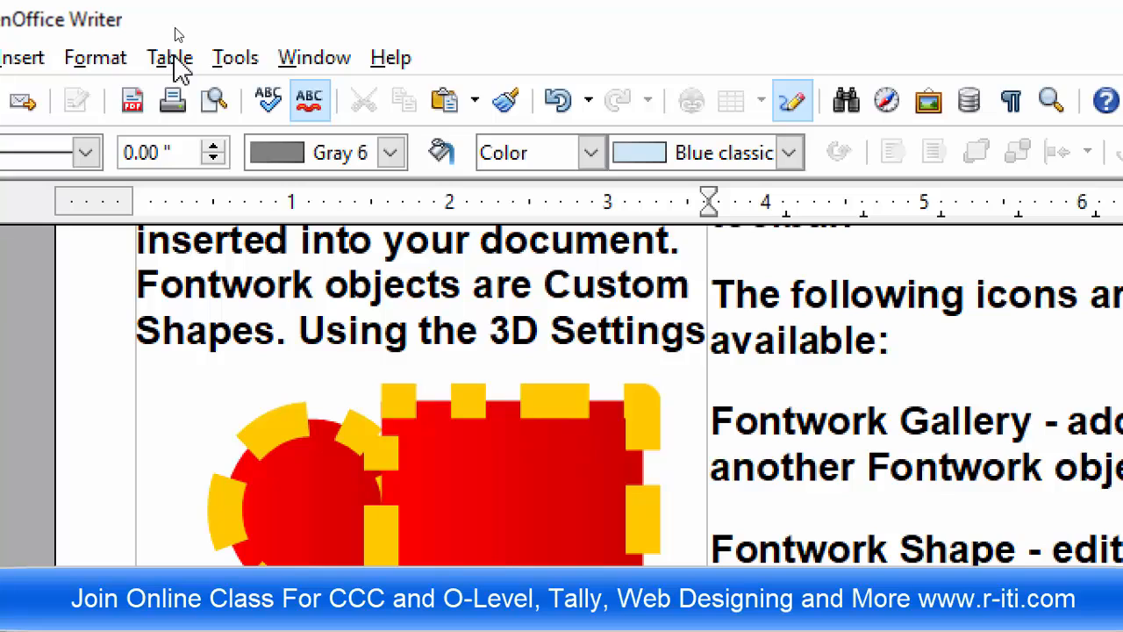
- Set up a new table below the text with 5 columns and 15 rows, turning on the heading option
scroll(313, 285, down, 15)
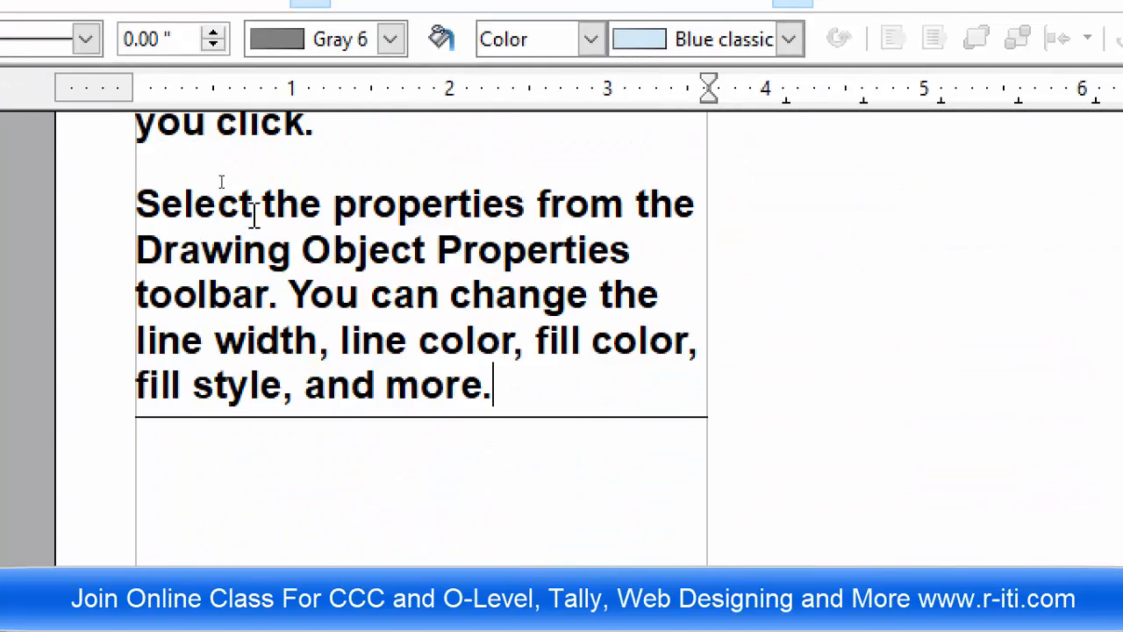
click(569, 531)
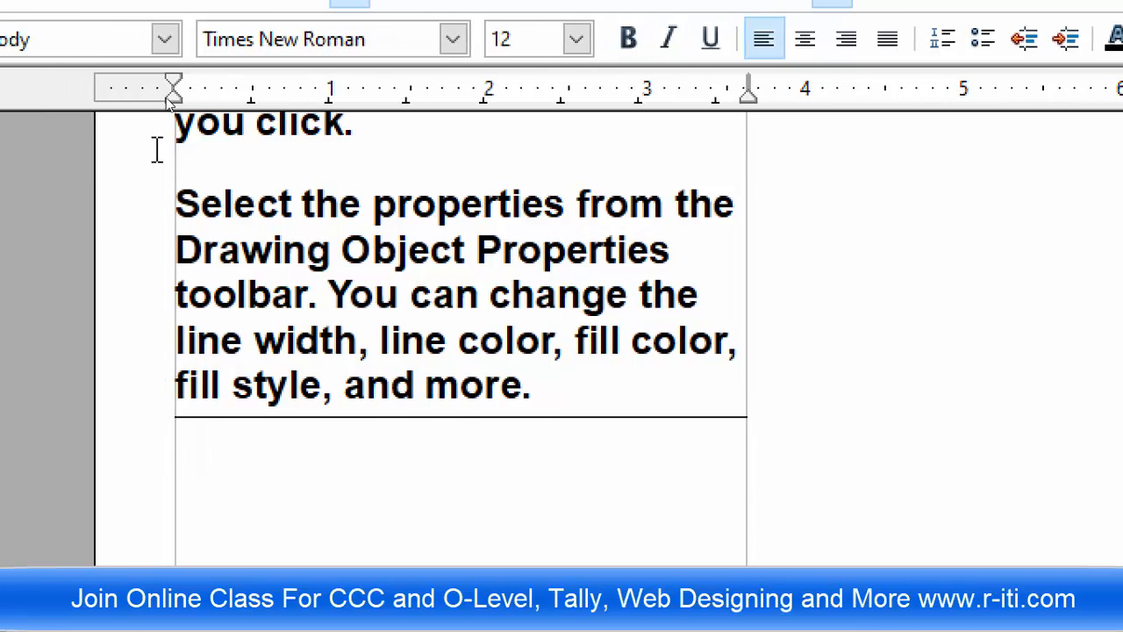
click(211, 58)
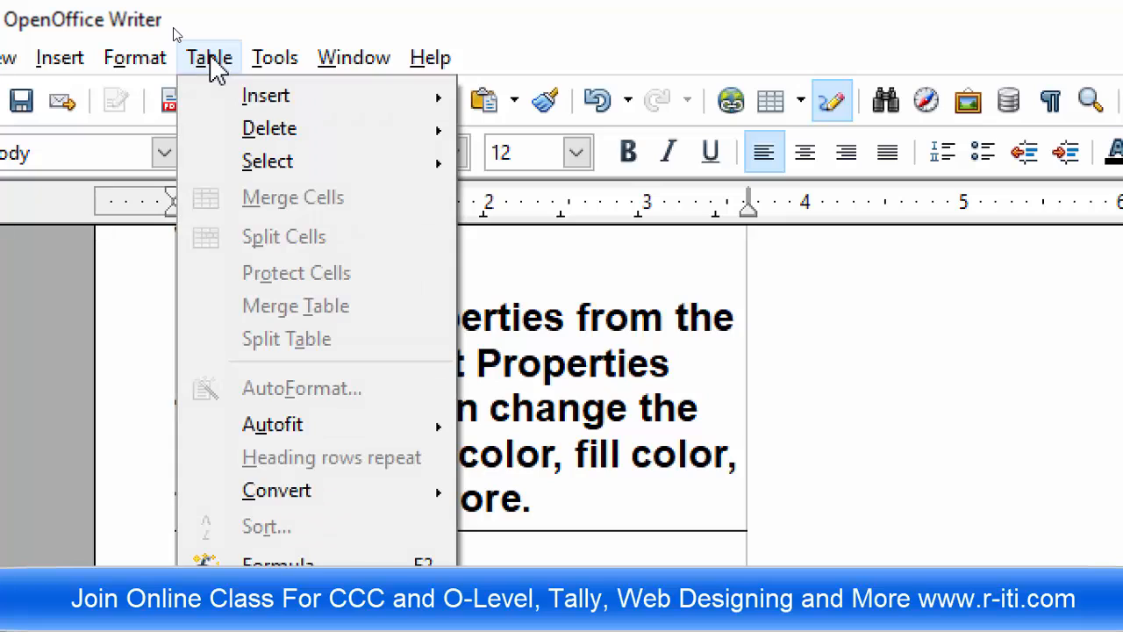
mouse_move(283, 98)
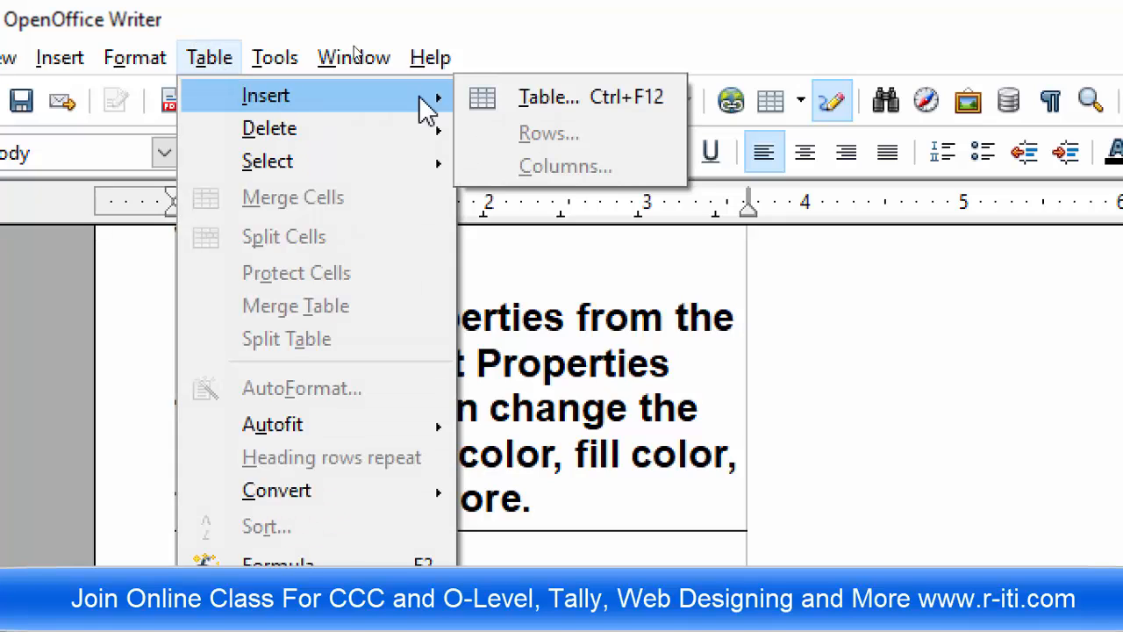
click(609, 98)
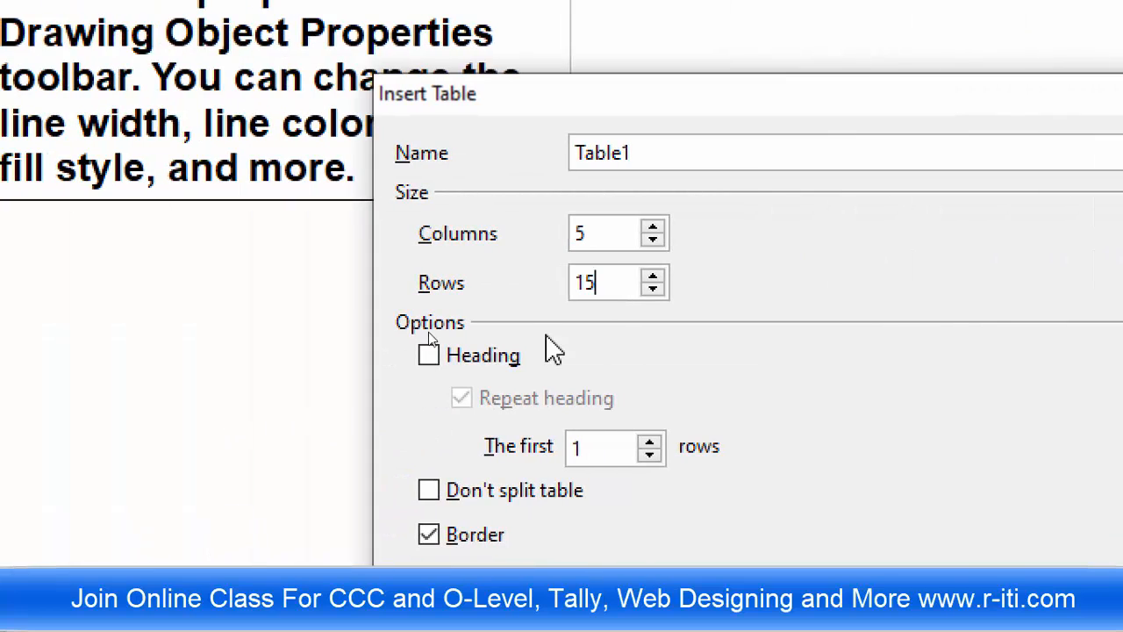
click(83, 434)
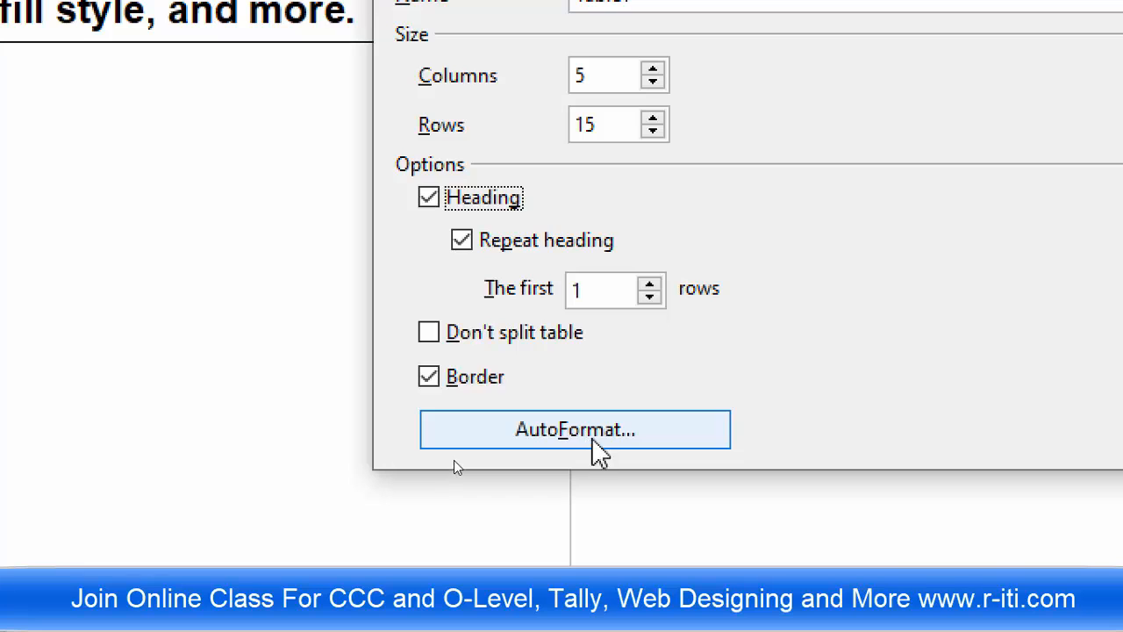
- Preview the AutoFormat table styles from Default through Black 1 without applying any of them
click(592, 443)
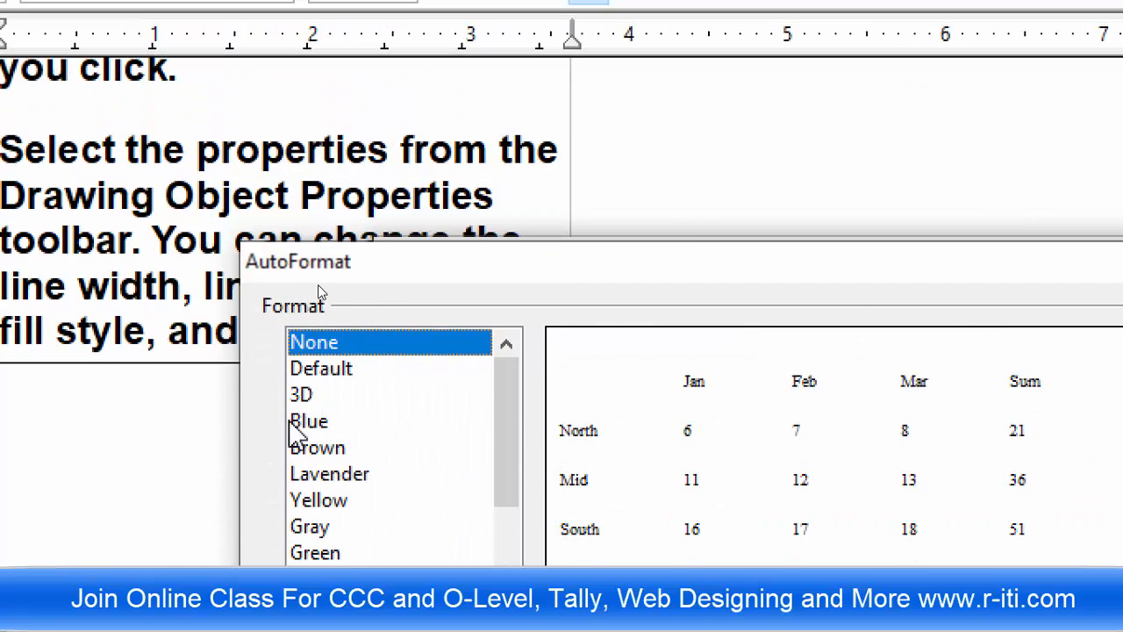
click(309, 395)
key(Up)
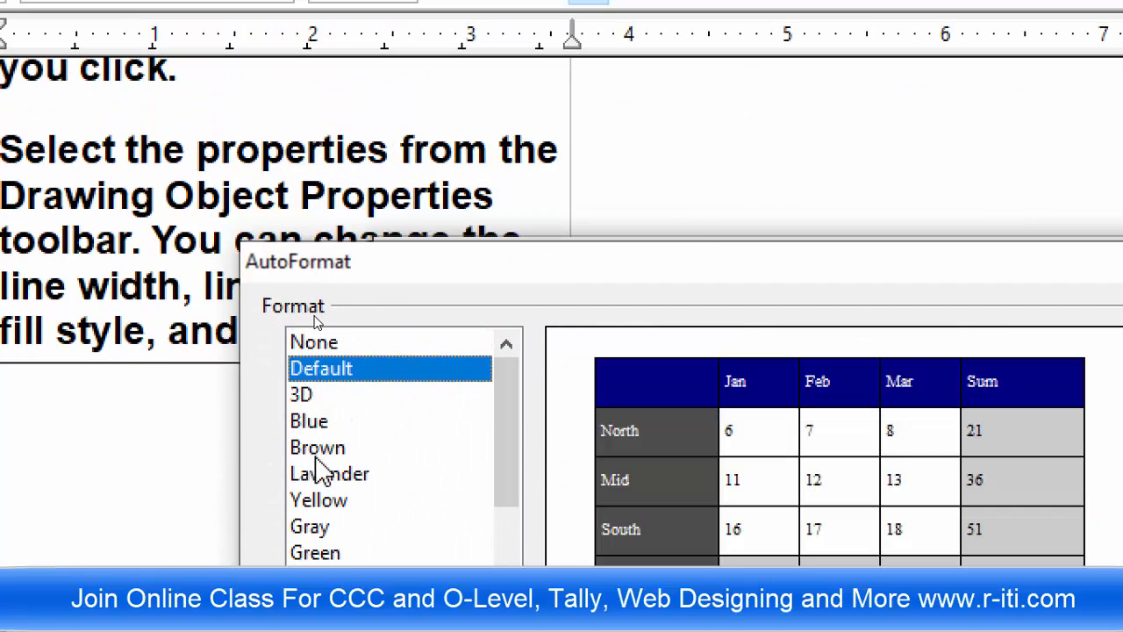
key(Down)
key(Down)
key(Down)
key(Down)
key(Down)
key(Down)
key(Down)
key(Down)
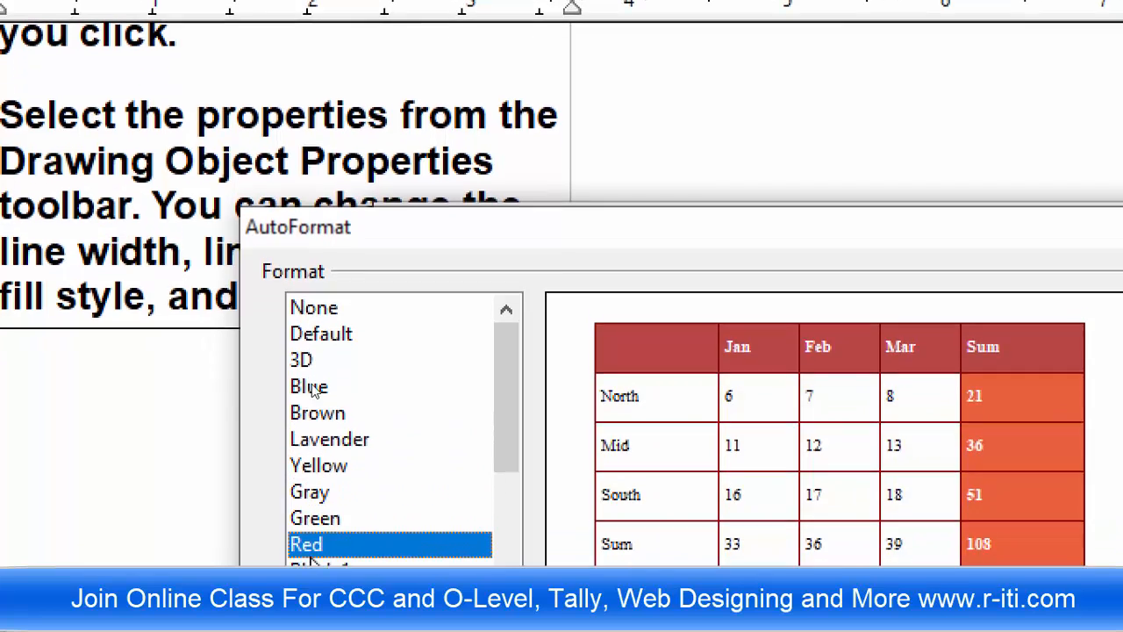
key(Down)
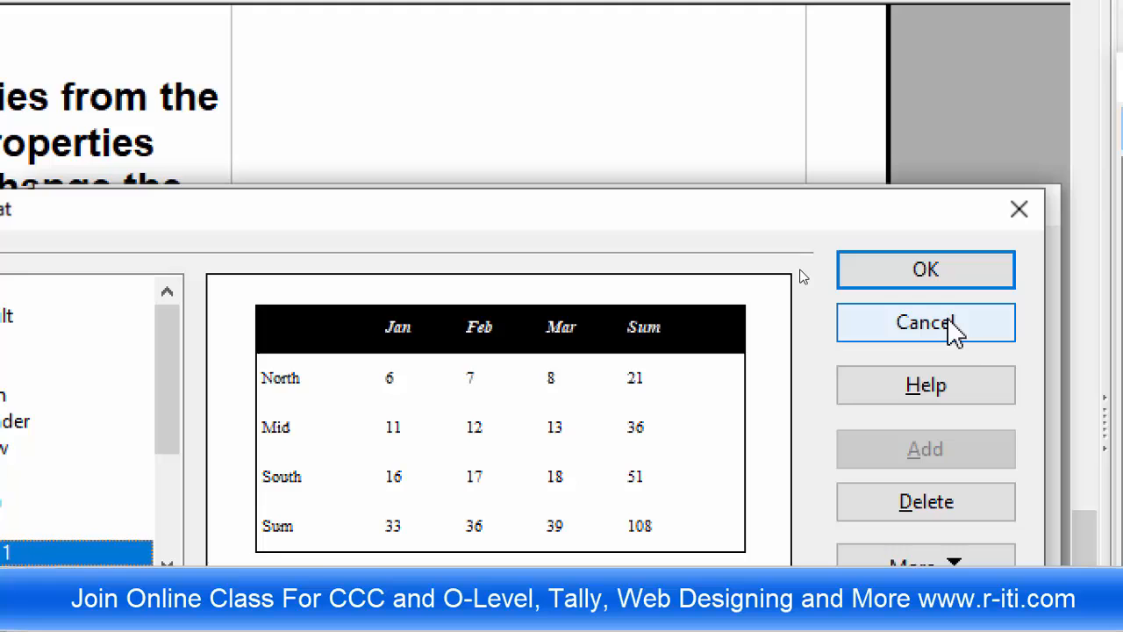
click(955, 332)
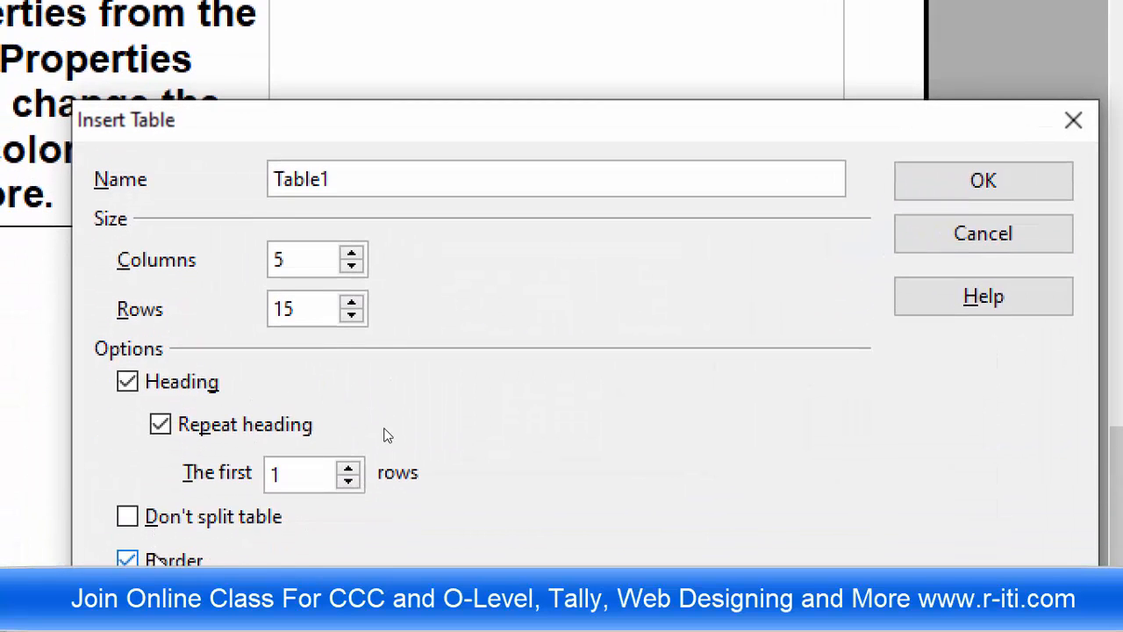
- Turn off the heading option and insert the table with 5 columns and 15 rows
click(127, 381)
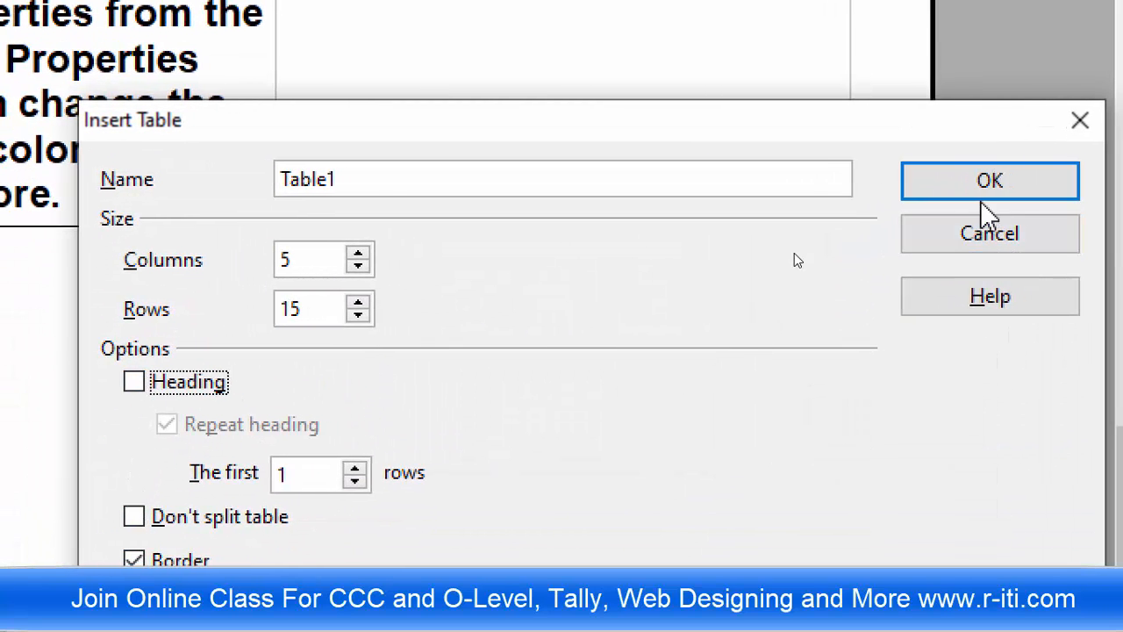
click(989, 182)
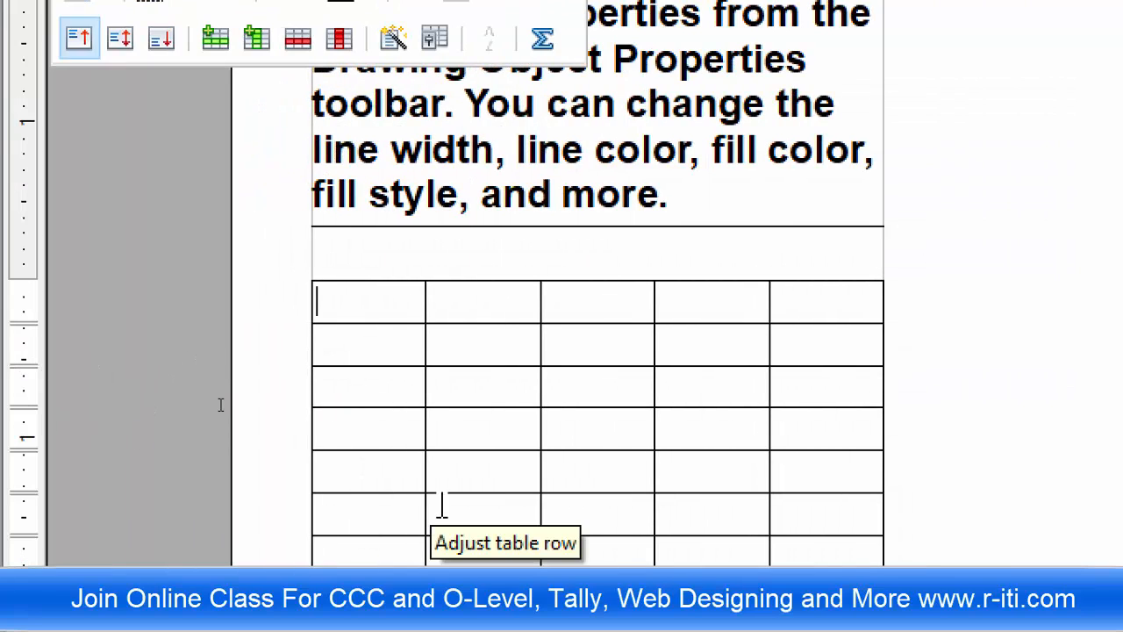
- Enter the column titles Name, Address, Ph.no, Home Ph. and Salary in the table's first row
text(Name)
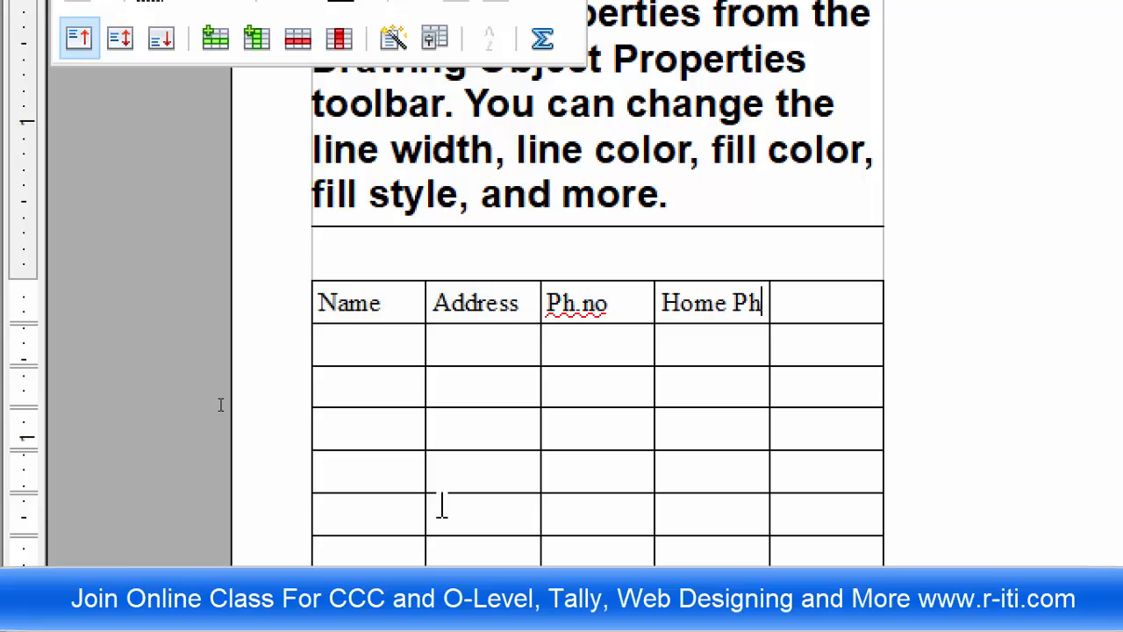
text(.)
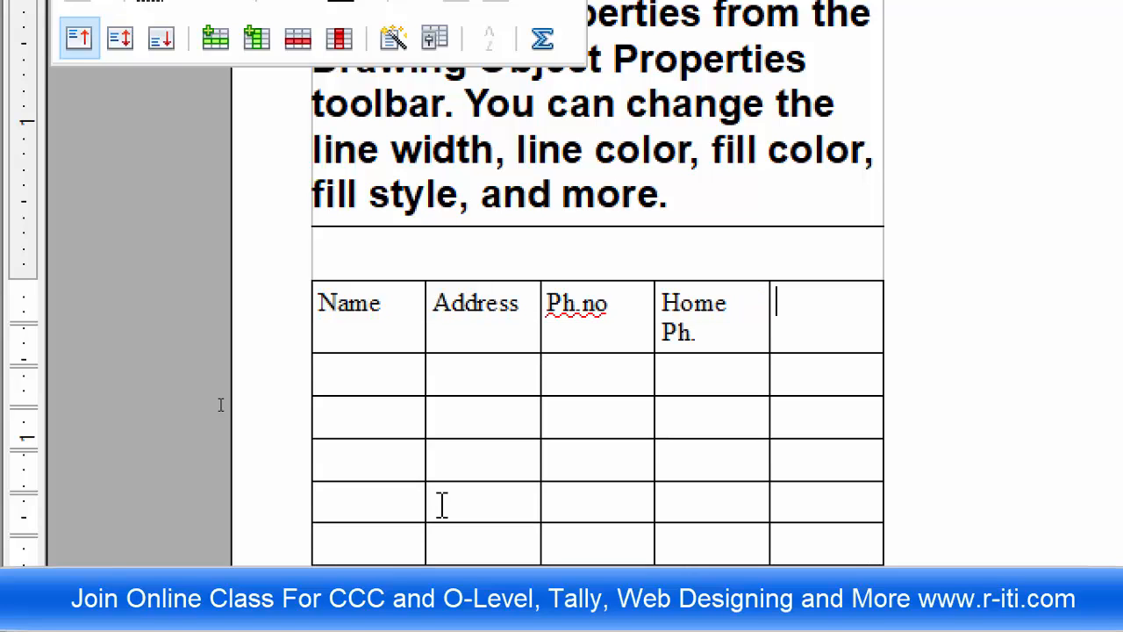
text(Sala)
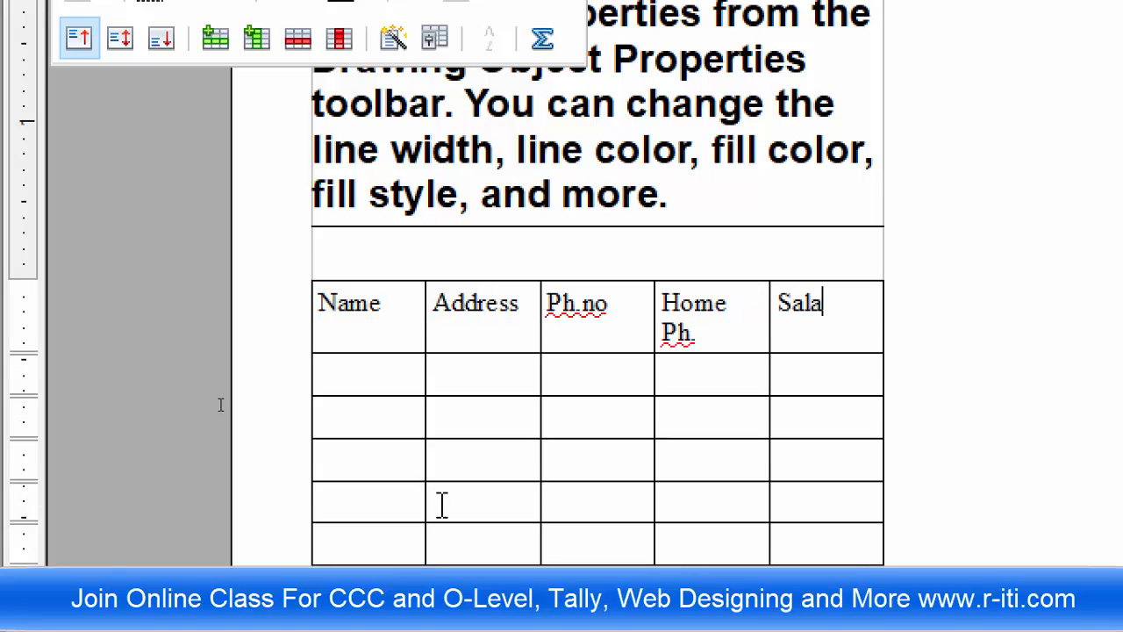
text(ry)
key(Tab)
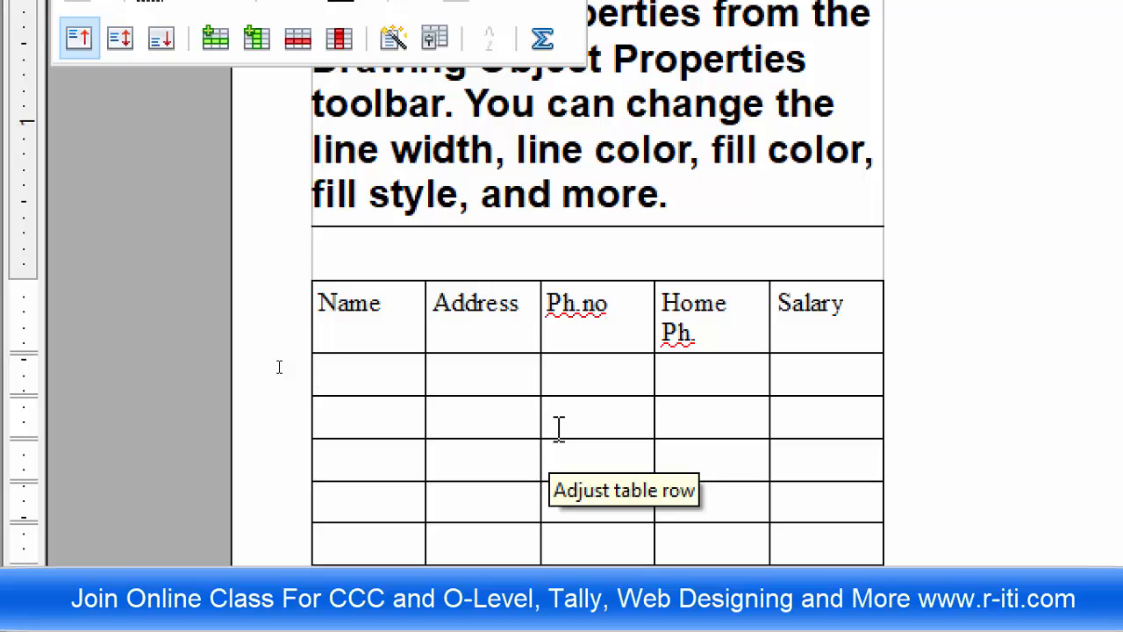
- Fill the table's second row with a name, an address, both phone numbers and a salary of 5000
text(A)
key(Tab)
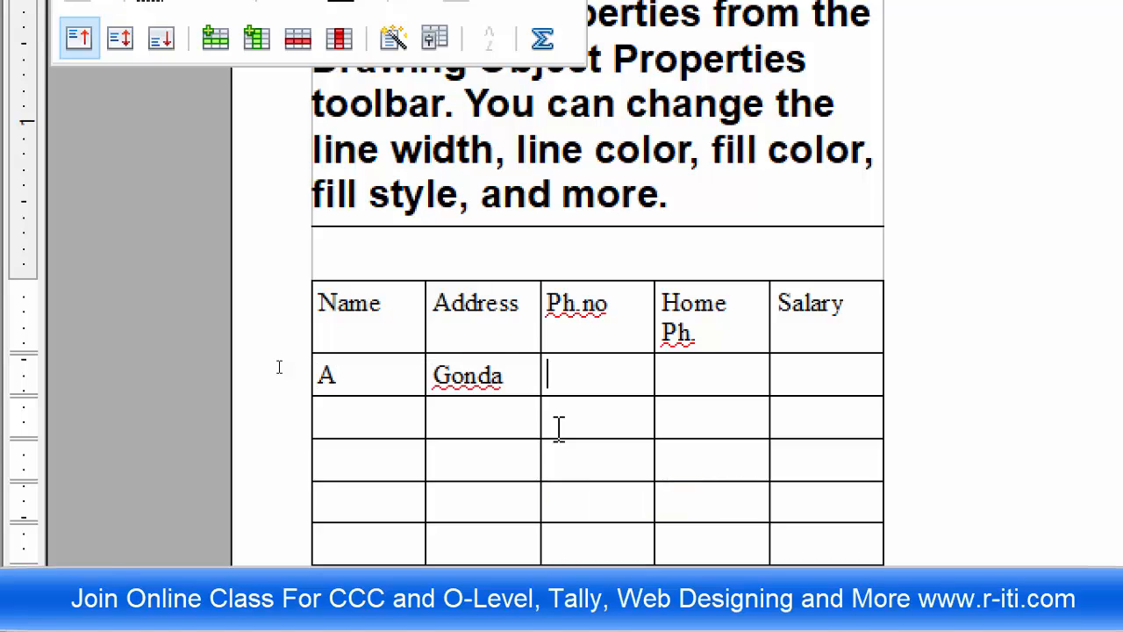
text(54564)
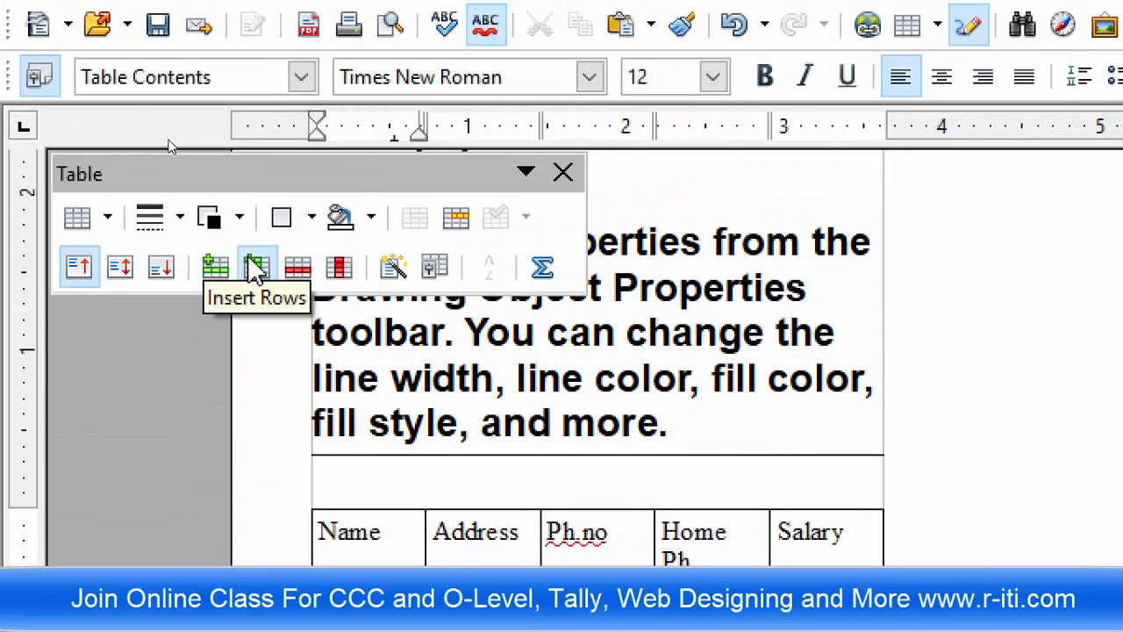
- Move the floating Table toolbar clear of the table's two filled rows
drag(359, 176, 511, 436)
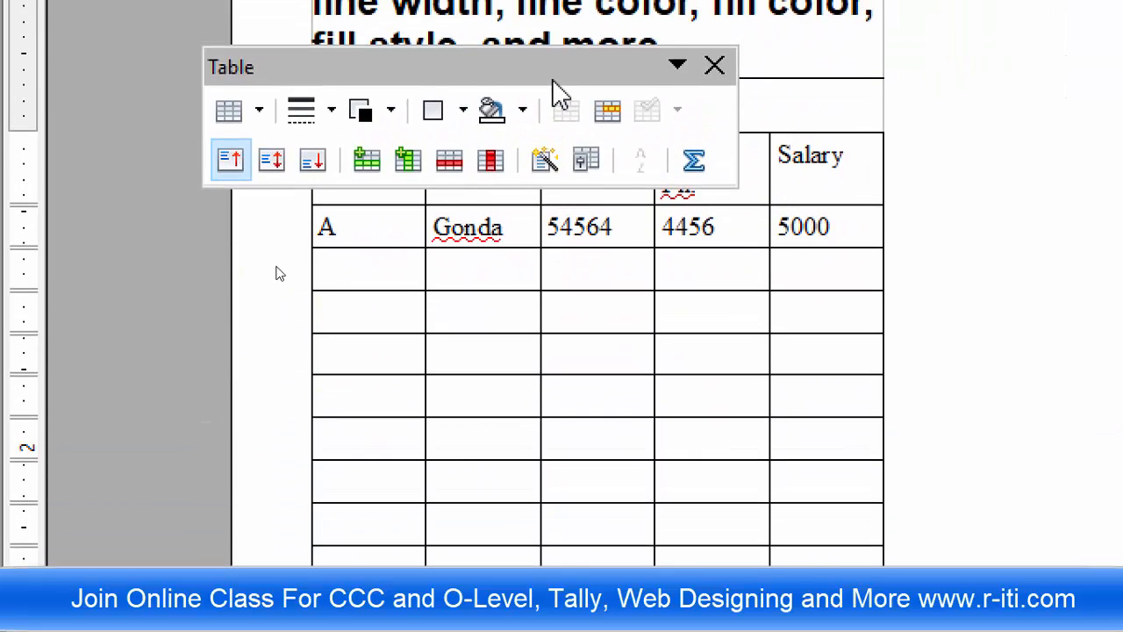
drag(557, 7, 774, 297)
drag(774, 365, 907, 343)
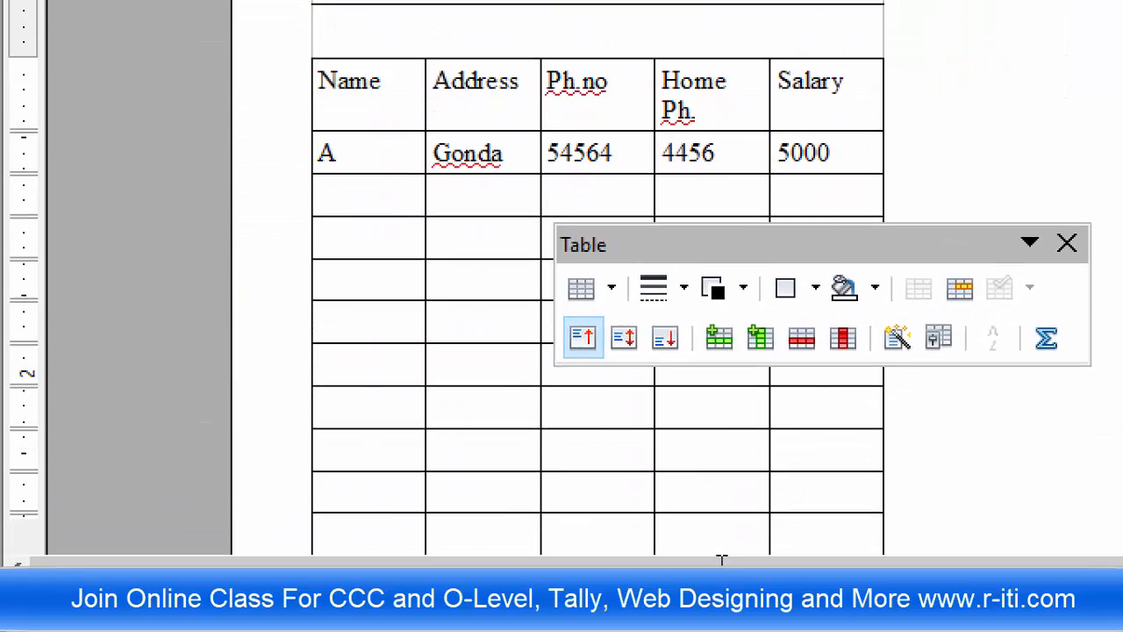
- Try inserting a two-column, one-row table inside the first cell of the third row, and undo it
click(613, 180)
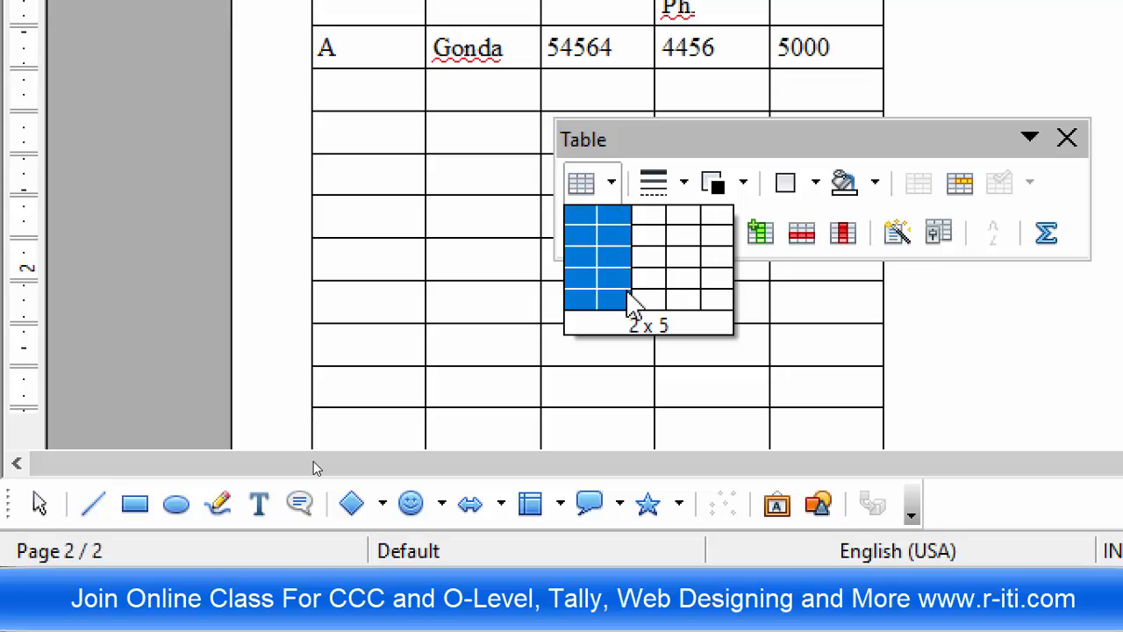
click(634, 226)
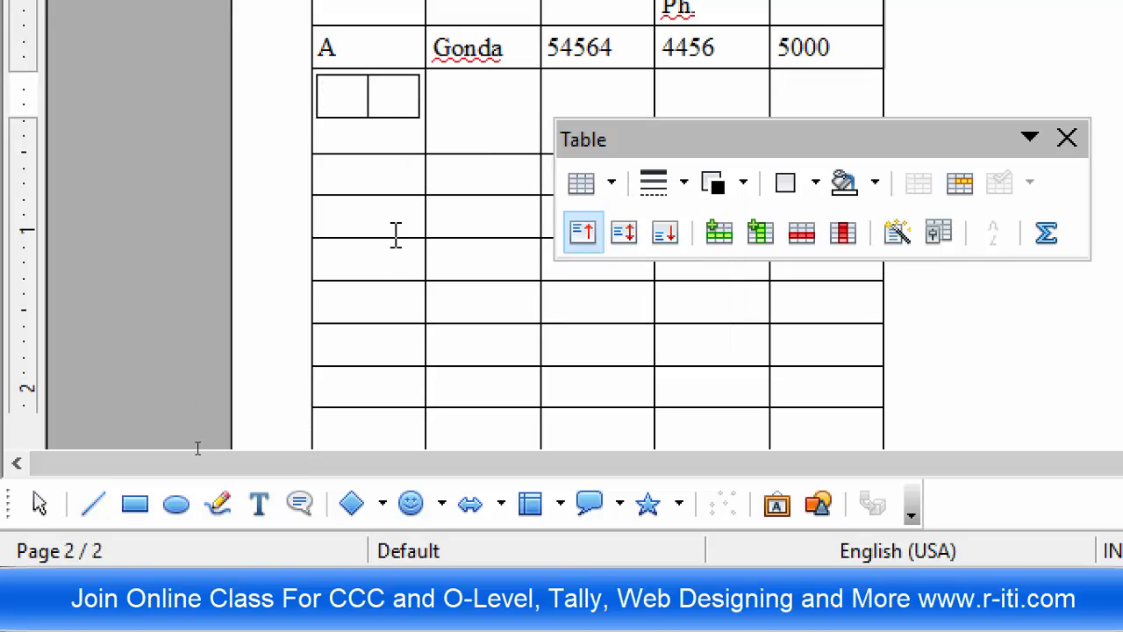
key(ctrl+z)
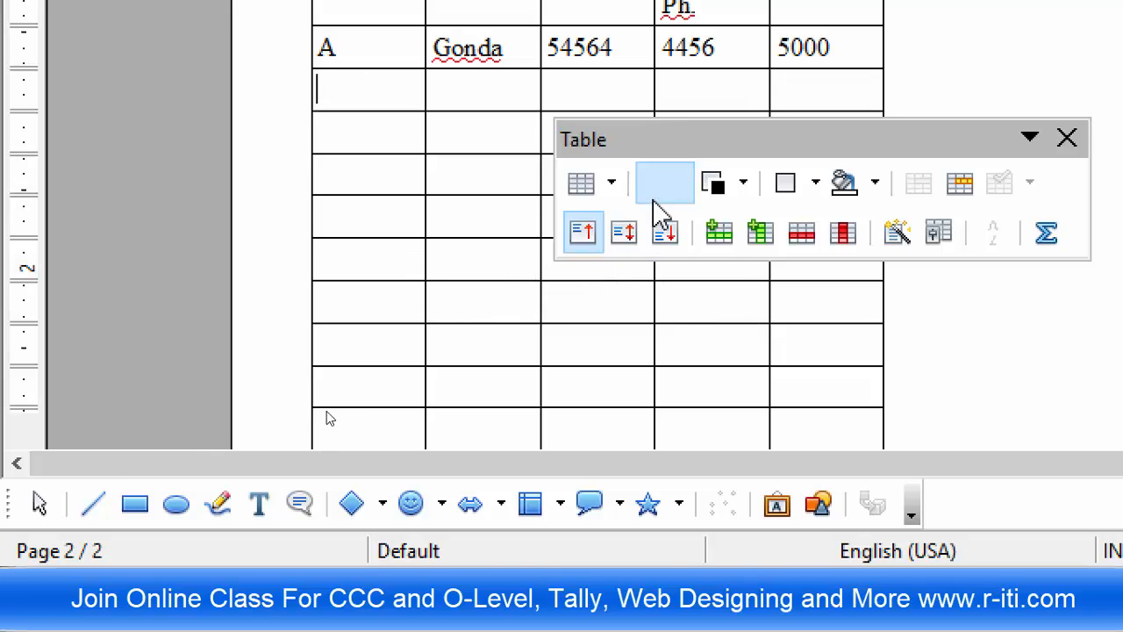
click(685, 184)
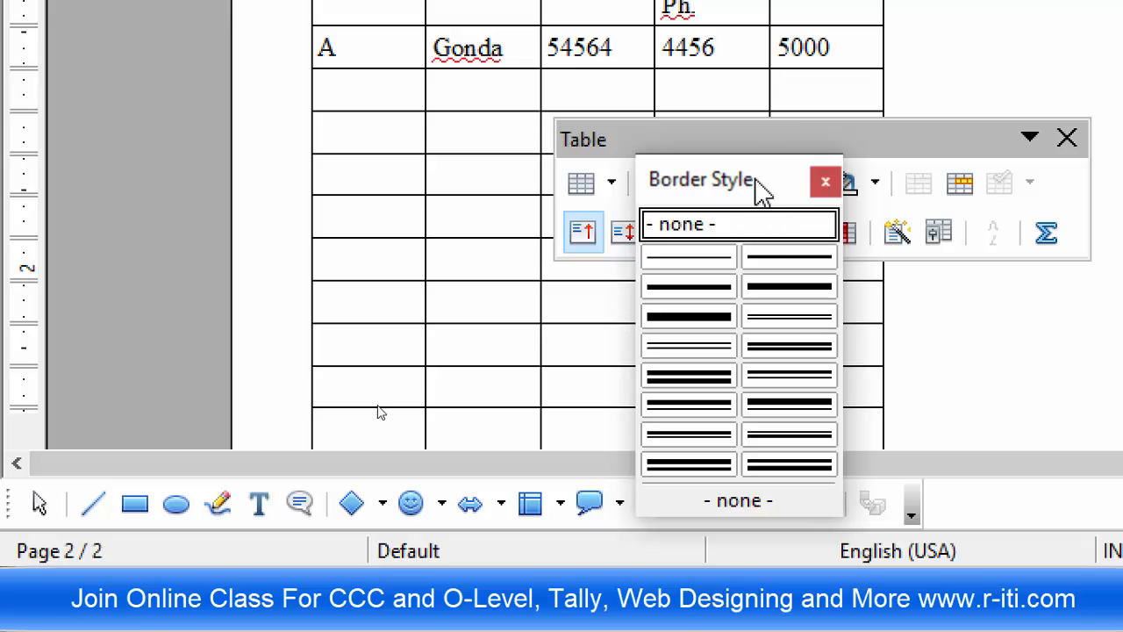
click(821, 183)
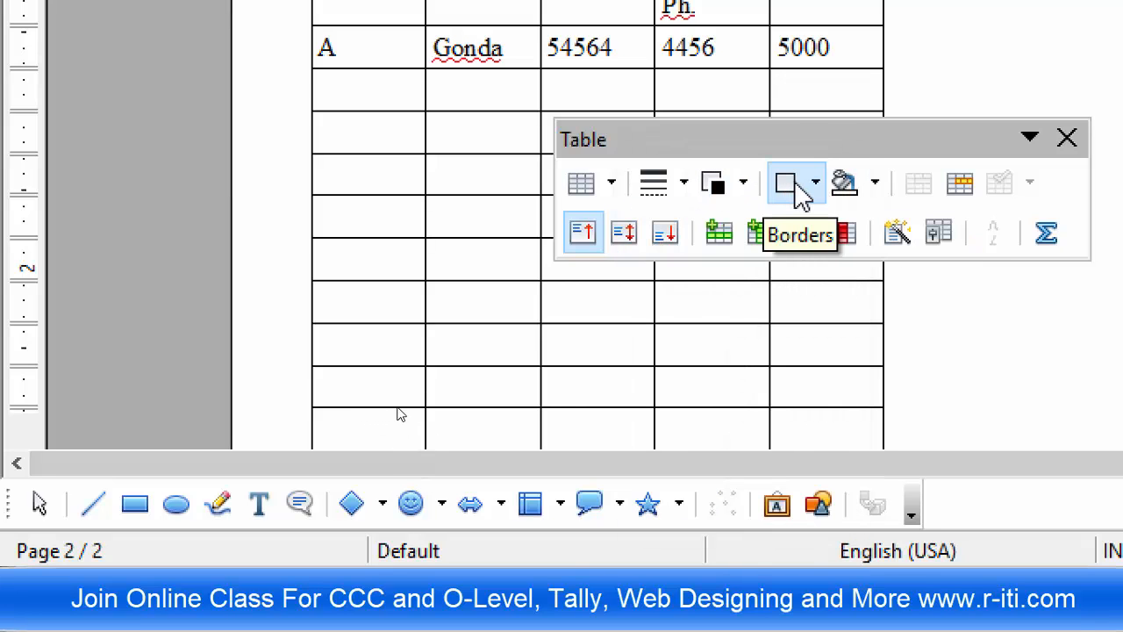
click(816, 184)
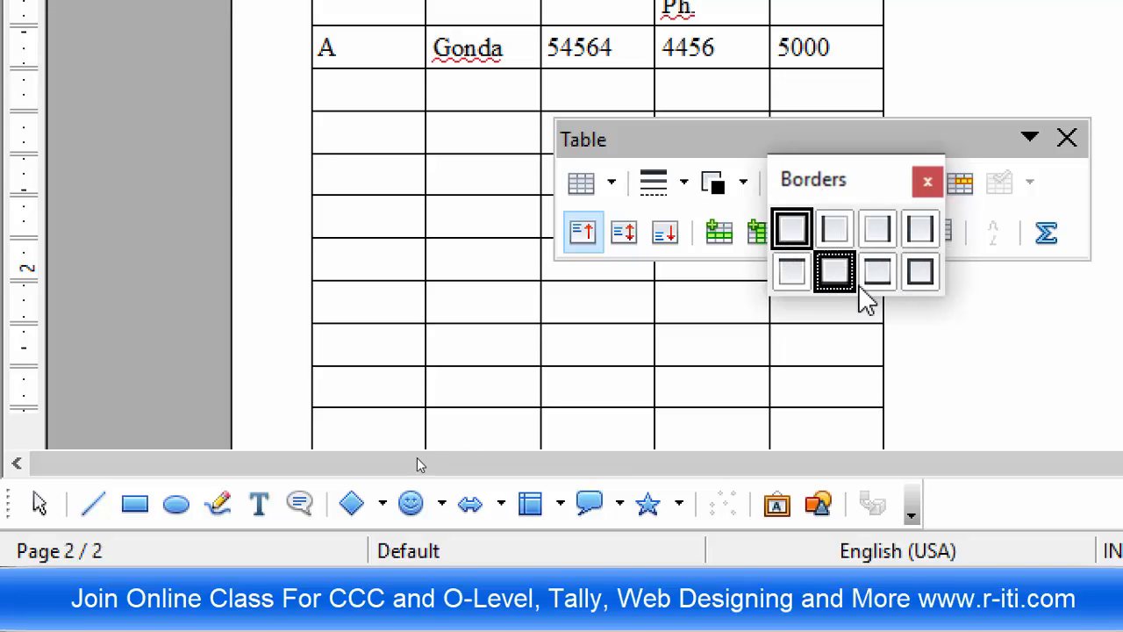
click(927, 183)
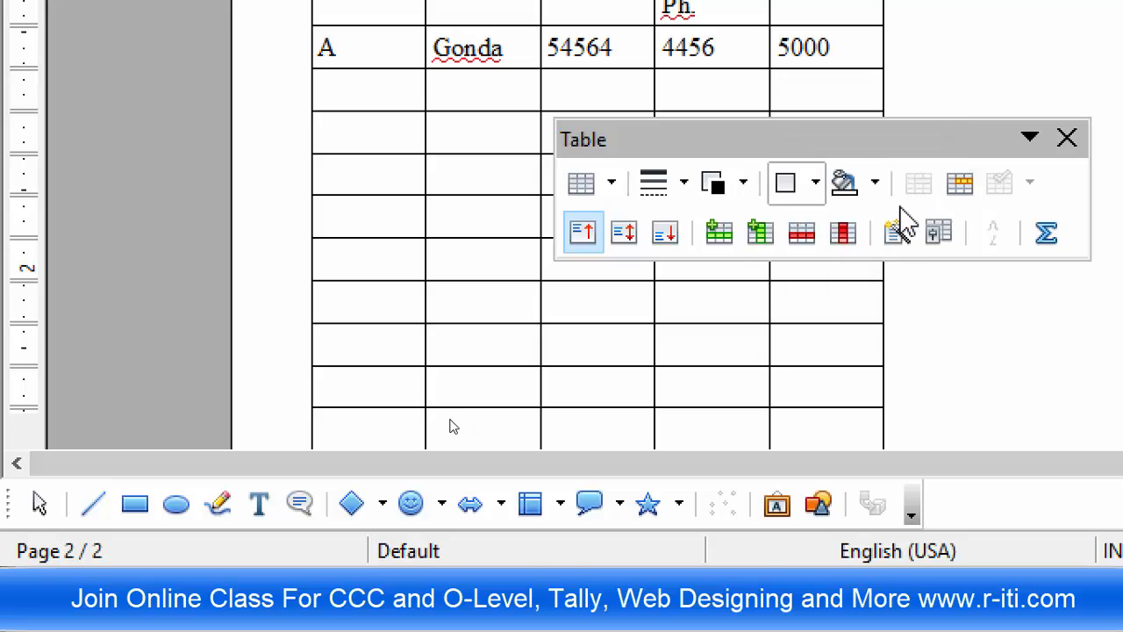
- Give the first cell of the third row a Red 7 background and split it horizontally into 2 cells
click(875, 183)
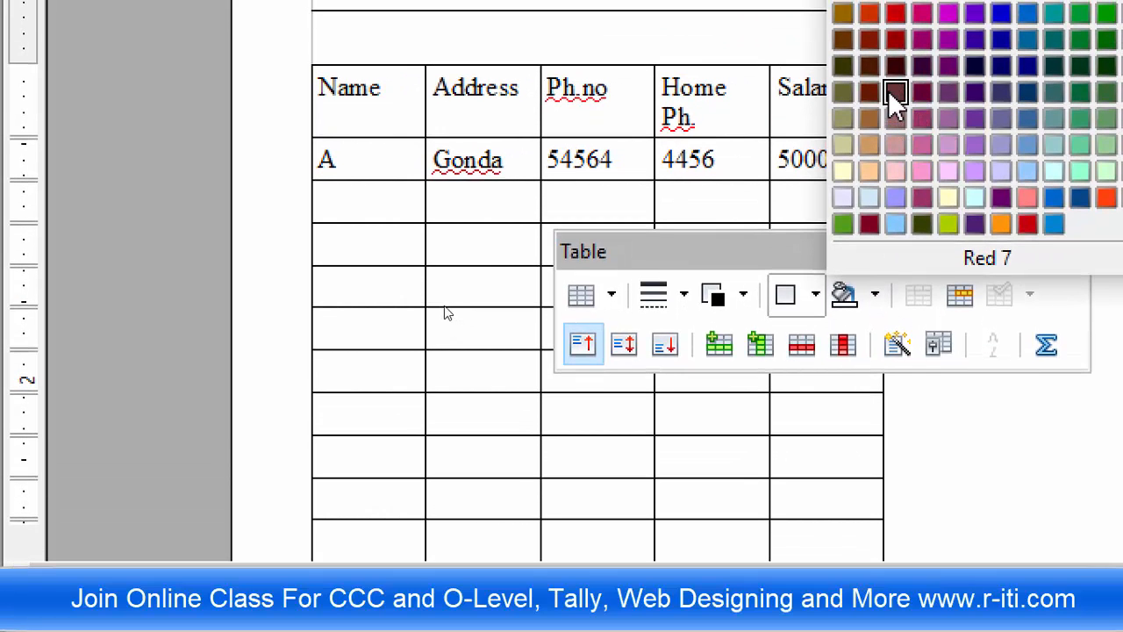
click(894, 94)
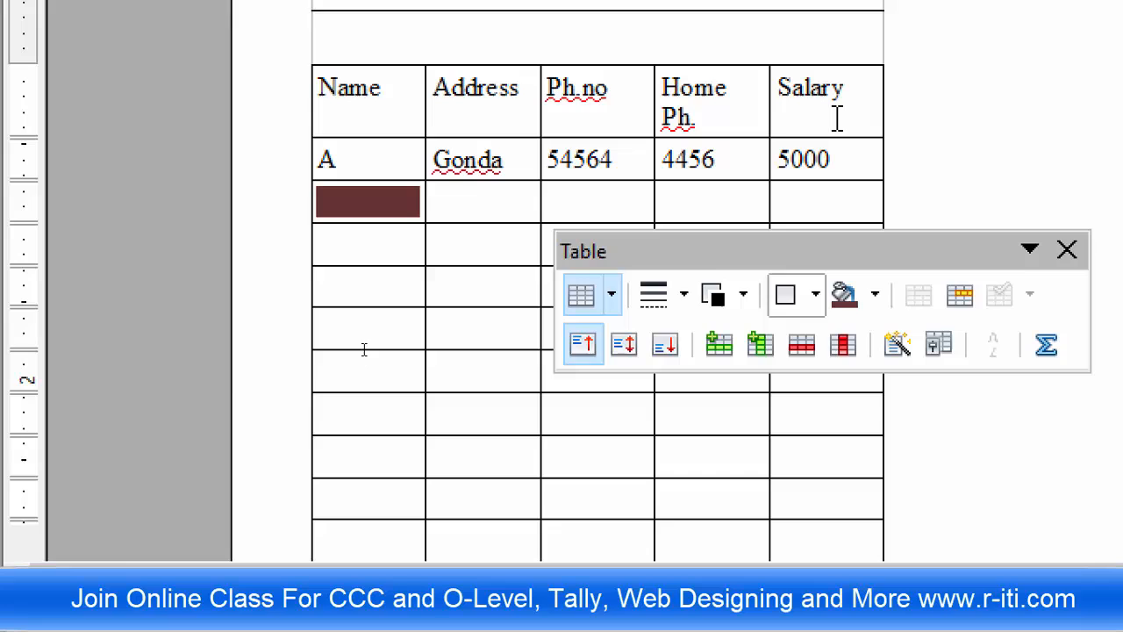
click(962, 297)
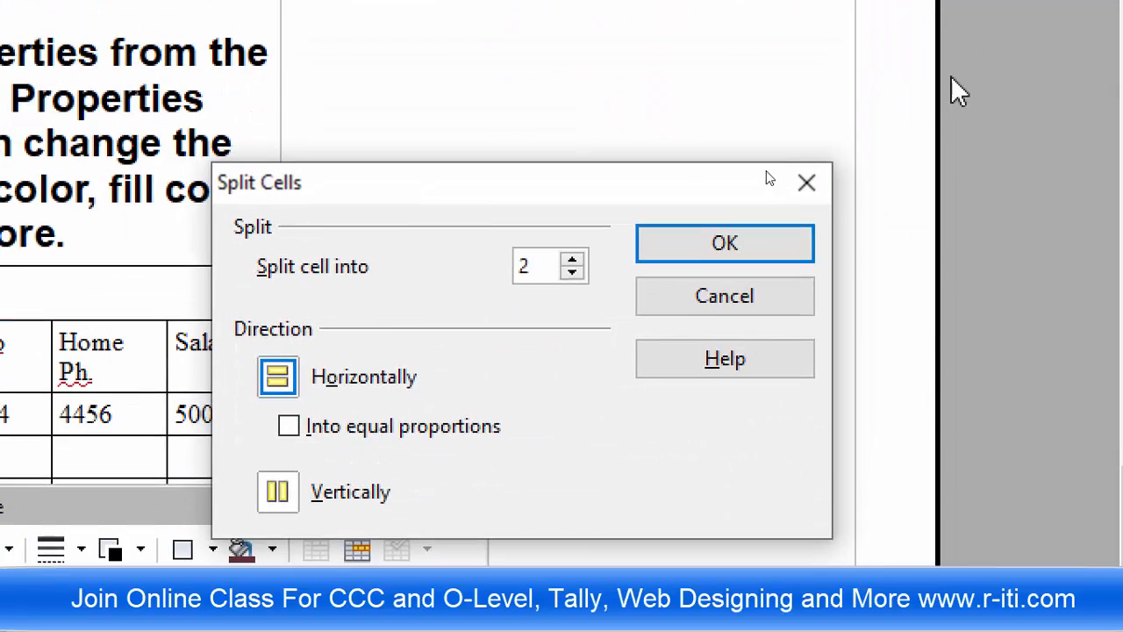
click(742, 249)
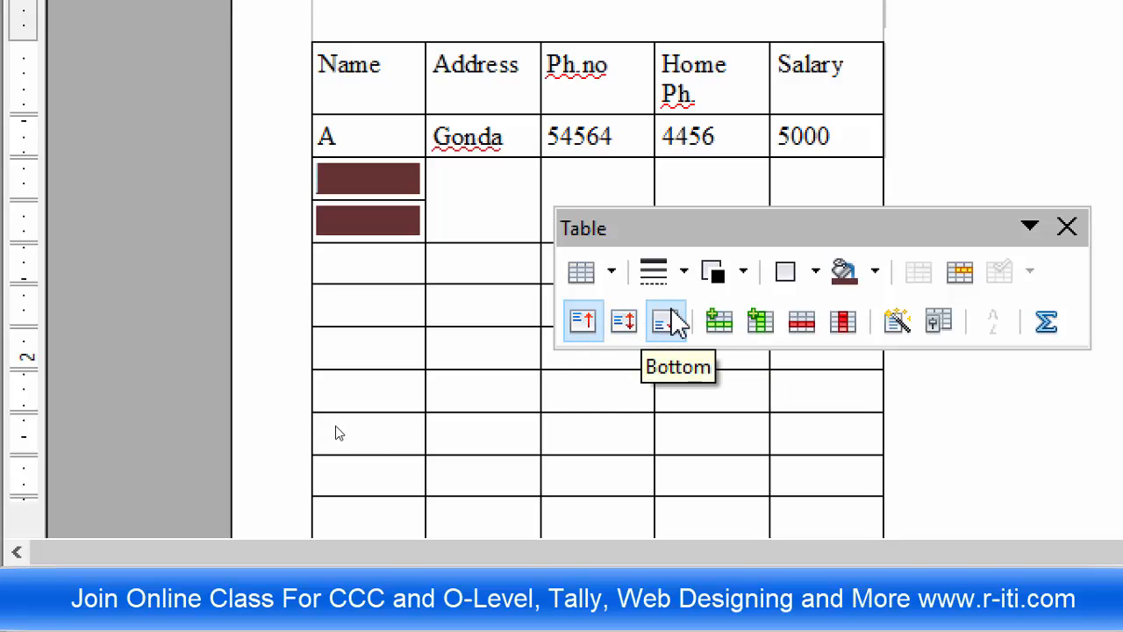
- Insert four rows at the split coloured cells and one column after the Name column
click(721, 325)
click(722, 324)
click(721, 324)
click(721, 325)
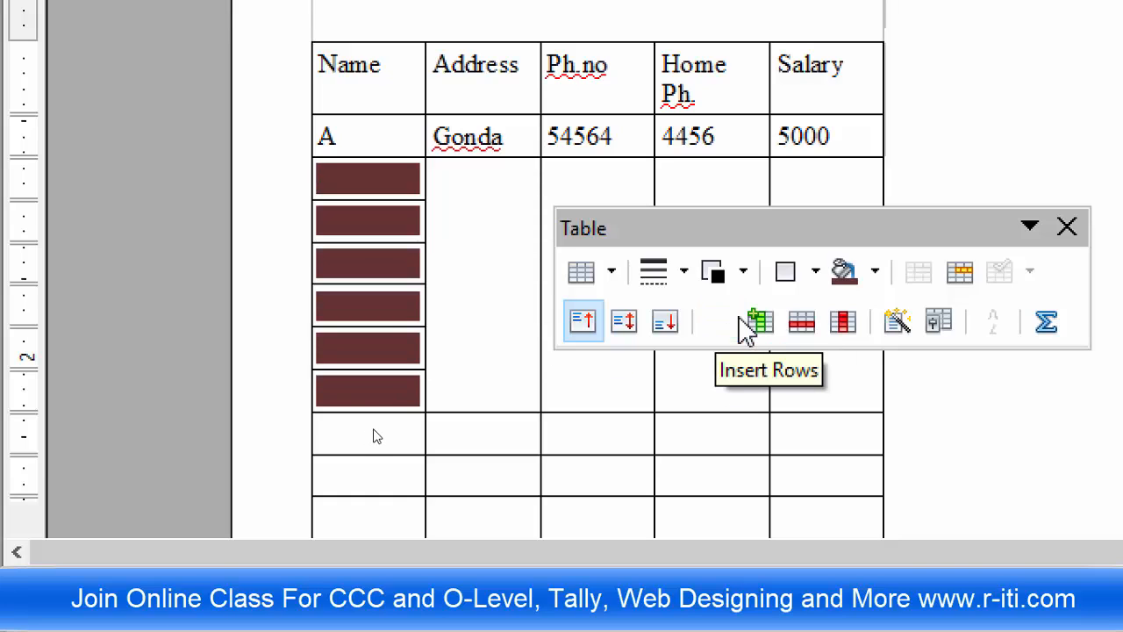
click(760, 325)
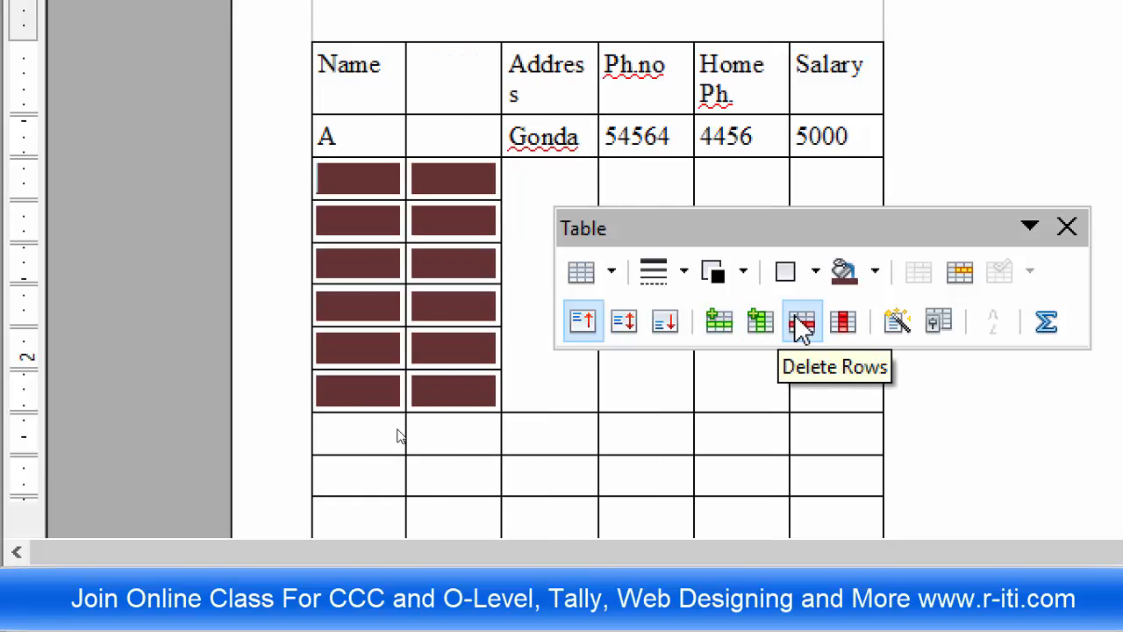
- Delete two of the coloured rows from the table
click(803, 325)
click(802, 324)
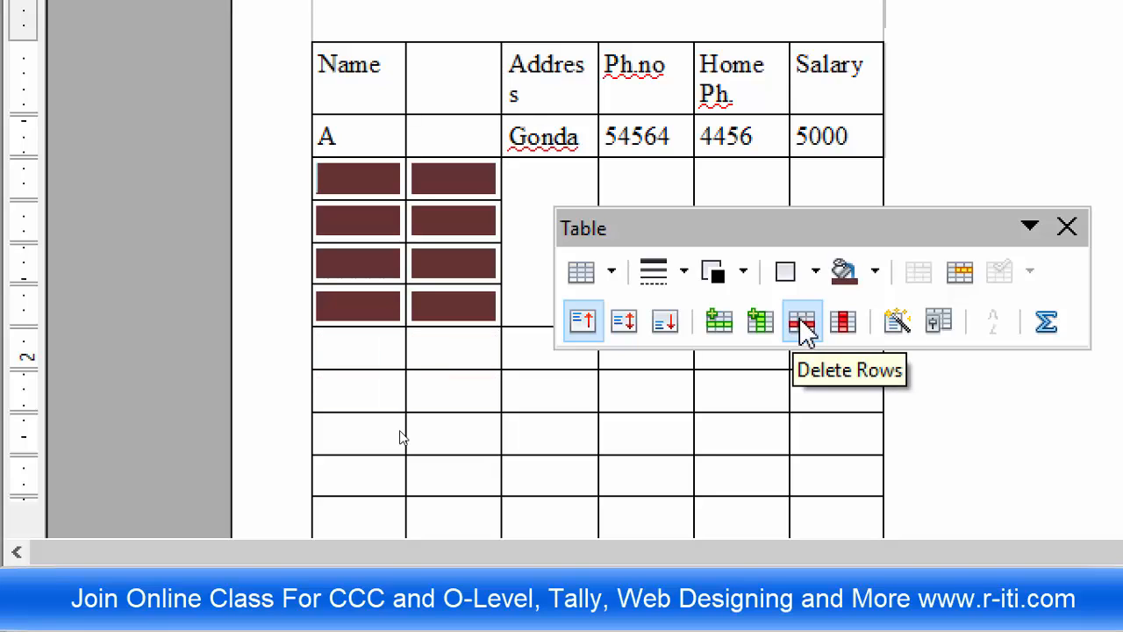
- Delete one more coloured row, then remove the Name column and the blank column beside it
click(803, 324)
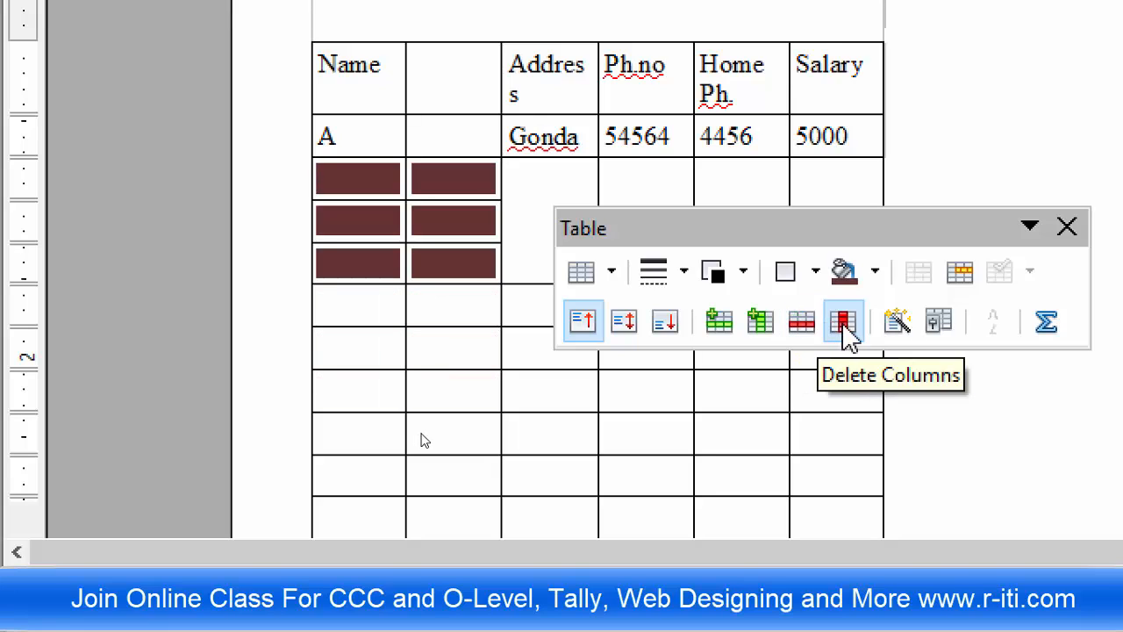
click(844, 324)
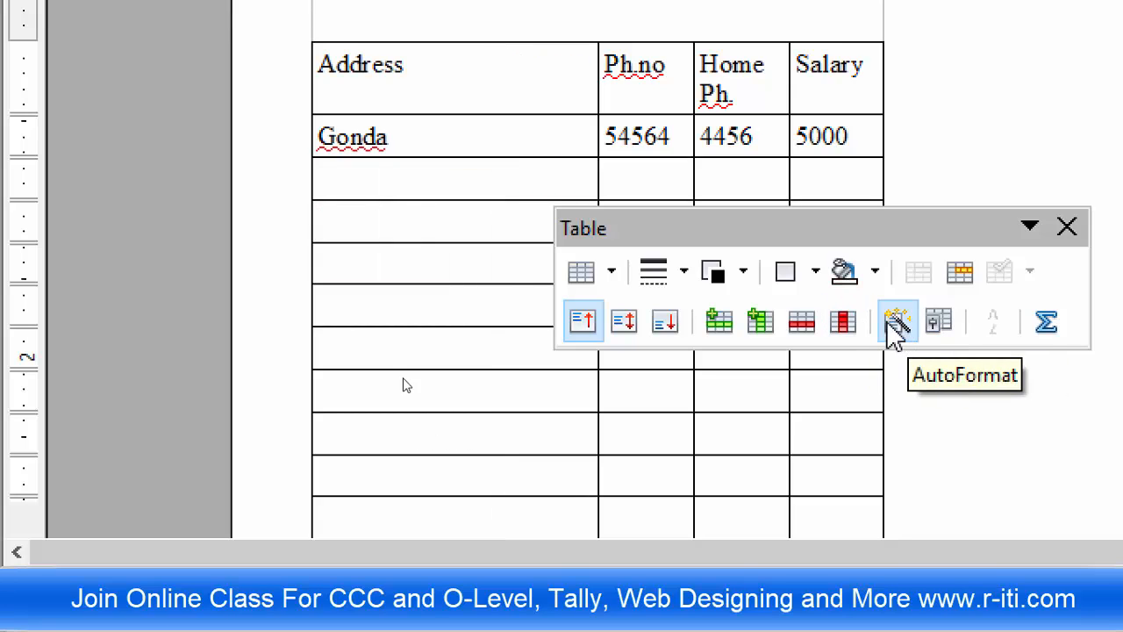
- Apply the Yellow AutoFormat to the header row and the Gonda row
drag(860, 132, 368, 82)
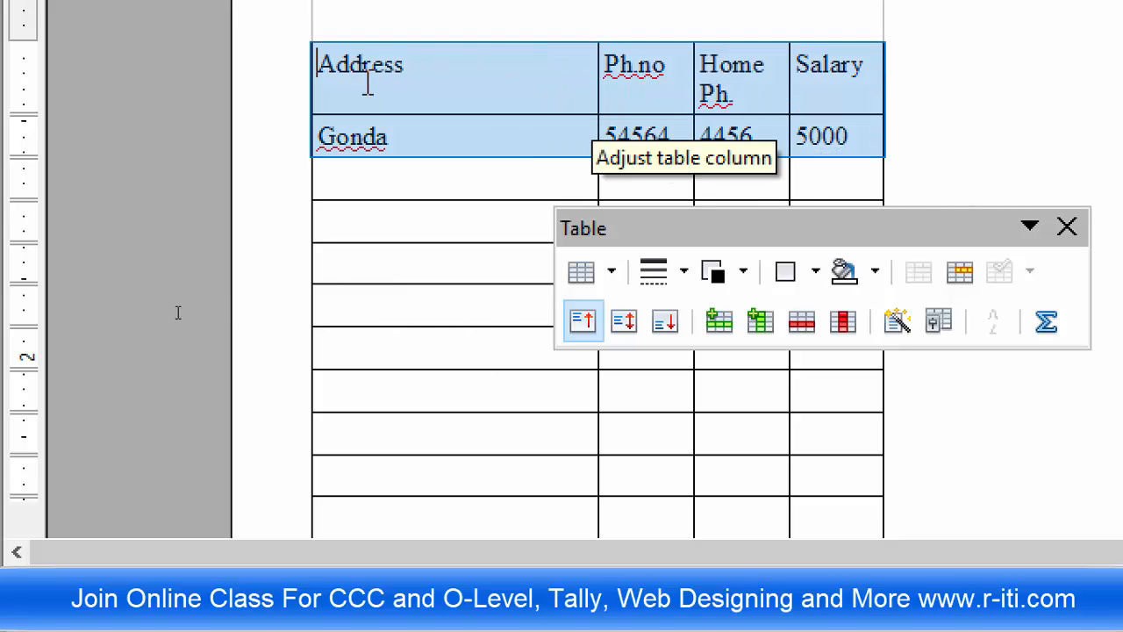
click(899, 323)
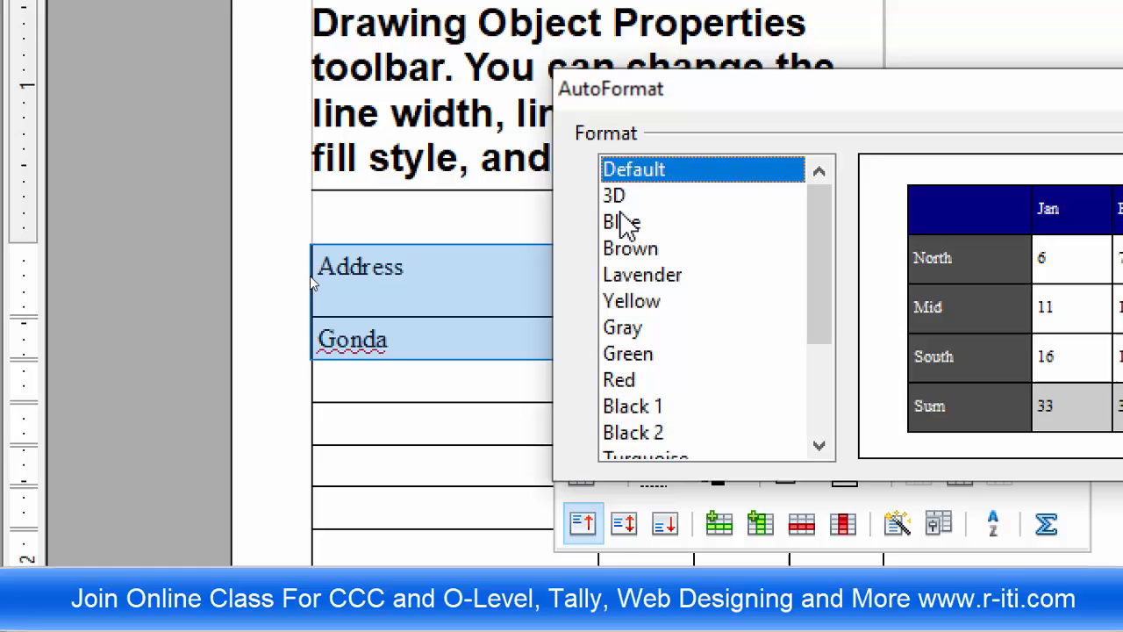
click(618, 196)
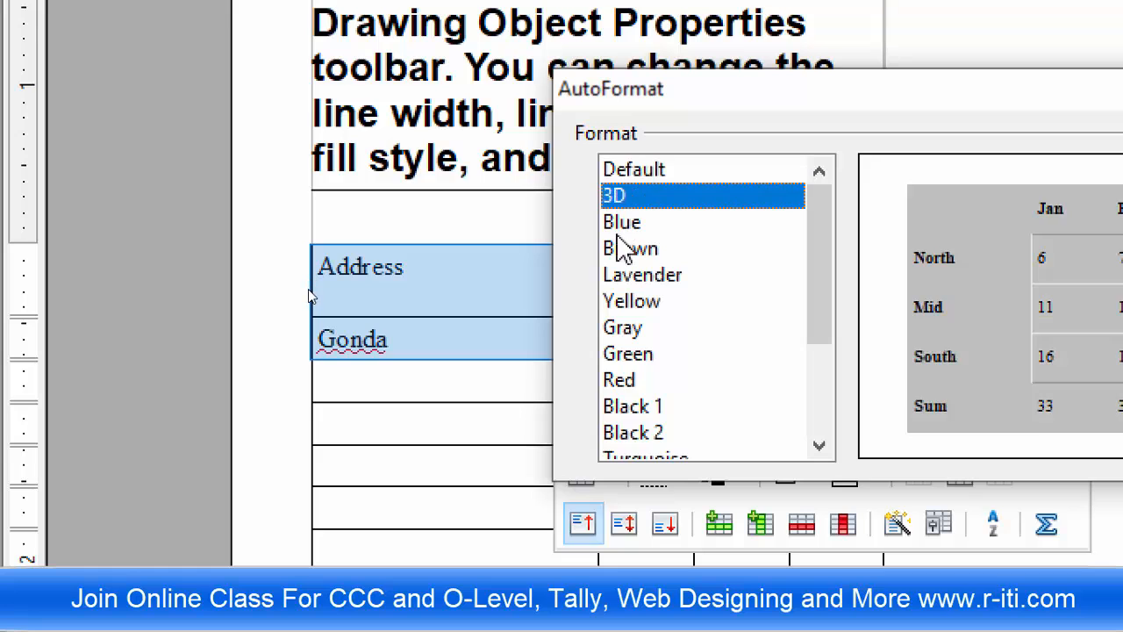
click(628, 249)
click(632, 302)
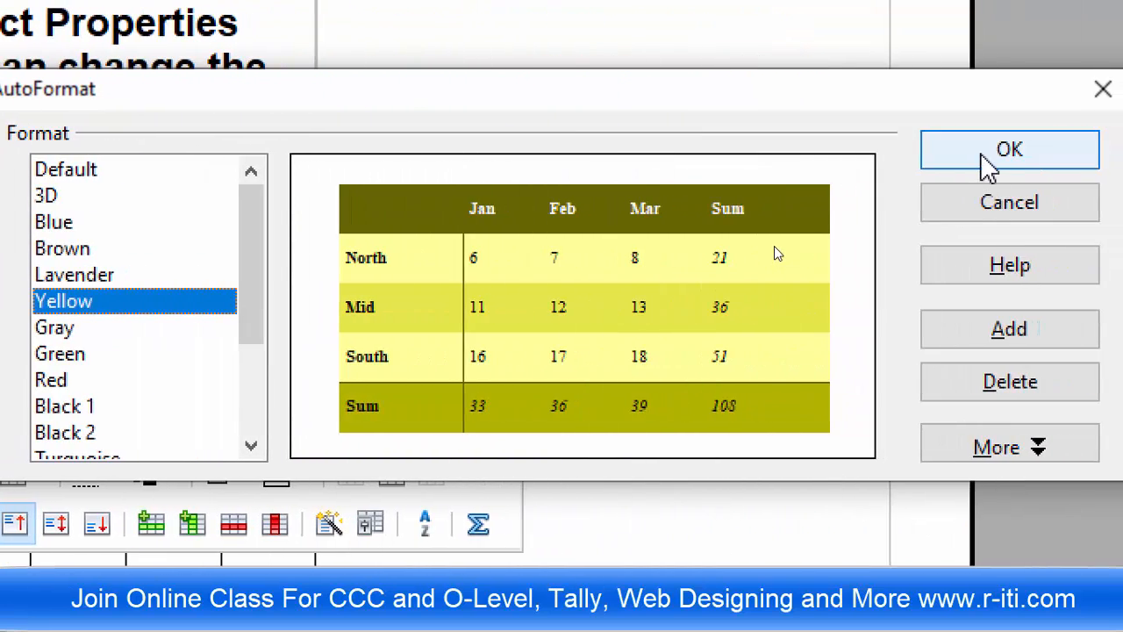
click(989, 158)
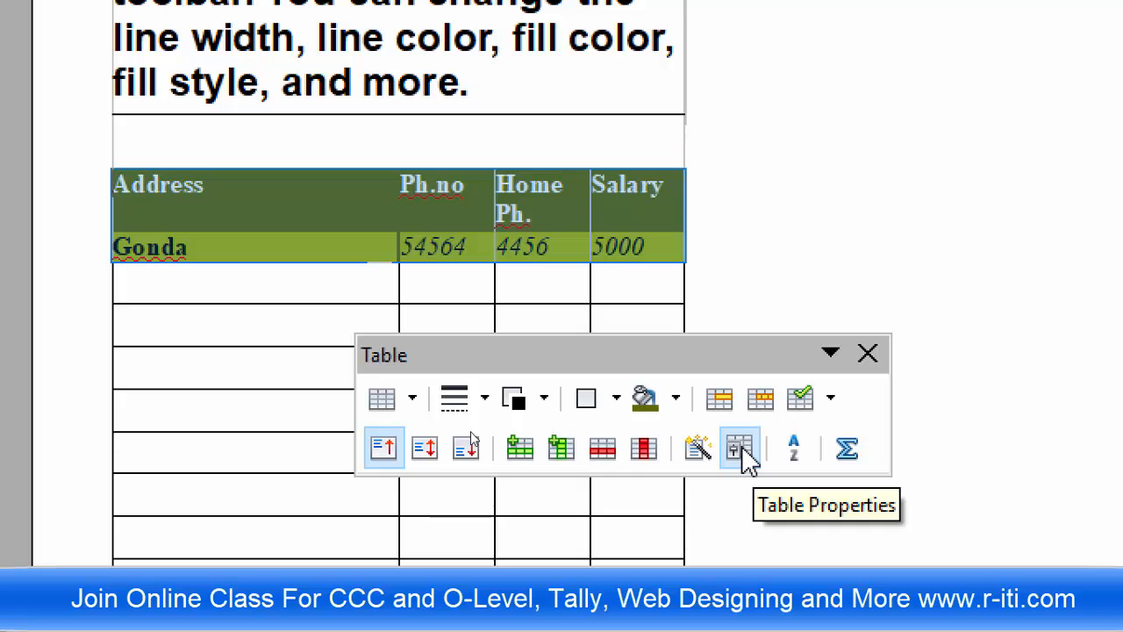
- Review the table properties for text flow, columns, borders and background without changing them
click(740, 450)
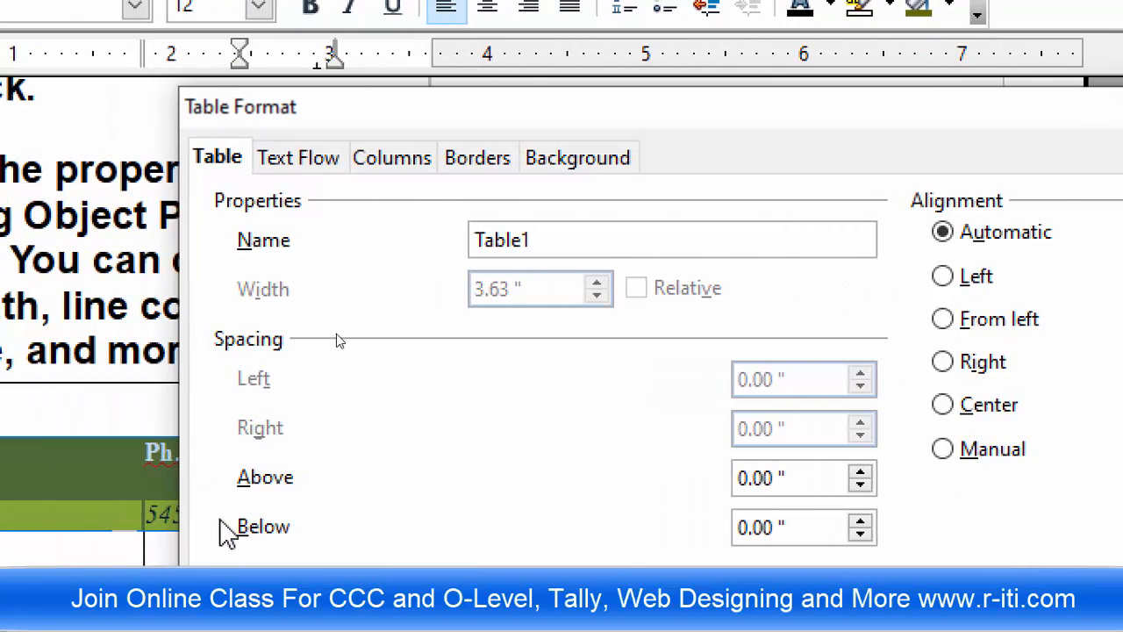
click(318, 167)
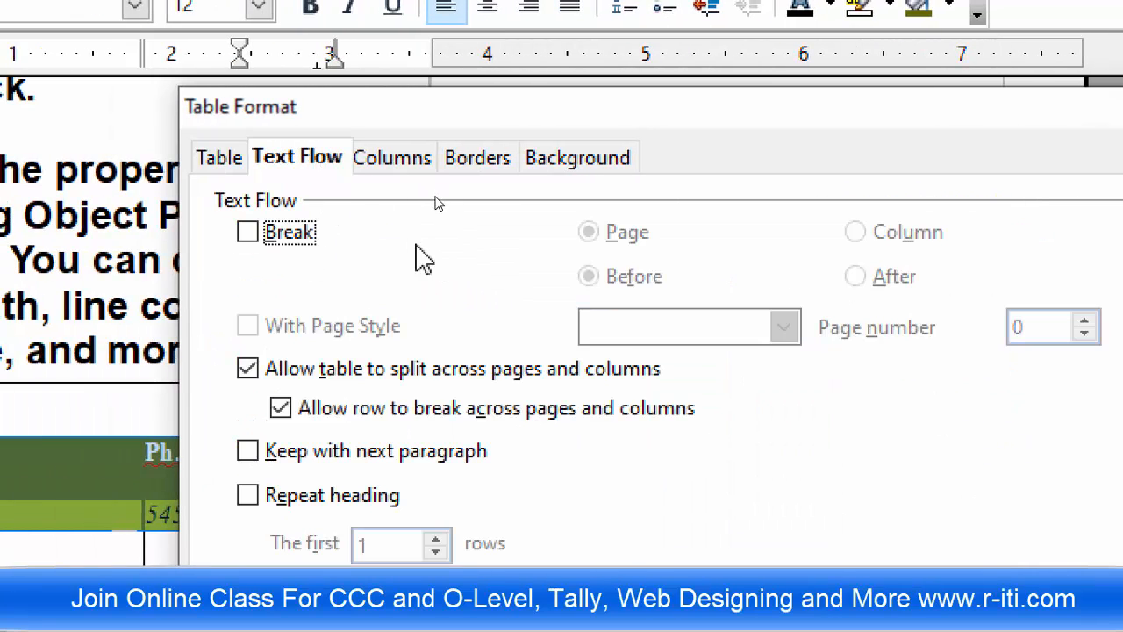
click(394, 163)
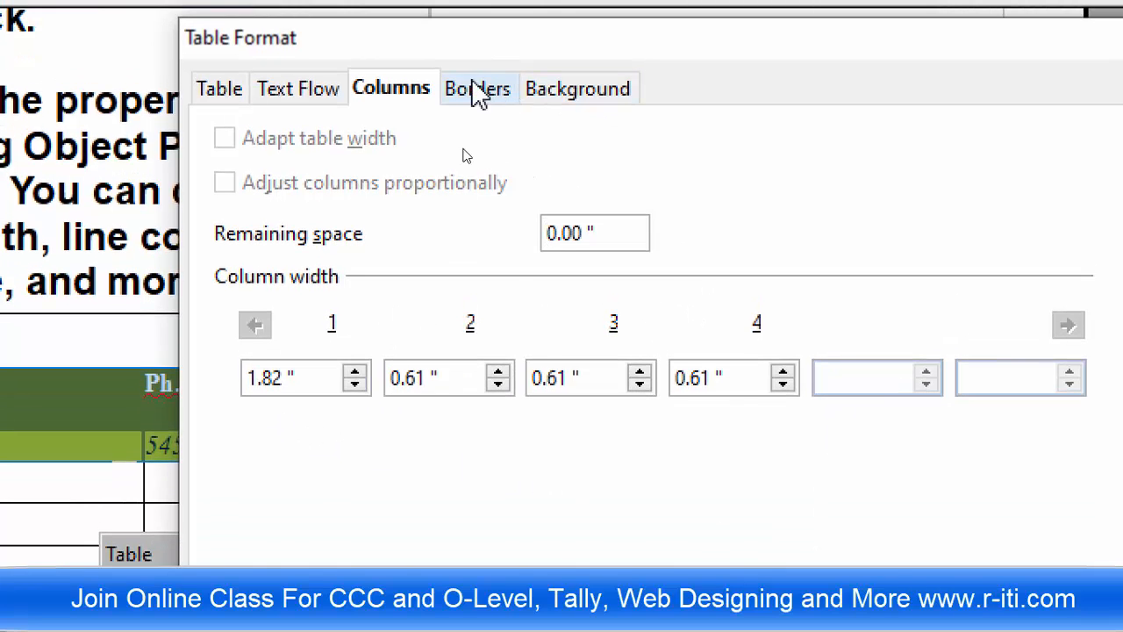
click(478, 91)
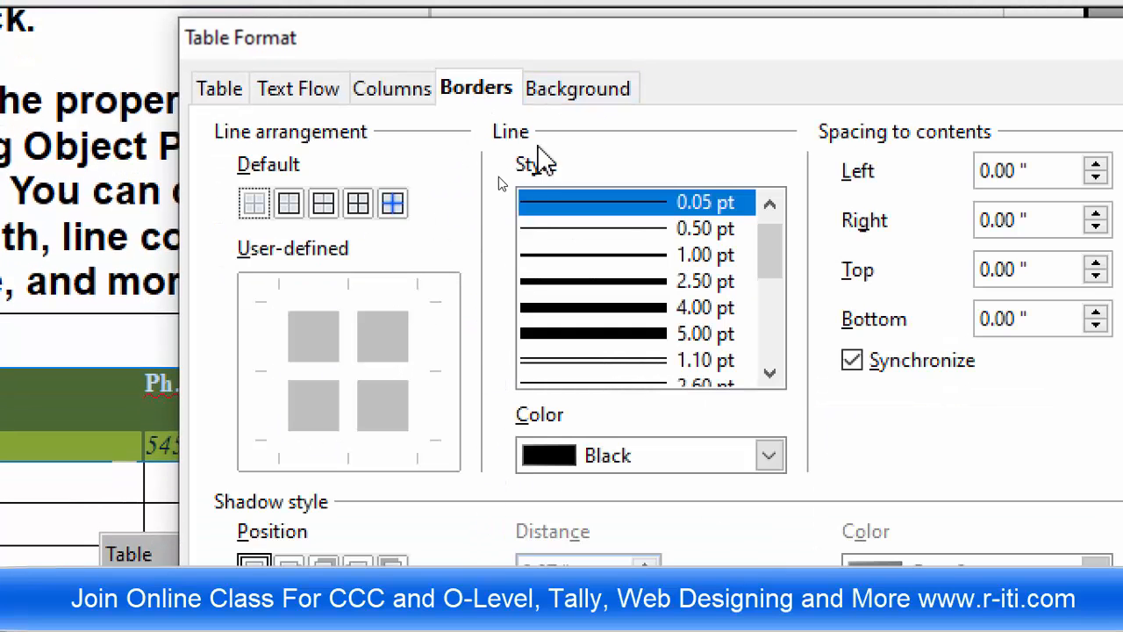
click(569, 91)
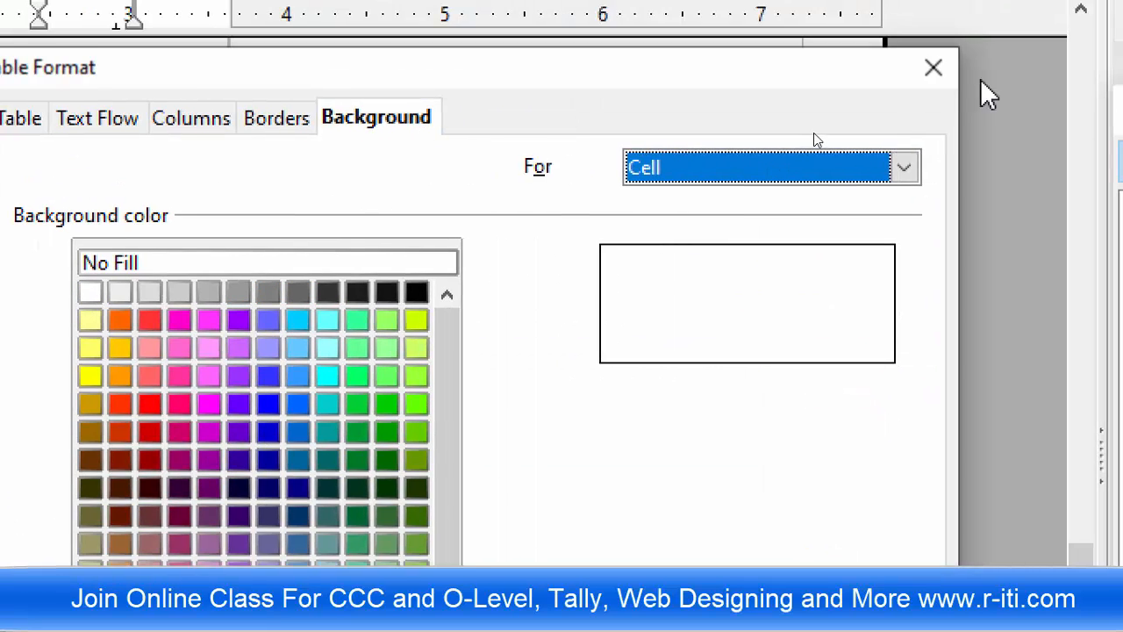
click(948, 79)
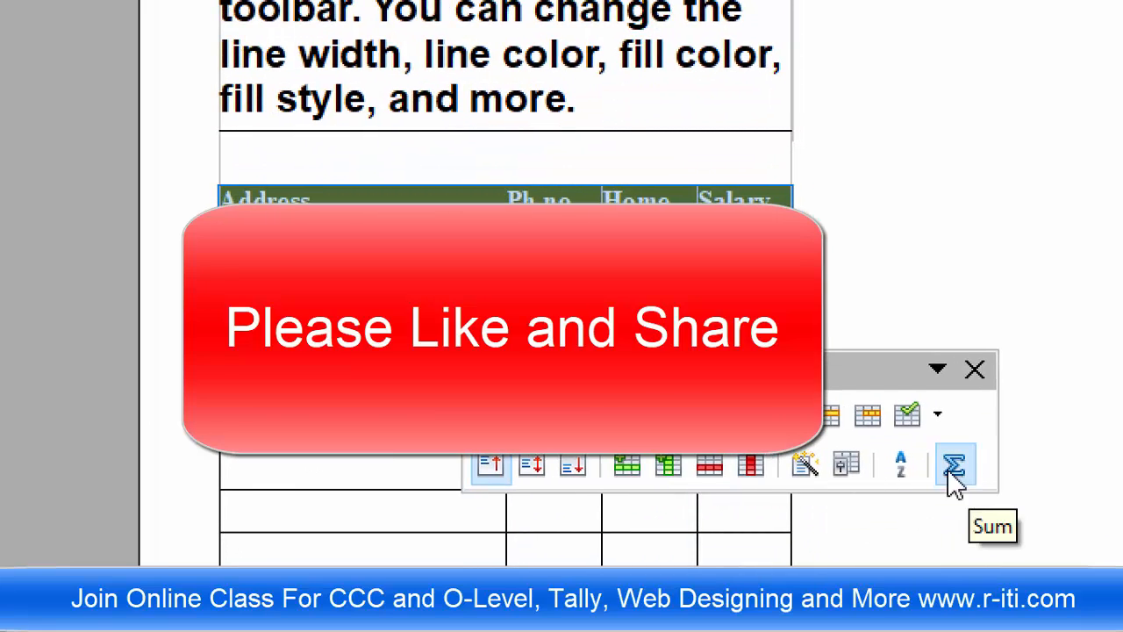
- Close the Table toolbar, then enter 6000 and 8000 under Salary and the label Total in the next row's Ph.no cell
click(975, 372)
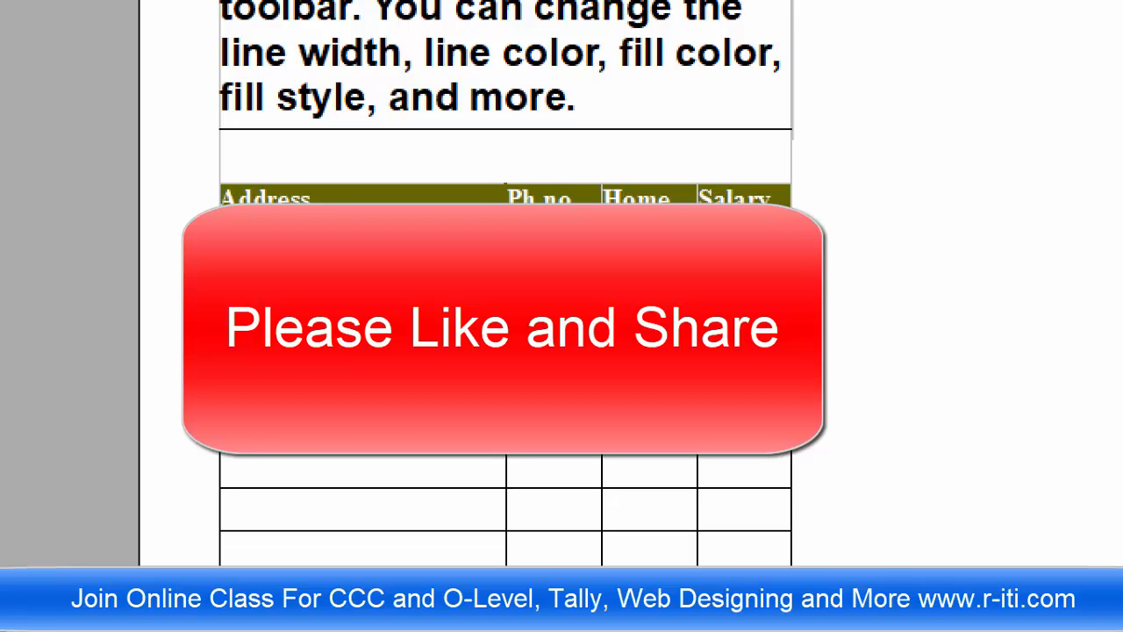
text(To)
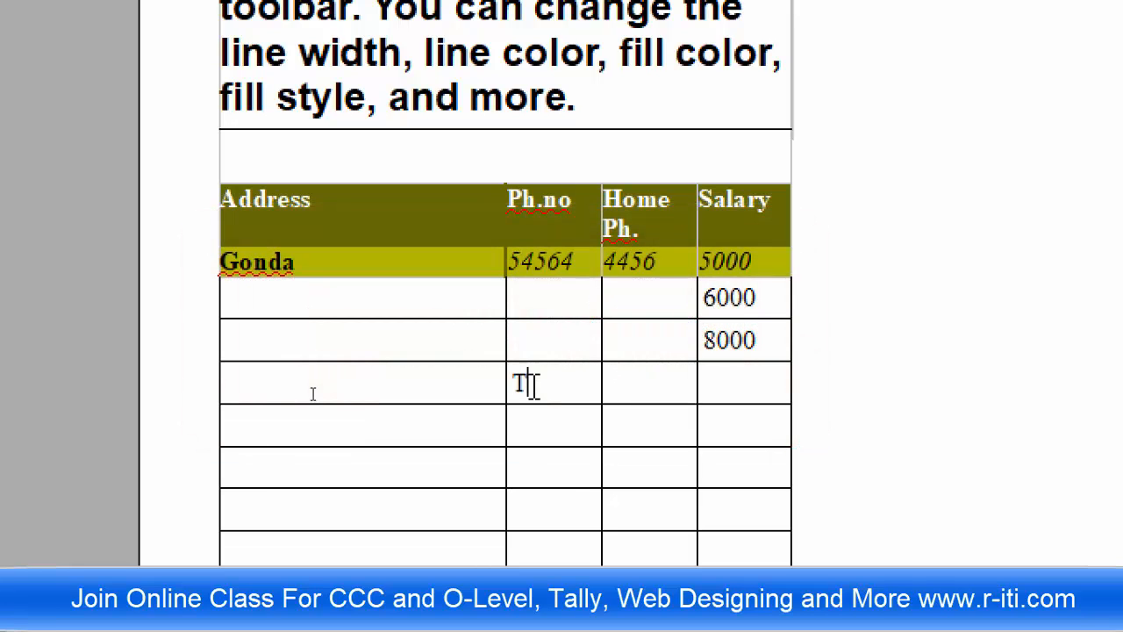
text(tal)
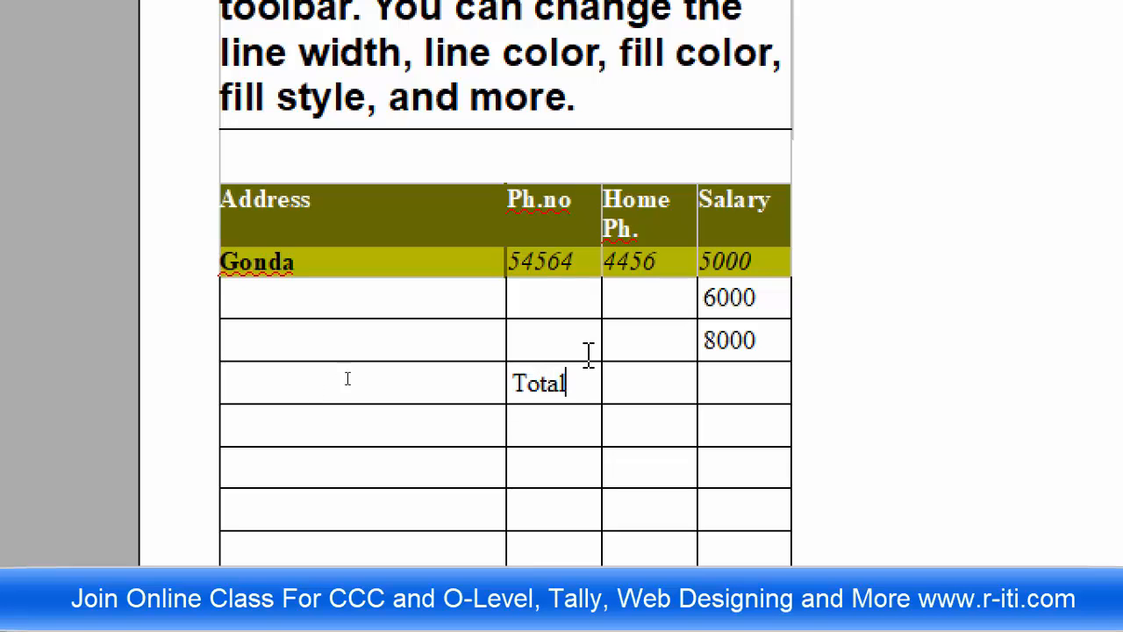
- Enter the formula =<D2:D4> over the three salaries in the Salary cell of the Total row
click(718, 372)
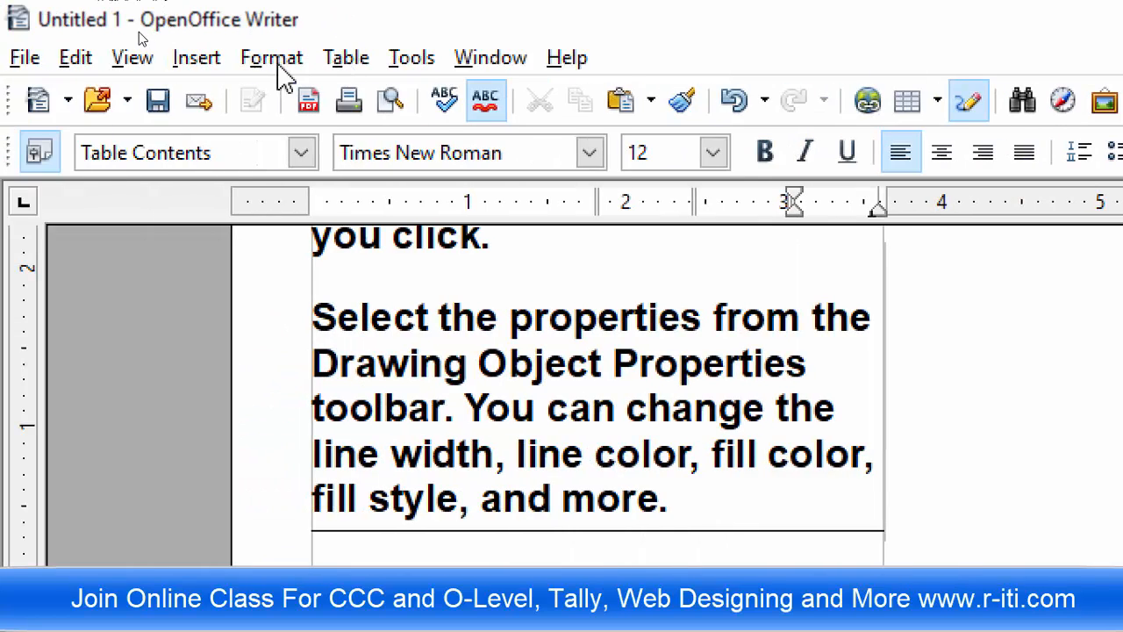
click(343, 62)
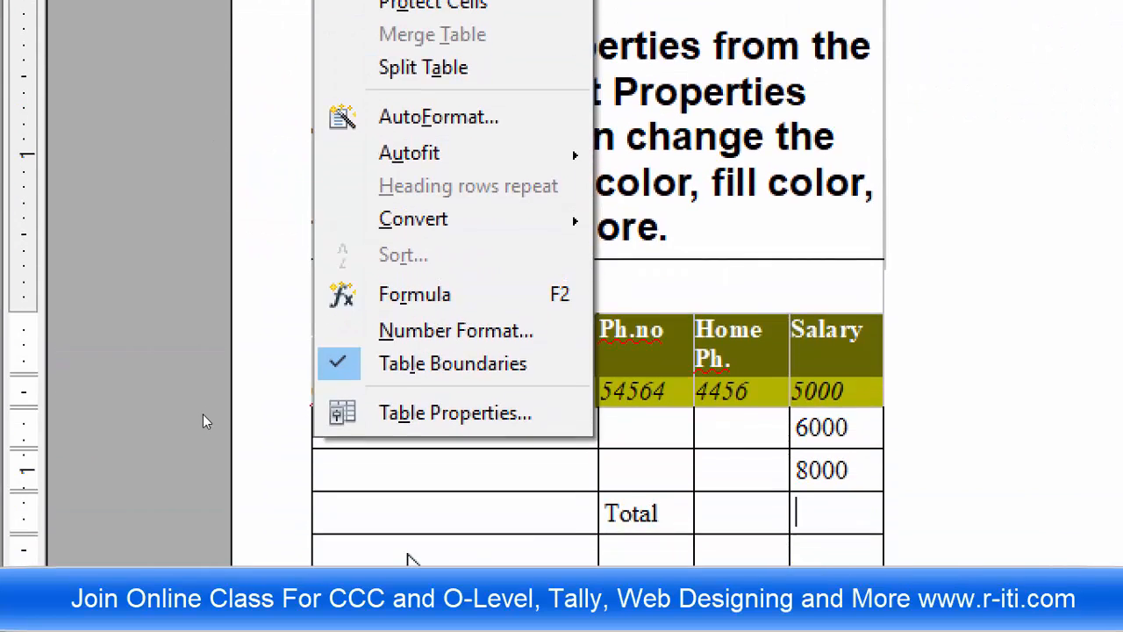
click(493, 301)
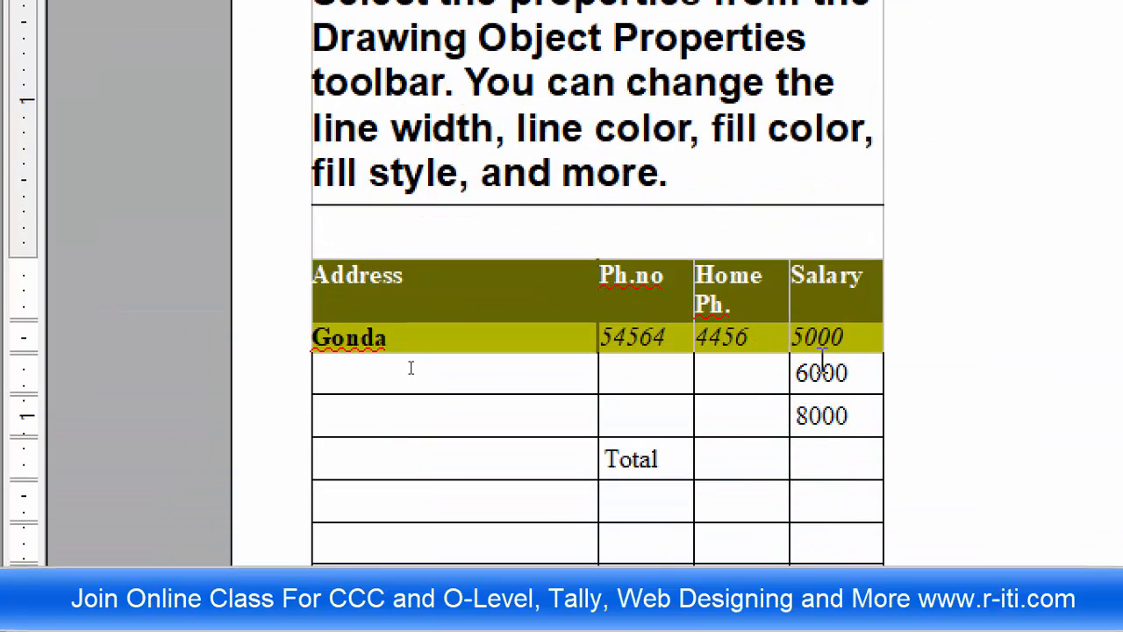
drag(816, 341, 807, 428)
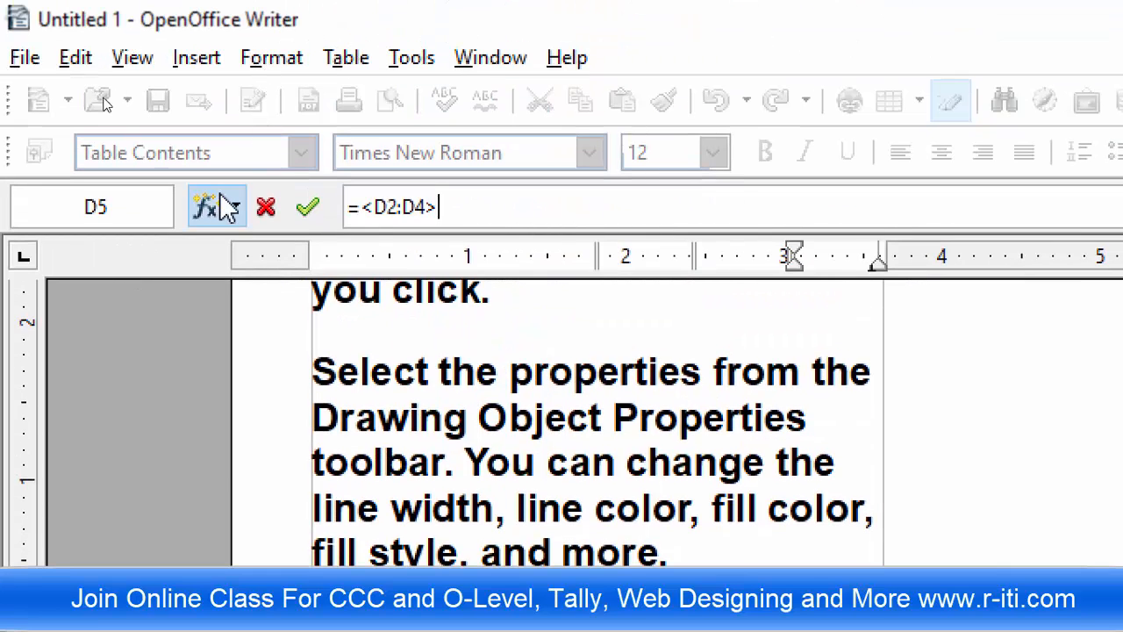
click(309, 209)
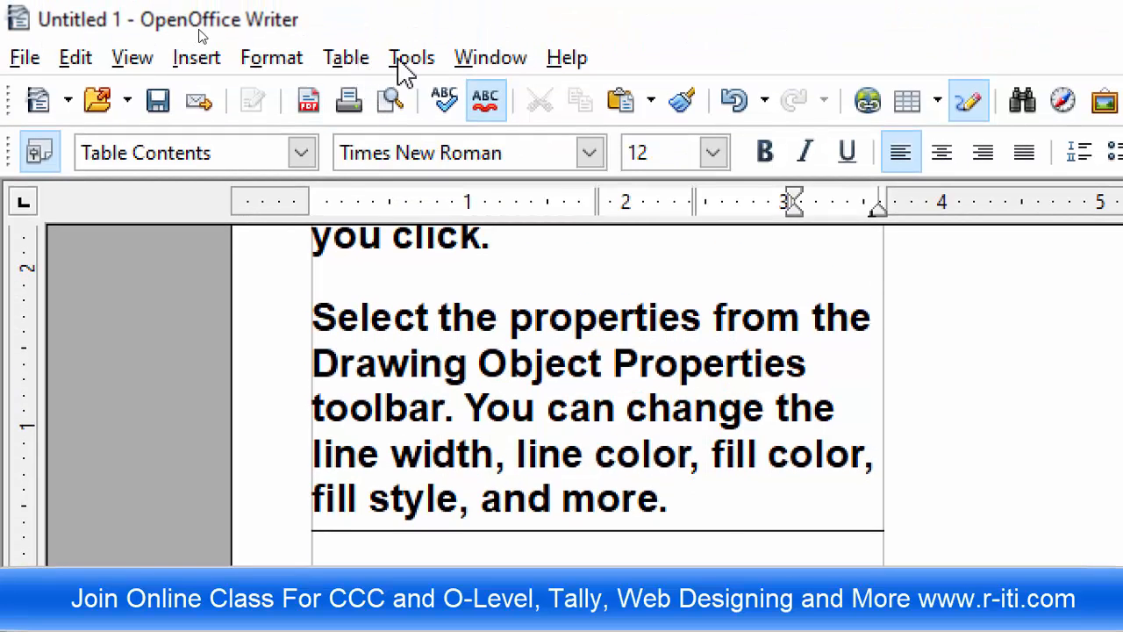
click(367, 60)
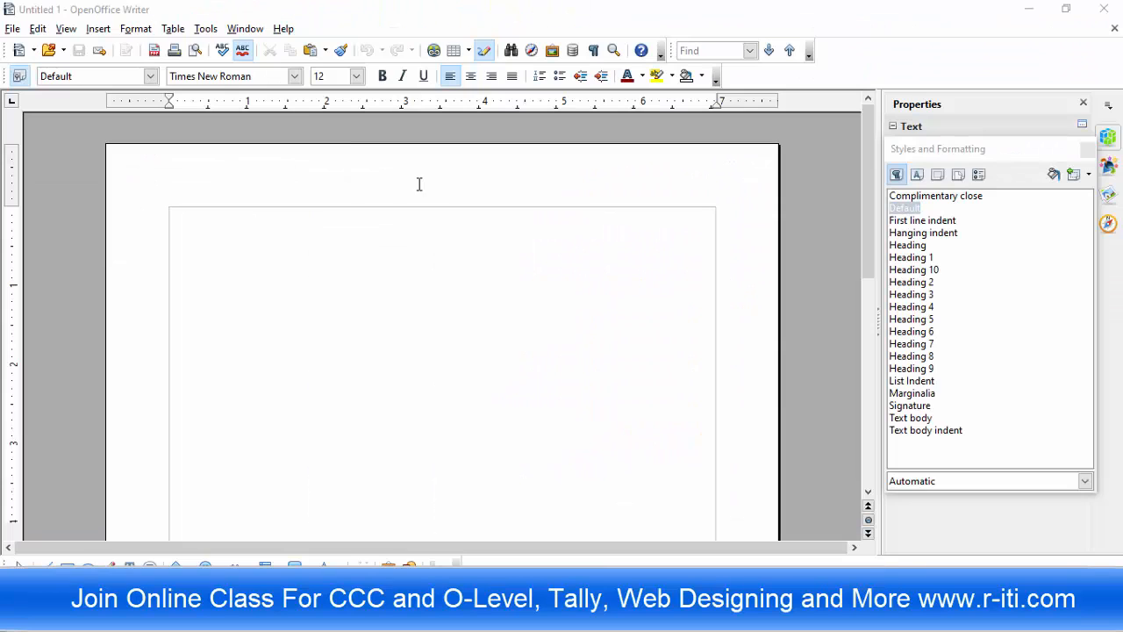
click(203, 29)
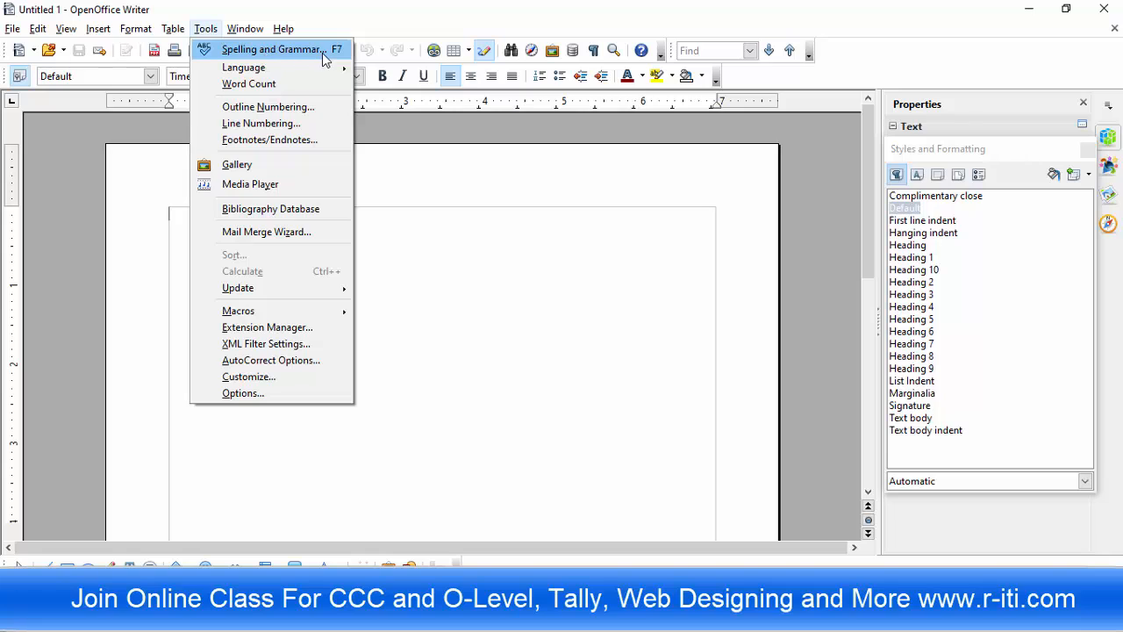
- Insert extra letters in the sentence "This is a good boy." so it reads "Thiis ies a gotod bouy."
mouse_move(263, 73)
click(348, 241)
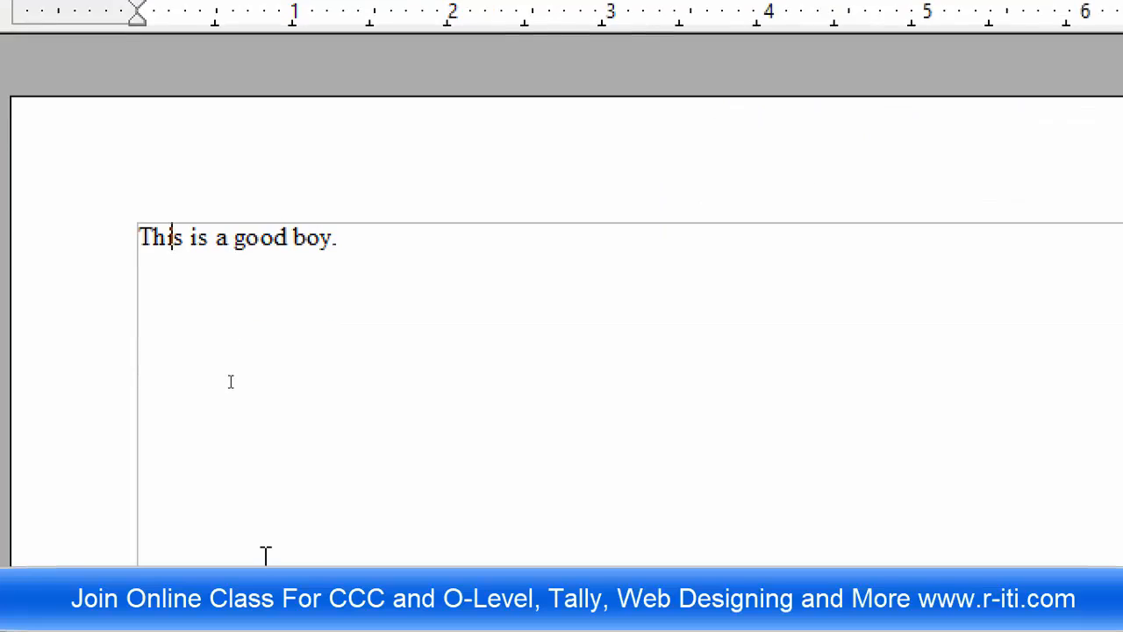
text(i)
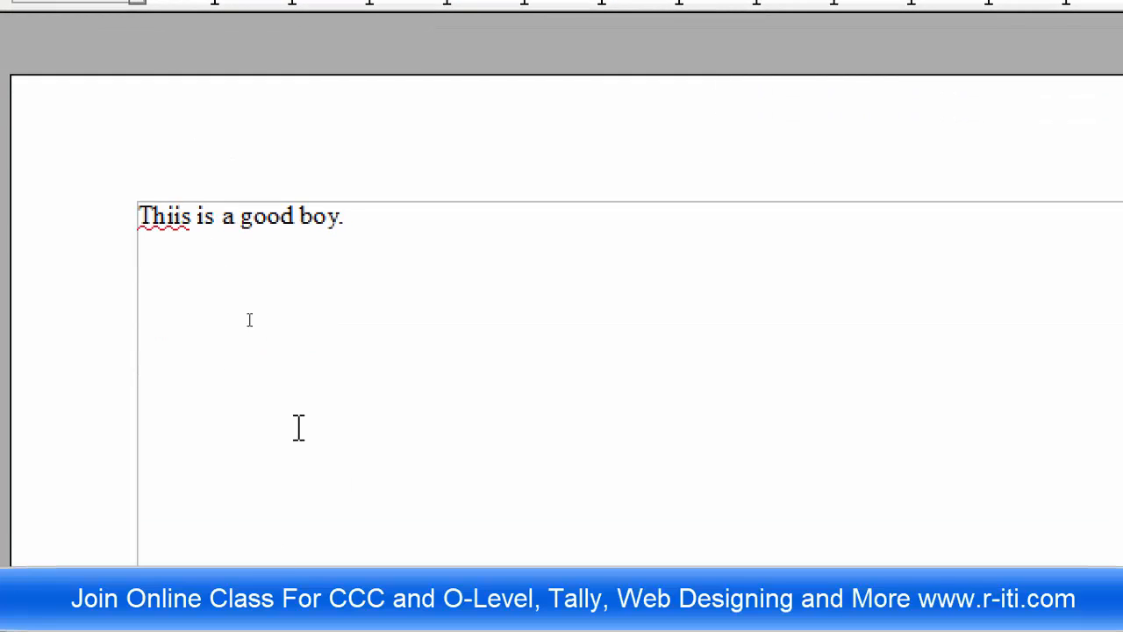
text(e)
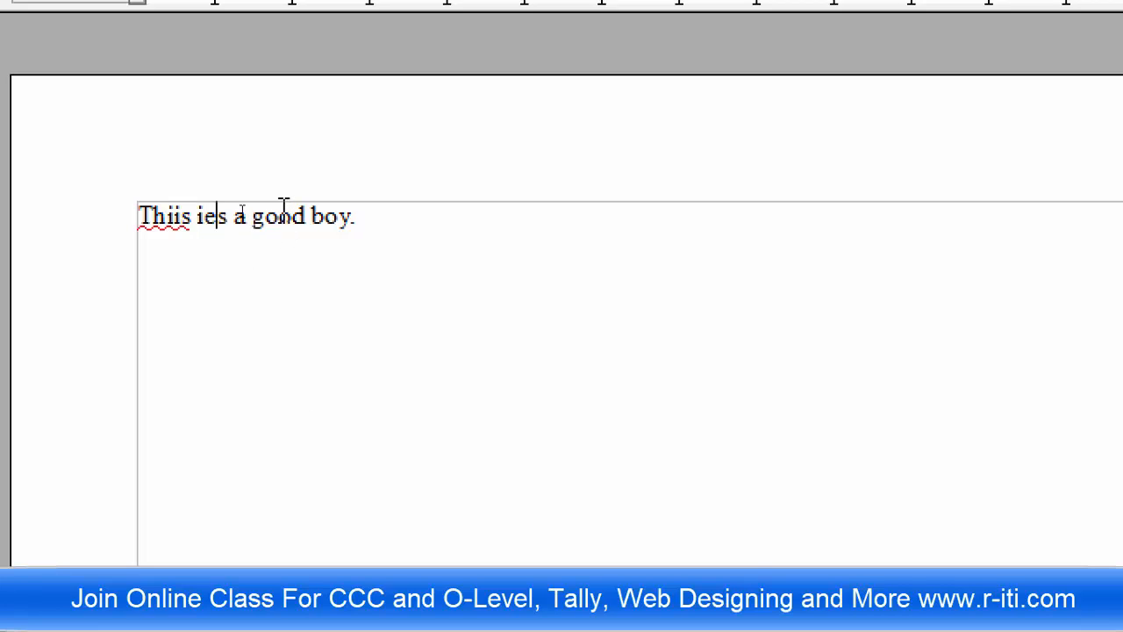
click(282, 214)
text(t)
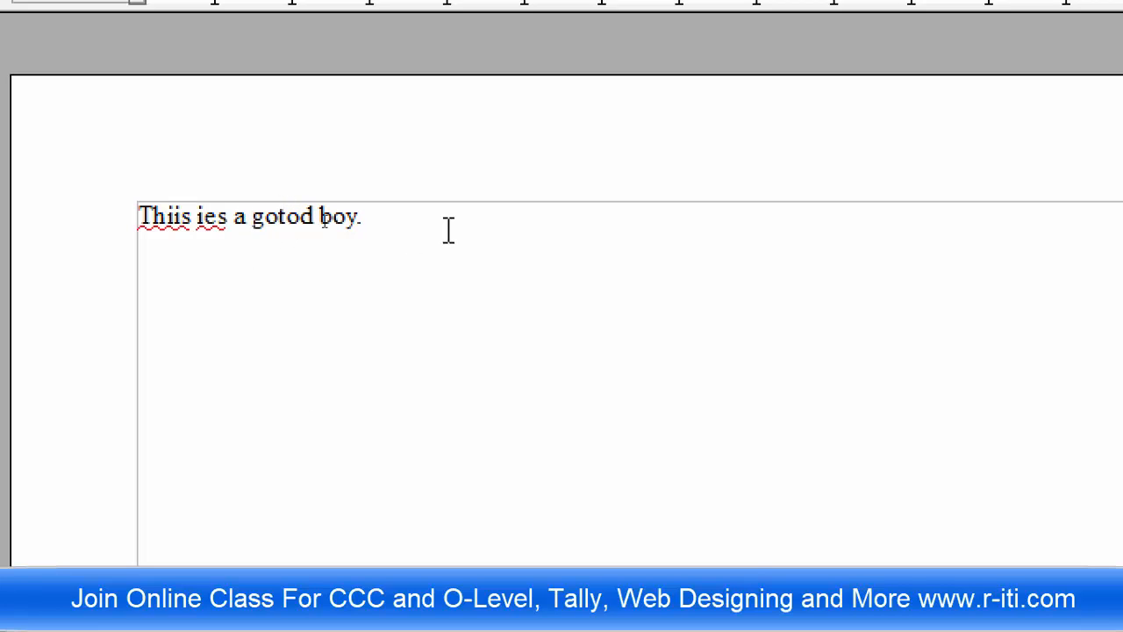
click(338, 217)
text(u)
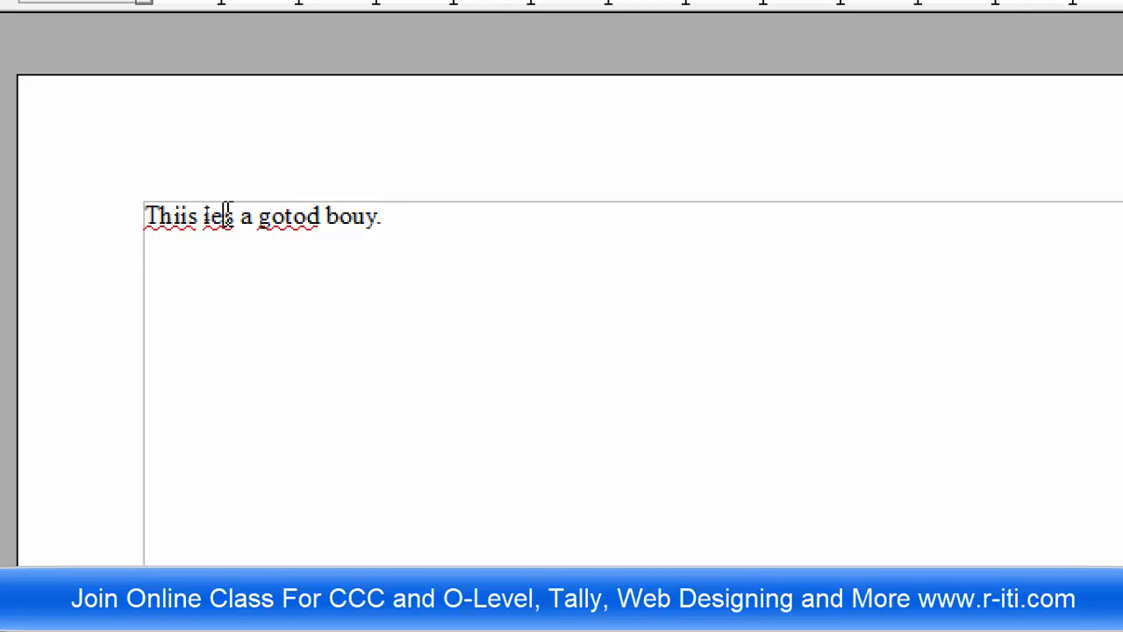
- Replace "ies" with "are" in the sentence and view the spelling suggestions for "Thiis" without applying one
drag(225, 216, 206, 230)
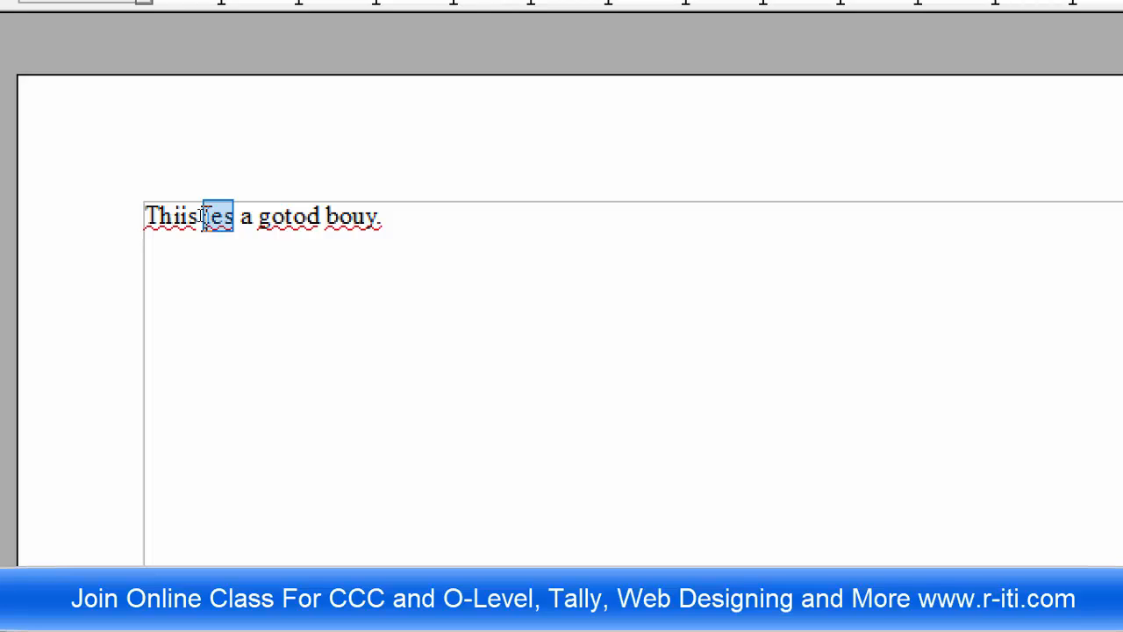
text(are)
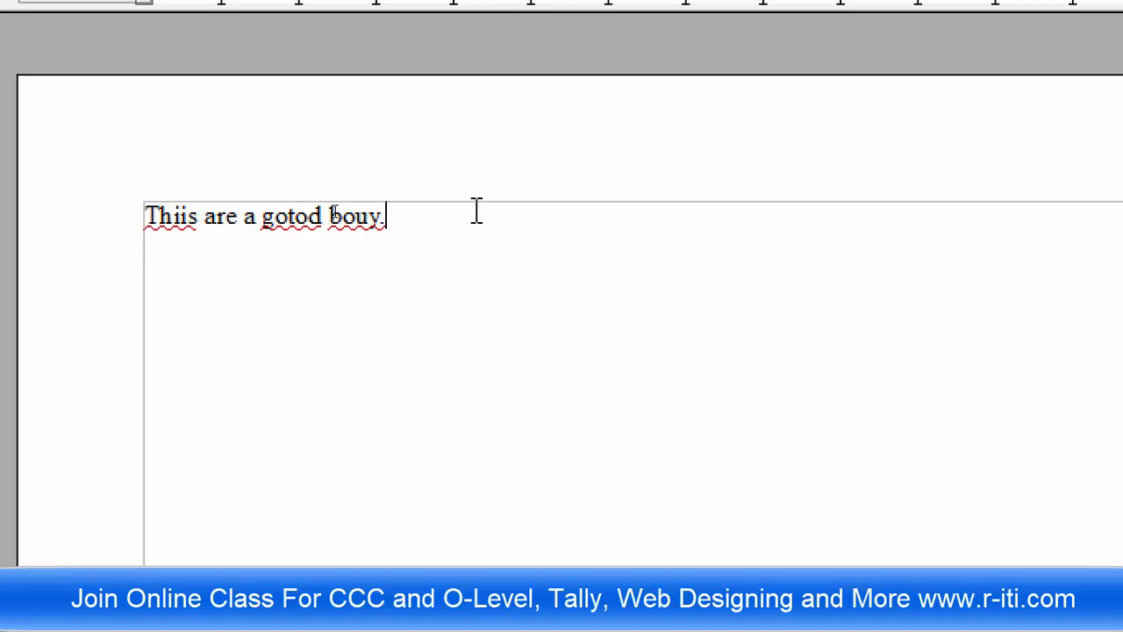
right_click(169, 218)
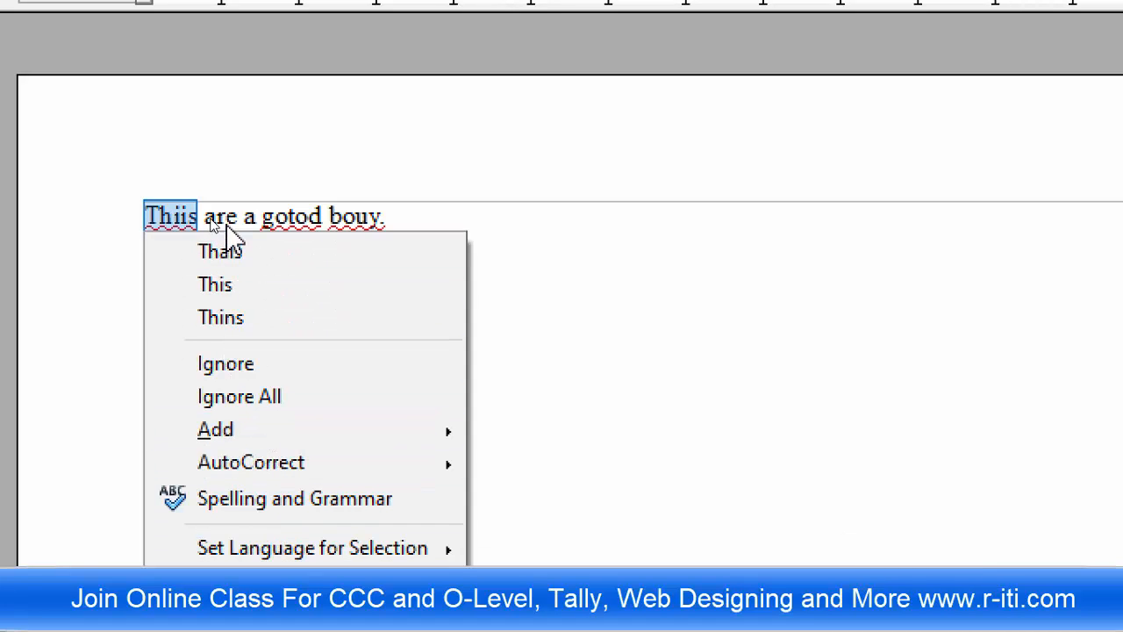
click(321, 219)
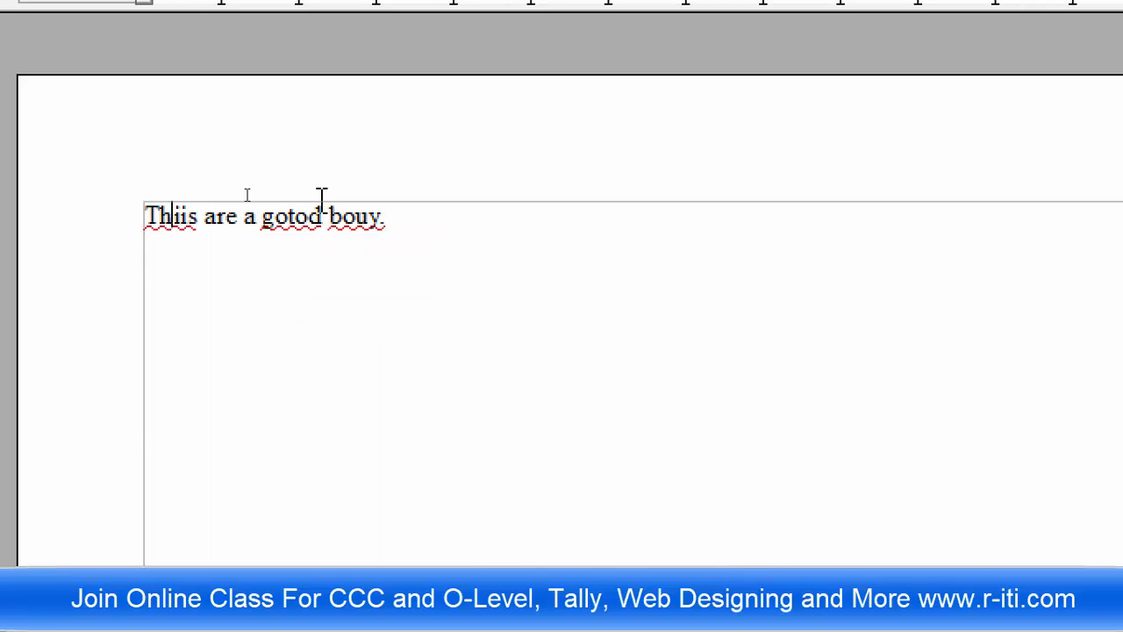
- Run the spelling check on the sentence, changing "Thiis" to "This", "gotod" to "good" and "bouy" to "boy"
click(220, 57)
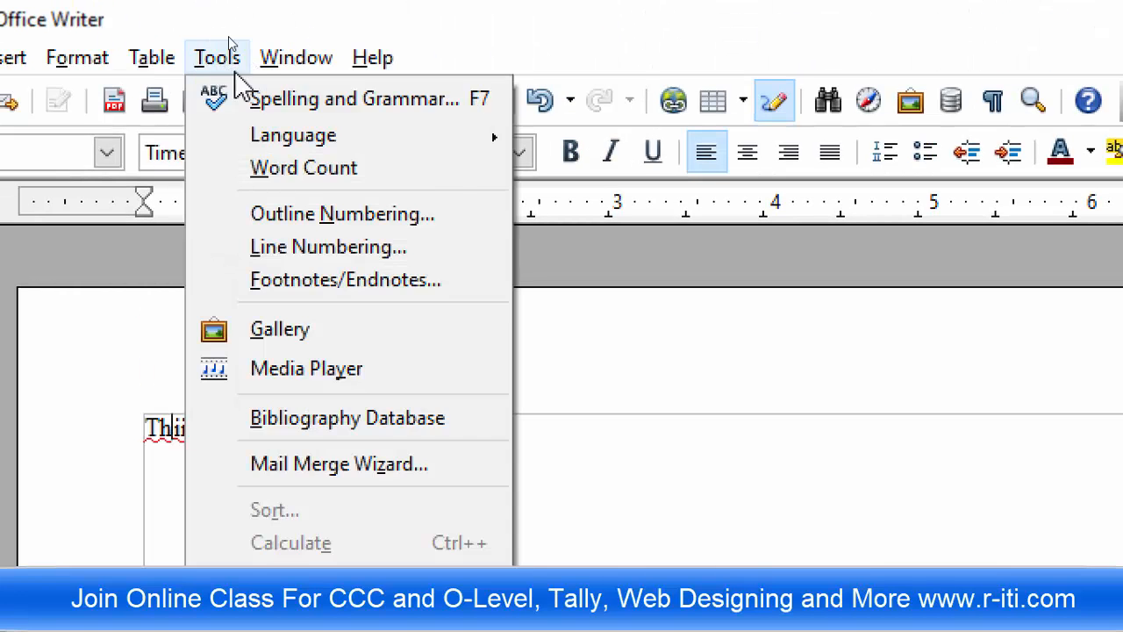
click(221, 99)
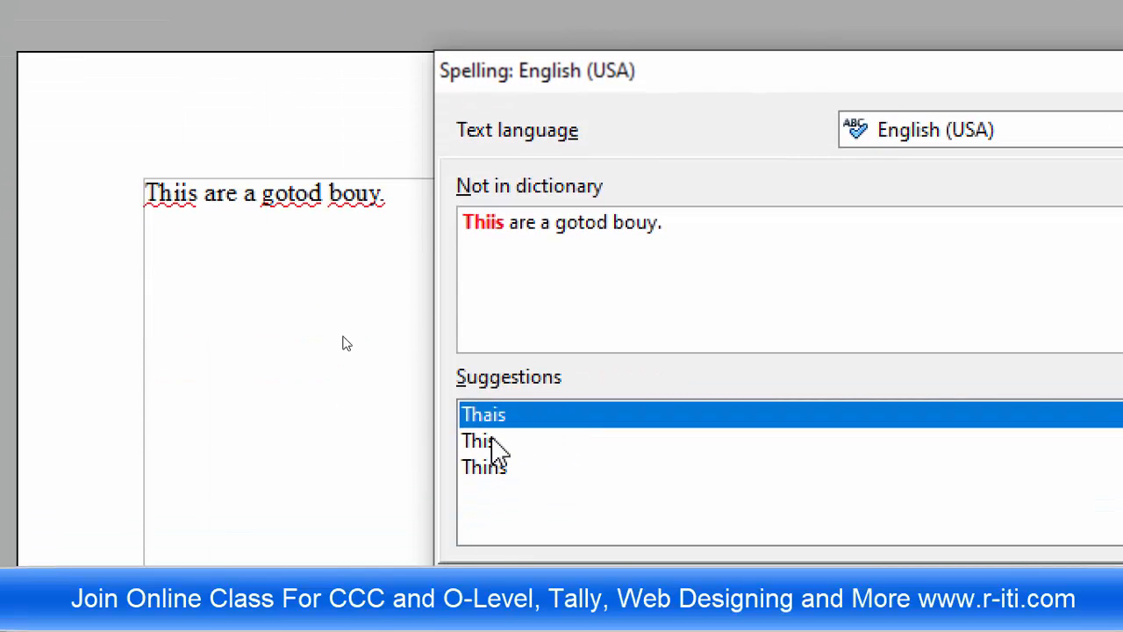
click(492, 440)
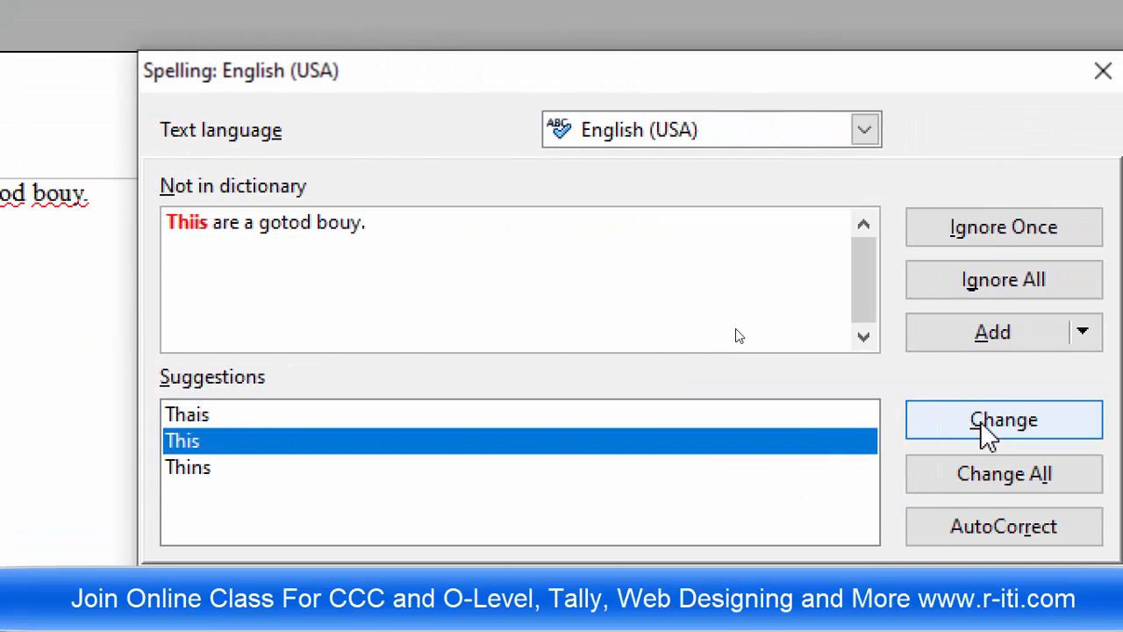
click(984, 430)
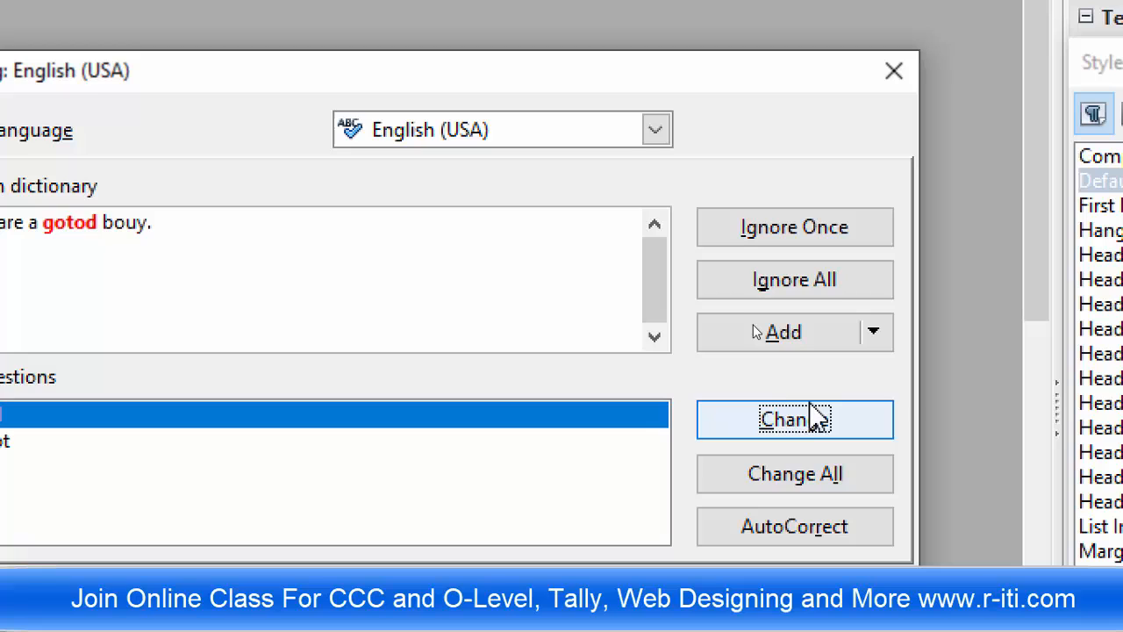
click(808, 420)
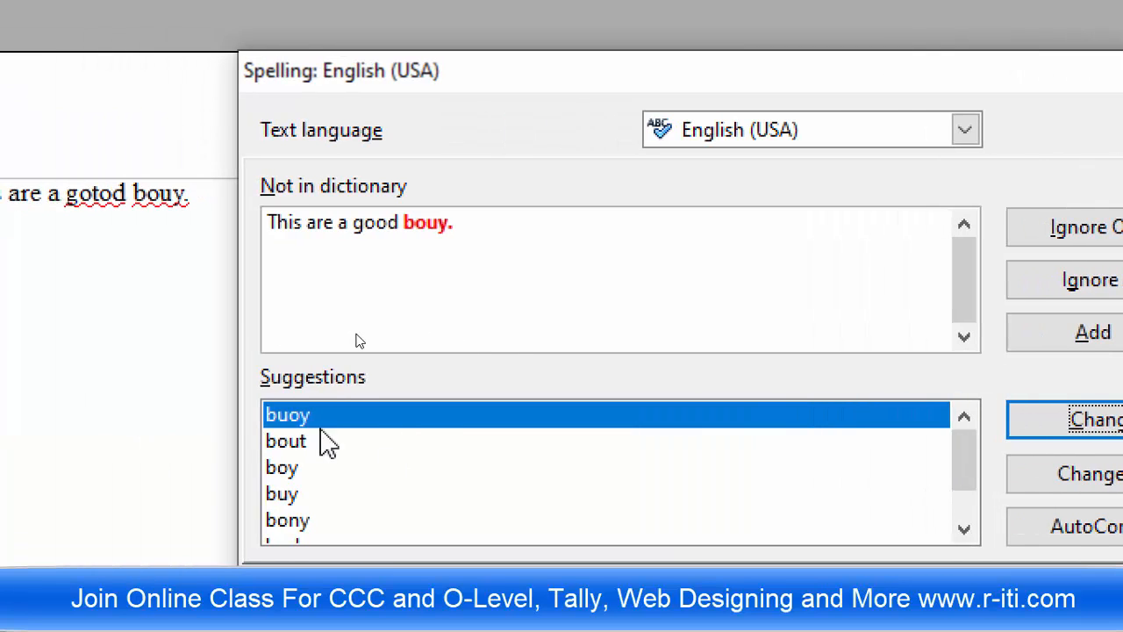
click(296, 468)
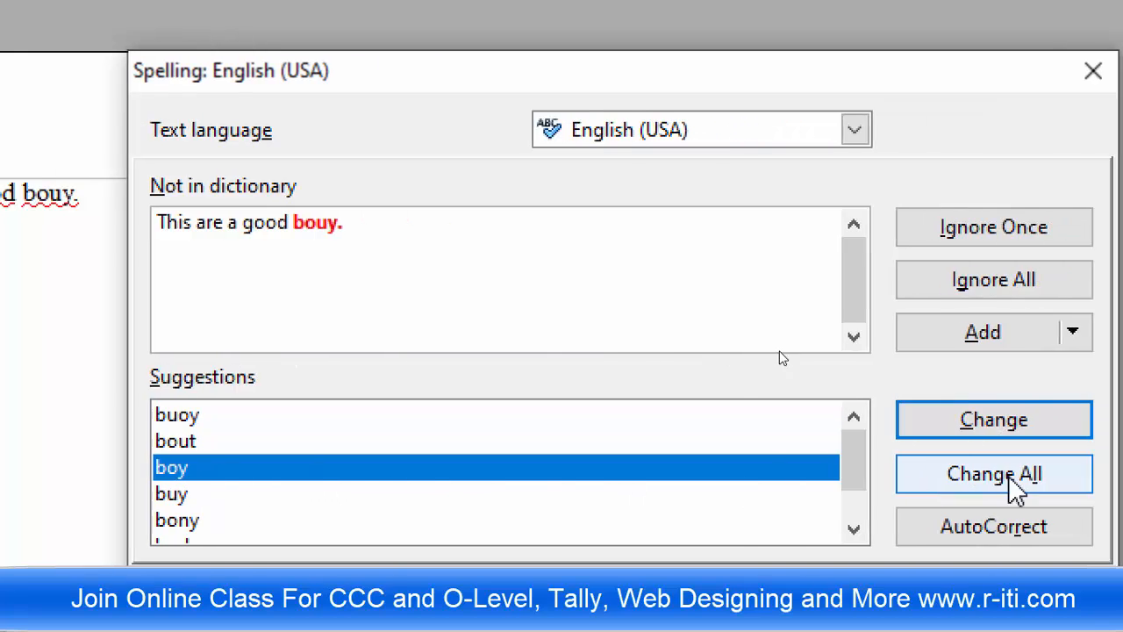
click(976, 425)
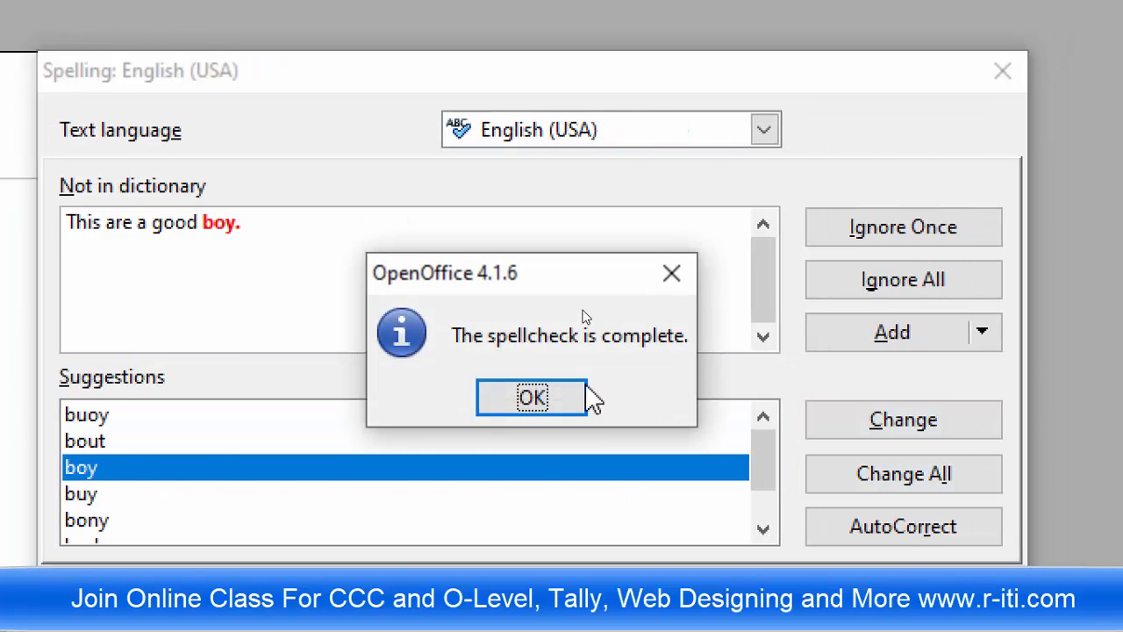
click(533, 397)
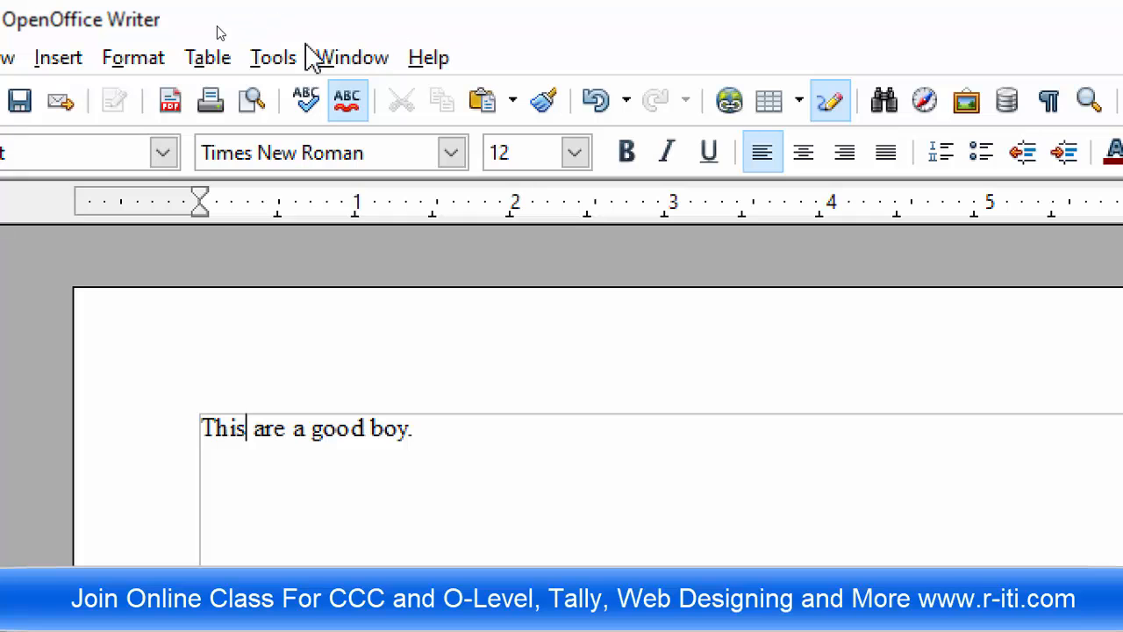
- Run the spelling and grammar check again on the corrected sentence and dismiss its completion notice
click(273, 57)
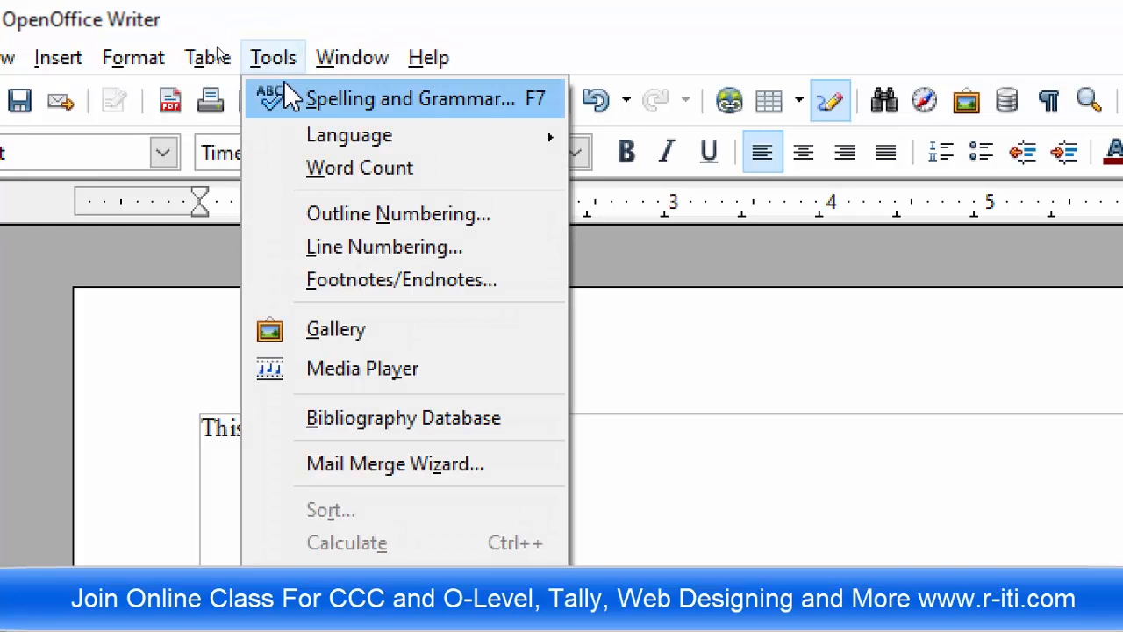
click(295, 92)
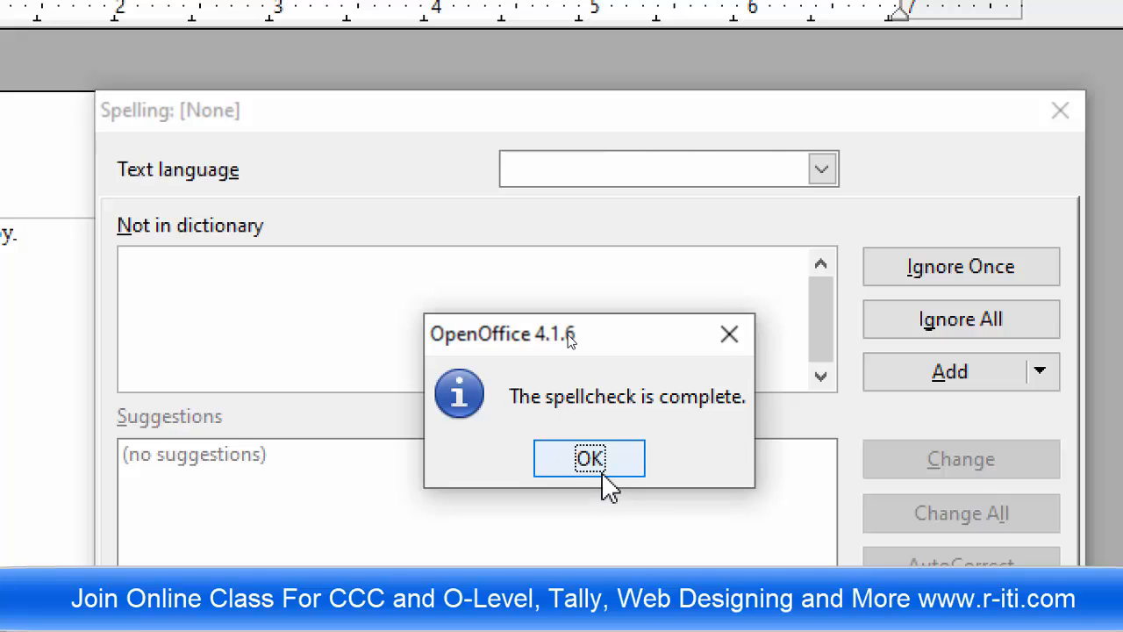
click(605, 477)
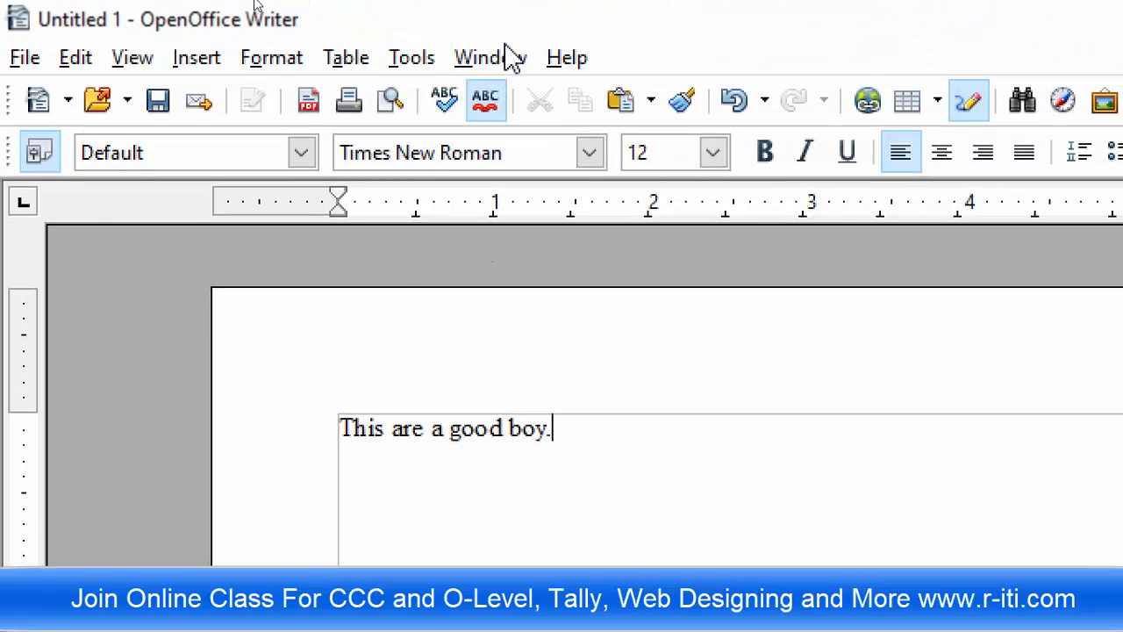
click(406, 63)
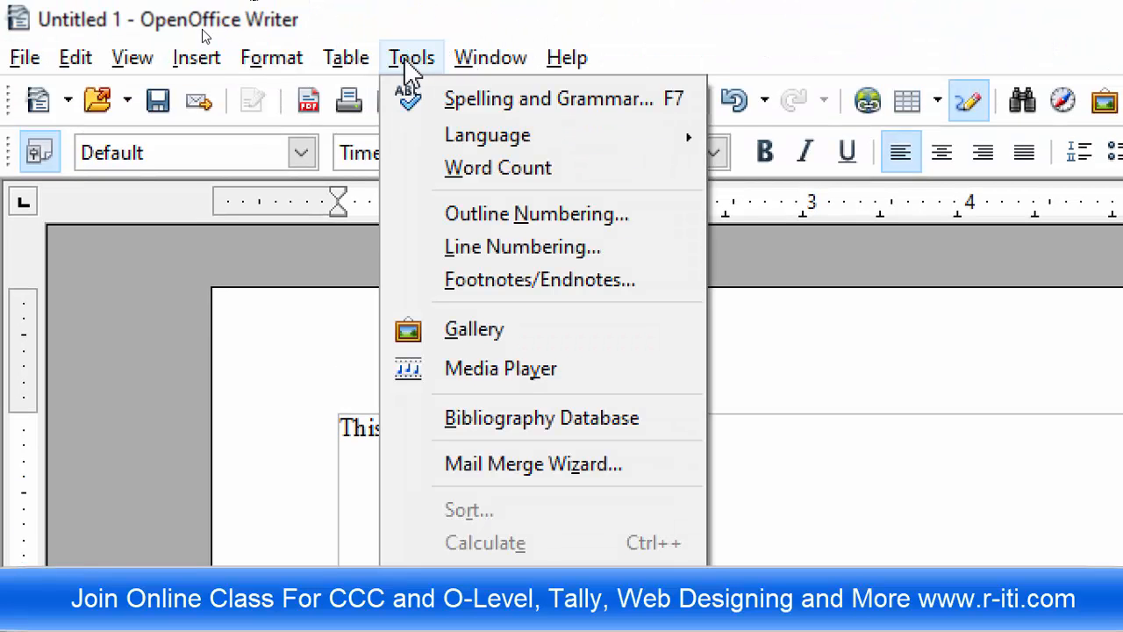
mouse_move(449, 151)
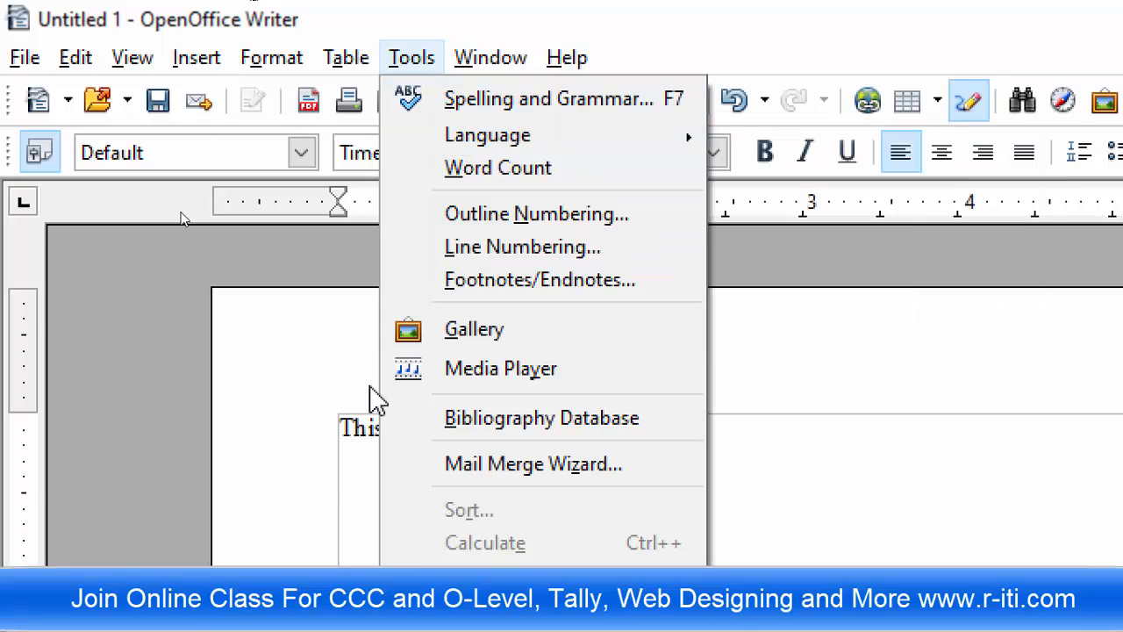
click(341, 467)
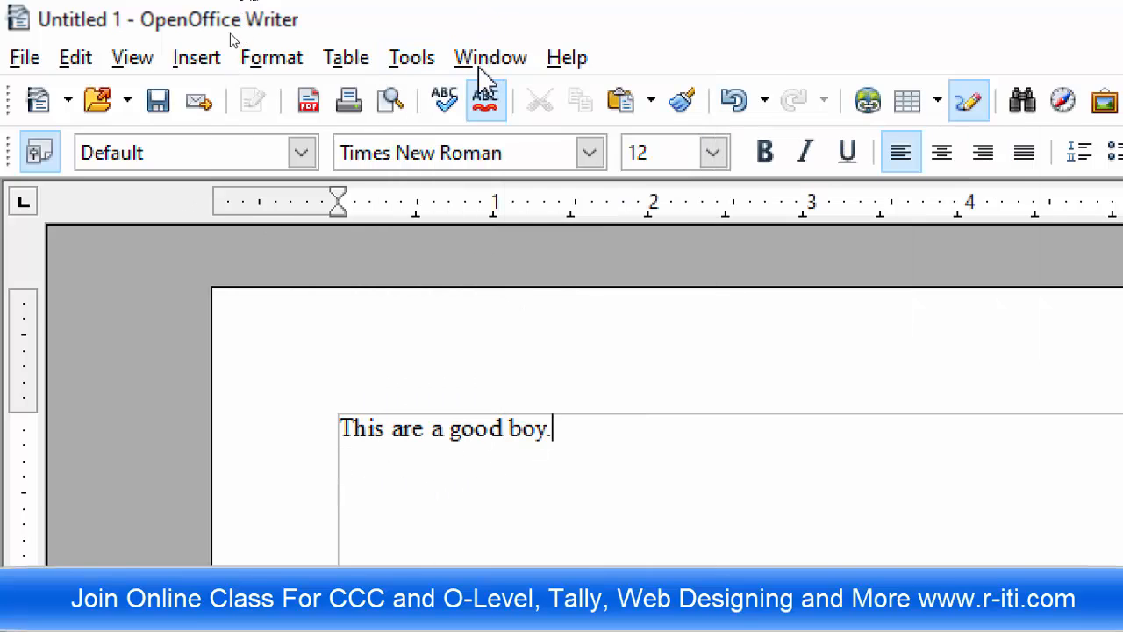
- Review the language options for selection, paragraph and all text, and browse the thesaurus alternatives for "boy." without replacing it
click(419, 60)
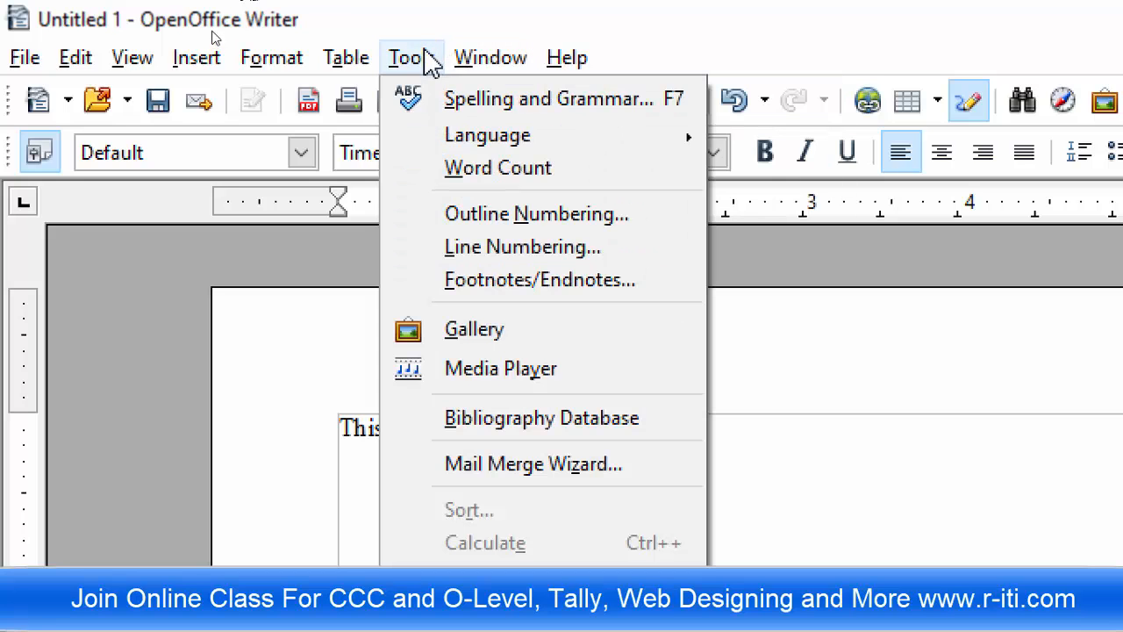
mouse_move(432, 141)
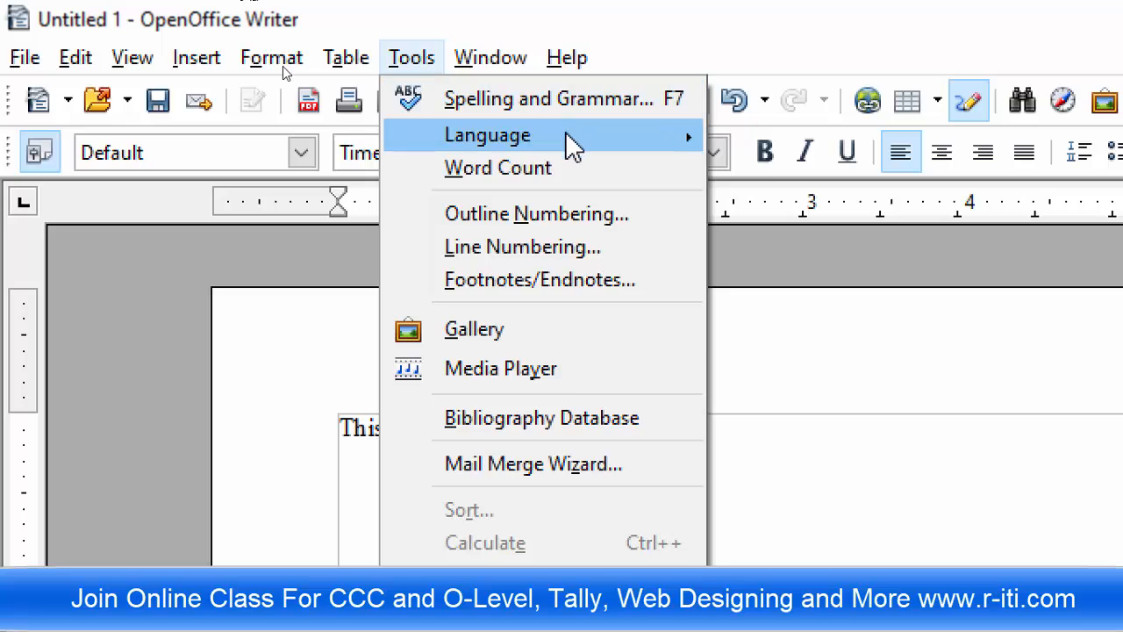
mouse_move(565, 130)
mouse_move(989, 141)
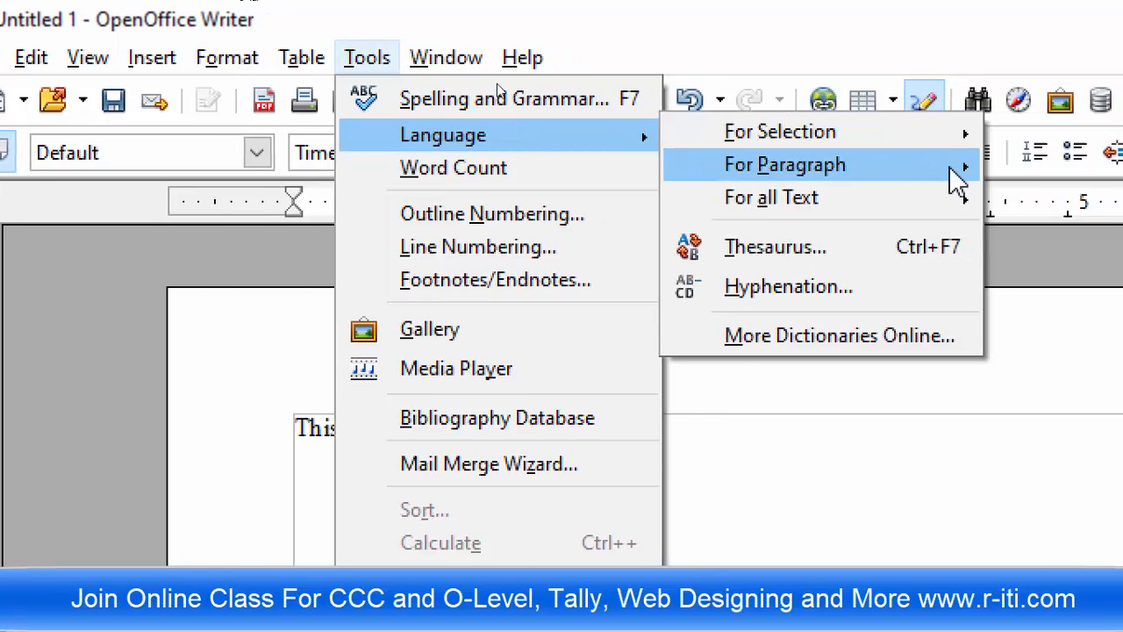
mouse_move(956, 183)
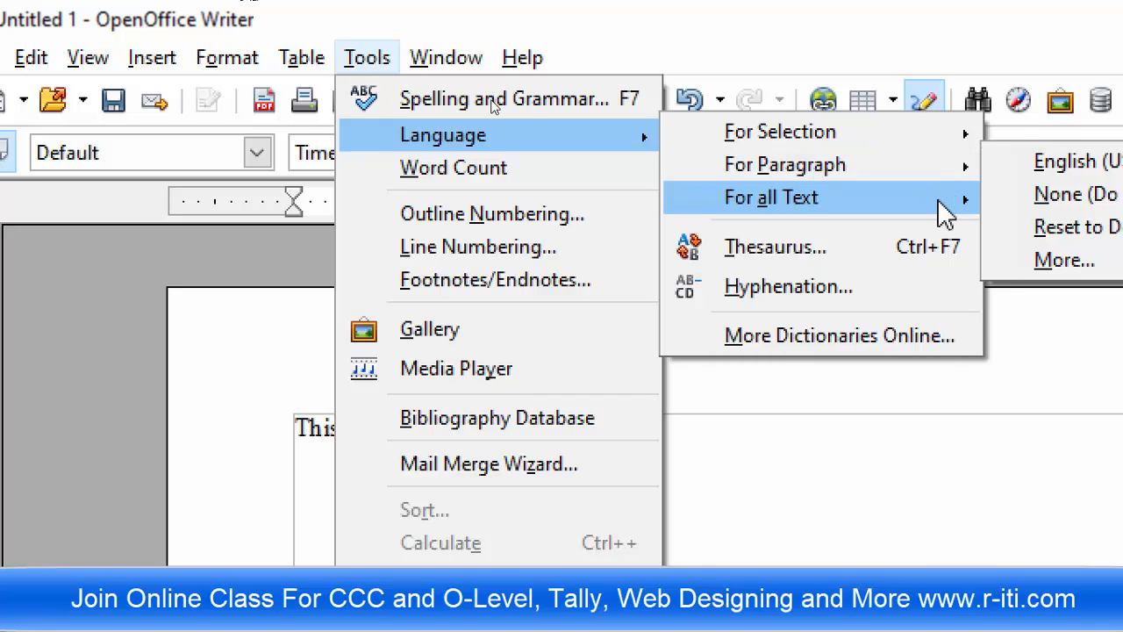
mouse_move(941, 207)
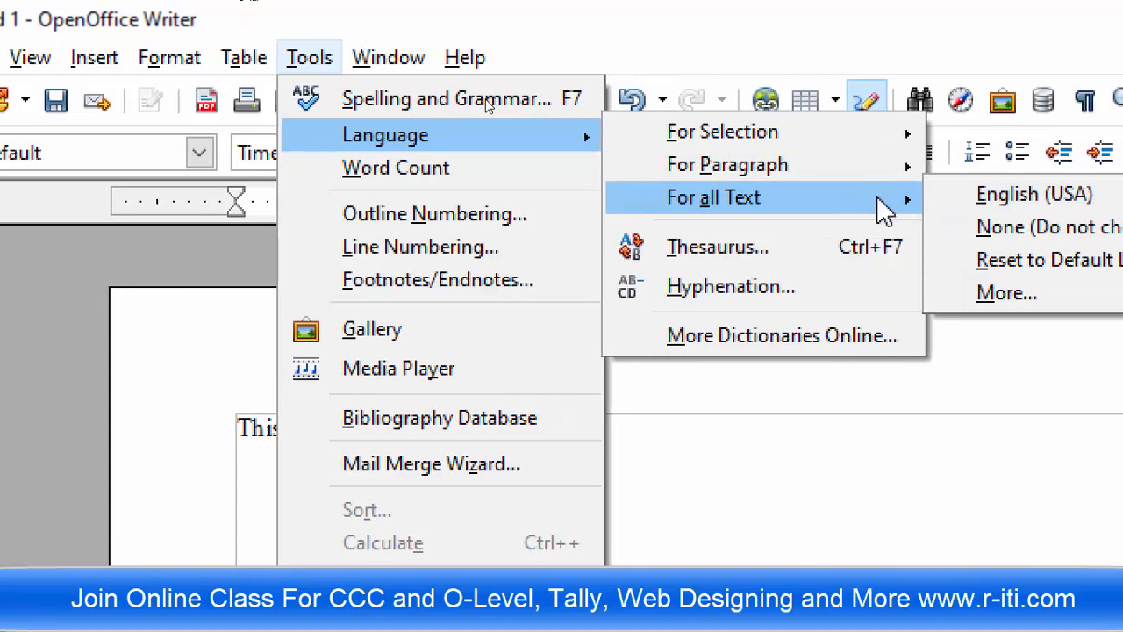
click(713, 247)
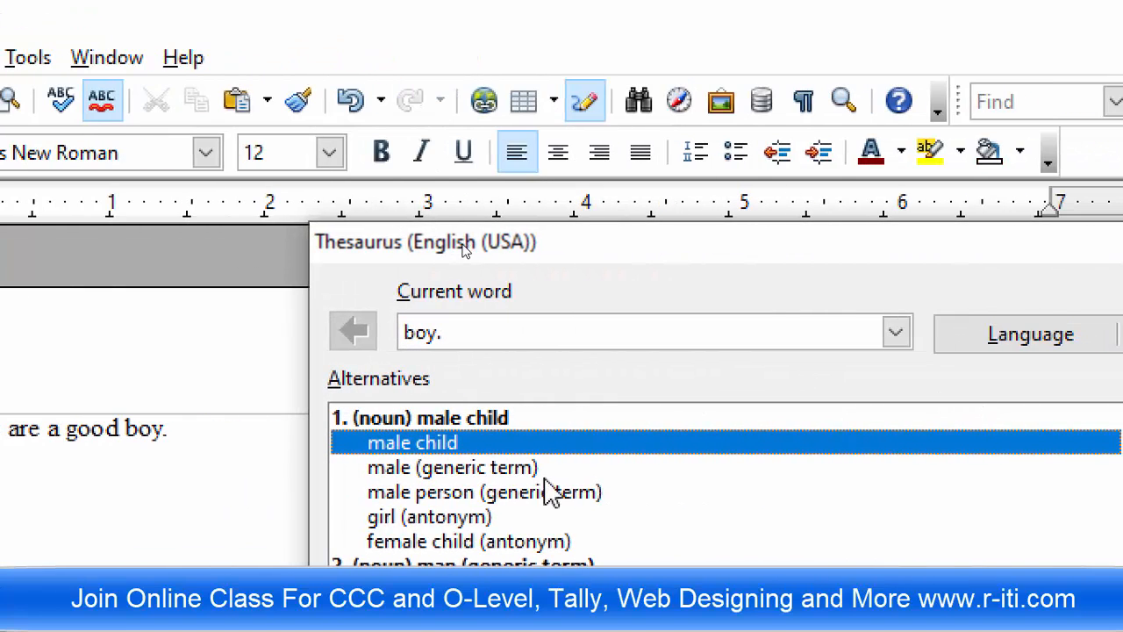
scroll(431, 360, down, 1)
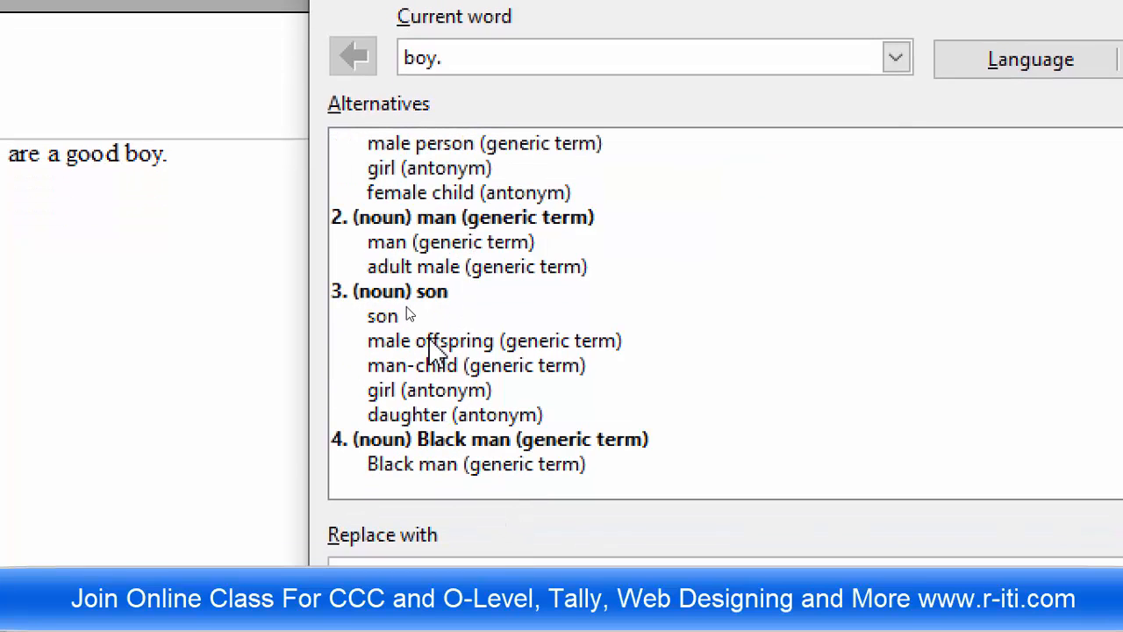
scroll(433, 354, up, 1)
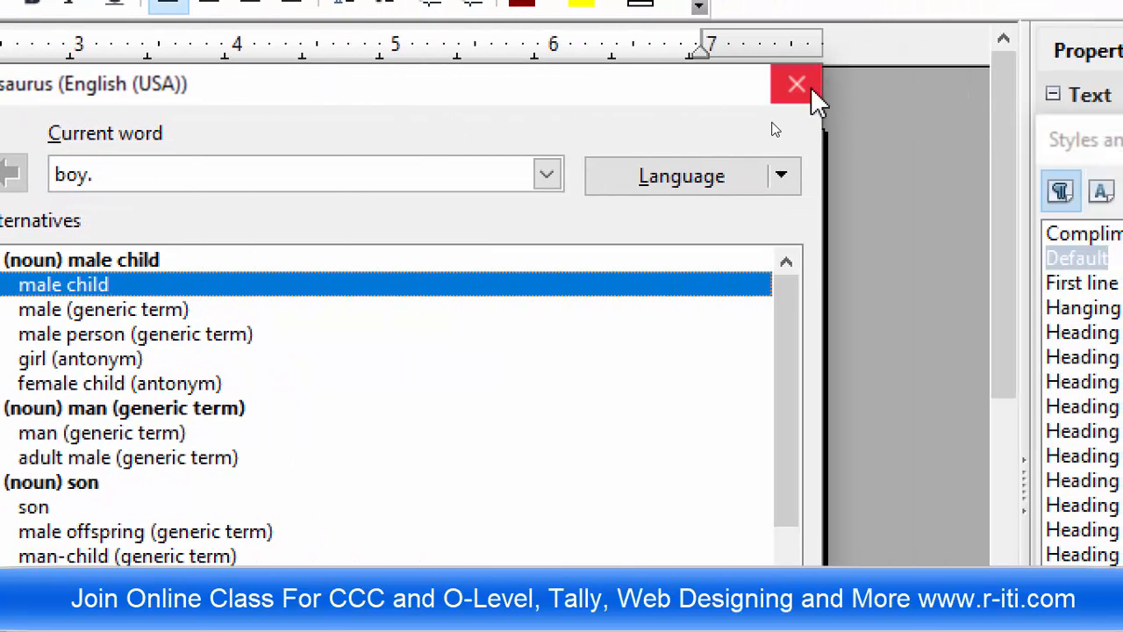
click(805, 85)
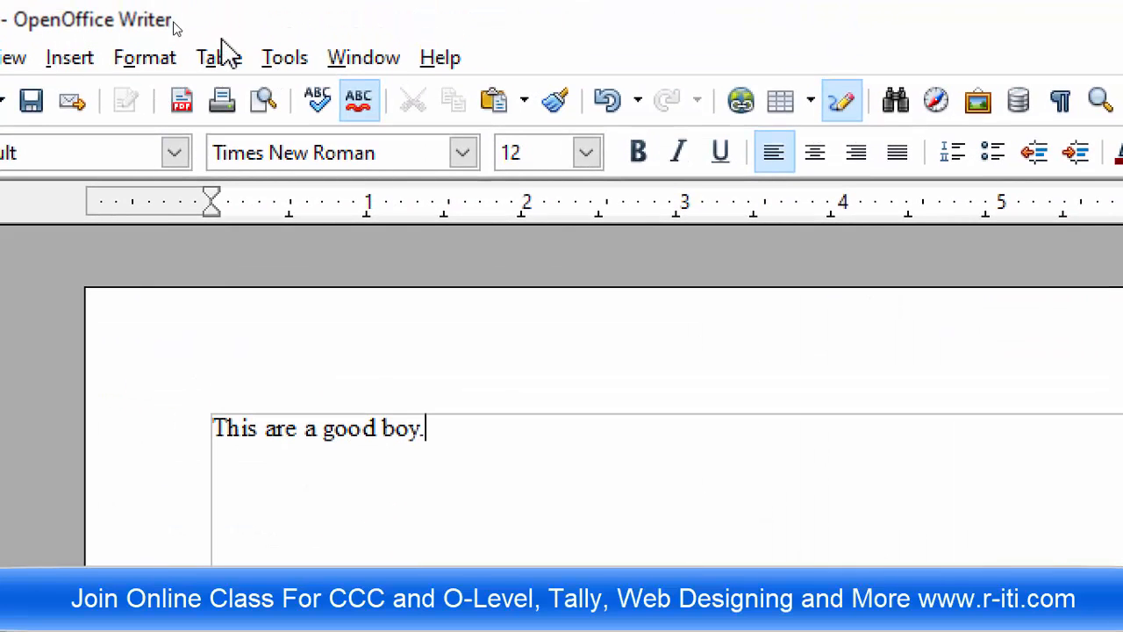
- View the word and character counts for the document, placing the Word Count dialog just below the sentence before closing it
click(284, 60)
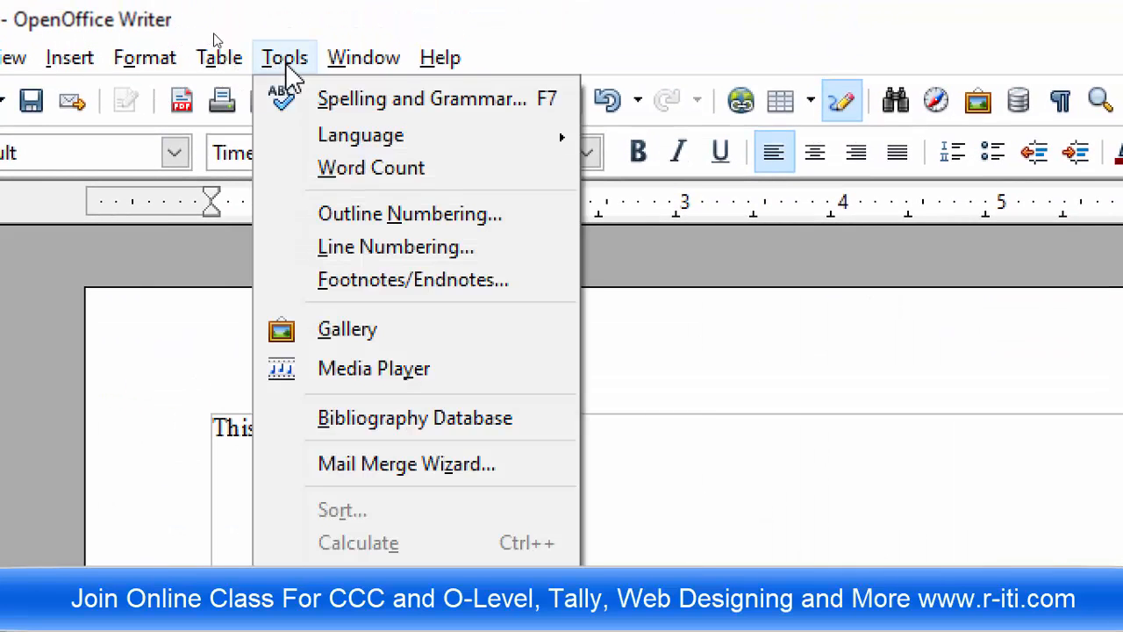
click(362, 168)
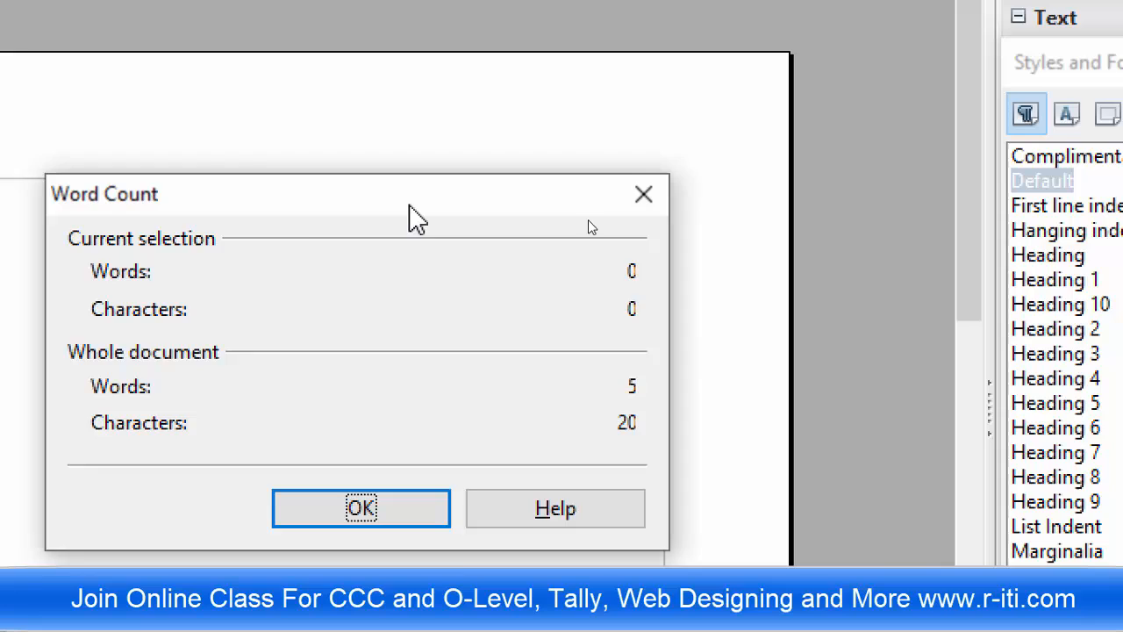
drag(416, 218, 148, 220)
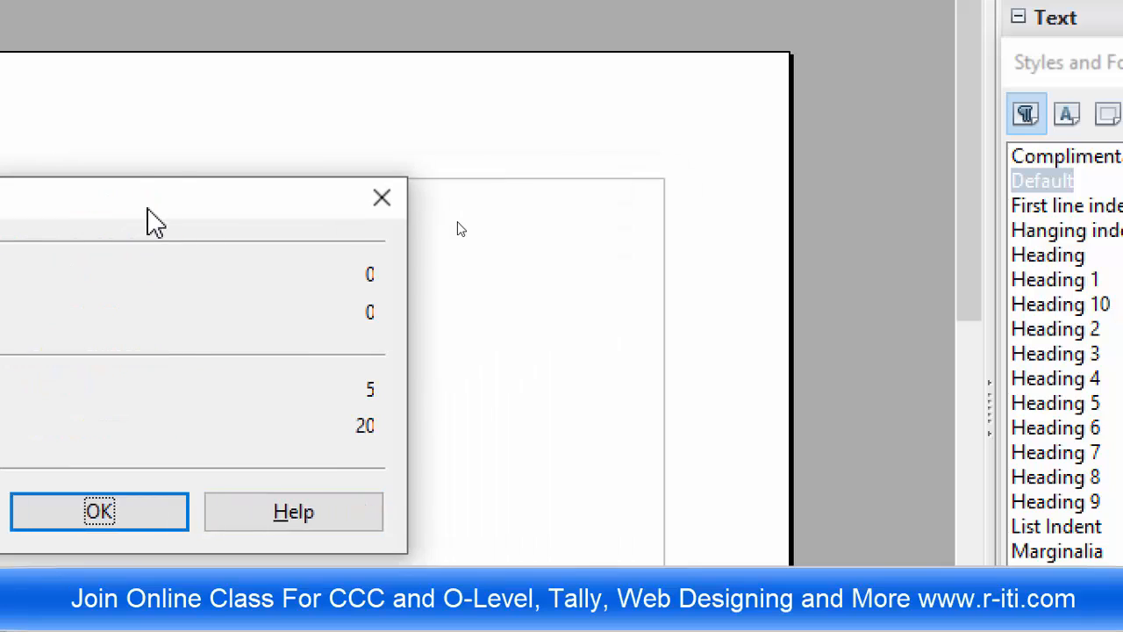
drag(729, 215, 552, 251)
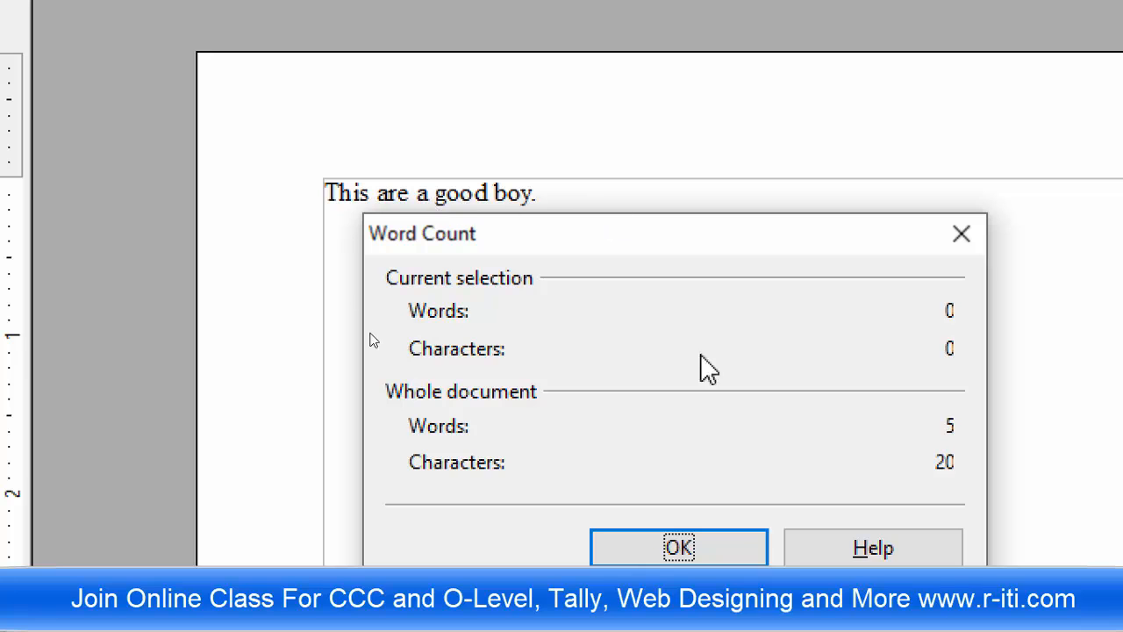
click(718, 548)
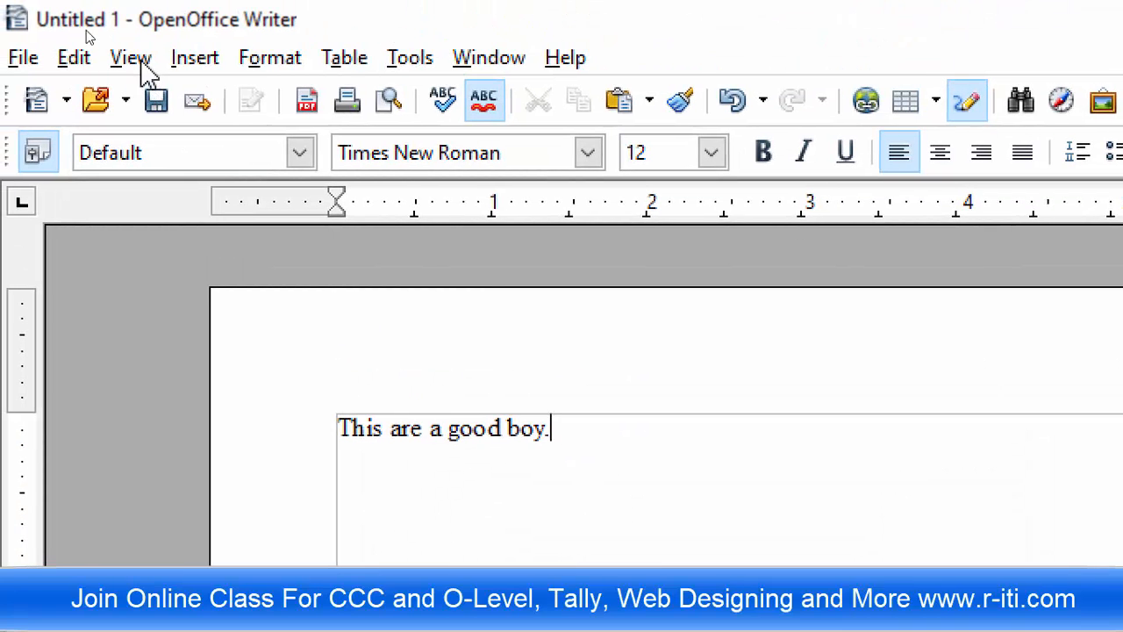
- View the outline numbering settings for Heading 1 and accept them without changes
click(409, 60)
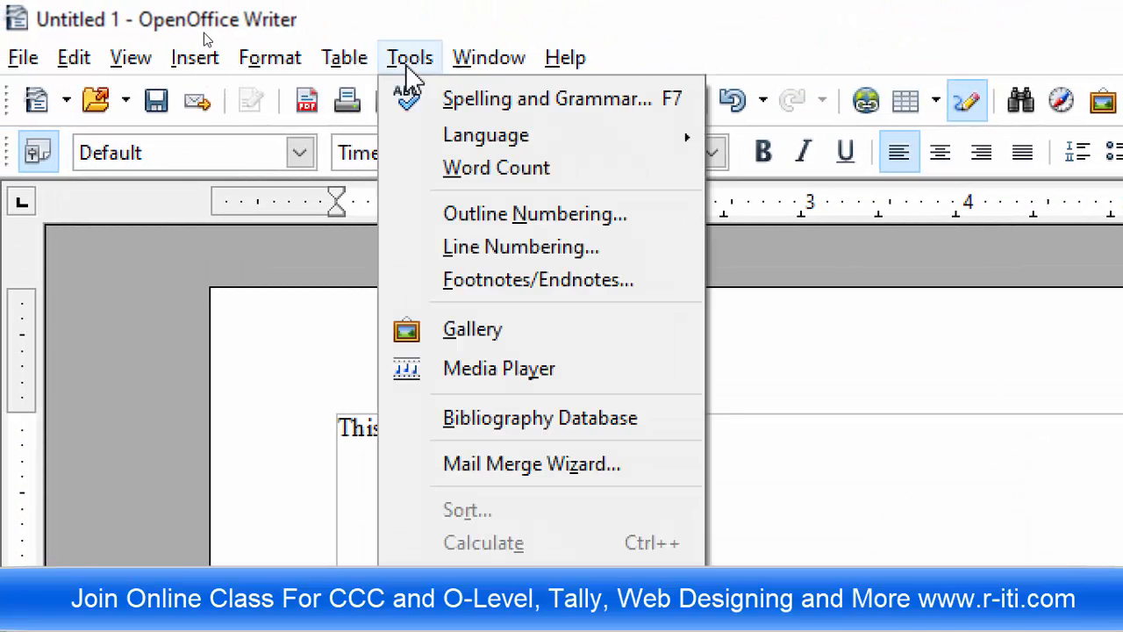
click(495, 217)
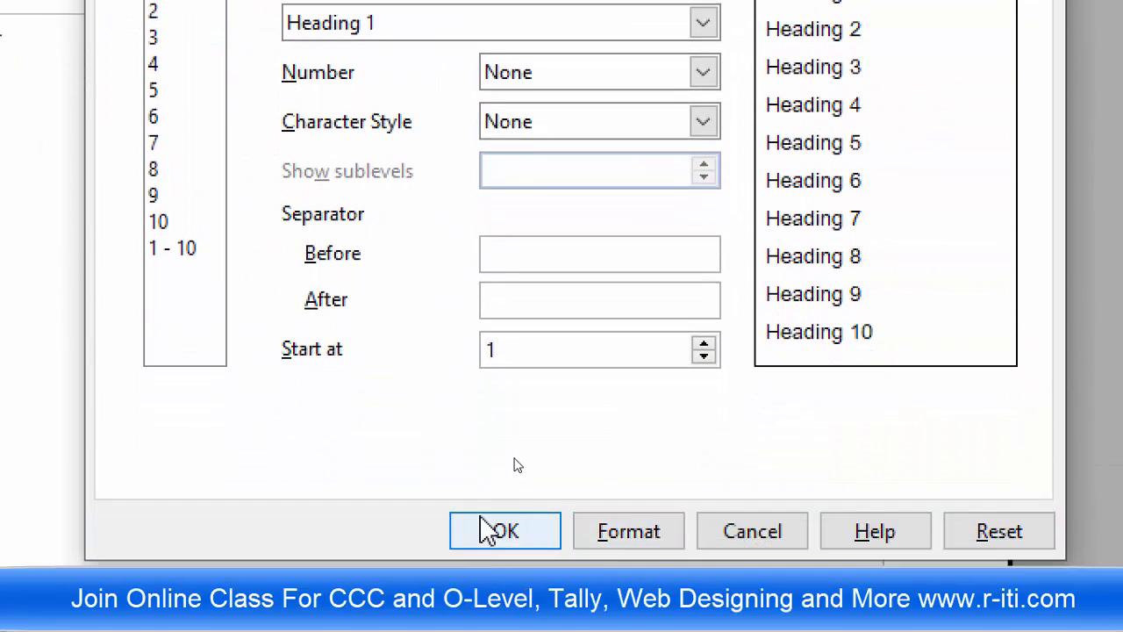
click(484, 526)
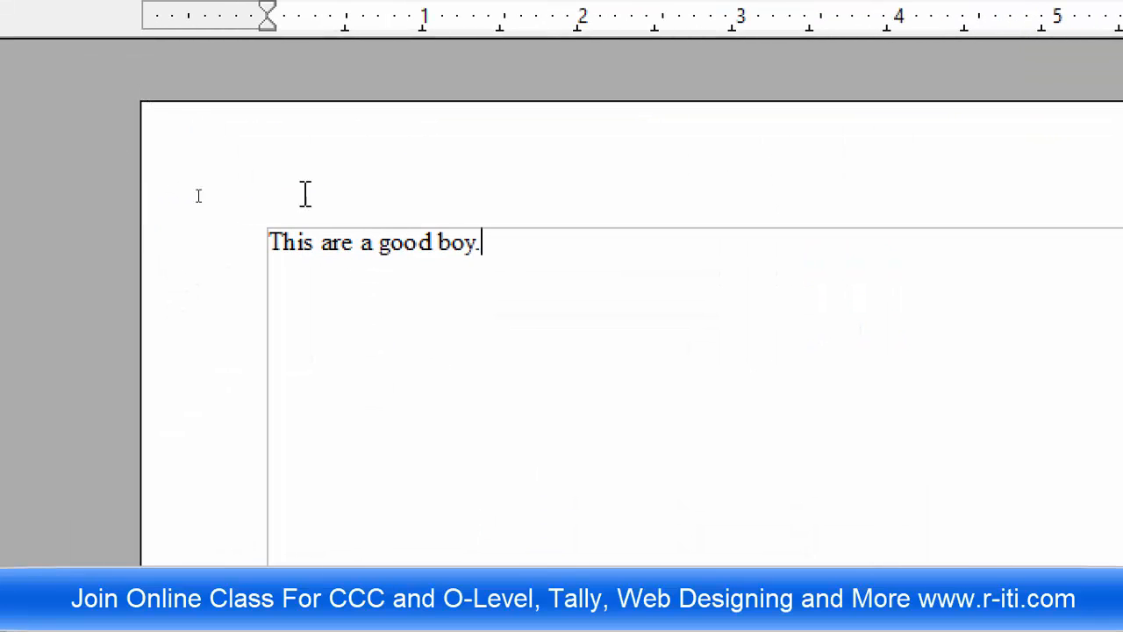
- Set outline level 1 numbering to 1, 2, 3, ... for Heading 1, review the character style and position options, and accept the settings
drag(523, 259, 208, 254)
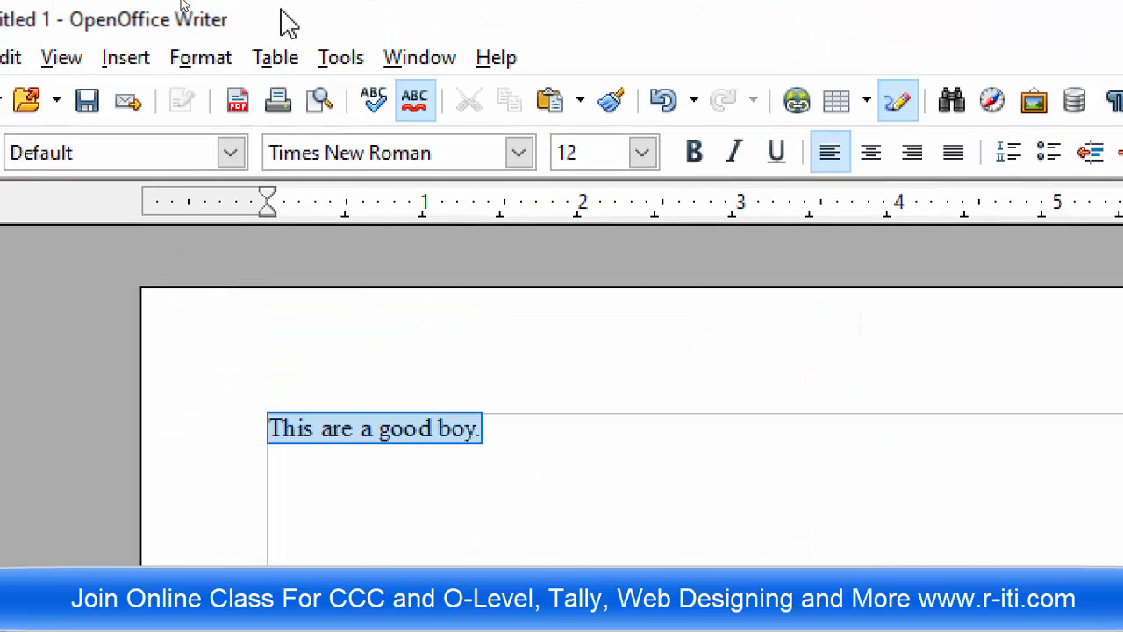
click(351, 60)
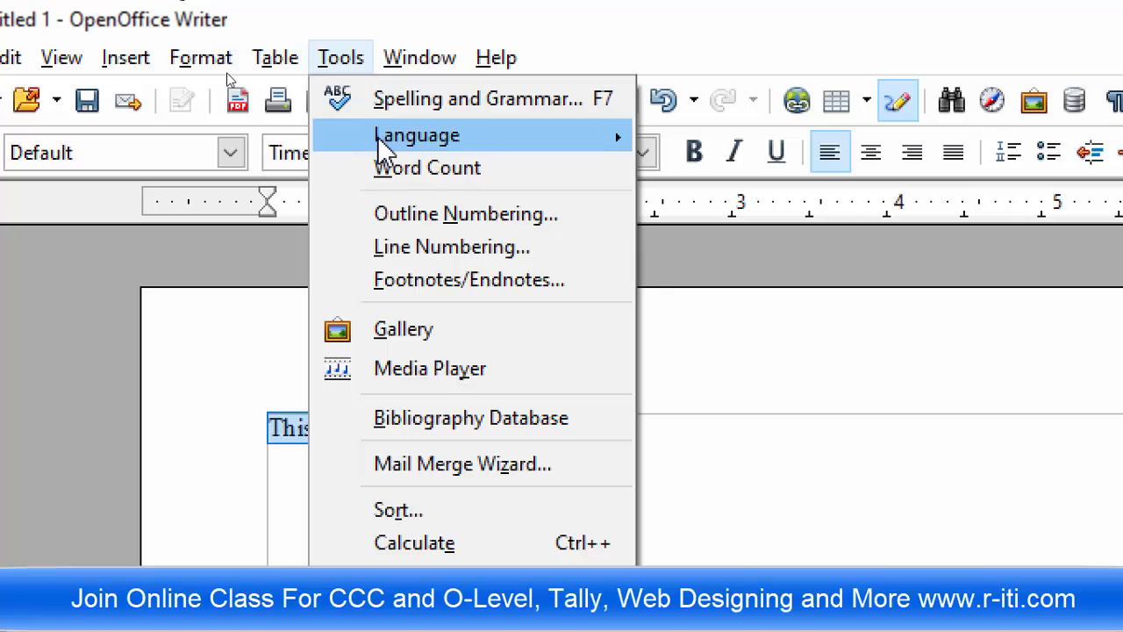
click(415, 216)
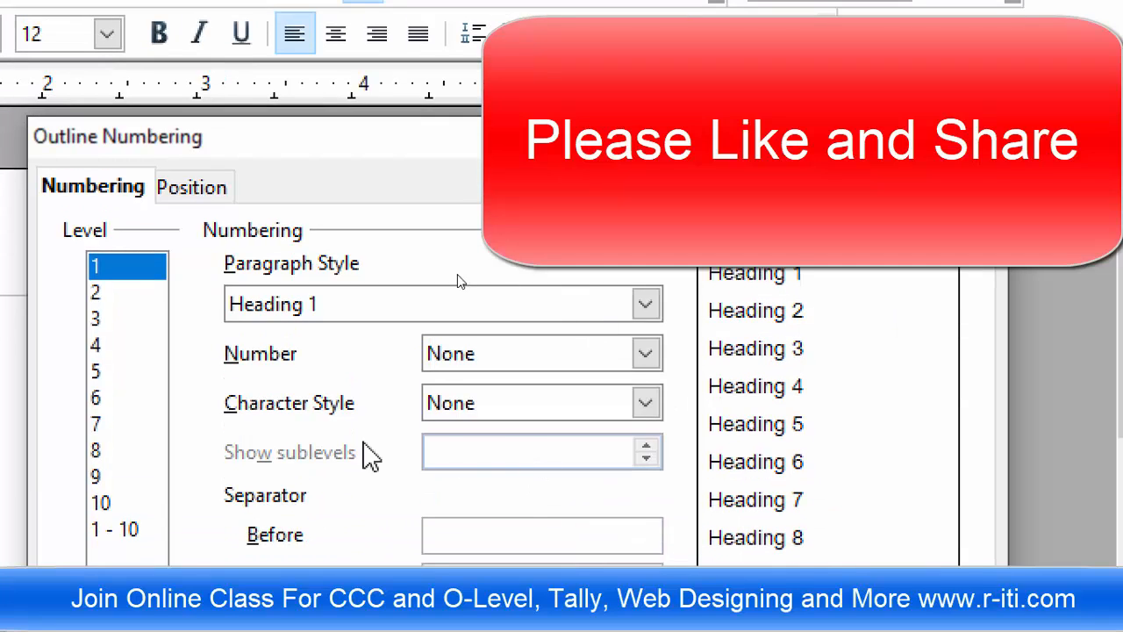
click(463, 358)
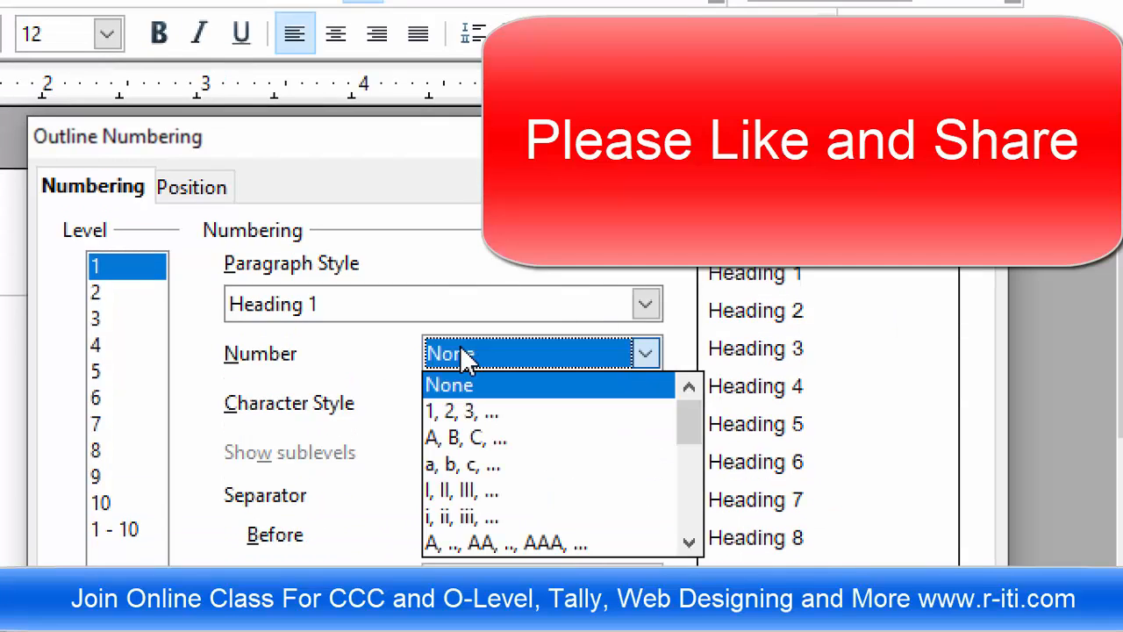
click(455, 412)
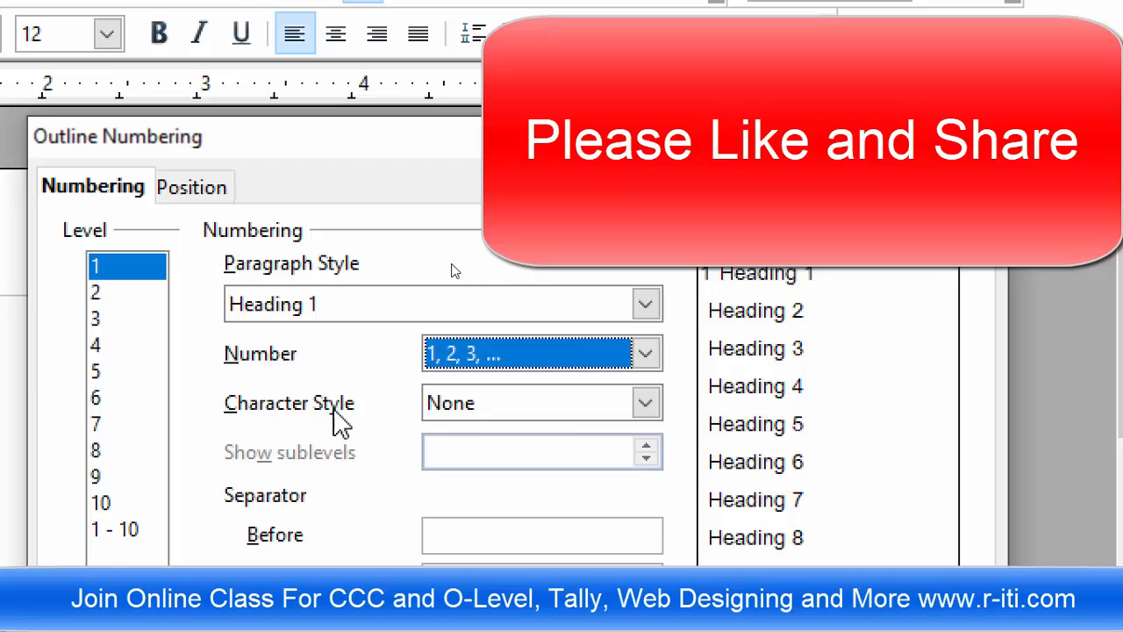
click(462, 419)
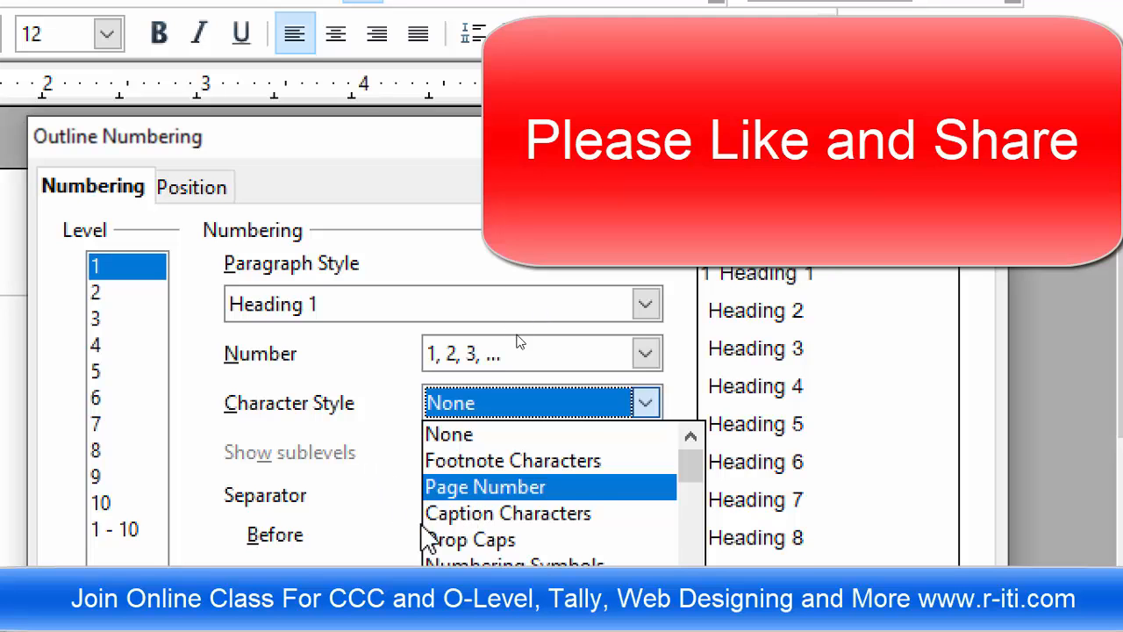
click(347, 500)
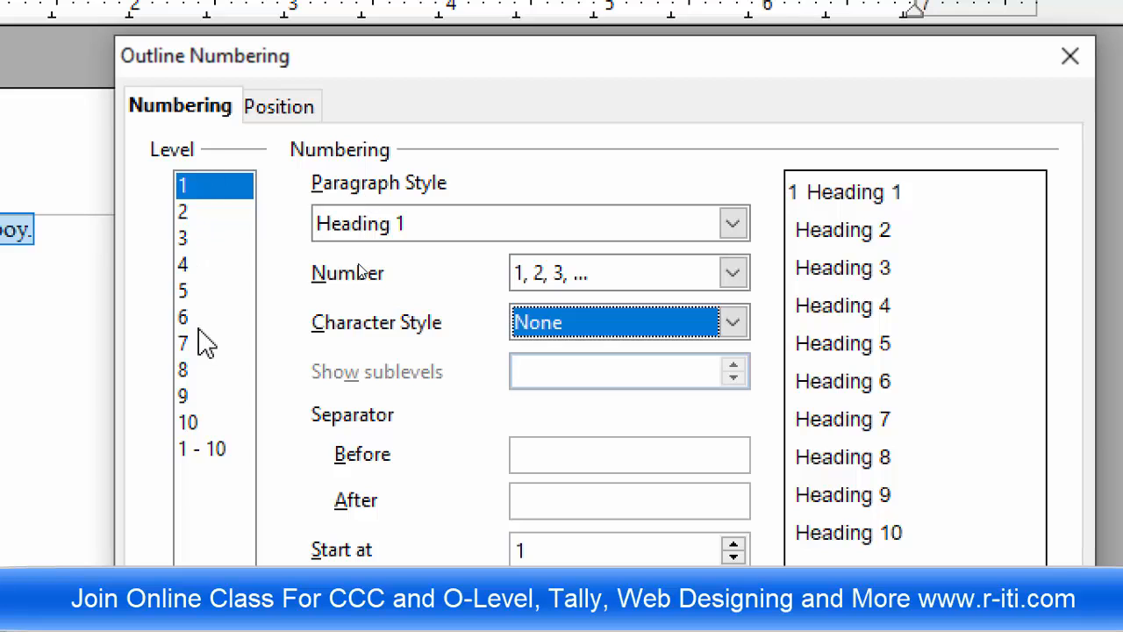
click(292, 119)
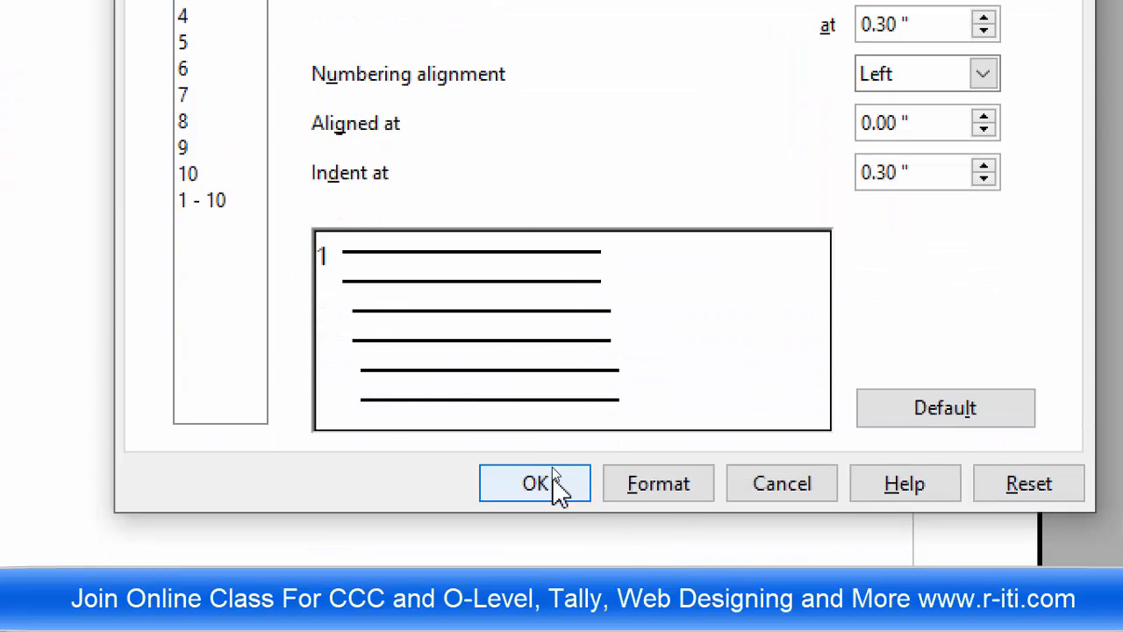
click(562, 485)
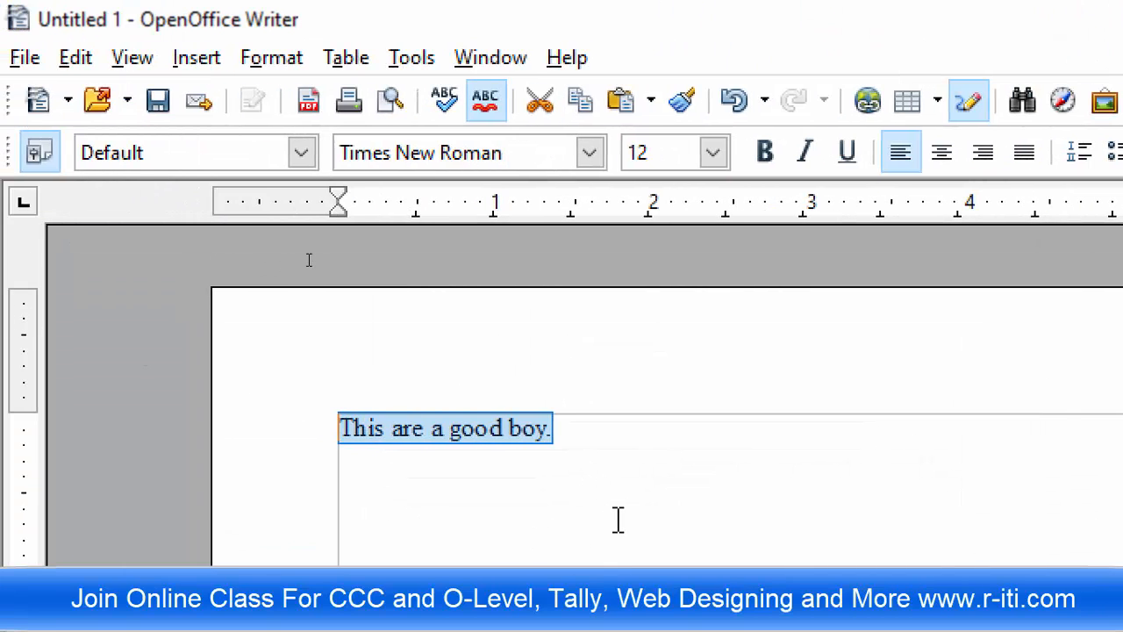
drag(618, 520, 281, 378)
click(411, 62)
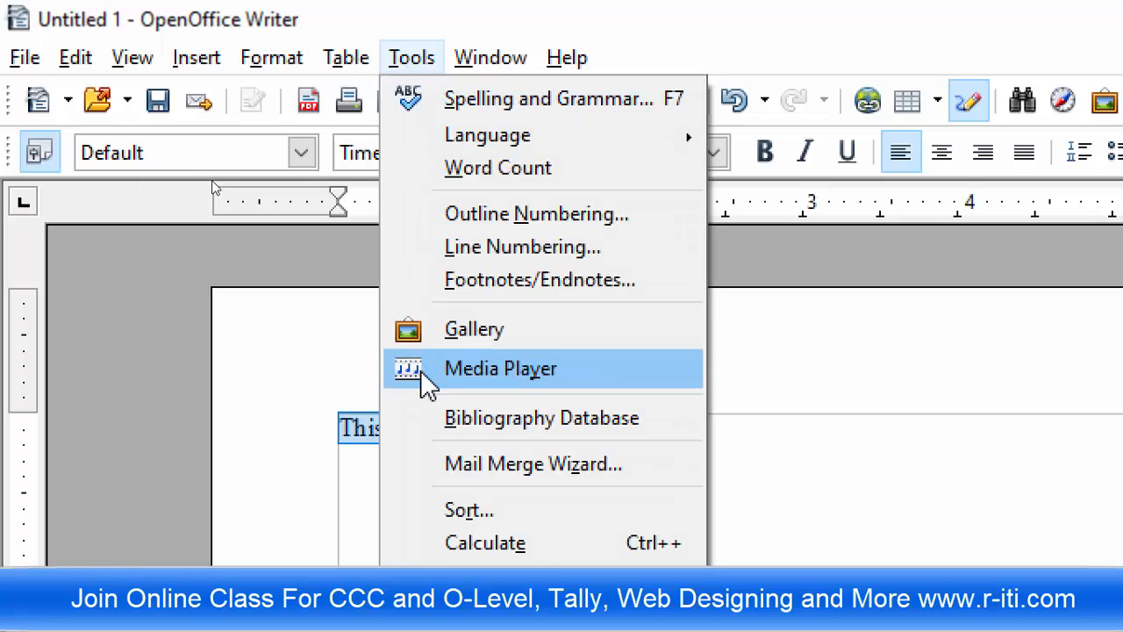
click(805, 478)
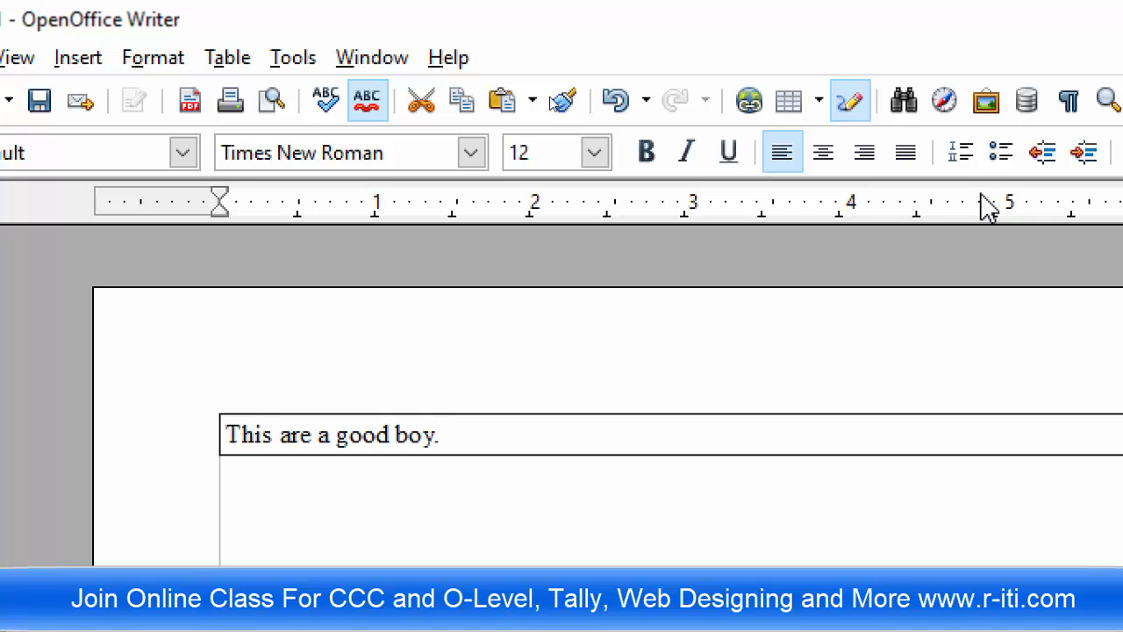
key(ctrl+F12)
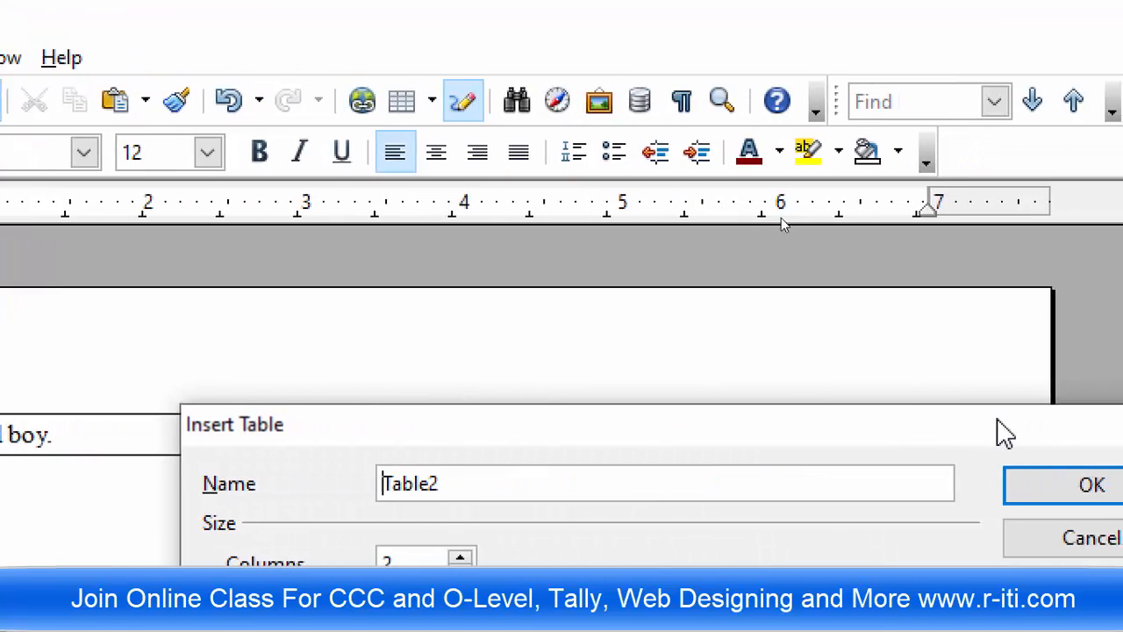
click(984, 440)
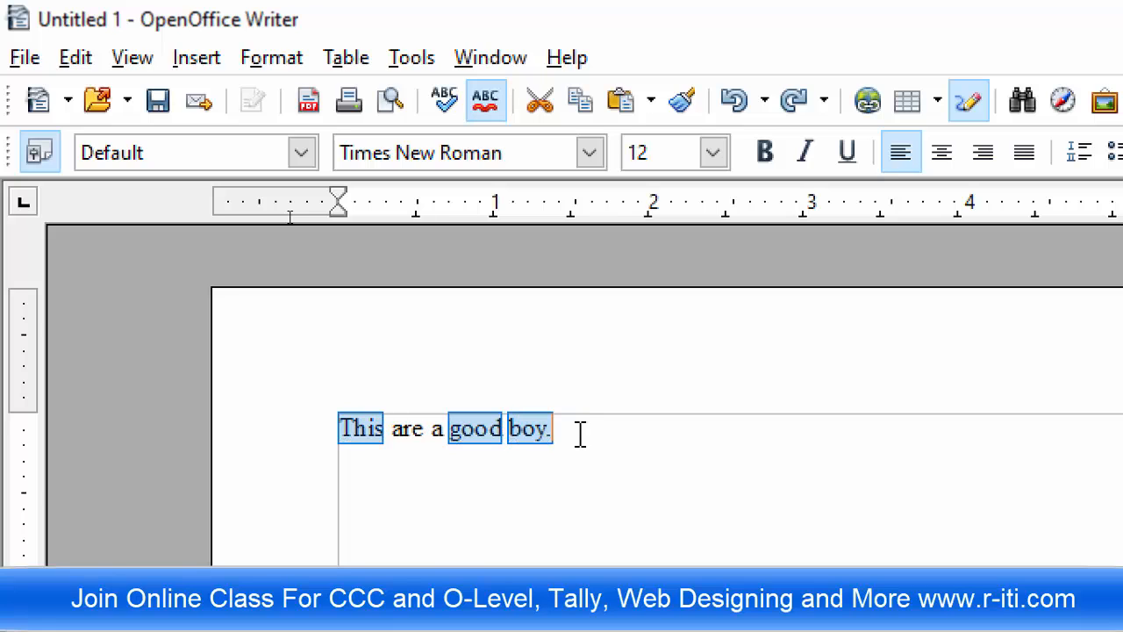
- Turn the sentence into a numbered list item and close the Bullets and Numbering toolbar
key(F12)
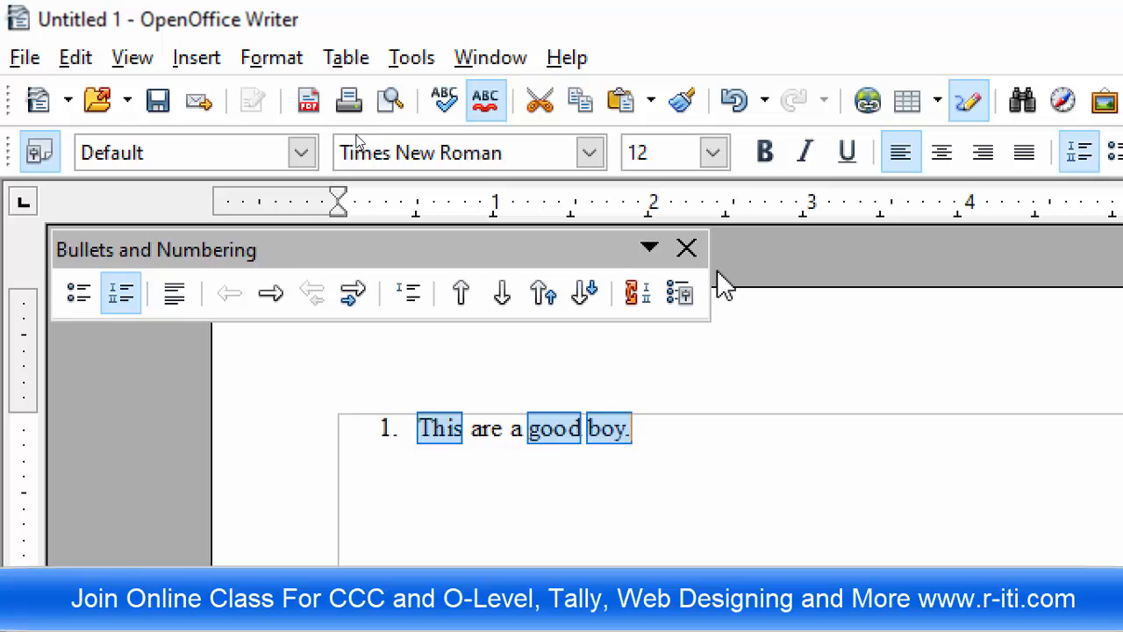
click(687, 249)
- Turn on Show numbering in the document's line numbering settings and apply it
click(411, 60)
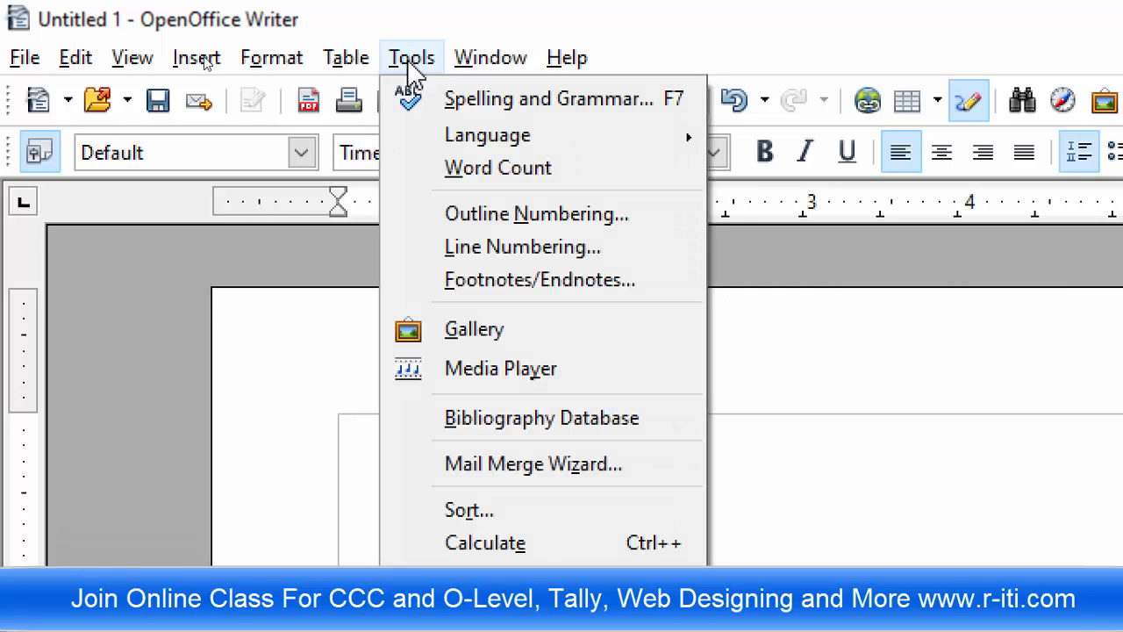
click(506, 254)
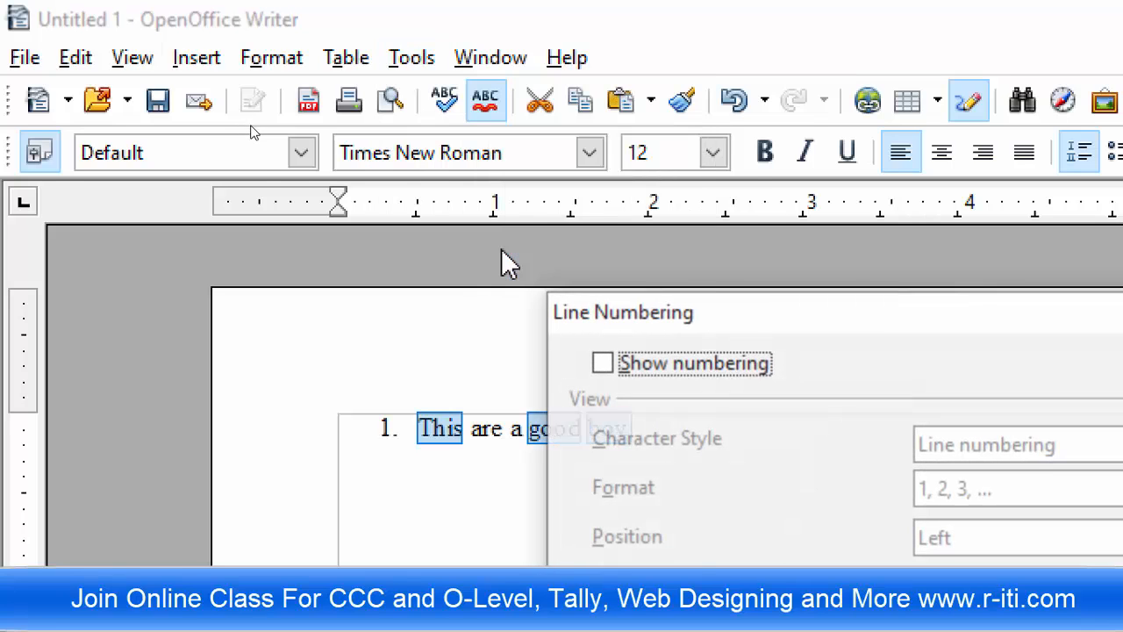
click(747, 367)
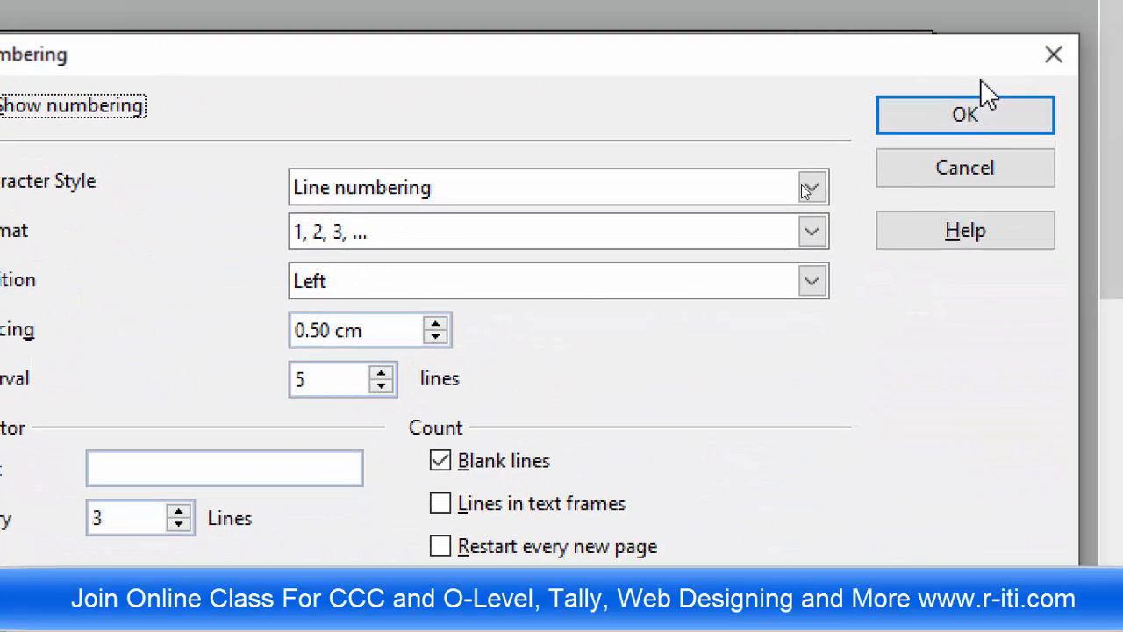
click(1009, 65)
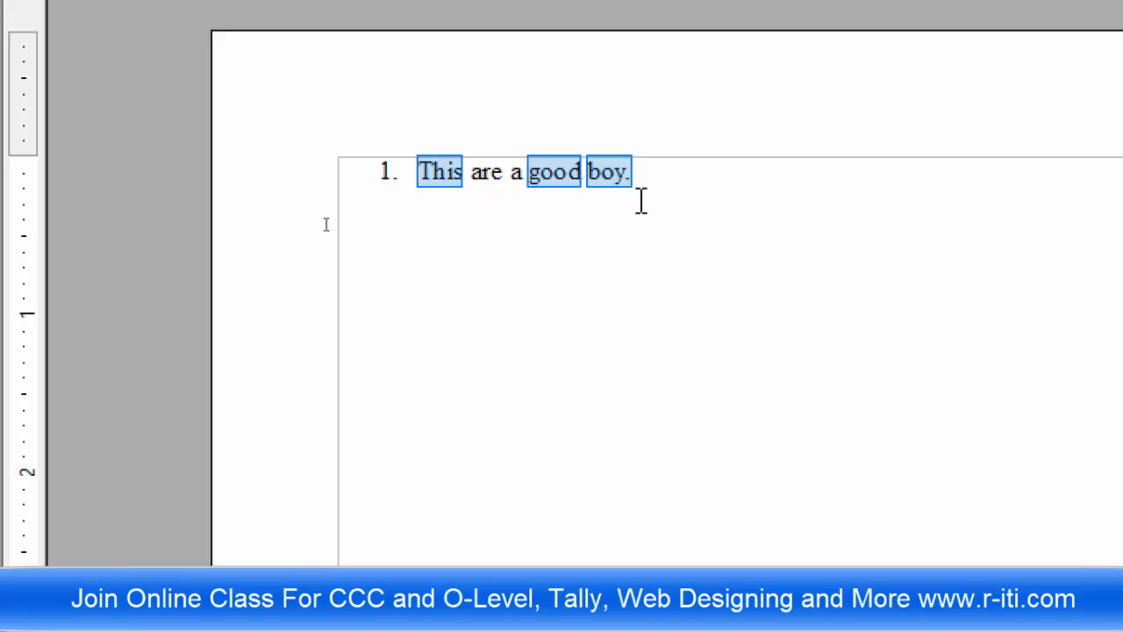
- Add a second line "fsdafasd" below the sentence and remove the list numbering from both lines
click(683, 179)
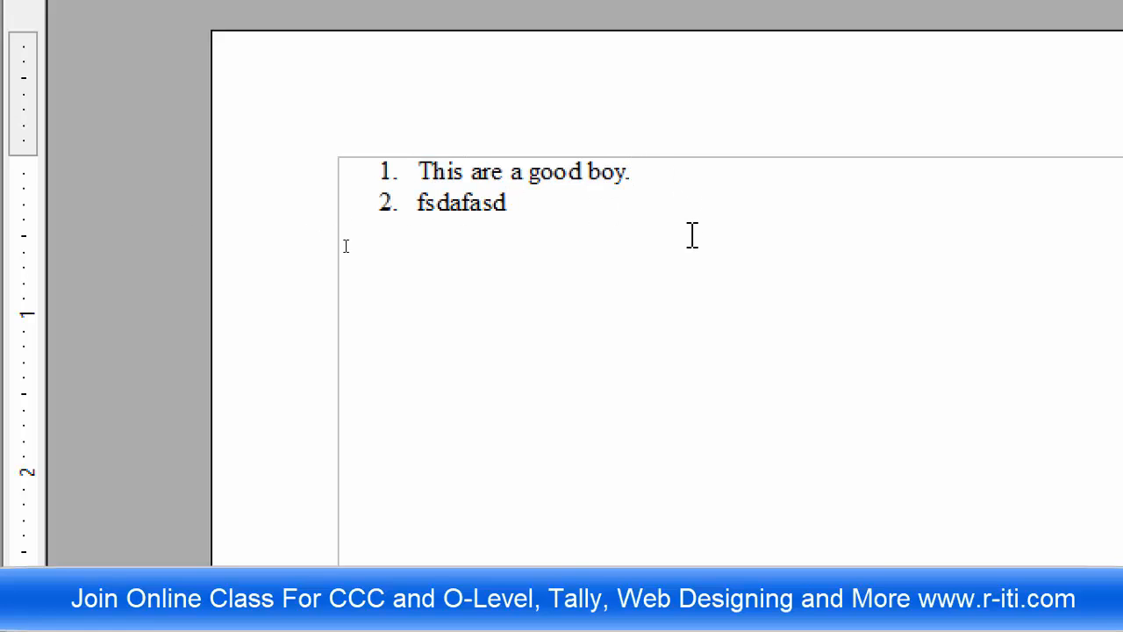
drag(593, 202, 349, 161)
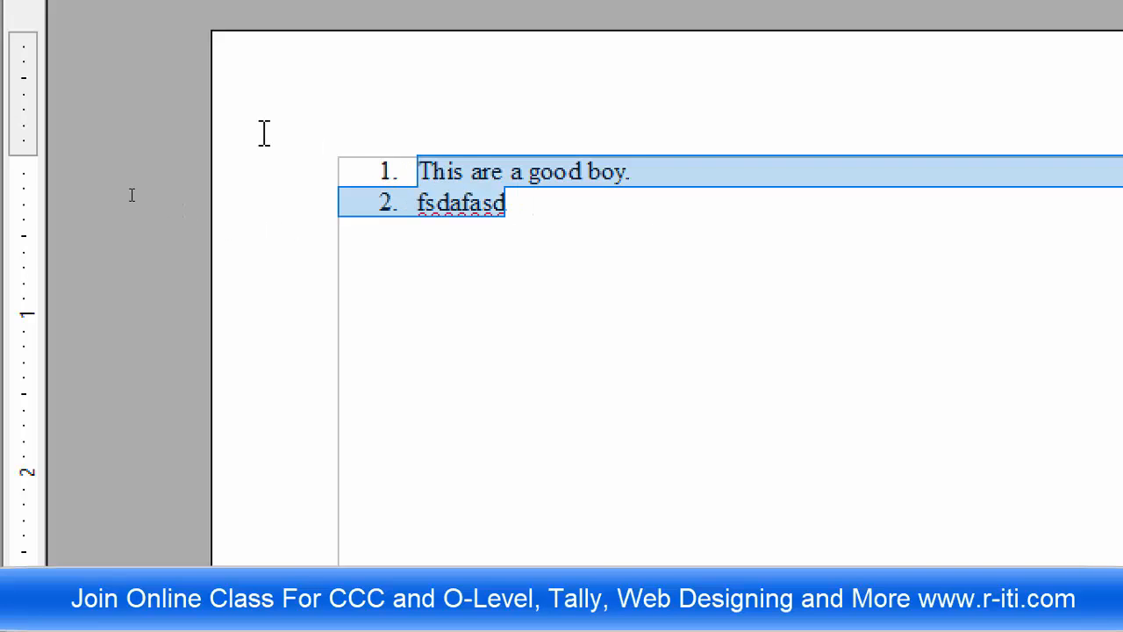
key(F12)
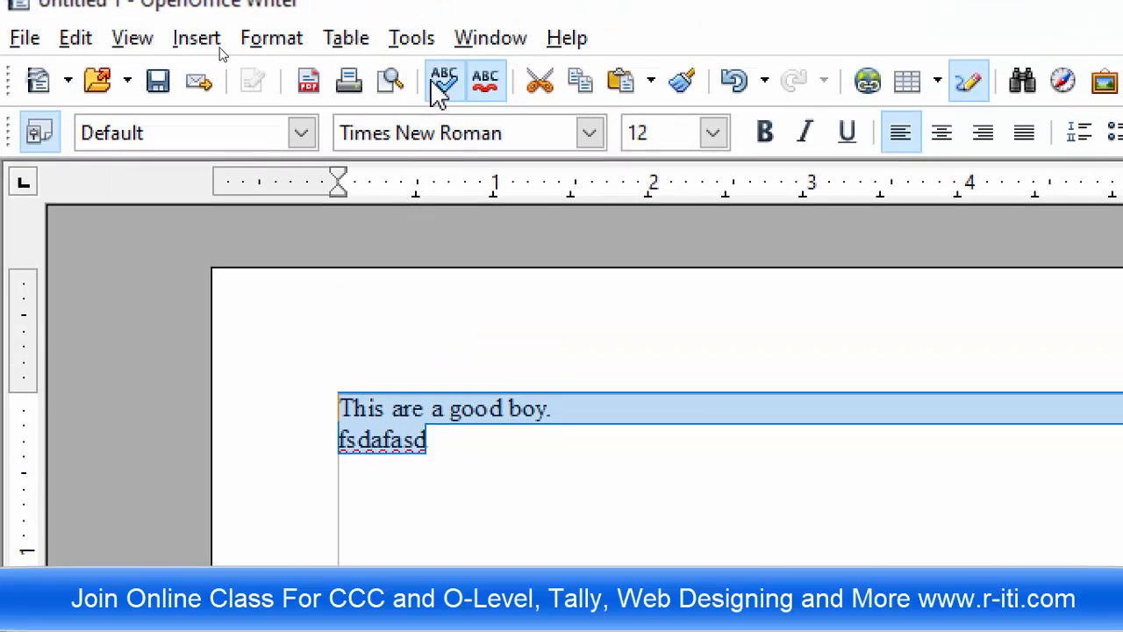
- Set the line numbering character style to Page Number, apply it, and close the Properties sidebar
click(419, 62)
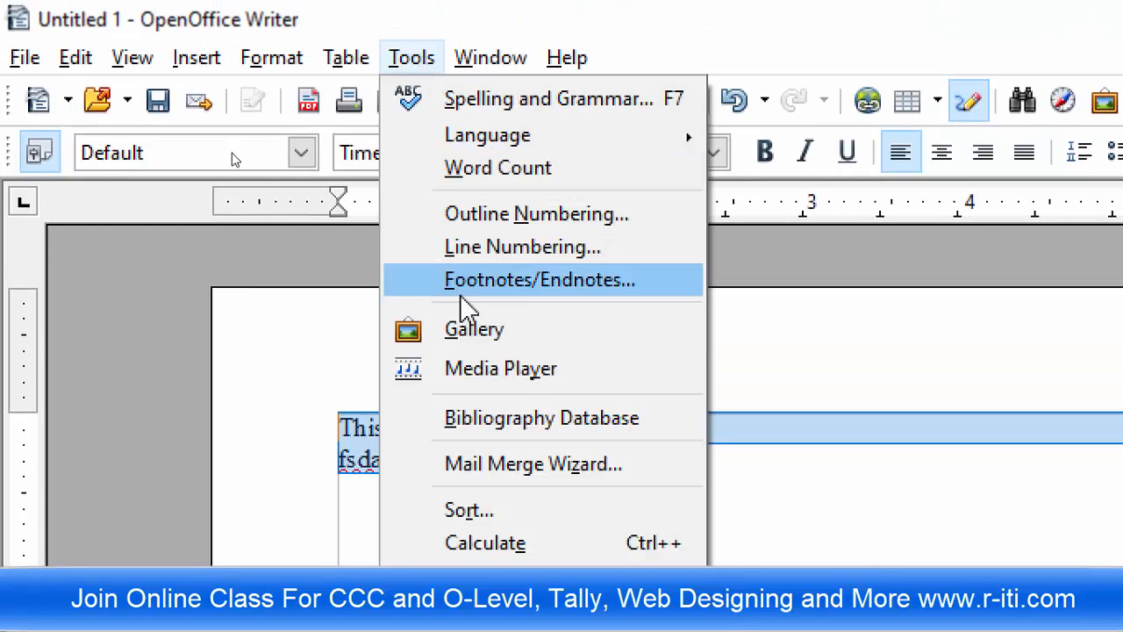
click(559, 249)
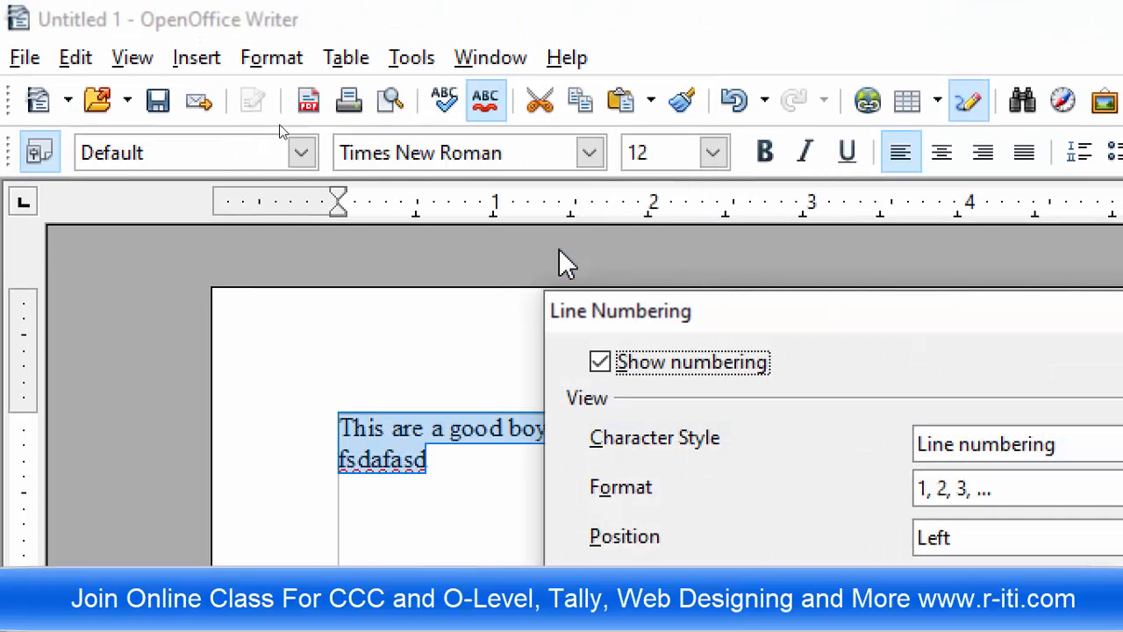
click(962, 450)
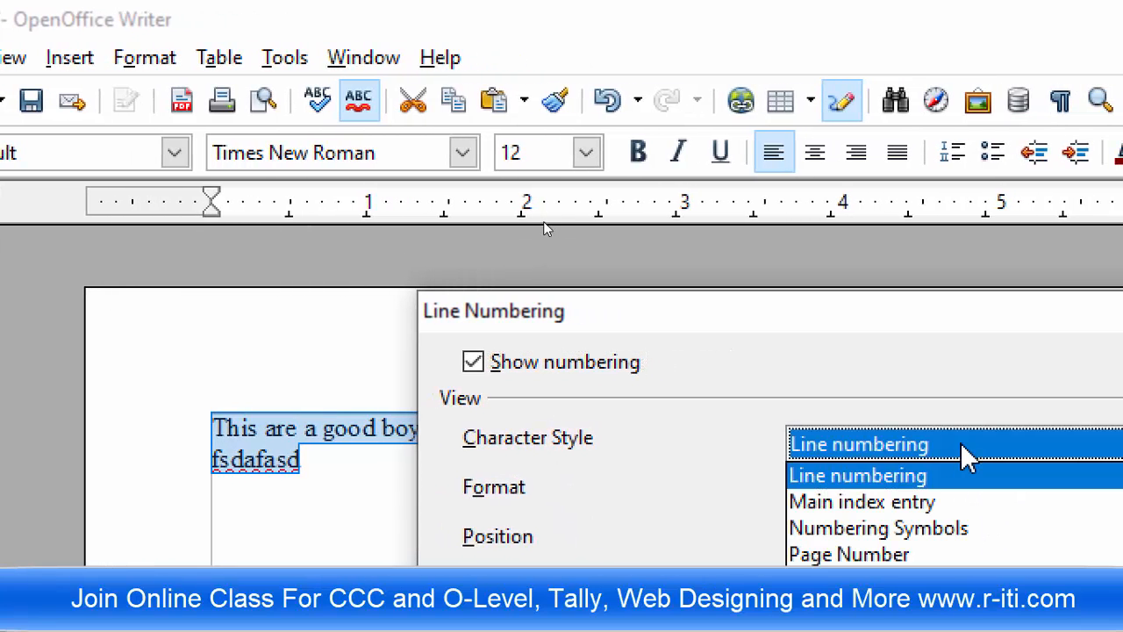
click(913, 555)
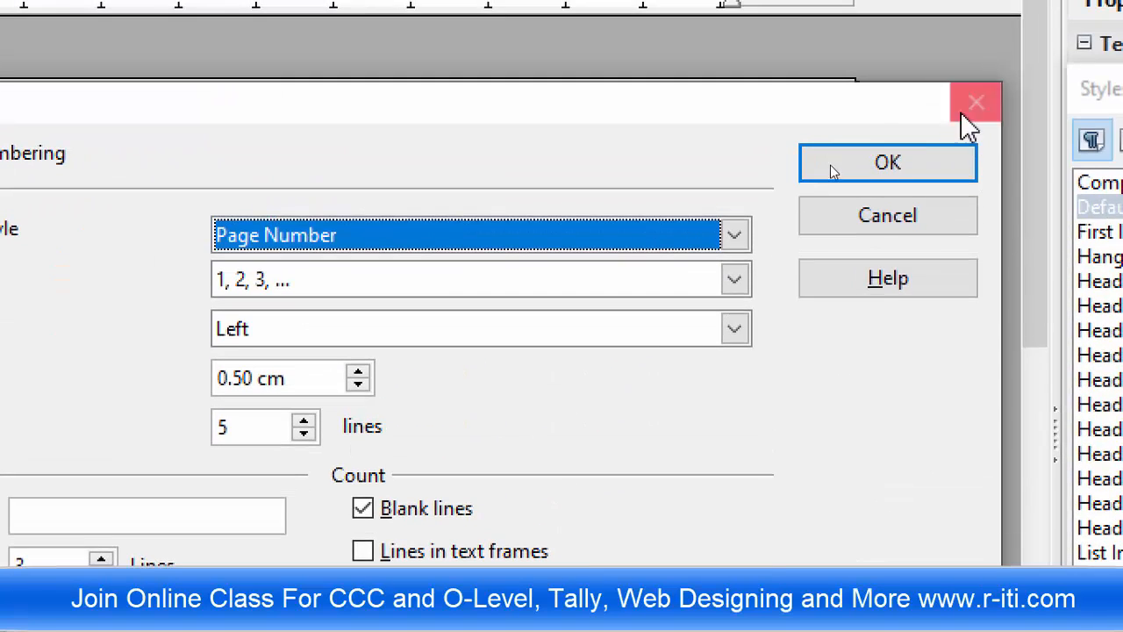
click(904, 172)
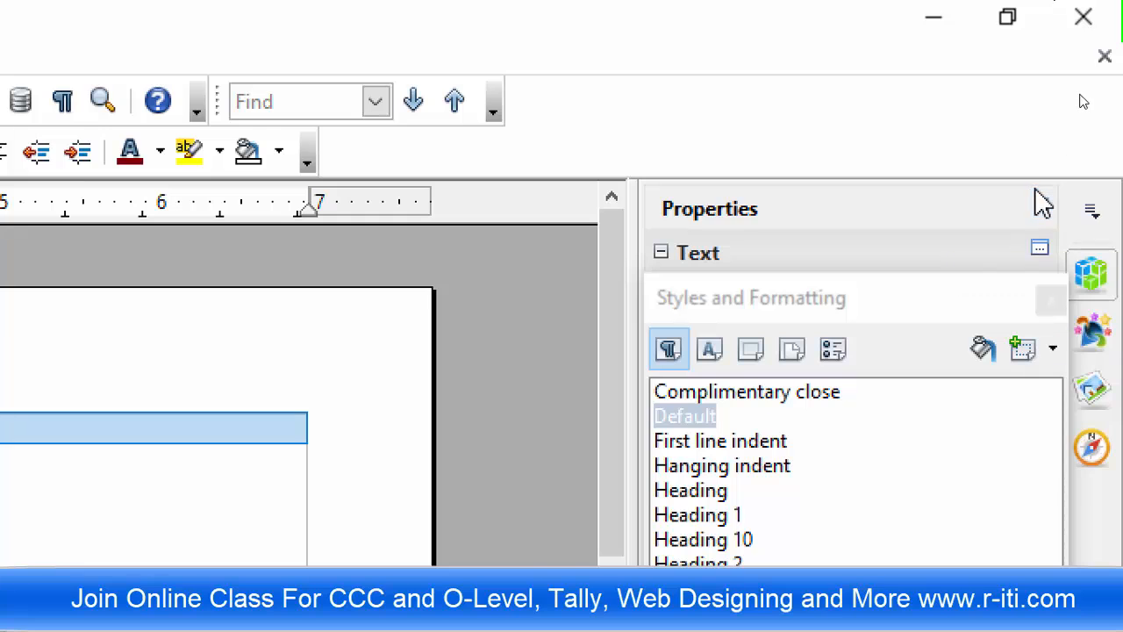
click(1040, 211)
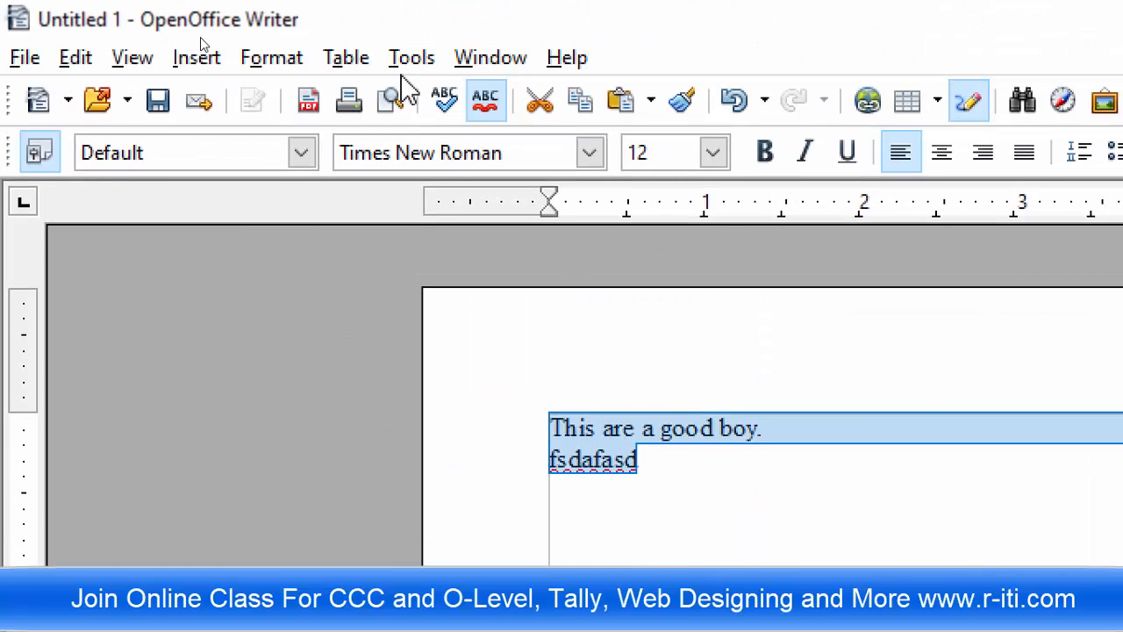
- Review the line numbering format, position, spacing and interval settings, and cancel without changing them
click(411, 60)
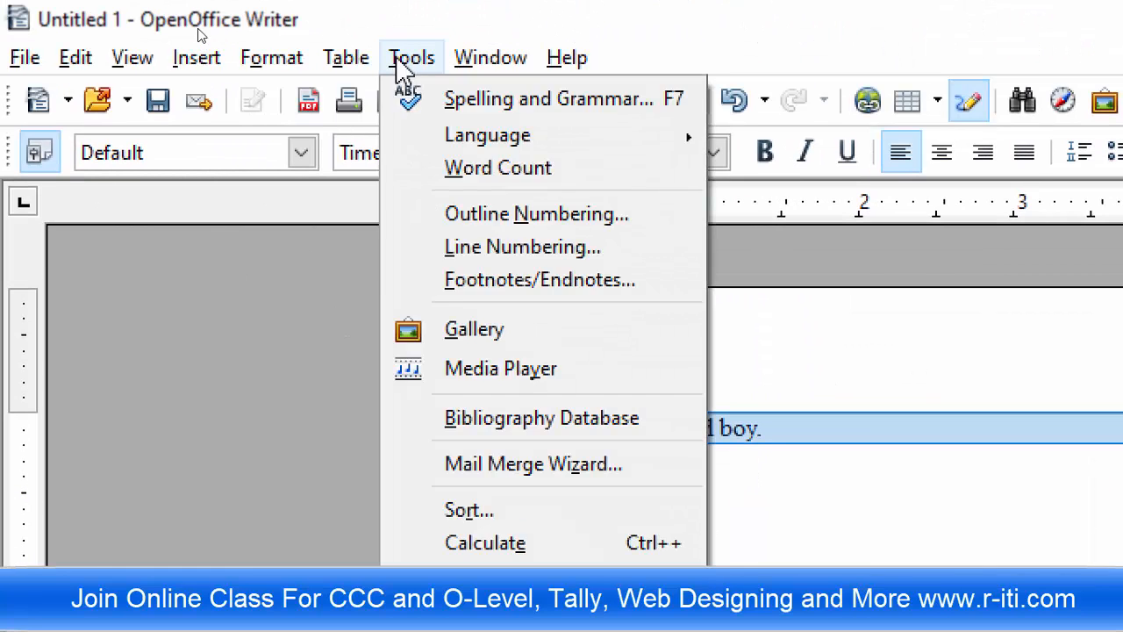
click(559, 246)
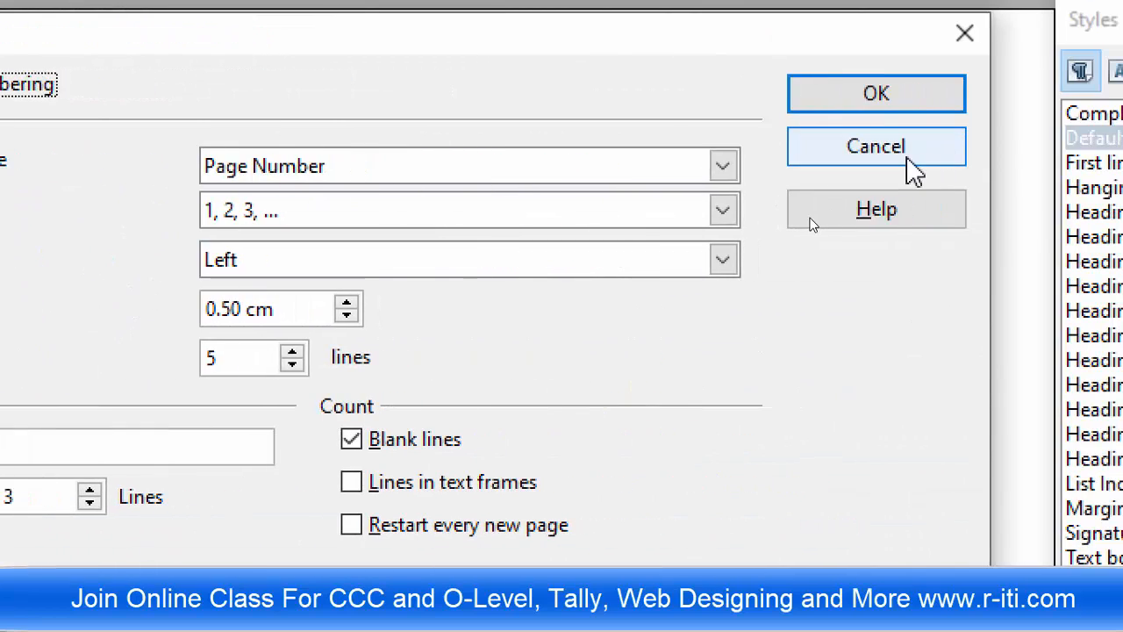
click(909, 158)
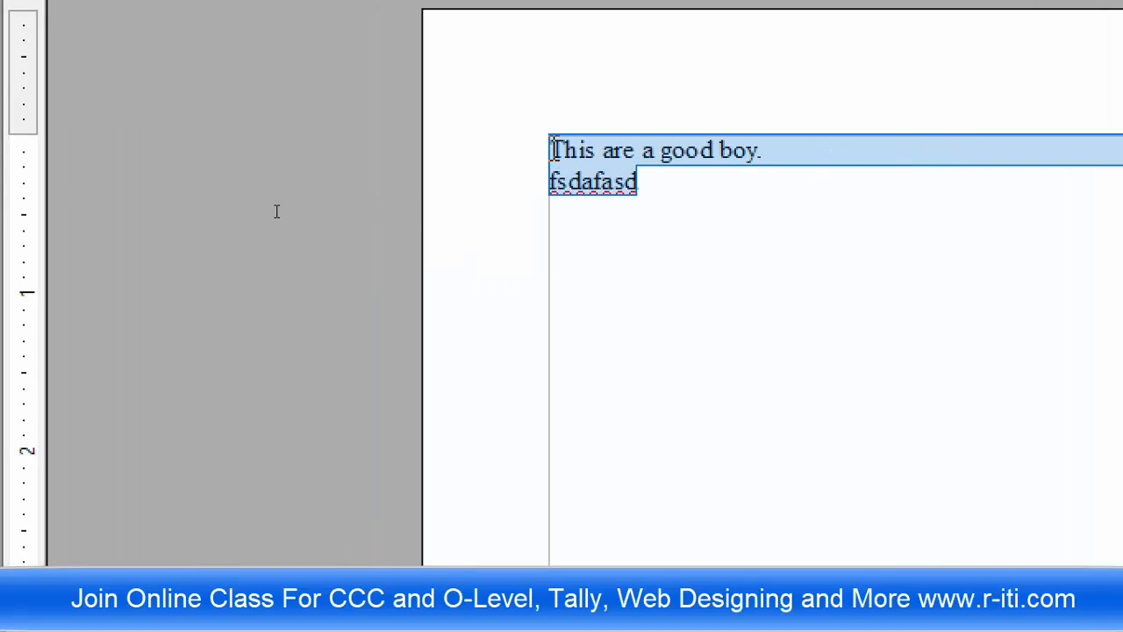
- Number the two text lines manually by adding 1 before "This" and 2 before "fsdafasd"
click(565, 274)
text(1)
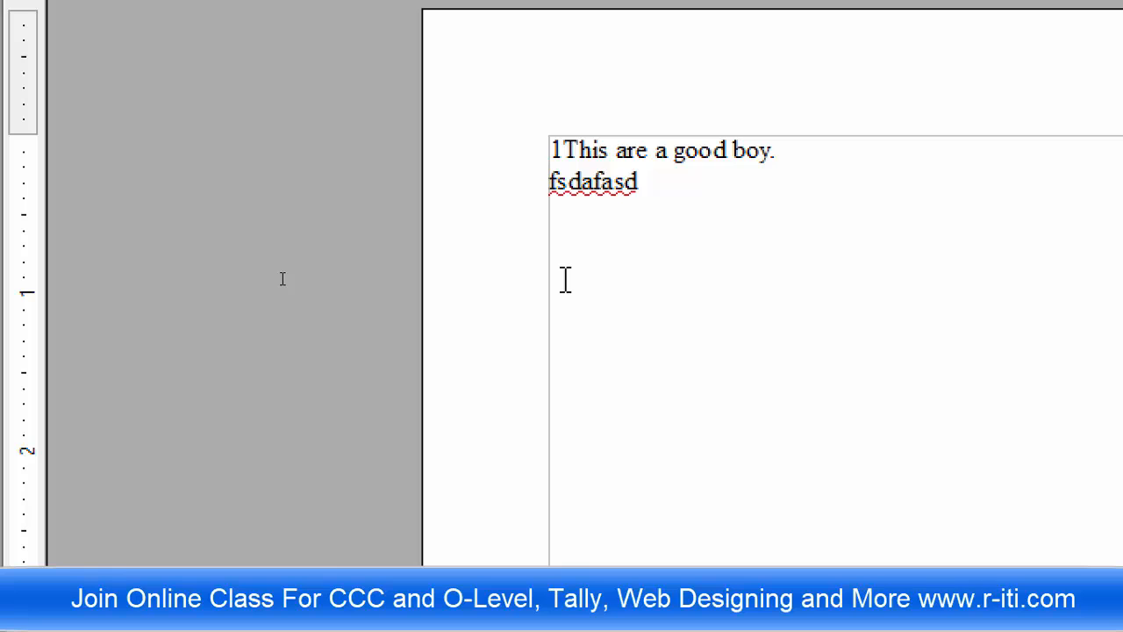
text(2)
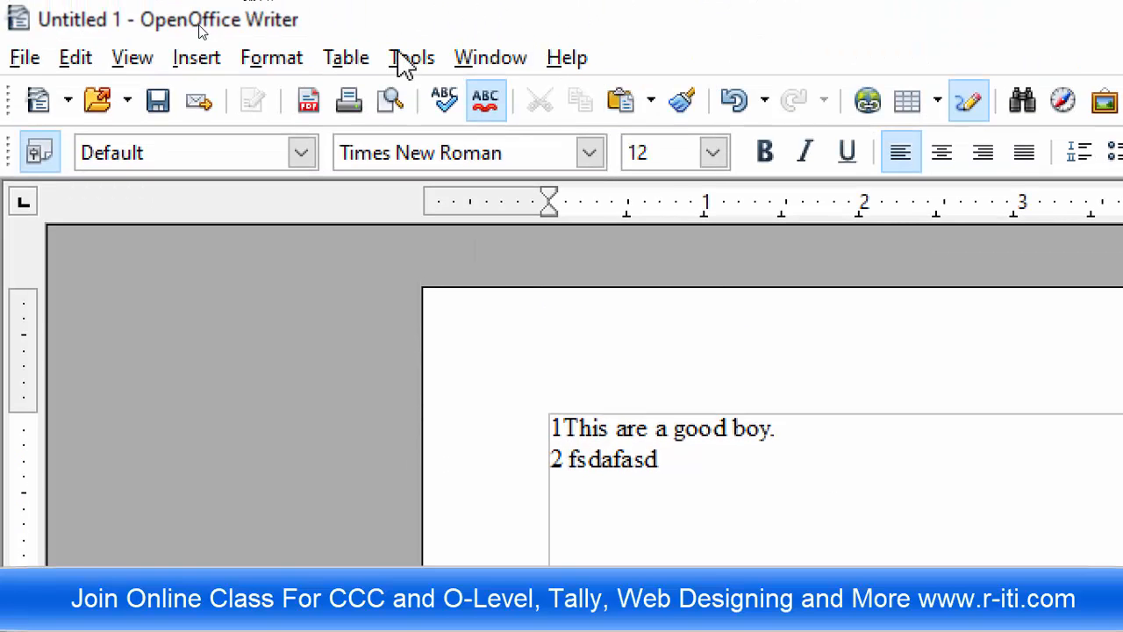
- Review the footnote numbering, counting, position and style settings, and close them without making changes
click(402, 60)
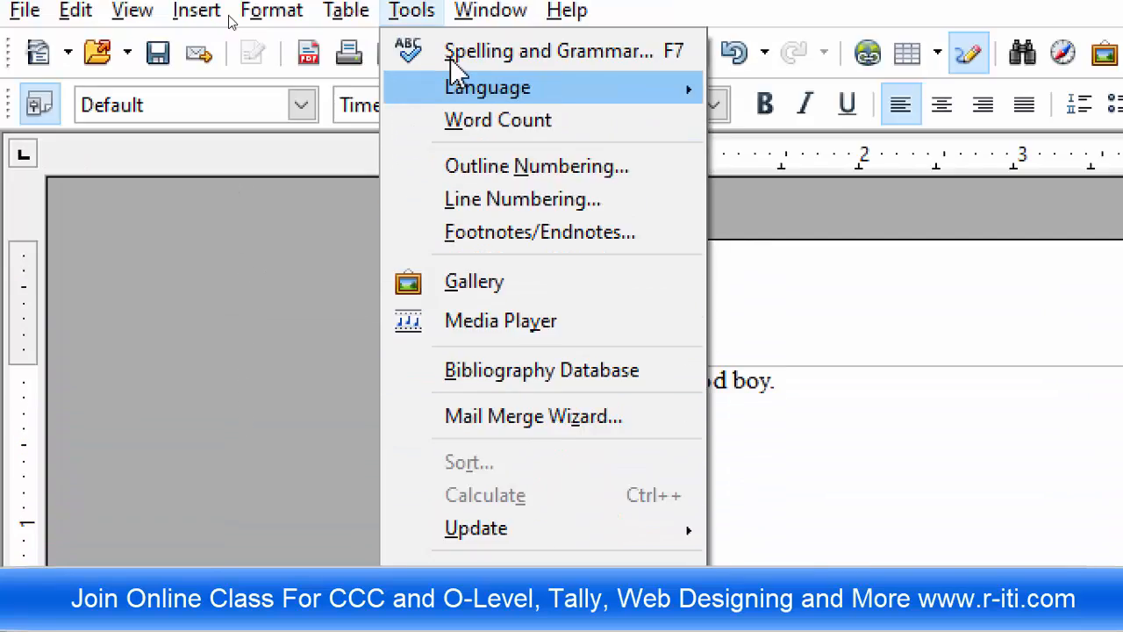
mouse_move(468, 59)
mouse_move(436, 52)
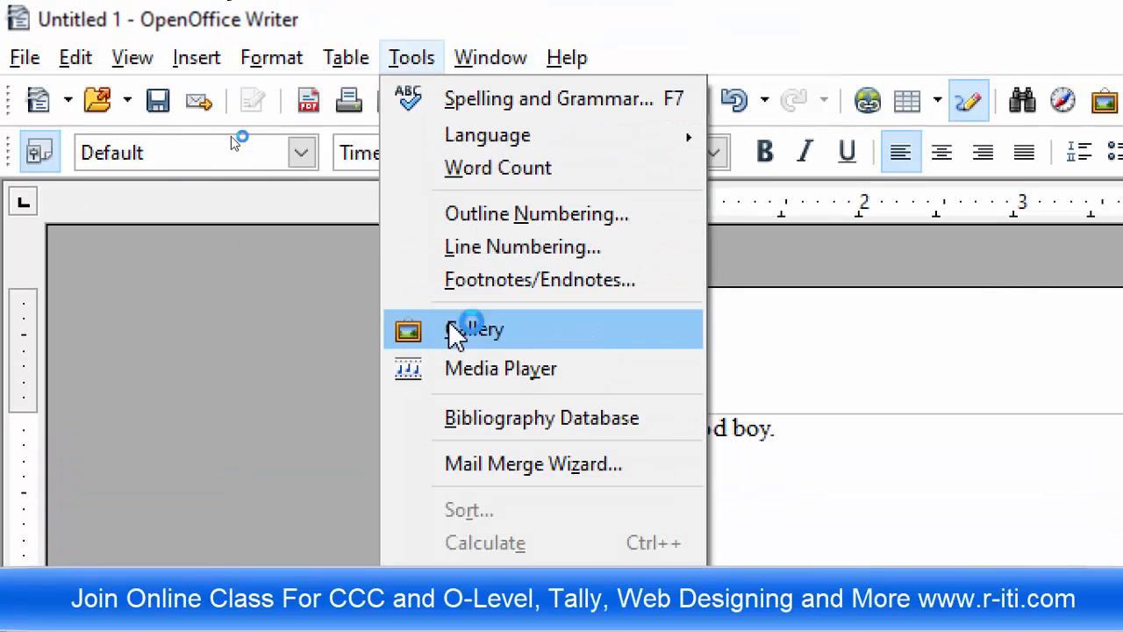
click(502, 288)
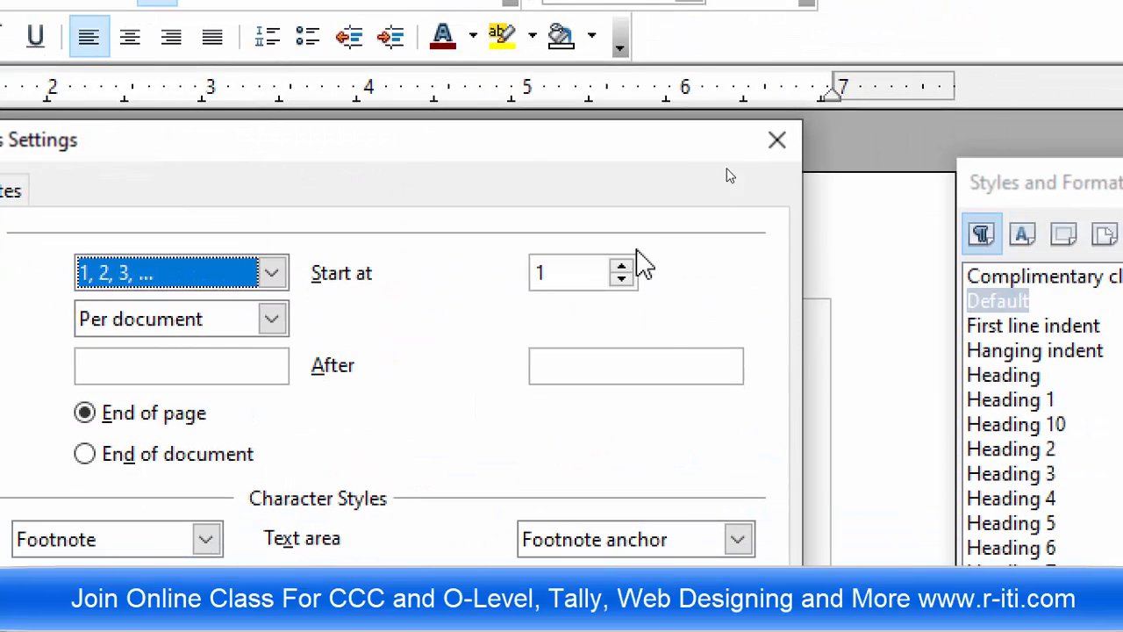
click(776, 140)
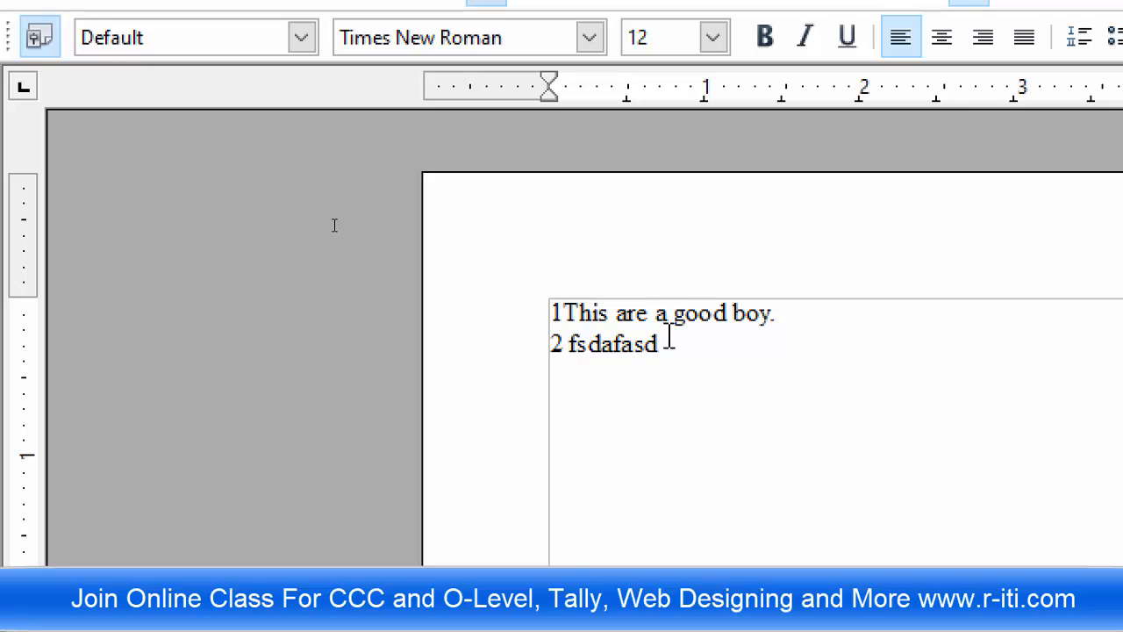
- Insert an automatically numbered footnote at the two selected text lines and enter "Abcvd" as its text
drag(670, 338, 552, 313)
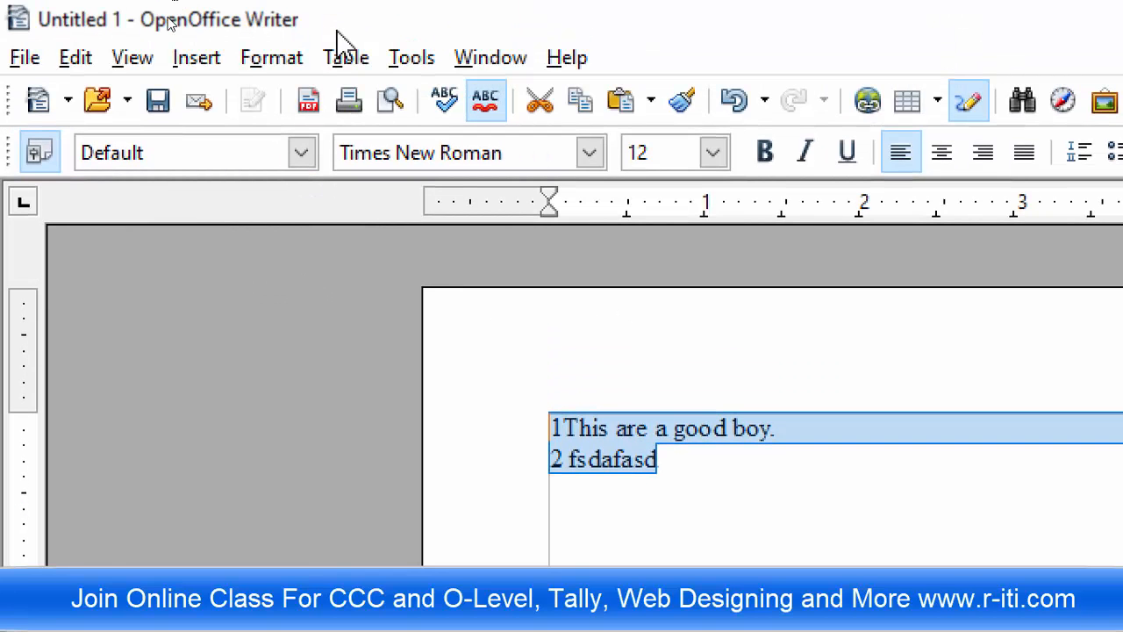
click(199, 60)
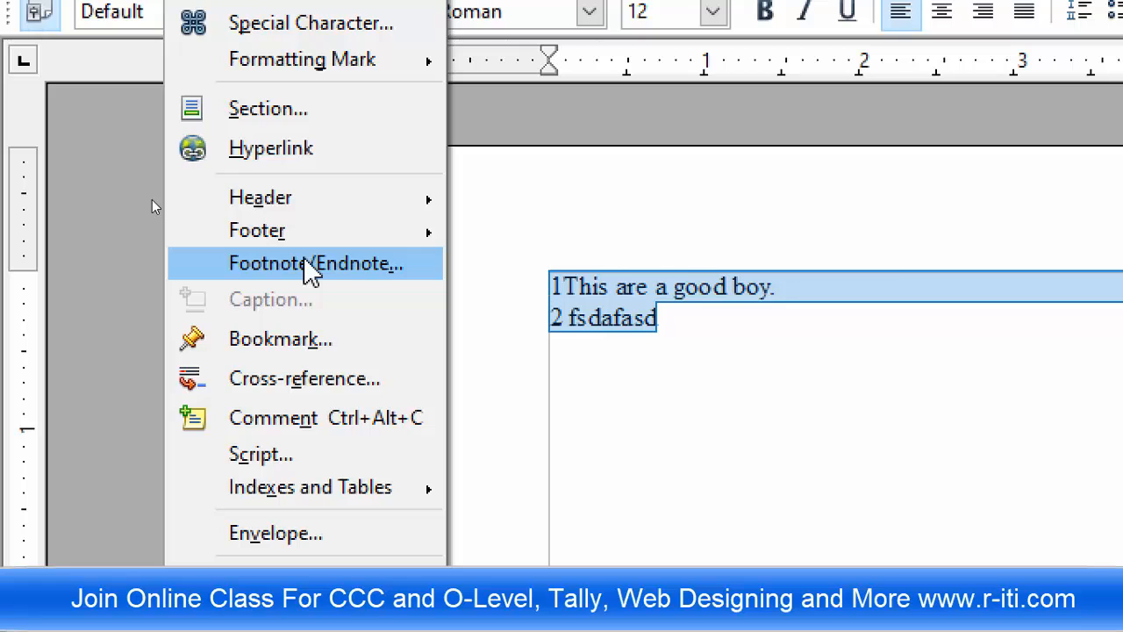
click(307, 265)
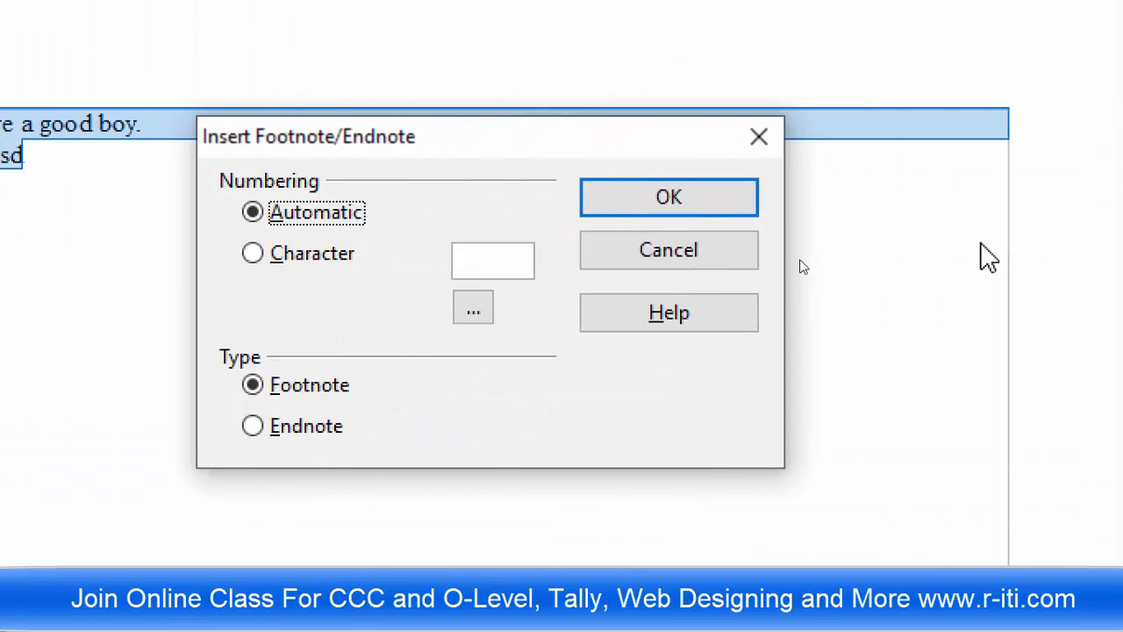
click(676, 197)
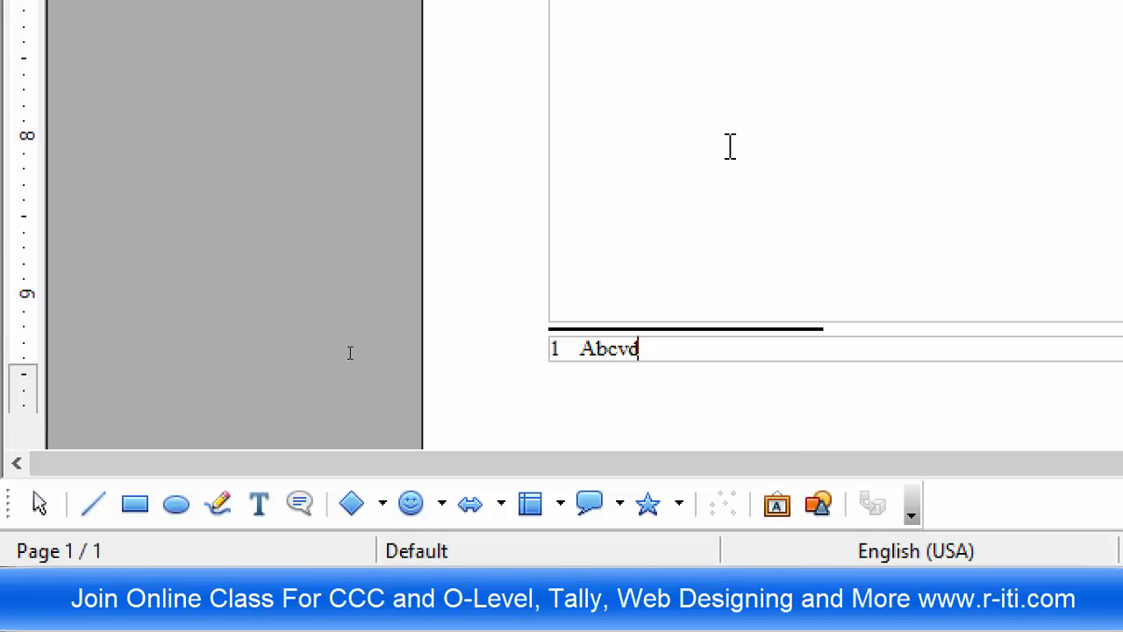
- Change the footnote numbering format to A, B, C, ..., keep counting per document, and apply the settings
click(409, 60)
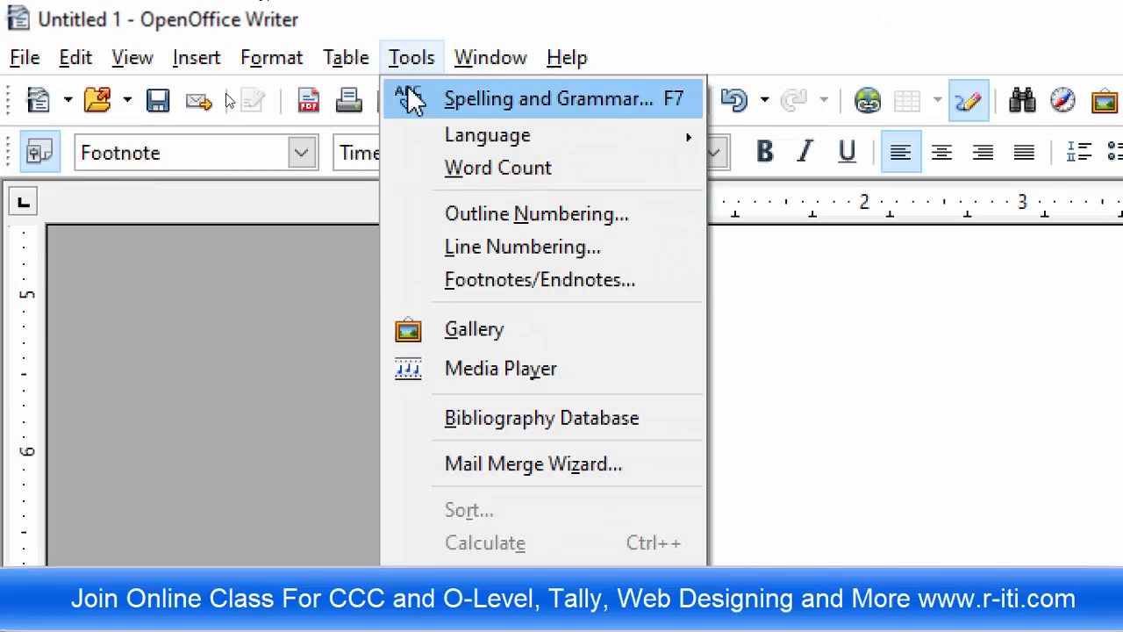
click(542, 281)
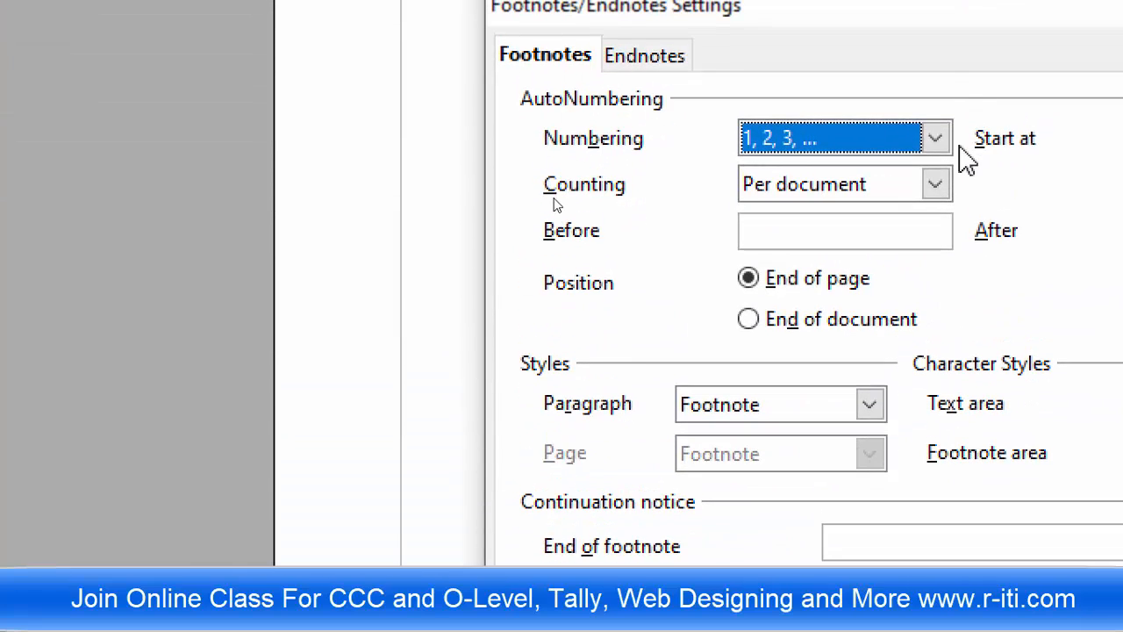
click(937, 56)
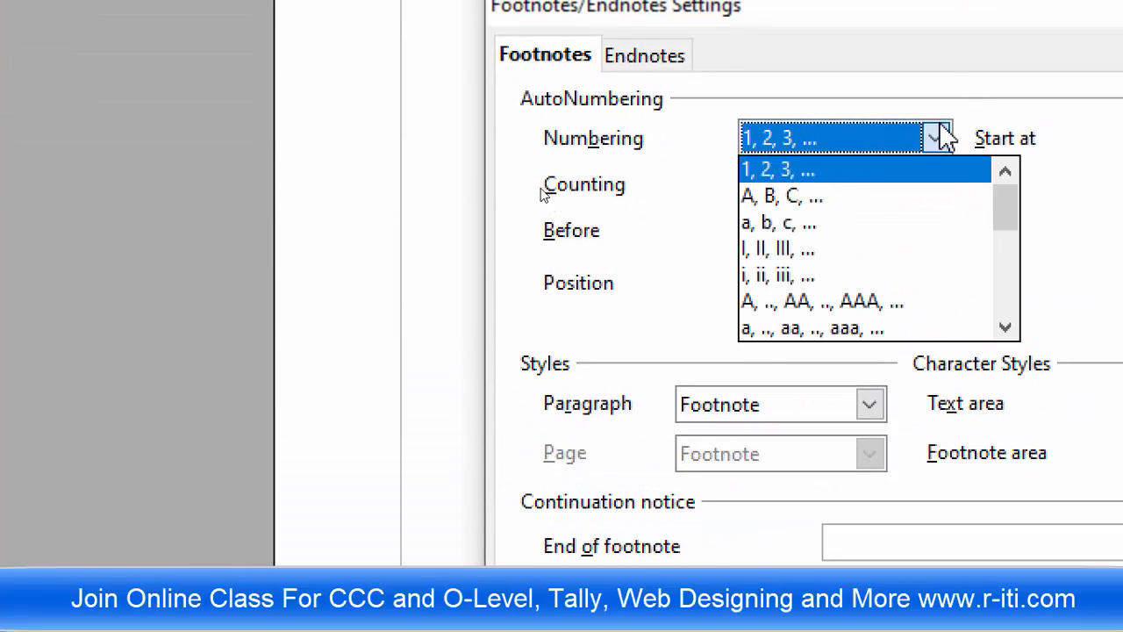
click(800, 198)
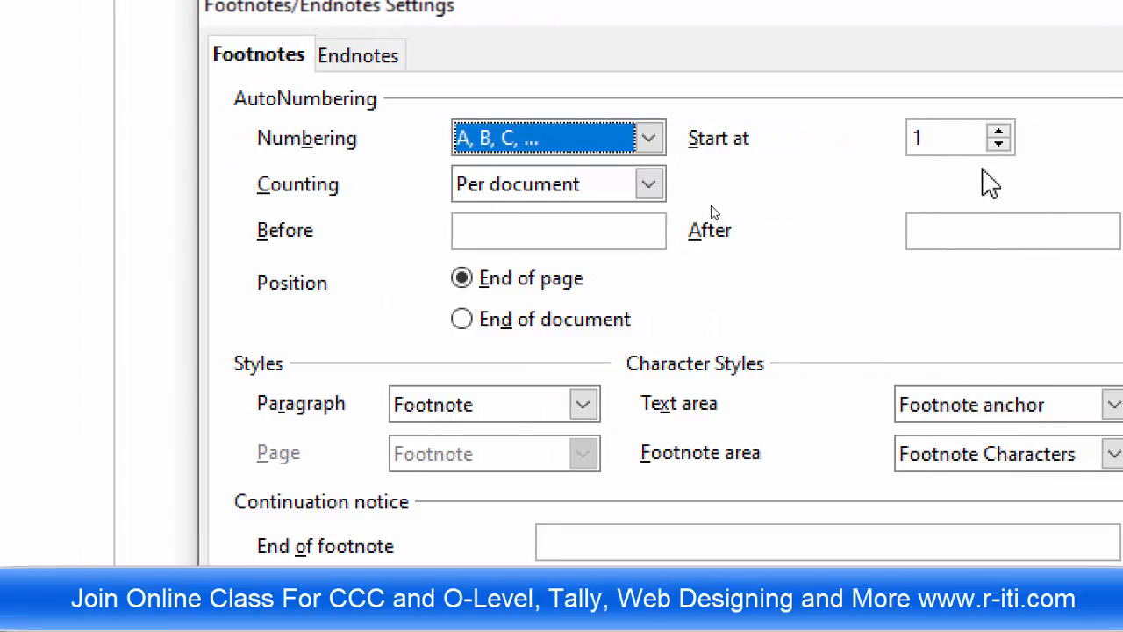
click(632, 186)
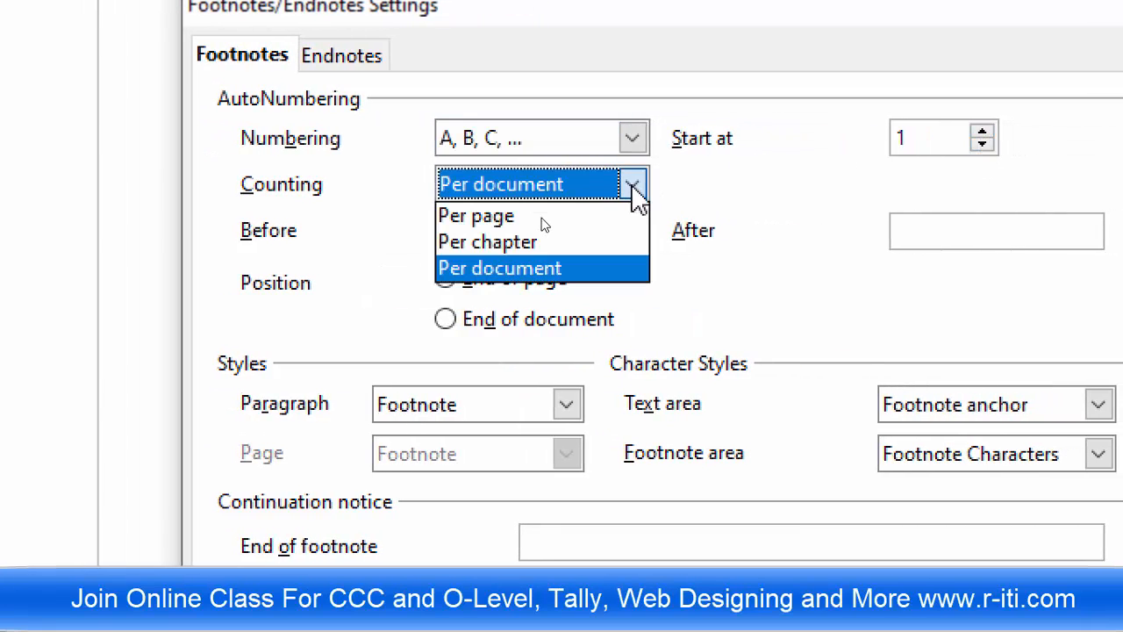
click(632, 185)
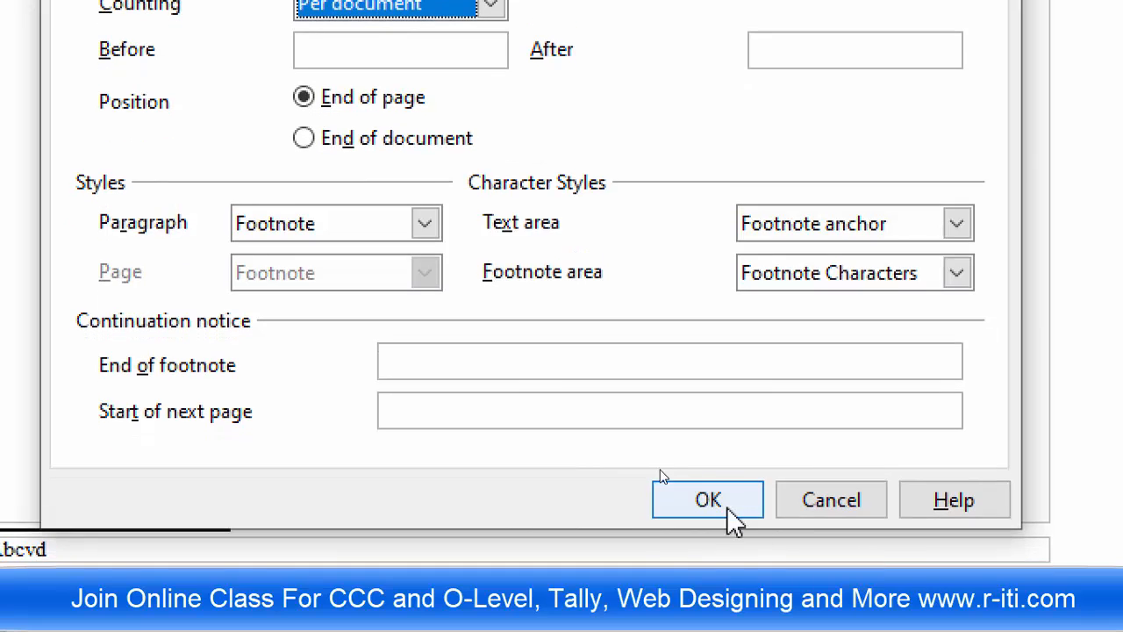
click(725, 537)
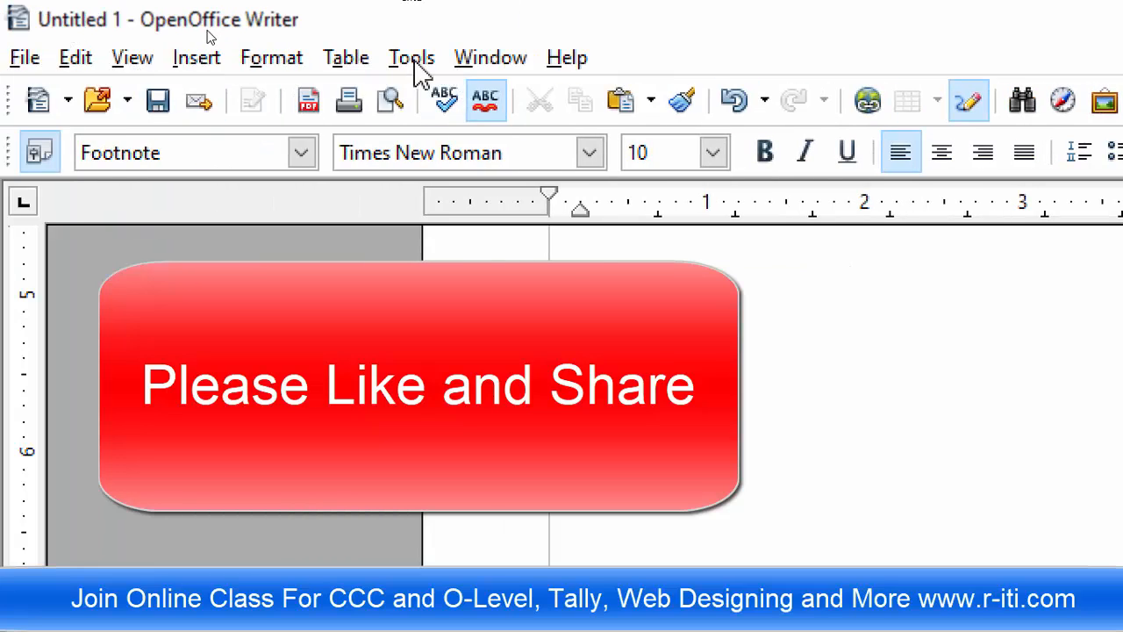
- Browse the Gallery's Backgrounds, Bullets, Computers, Diagrams, Environment and Finance themes, and close the Gallery
click(414, 60)
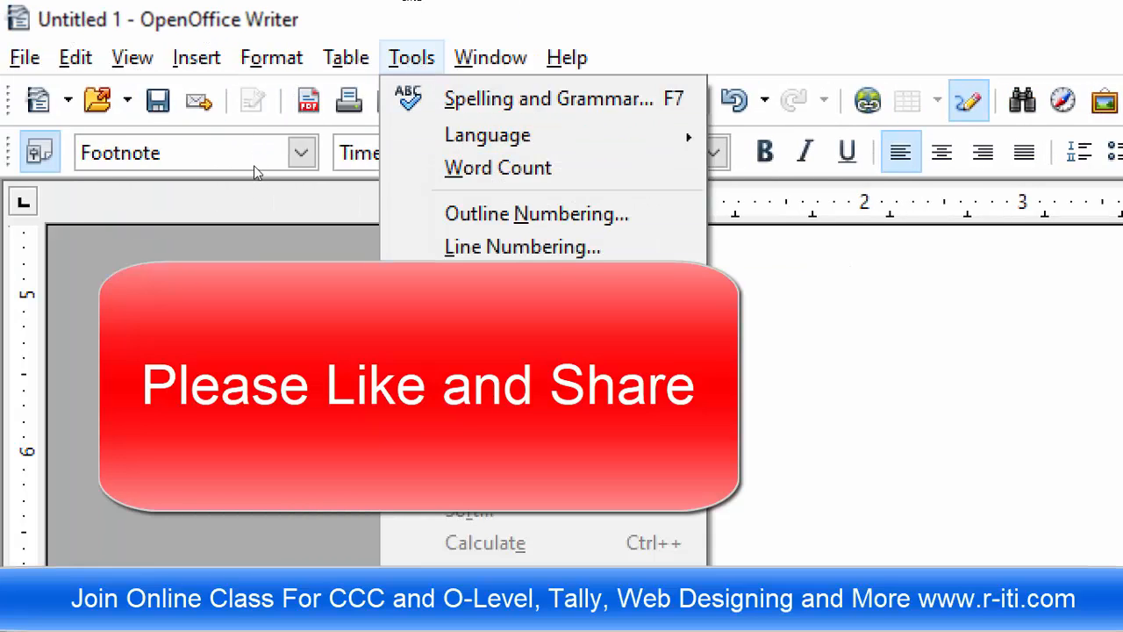
click(507, 329)
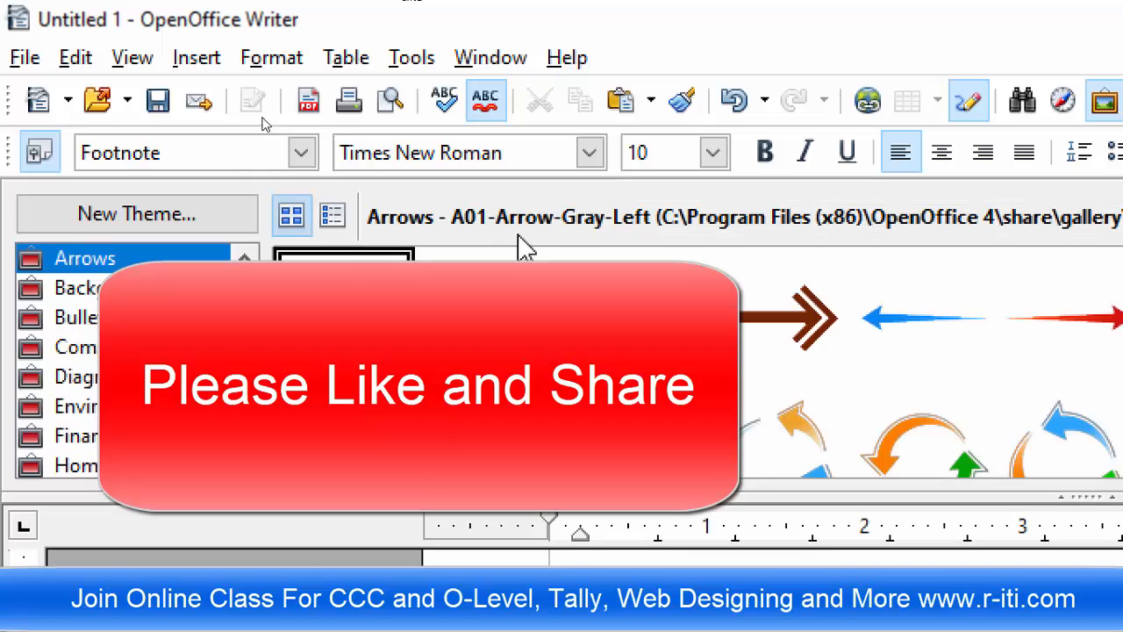
click(85, 295)
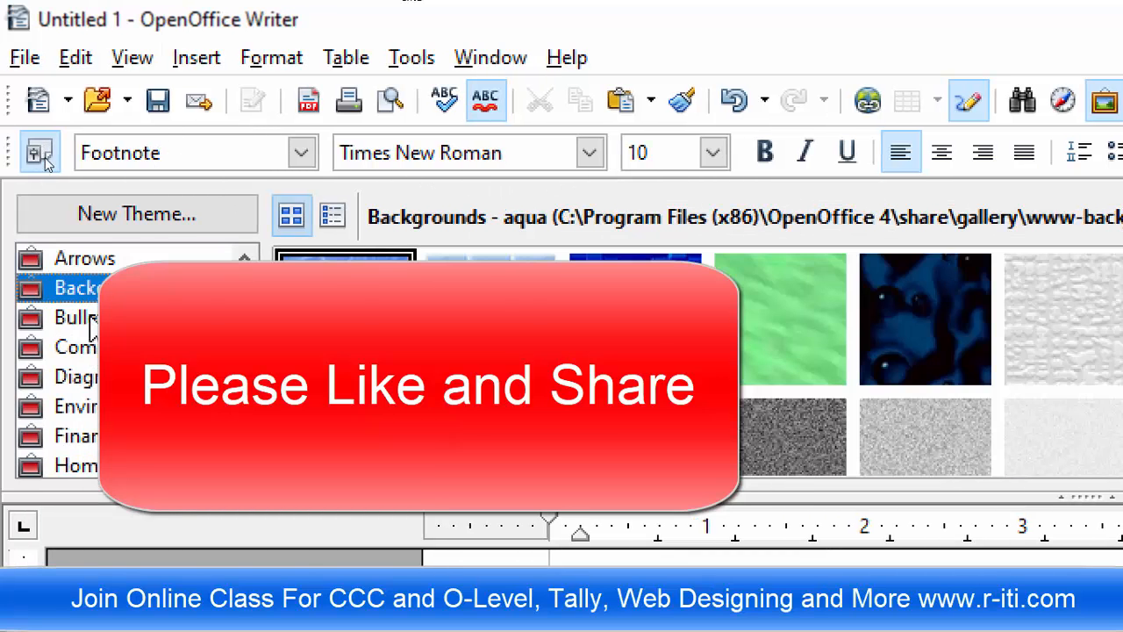
click(91, 317)
click(91, 349)
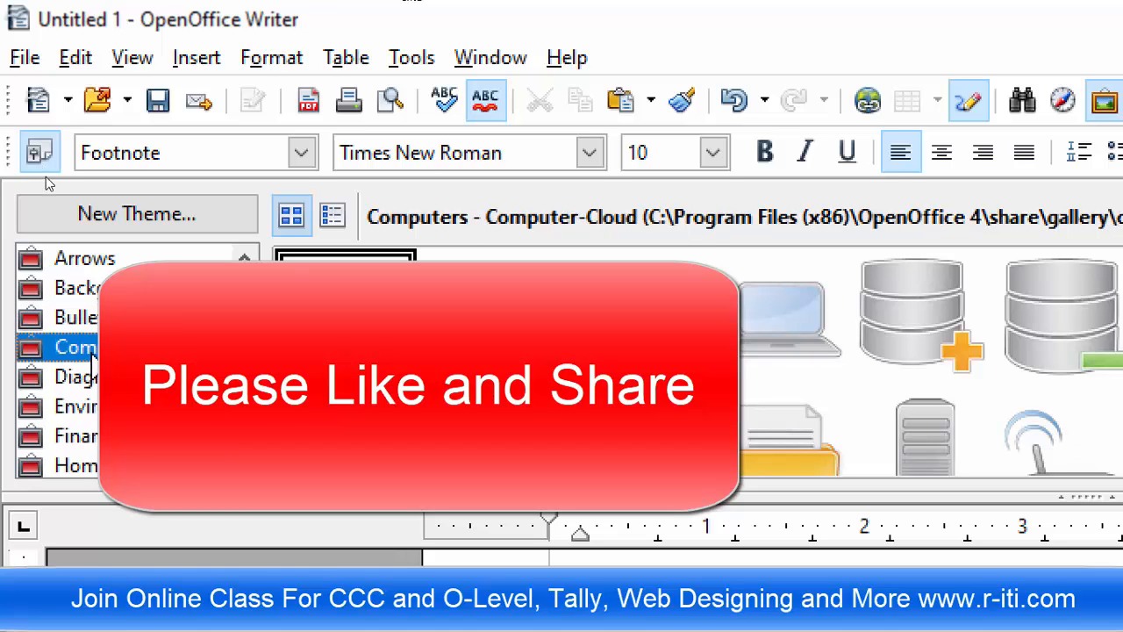
click(93, 377)
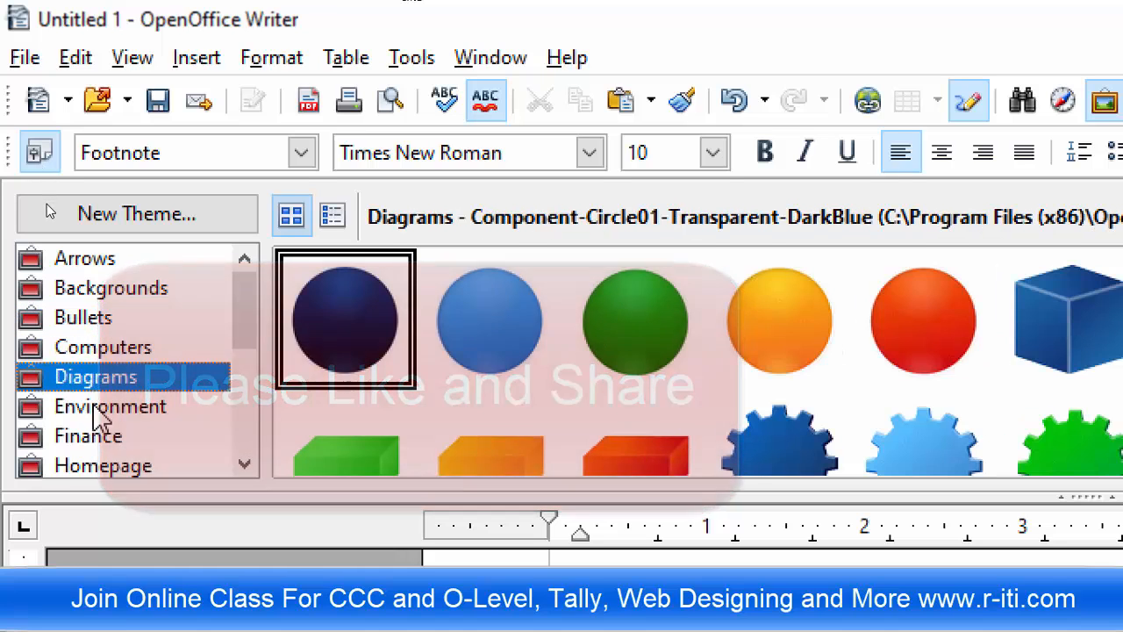
click(99, 412)
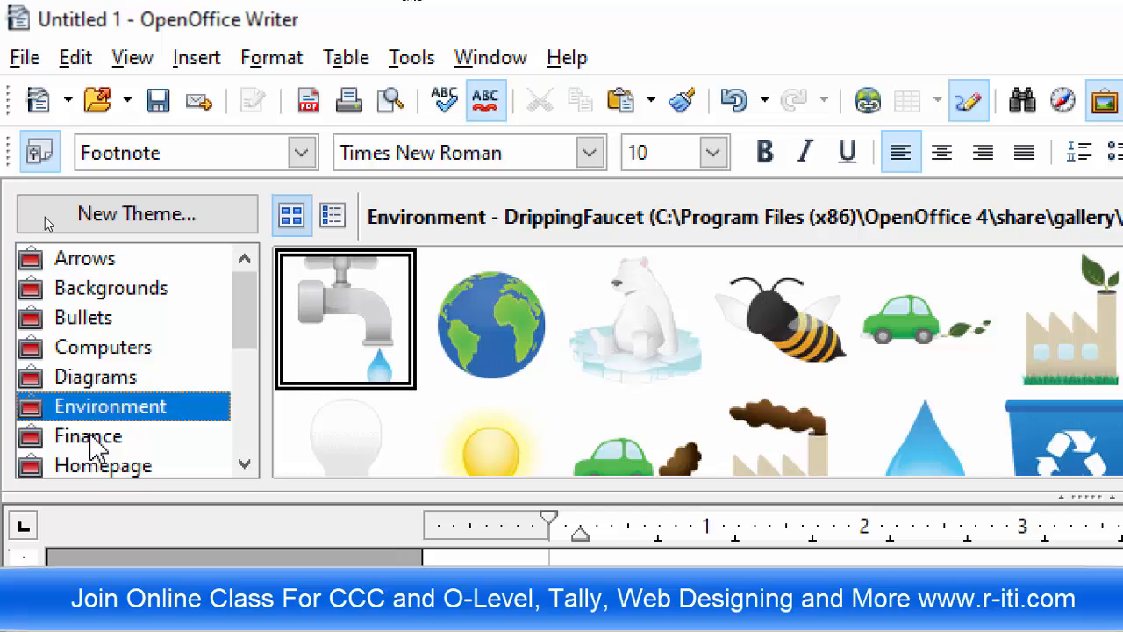
click(91, 444)
scroll(246, 422, down, 3)
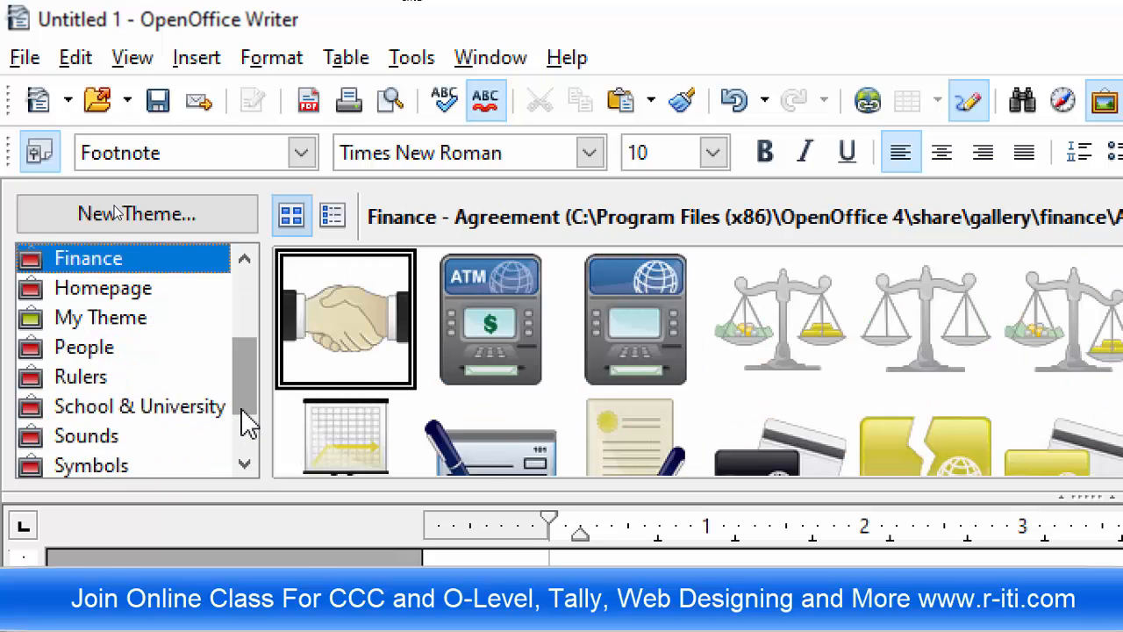
scroll(176, 426, up, 3)
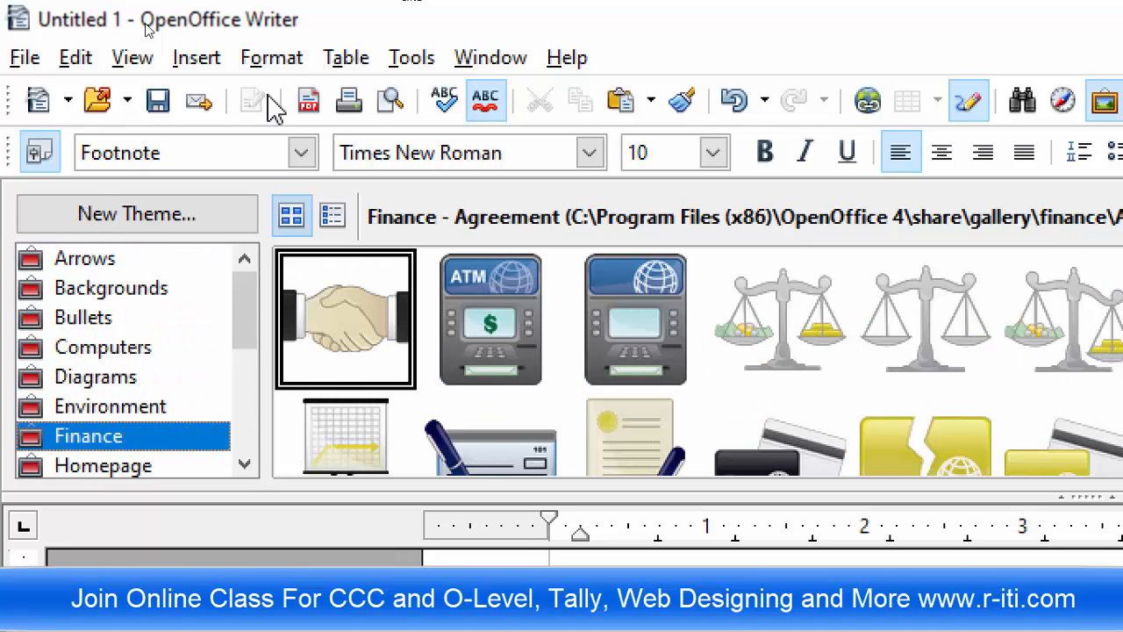
click(405, 59)
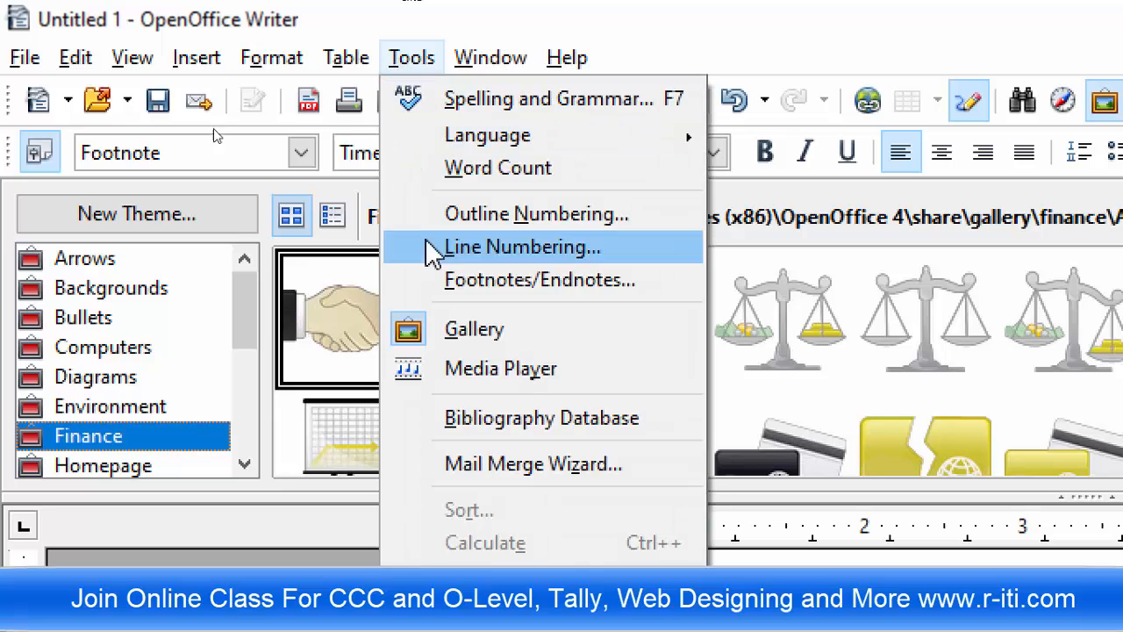
click(455, 327)
- Open the Media Player, look through the Documents folder for a movie or sound file, and close both without choosing one
click(433, 62)
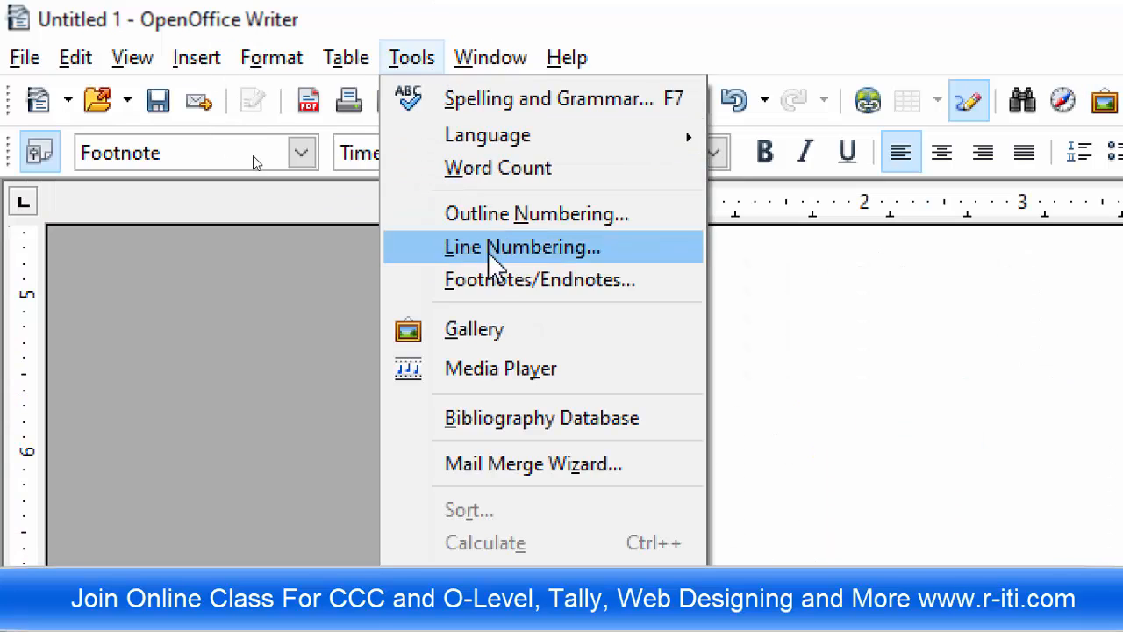
click(520, 379)
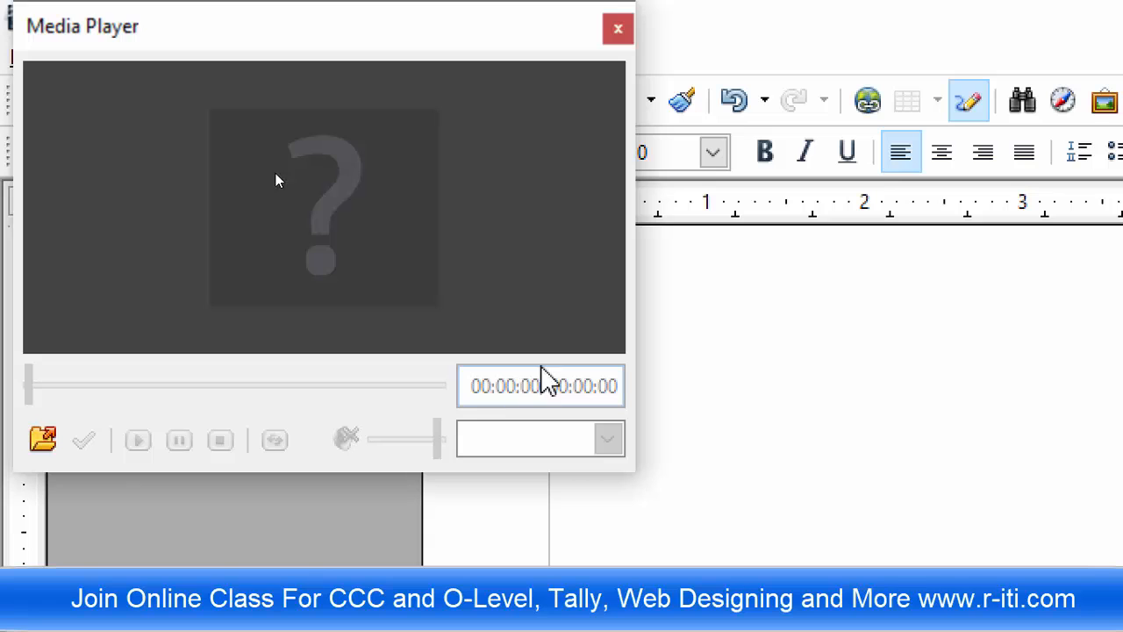
click(41, 444)
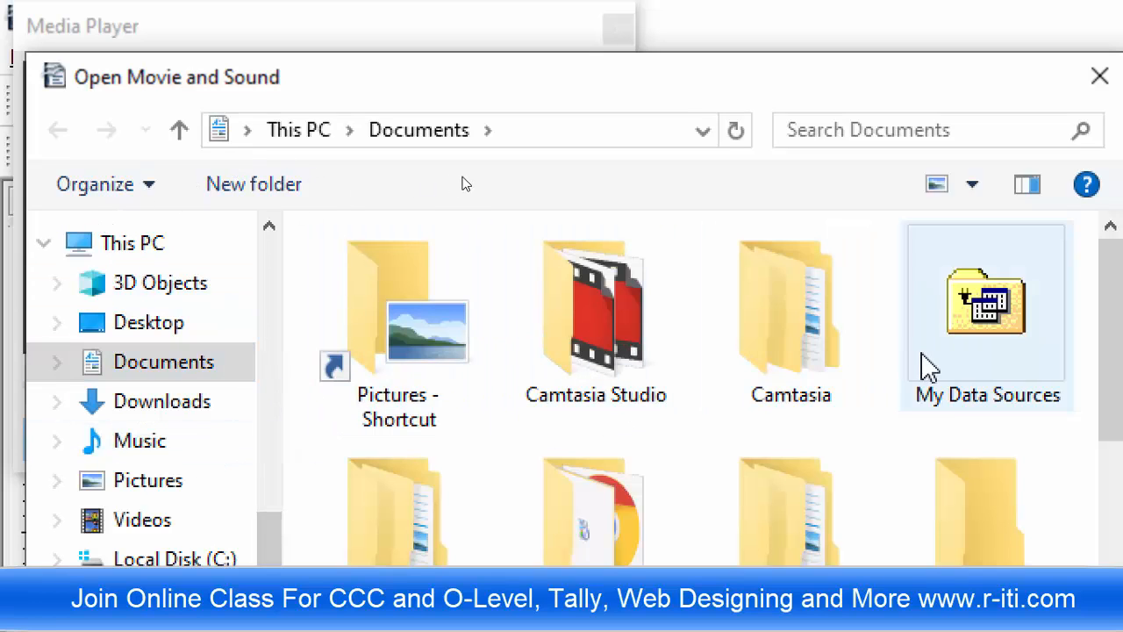
scroll(937, 386, down, 6)
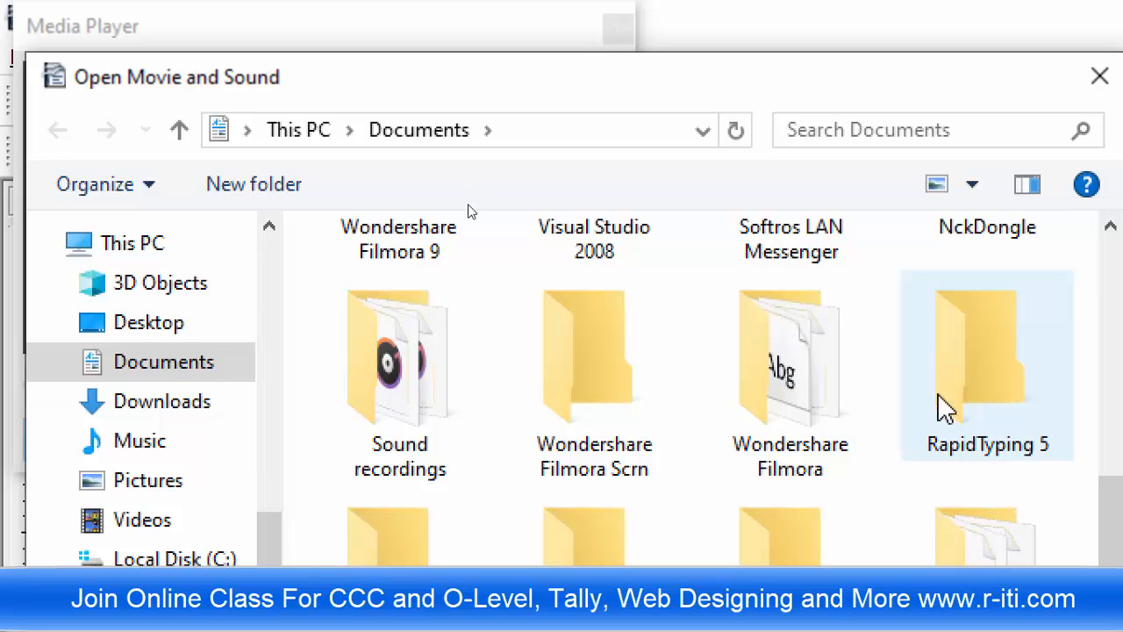
scroll(943, 412, up, 6)
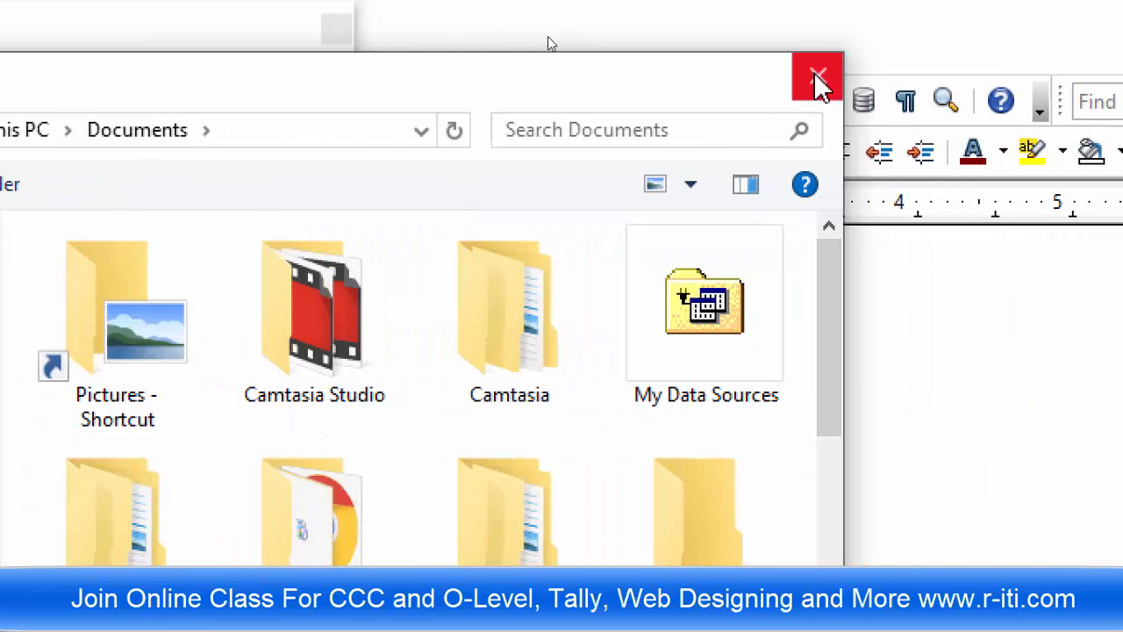
click(818, 83)
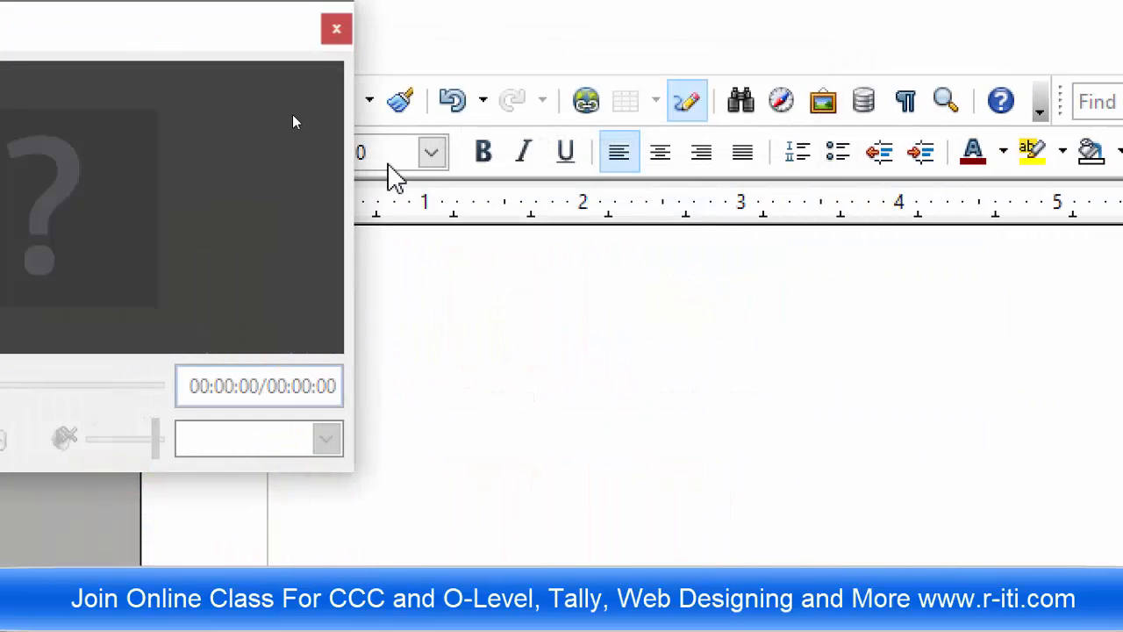
click(335, 29)
click(138, 60)
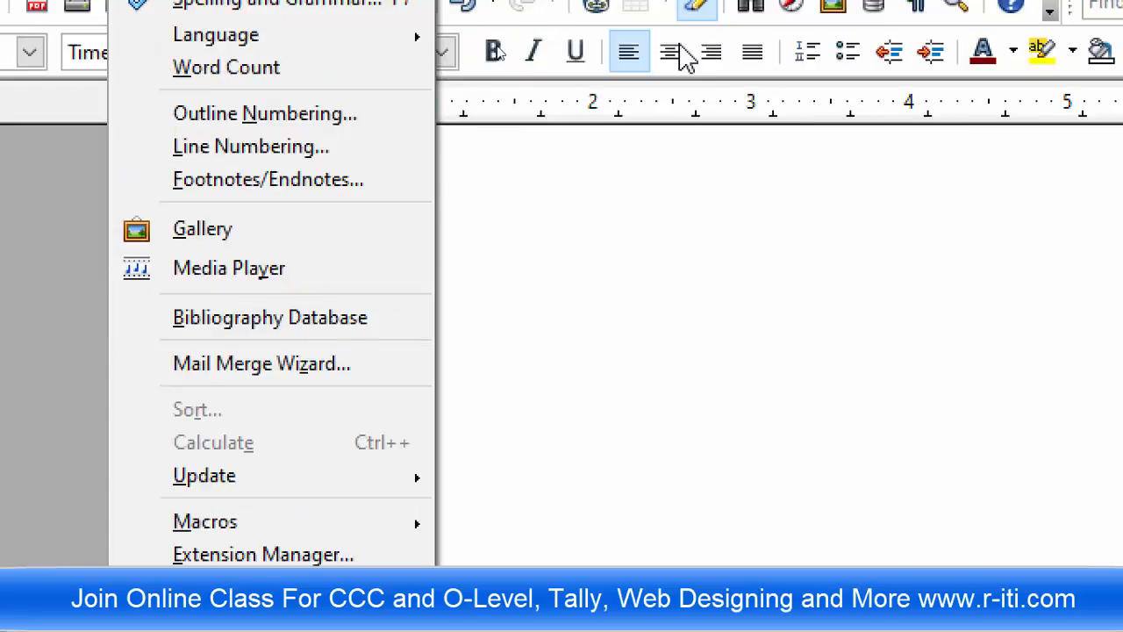
click(591, 217)
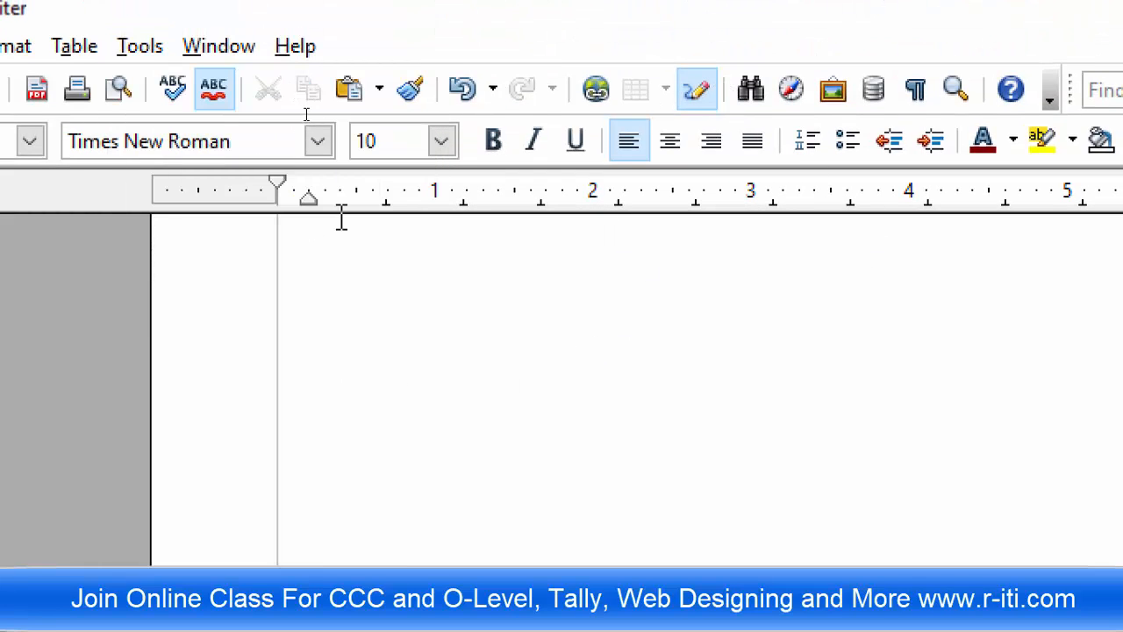
- Replace the two text lines and their footnote with the letter address lines "To,", "Name", "Add" and "Ph."
scroll(476, 341, up, 3)
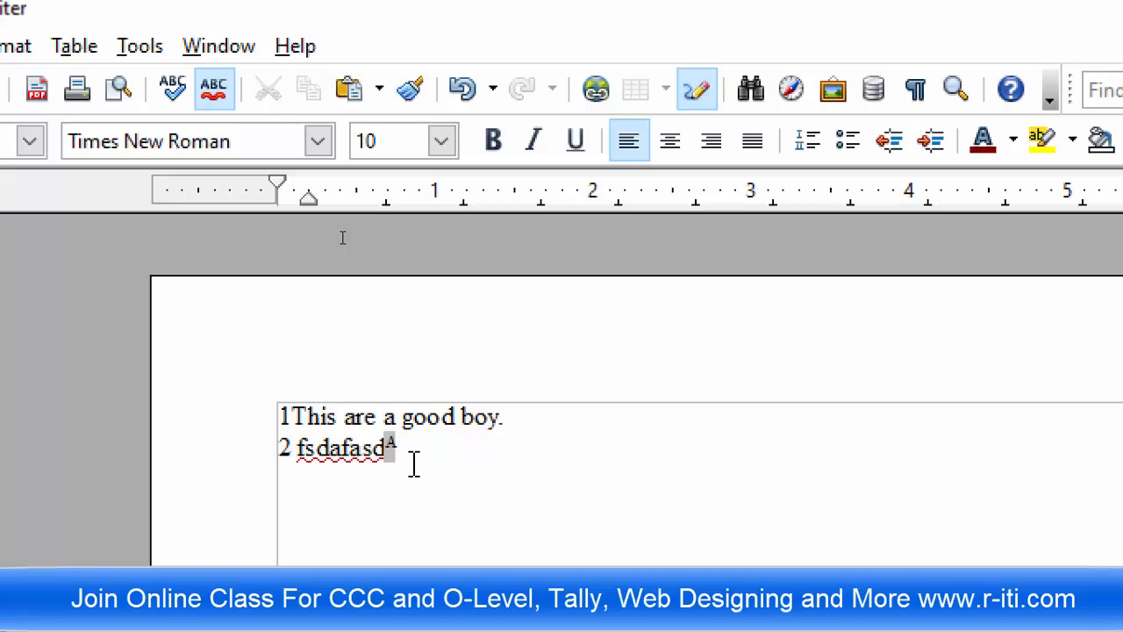
drag(417, 447, 270, 416)
key(Delete)
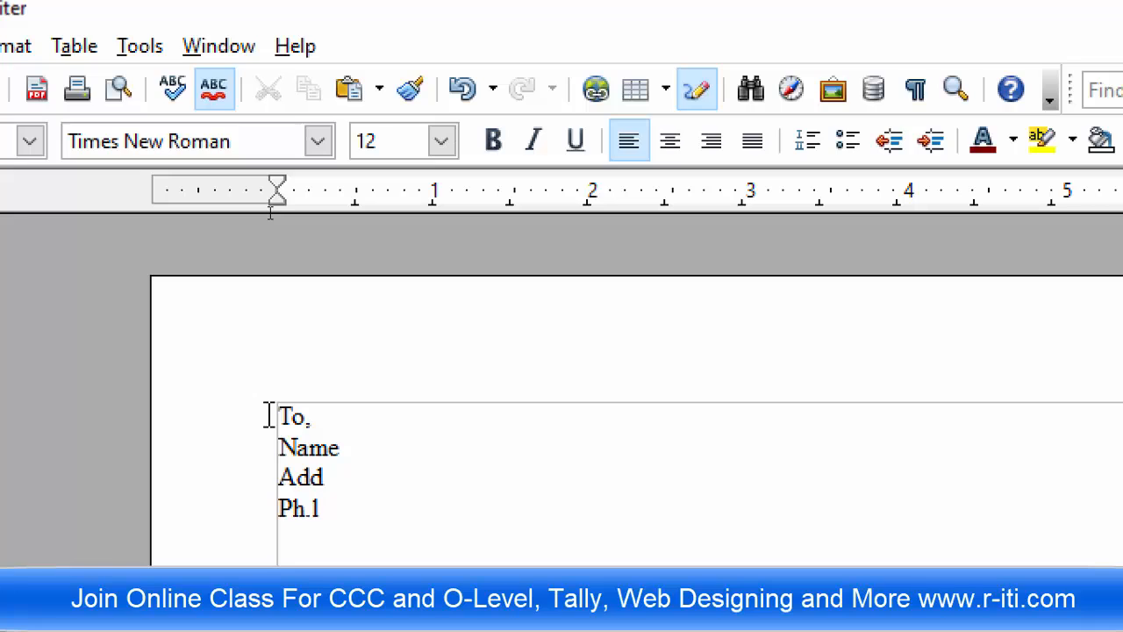
scroll(270, 415, down, 3)
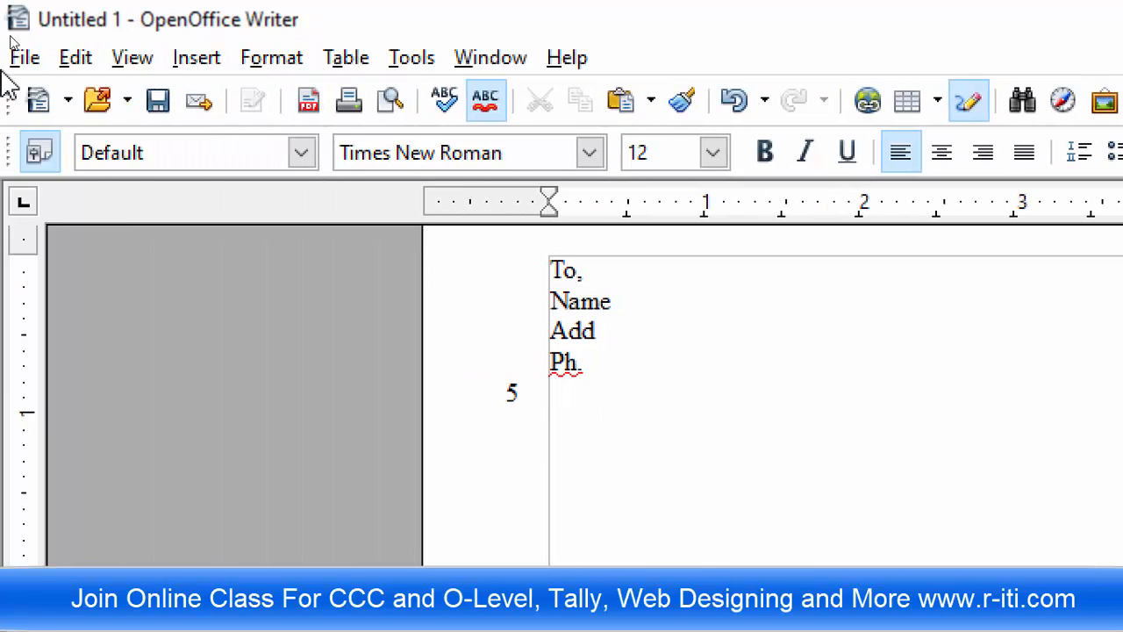
- Insert the solar system picture from file below the address lines and shrink it to about three quarters of its size
click(201, 62)
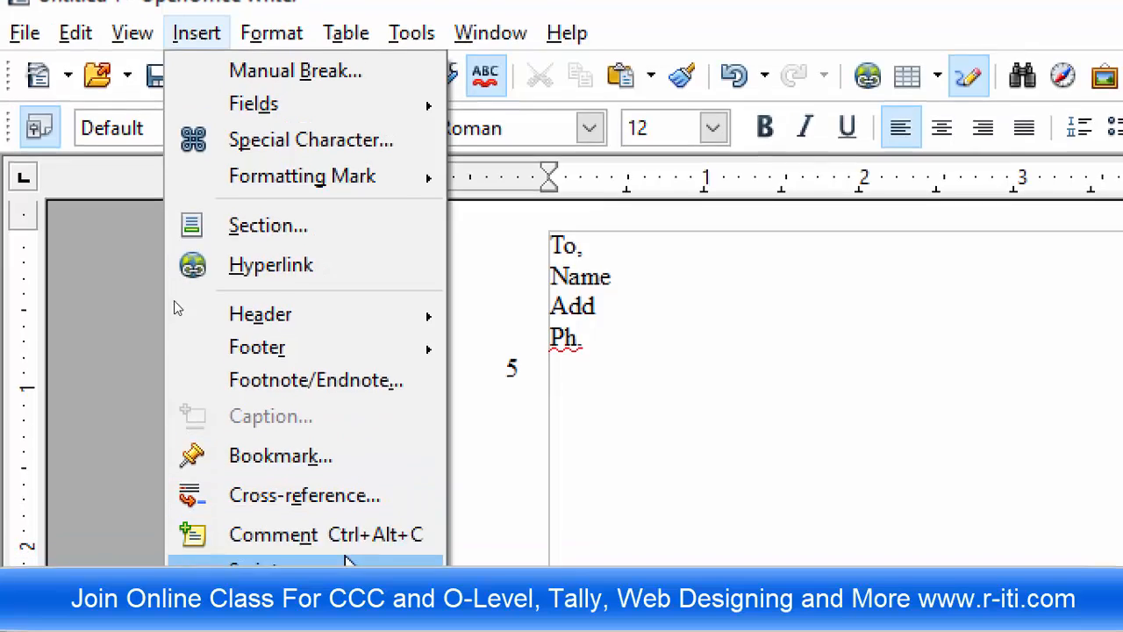
mouse_move(377, 483)
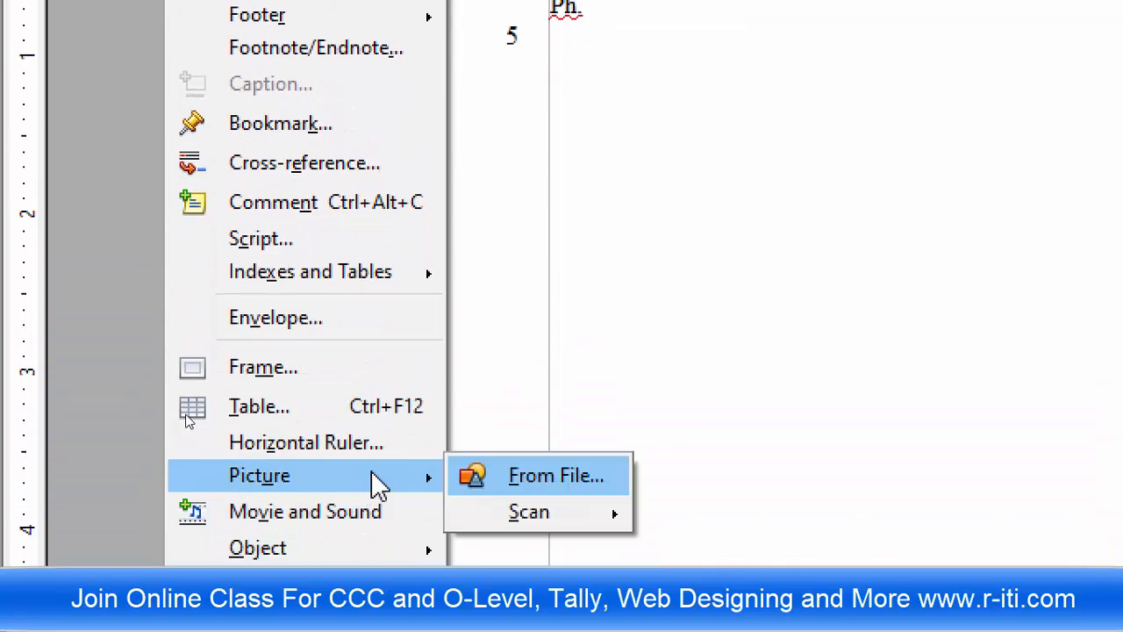
click(539, 476)
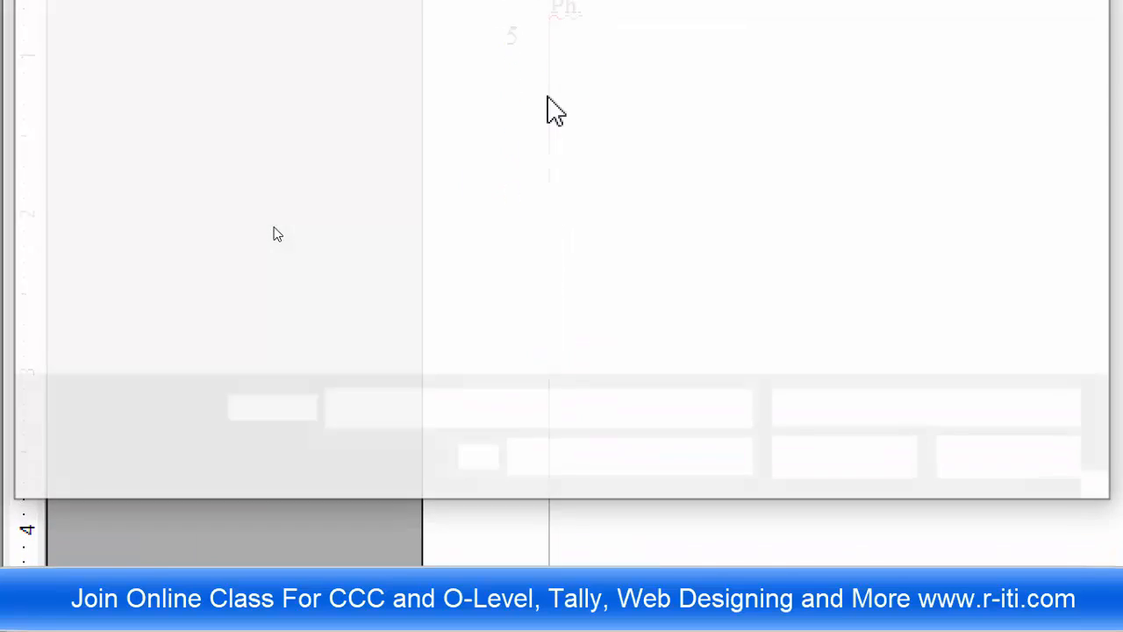
click(537, 132)
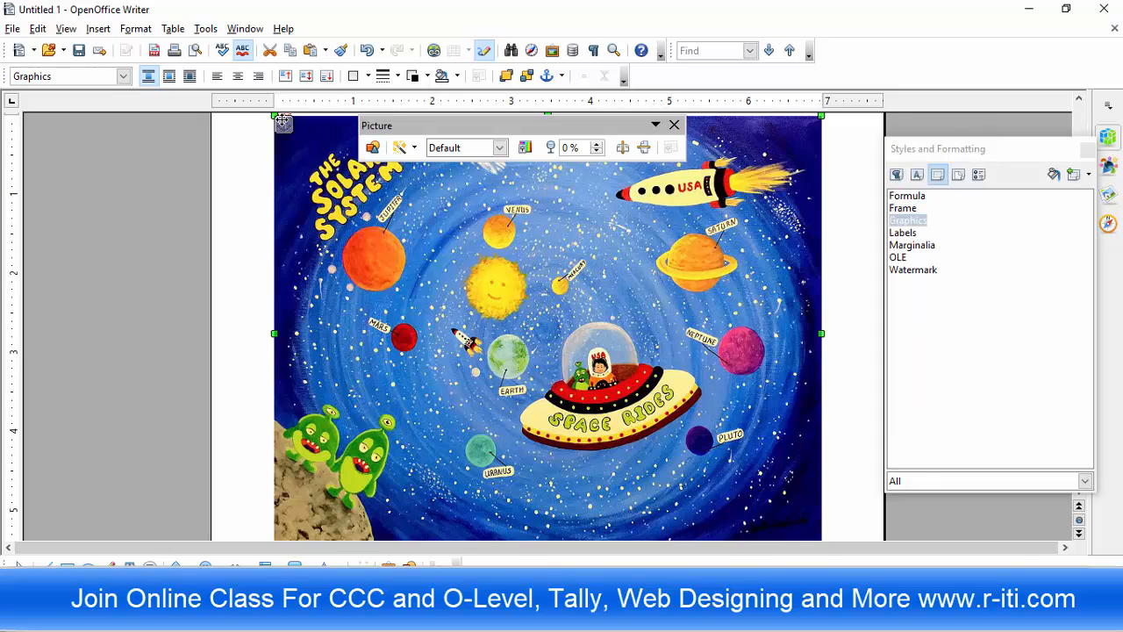
drag(275, 115, 412, 265)
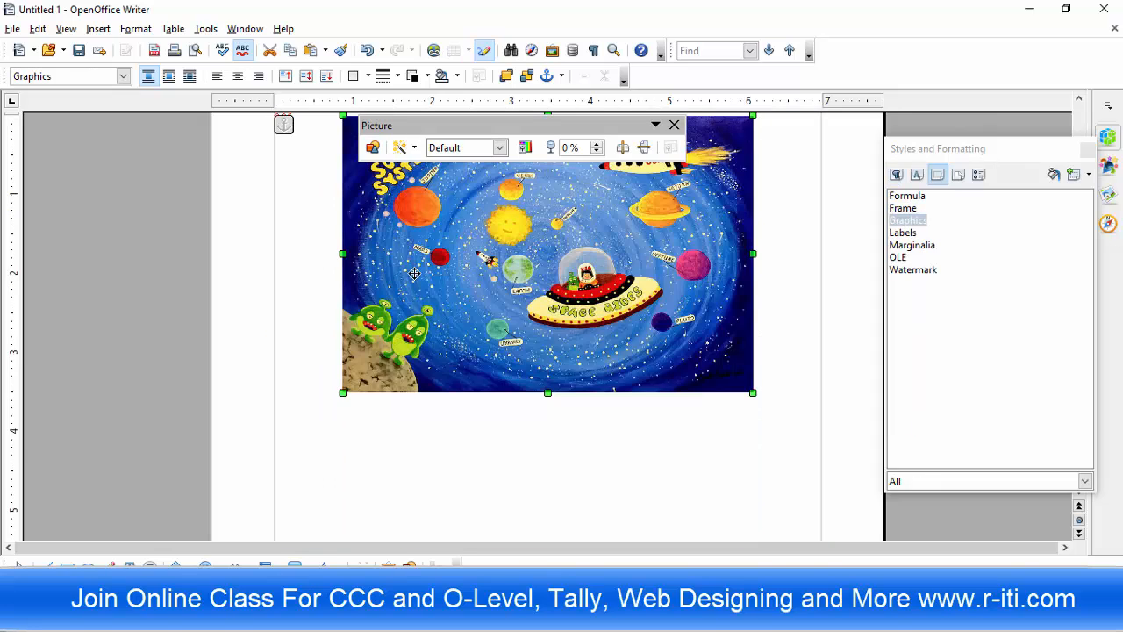
click(760, 236)
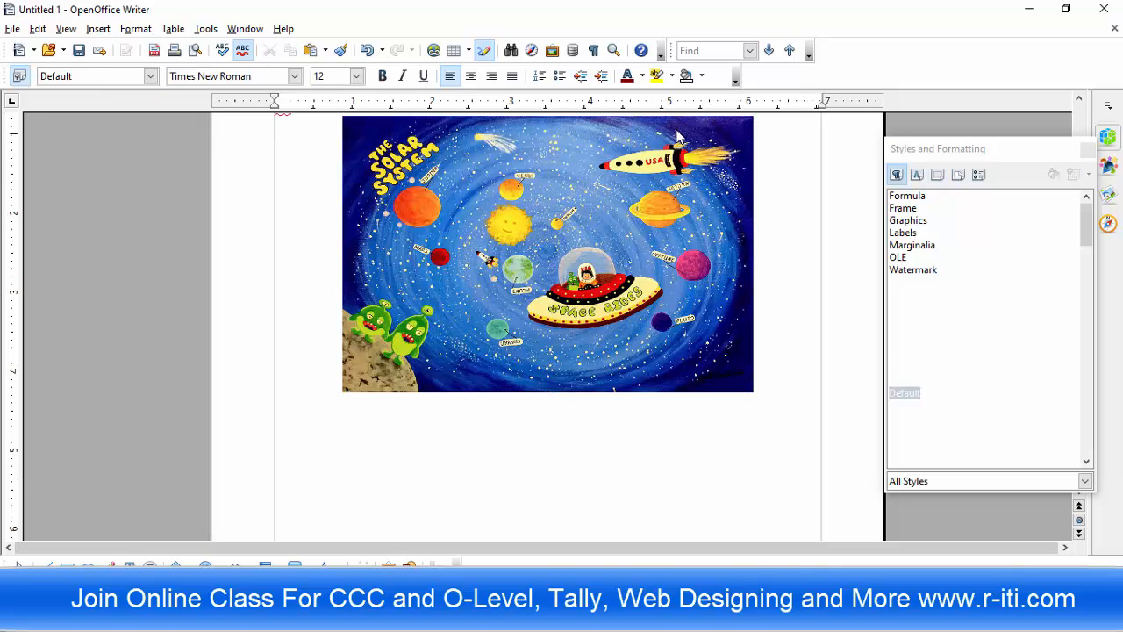
scroll(474, 298, up, 3)
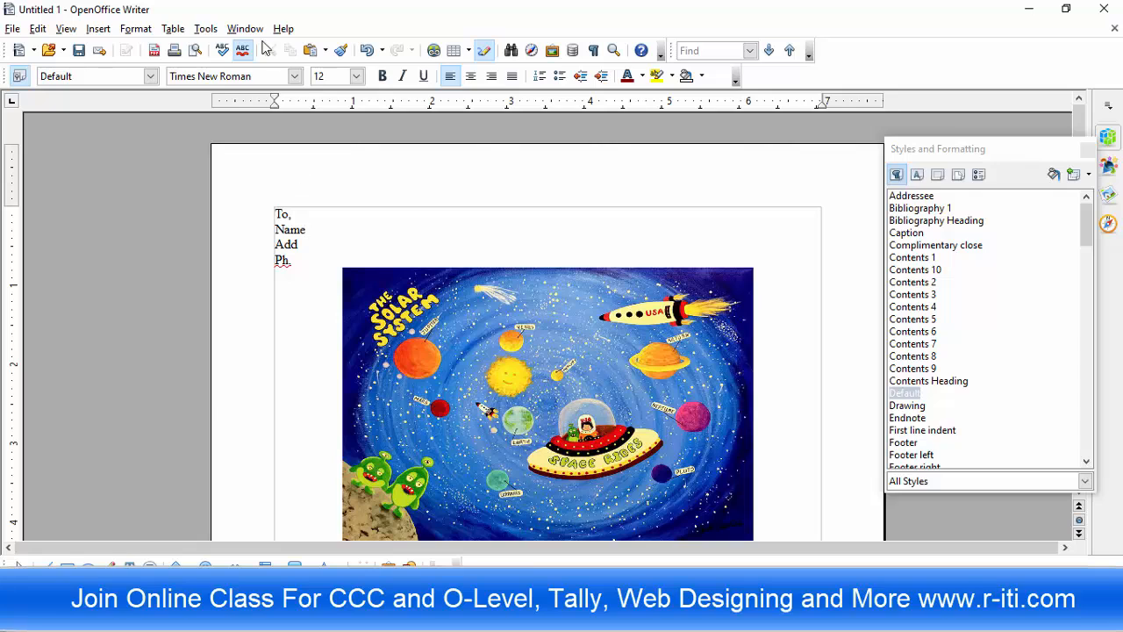
- Start the Mail Merge Wizard, keep Letter as the document type, and open the address list selection for the address block
click(205, 28)
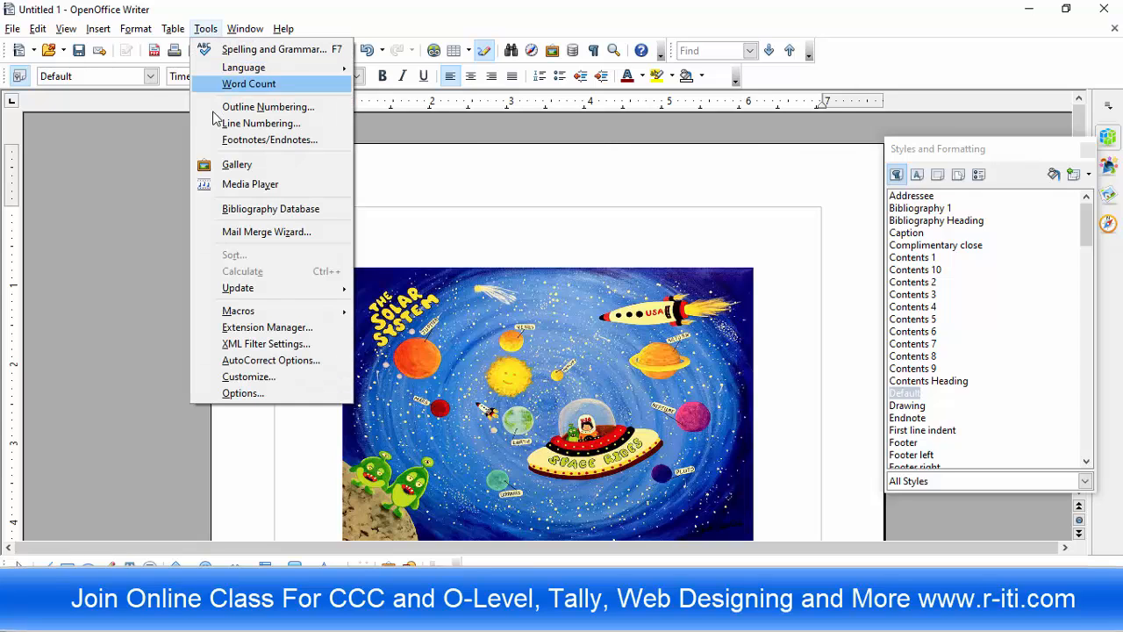
click(255, 232)
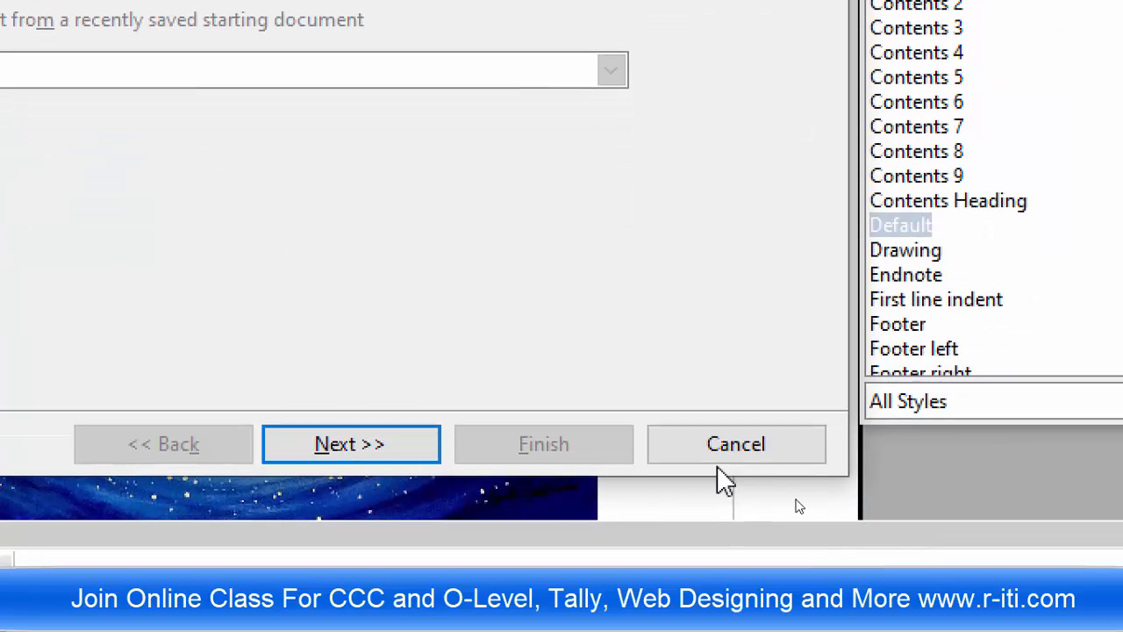
click(348, 449)
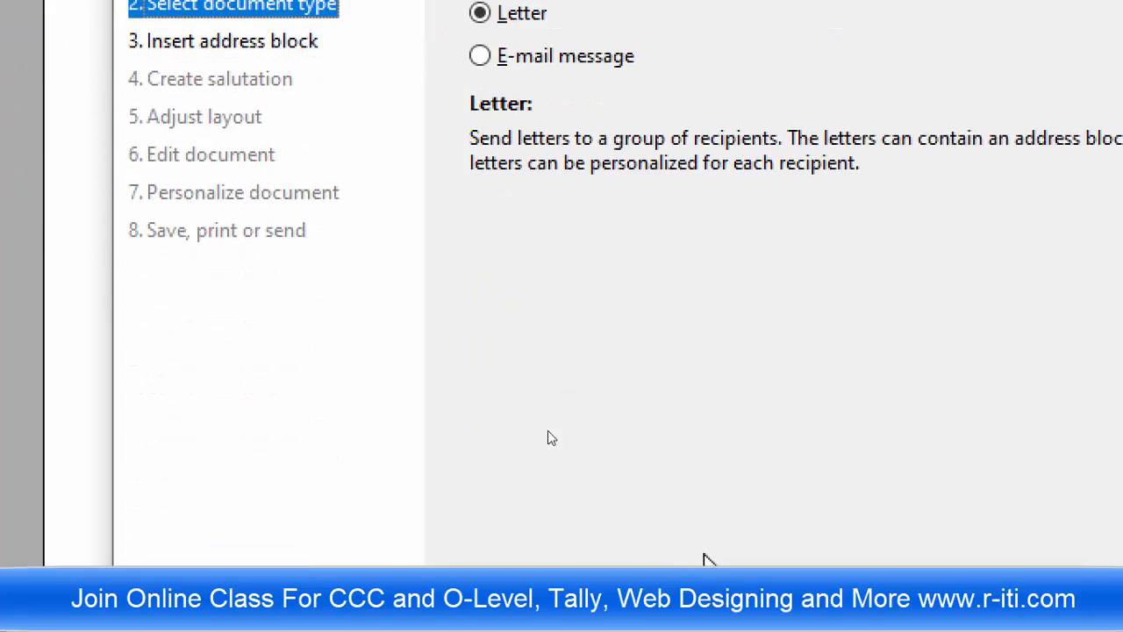
click(887, 447)
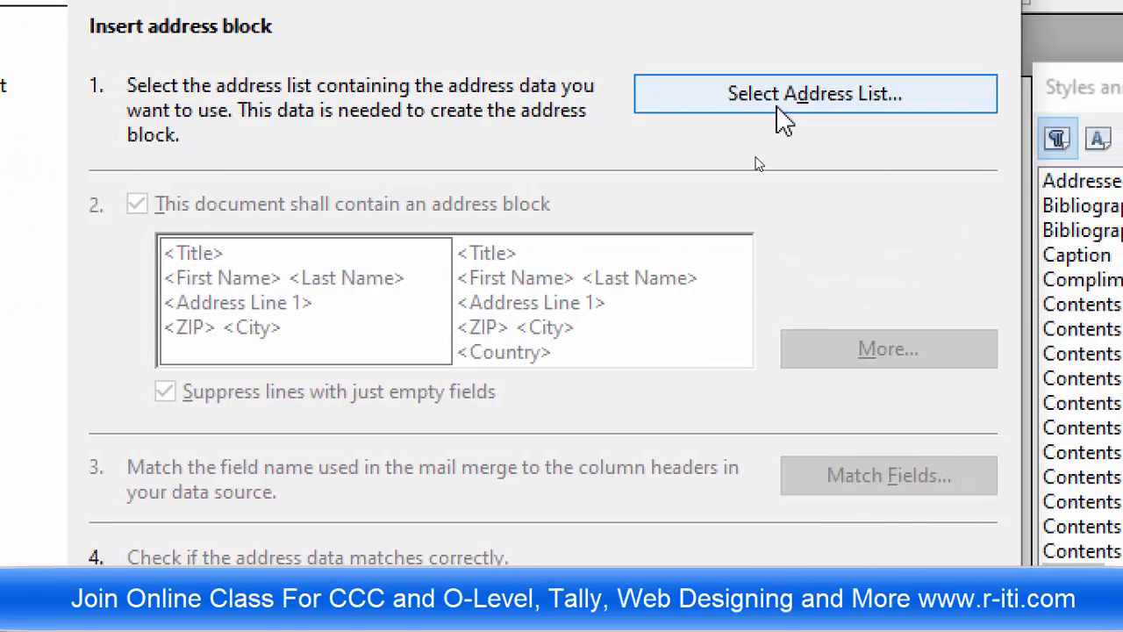
click(880, 98)
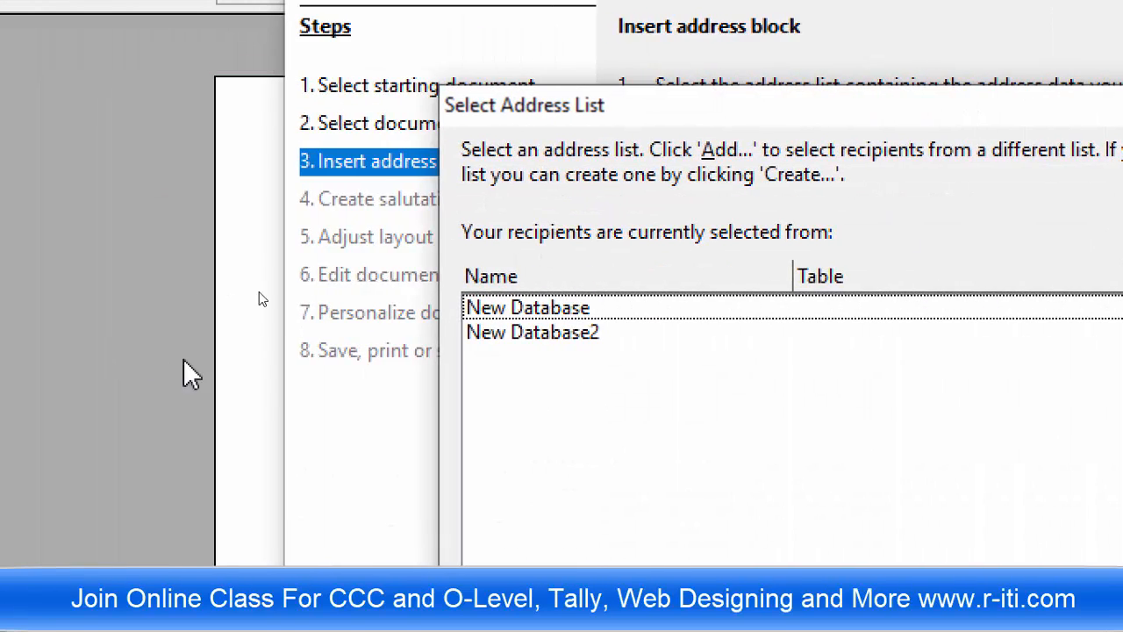
- Try the New Database and New Database2 address lists, and look in the Documents folder for another list without adding one
click(55, 311)
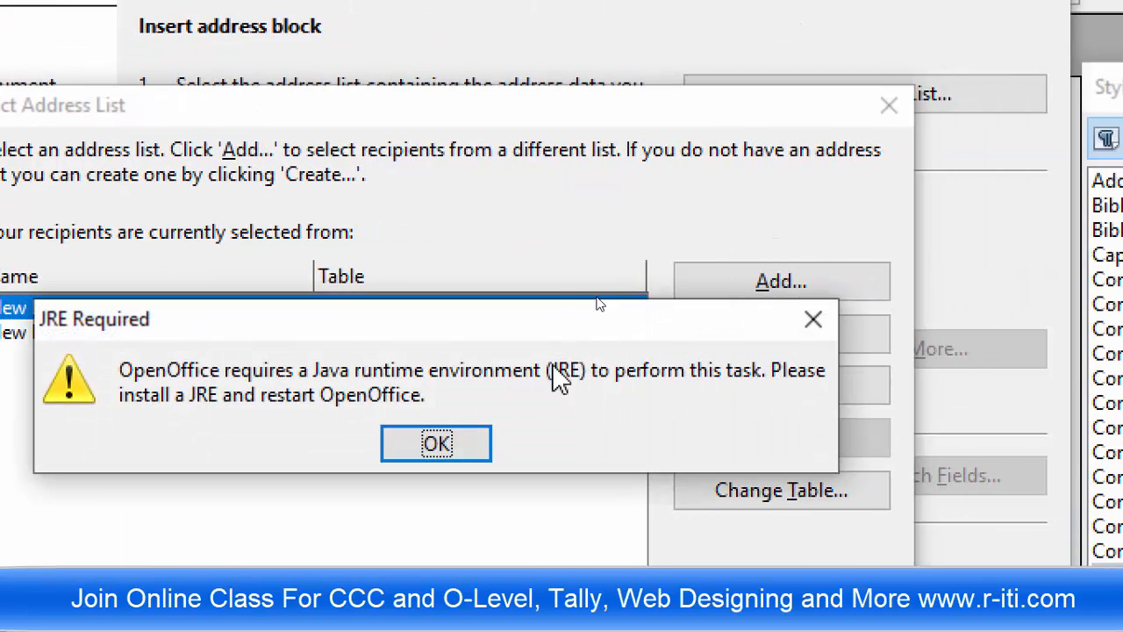
click(449, 451)
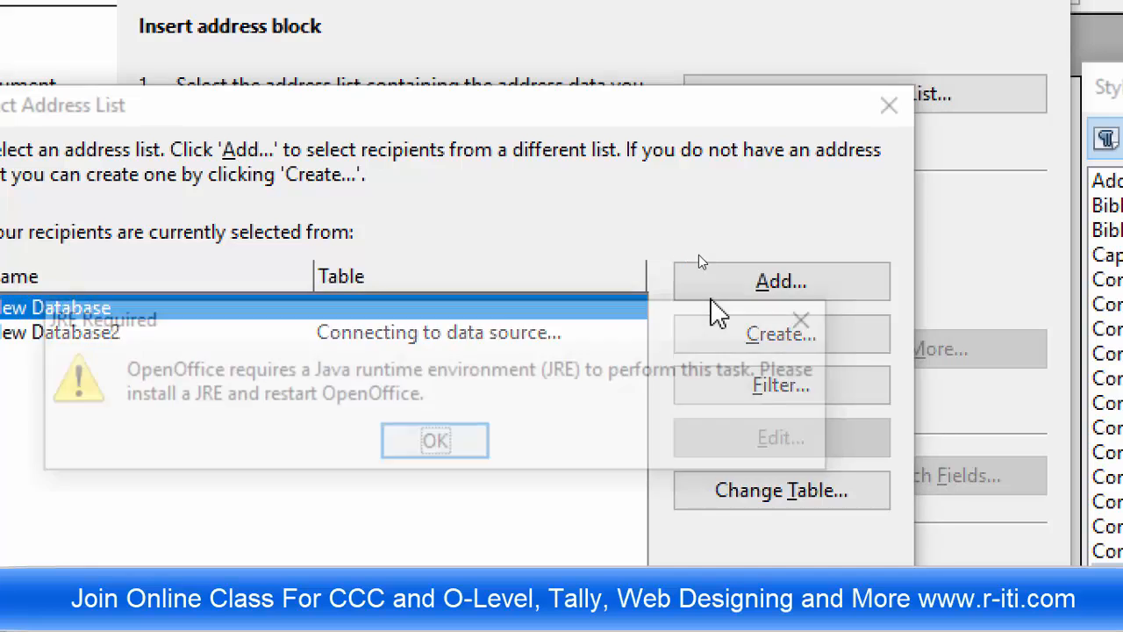
click(461, 459)
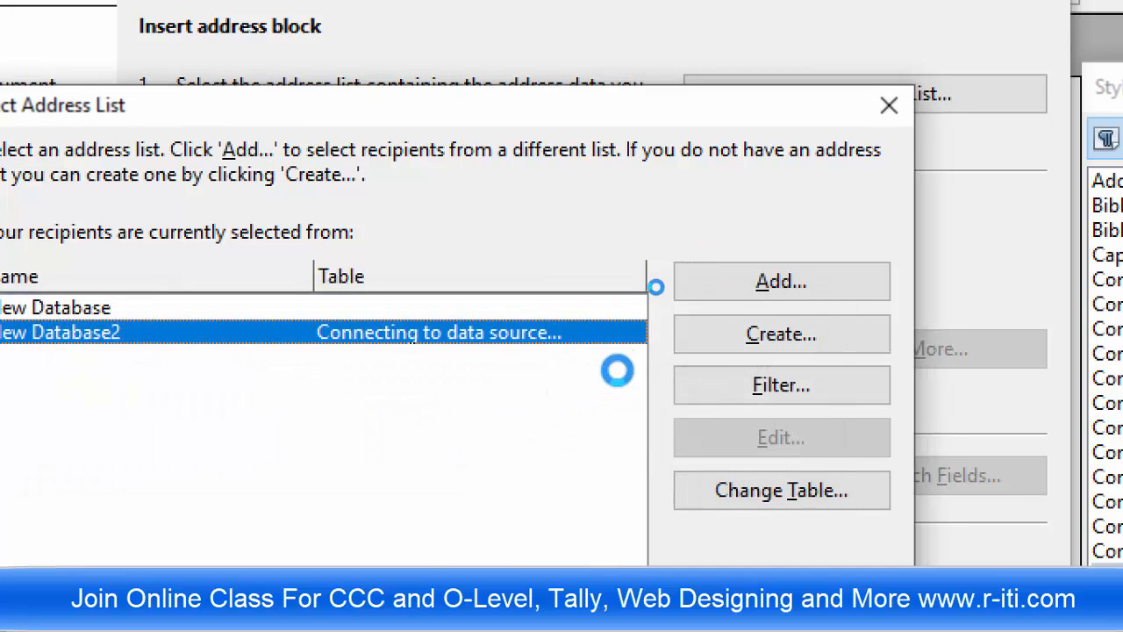
click(475, 444)
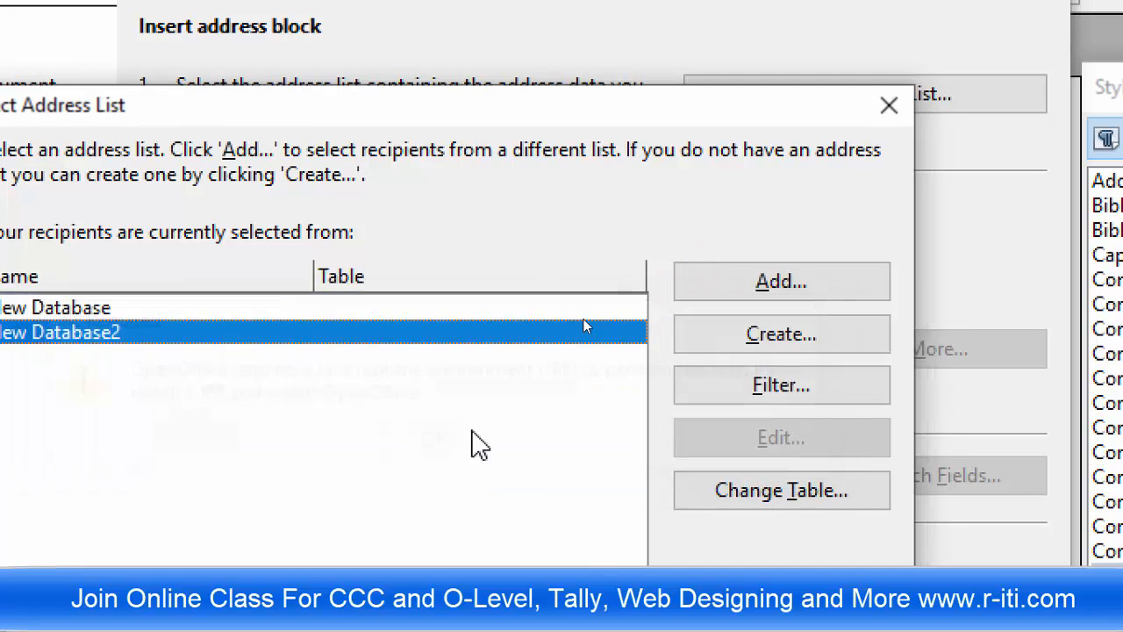
click(755, 290)
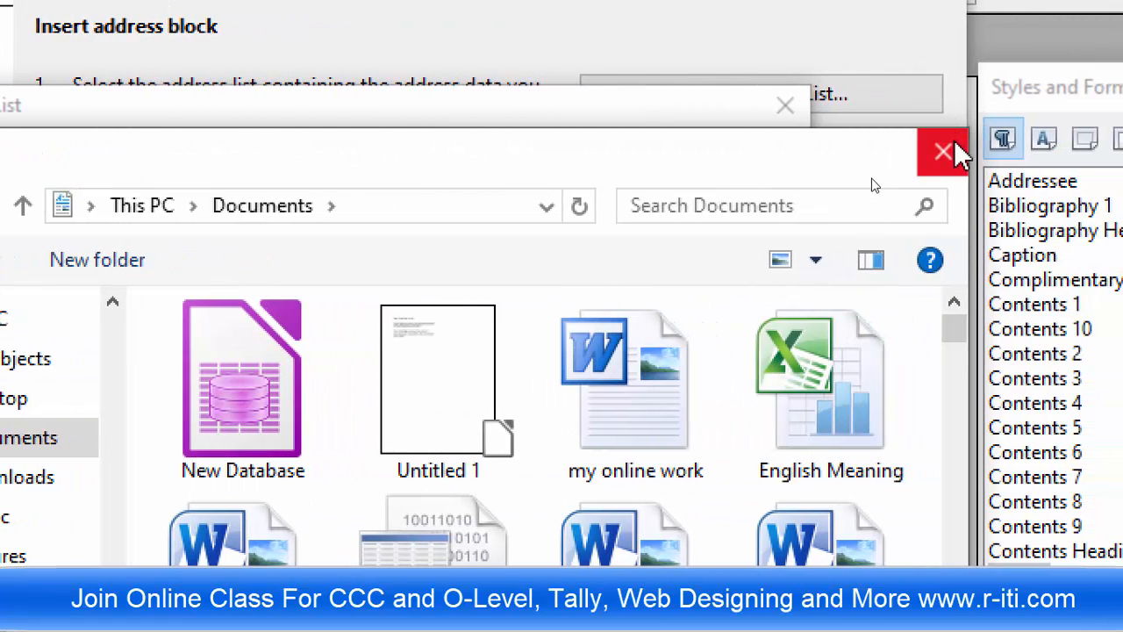
click(953, 145)
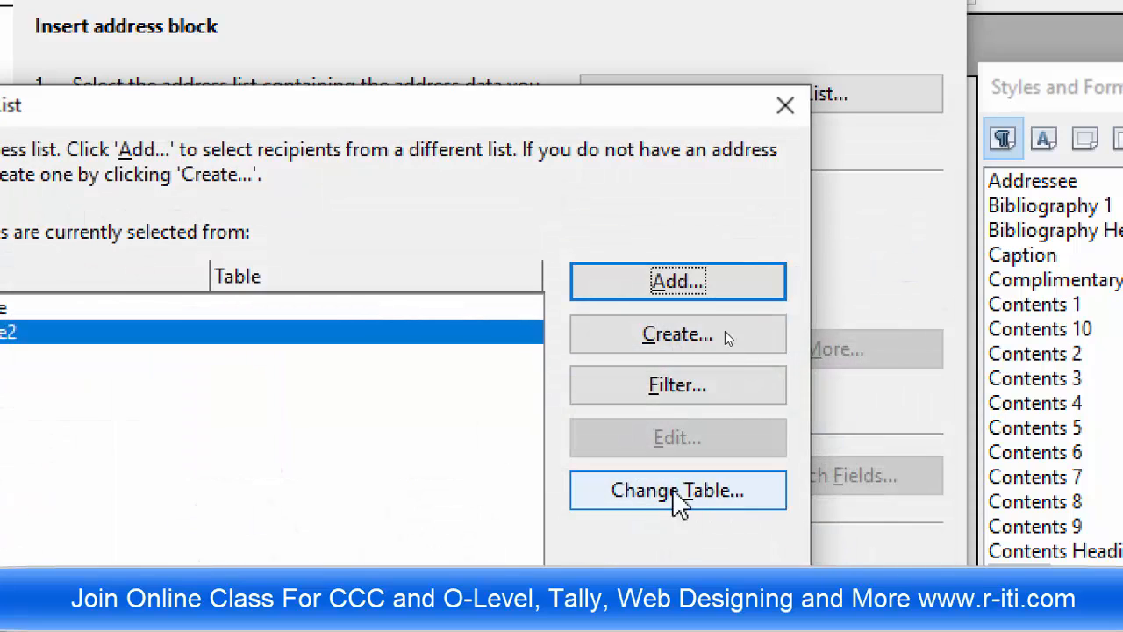
- Create a new address list and enter the first recipient's first name, address line 1 and private telephone number
click(681, 337)
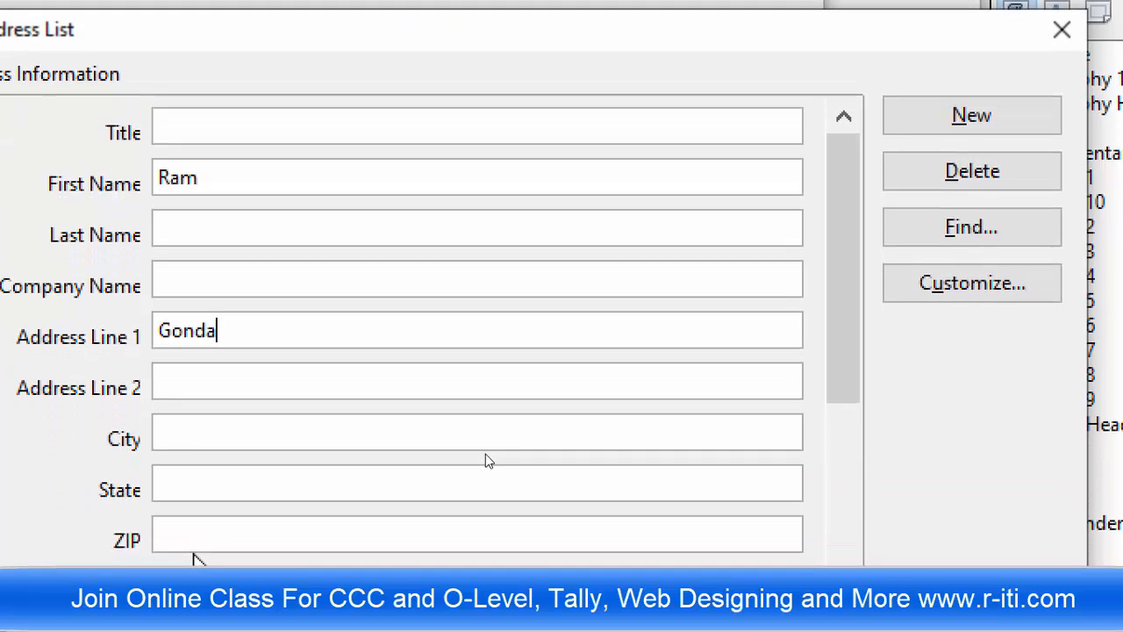
scroll(200, 351, down, 3)
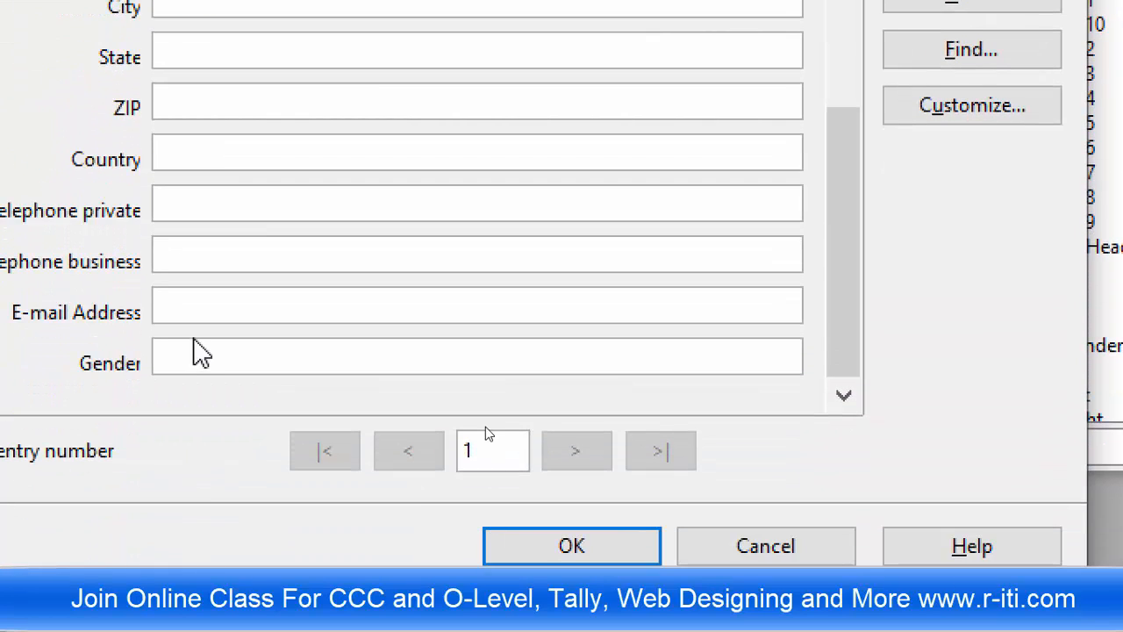
scroll(200, 351, up, 3)
scroll(200, 351, down, 3)
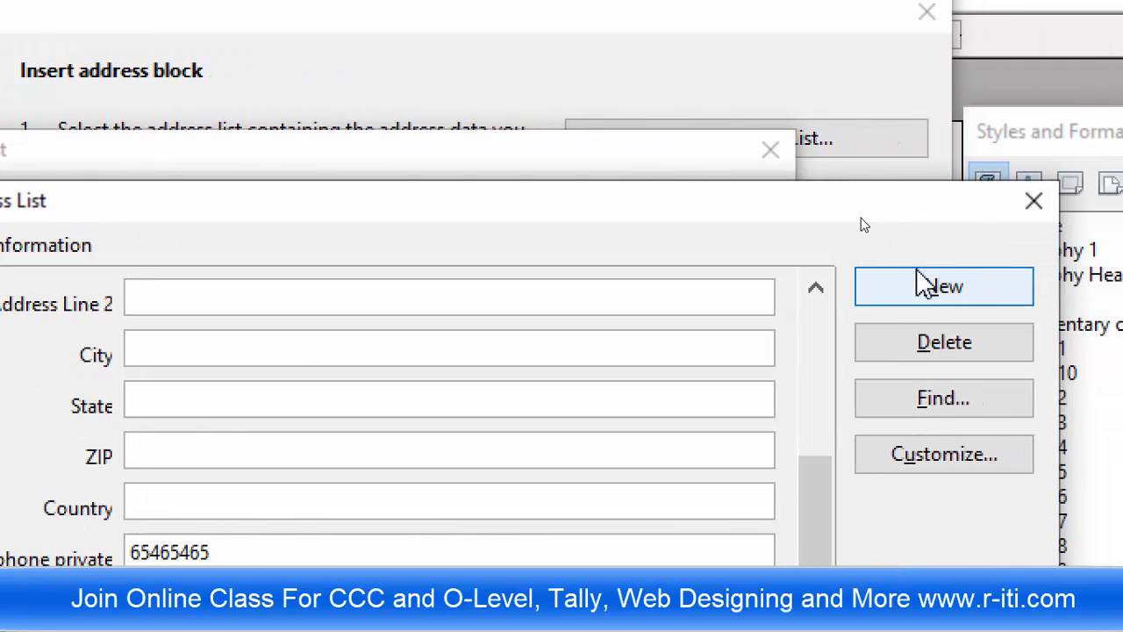
- Add a second entry with that recipient's first name, address line 1 and private telephone number
click(1044, 283)
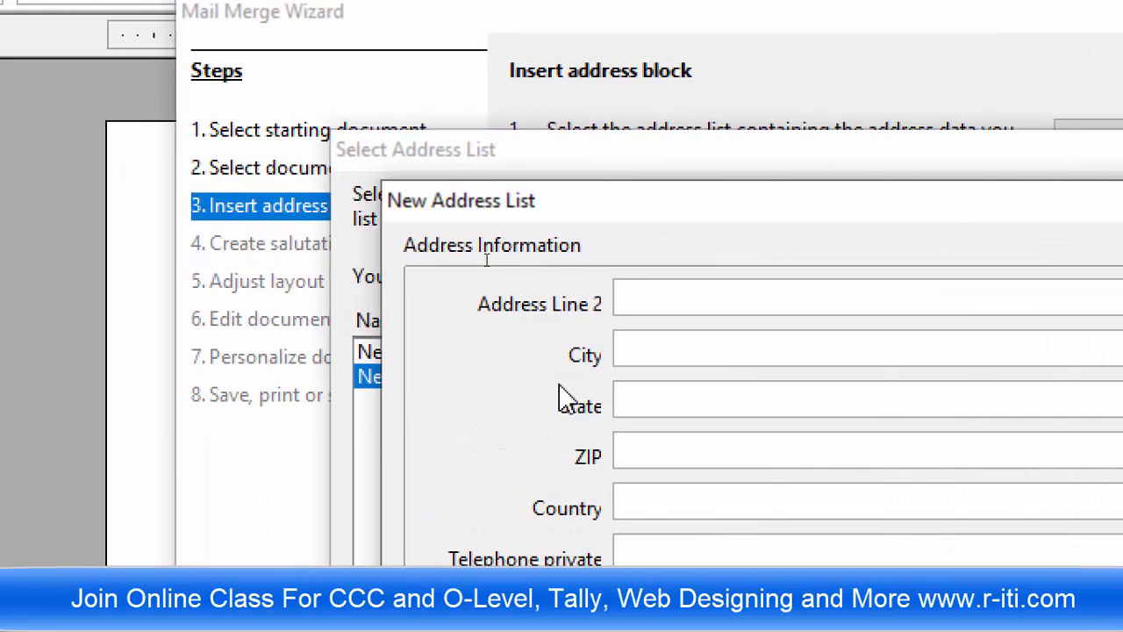
scroll(175, 344, up, 3)
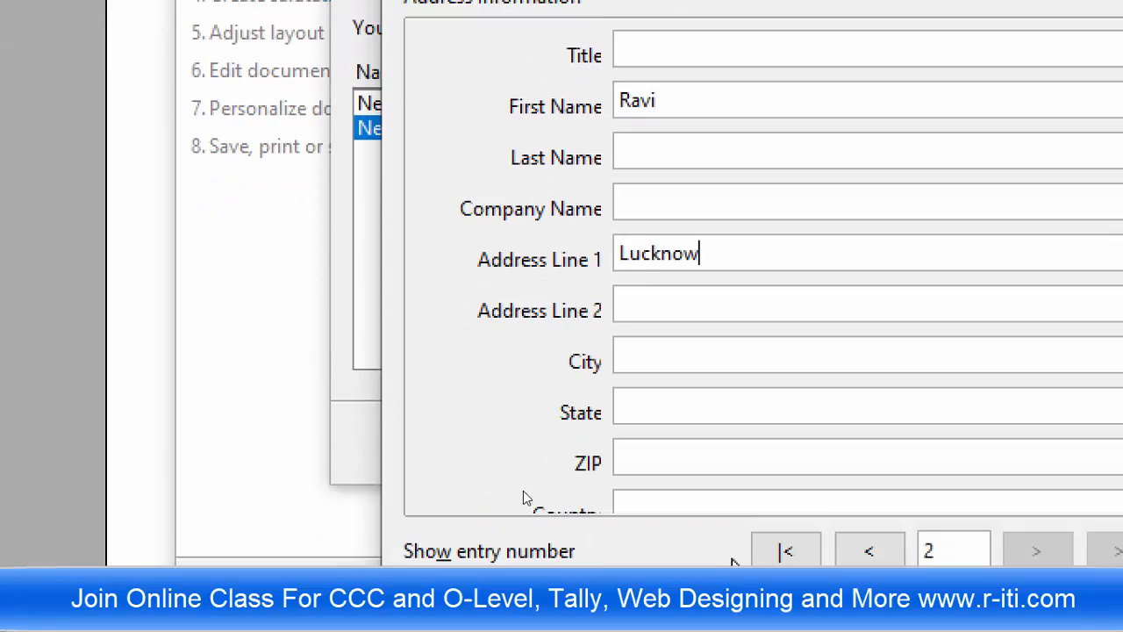
scroll(672, 444, down, 5)
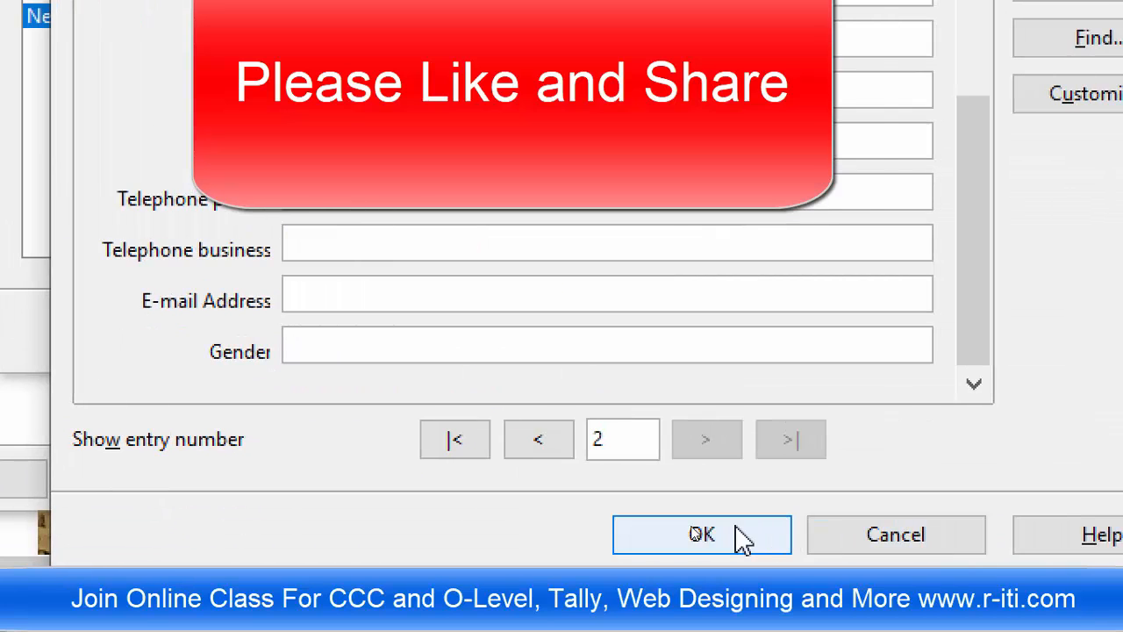
- Save the address list as mycontact in the Documents folder and use it as the recipient list
click(743, 536)
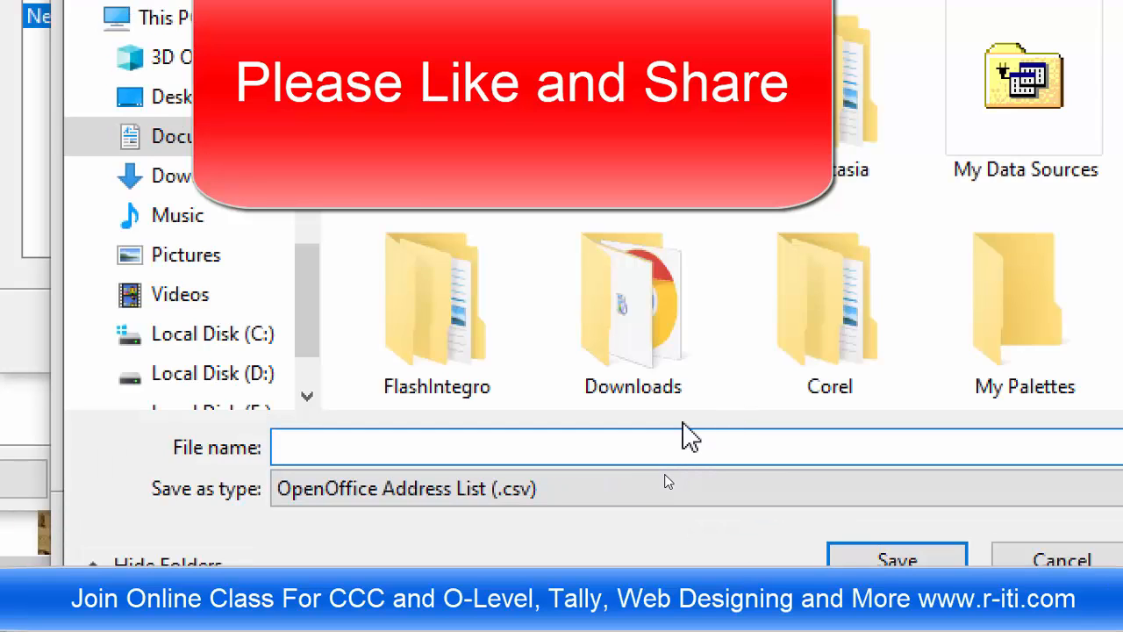
text(mycontact)
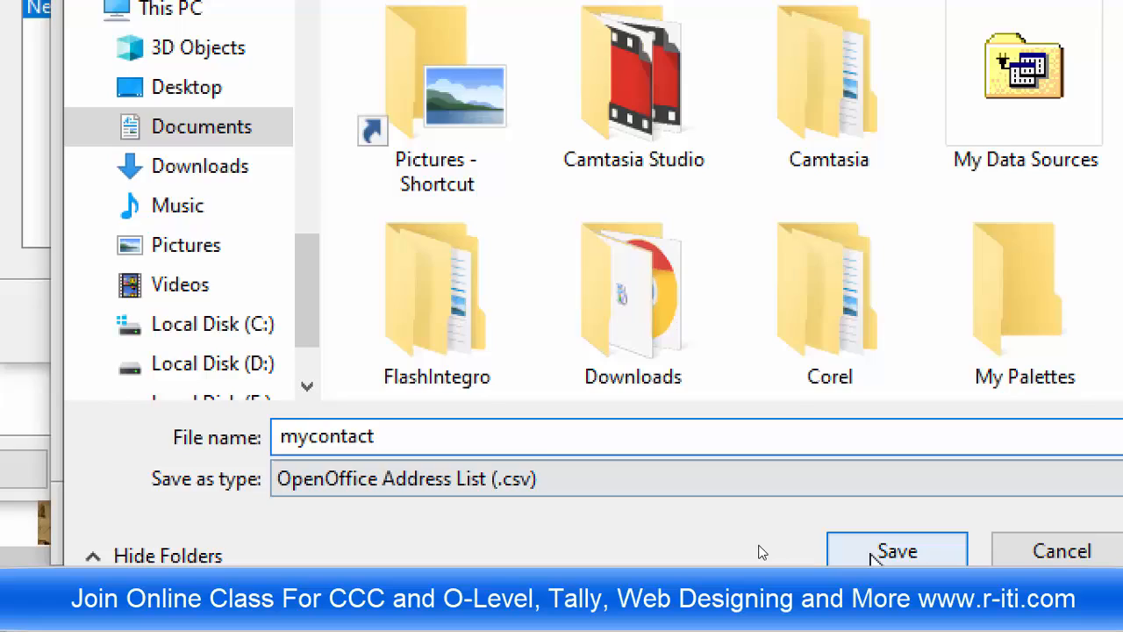
click(877, 561)
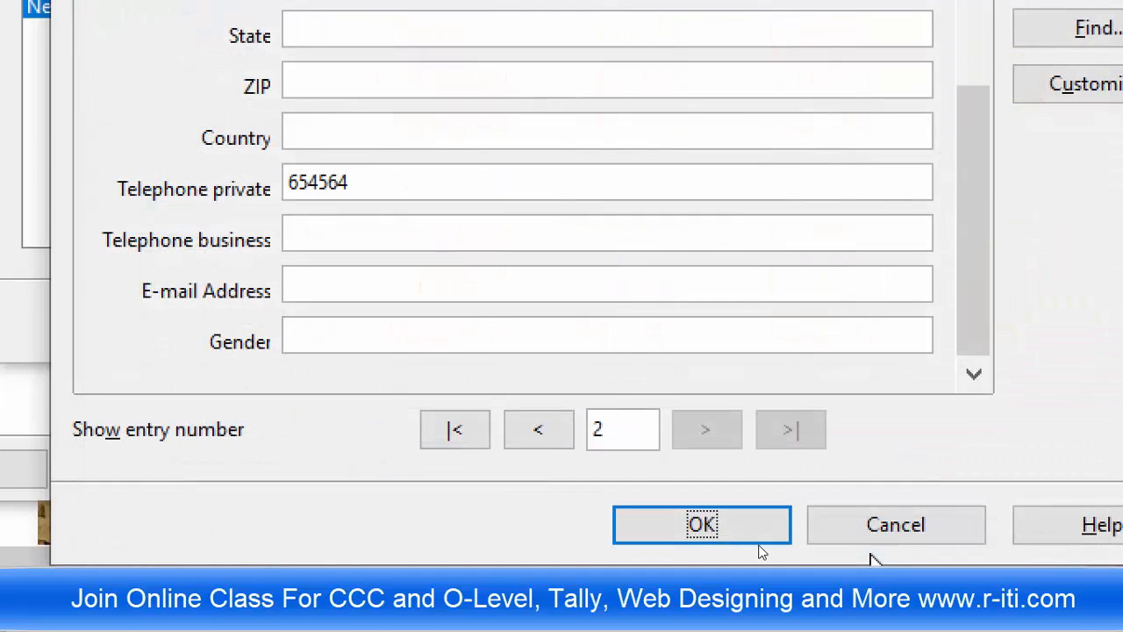
click(756, 537)
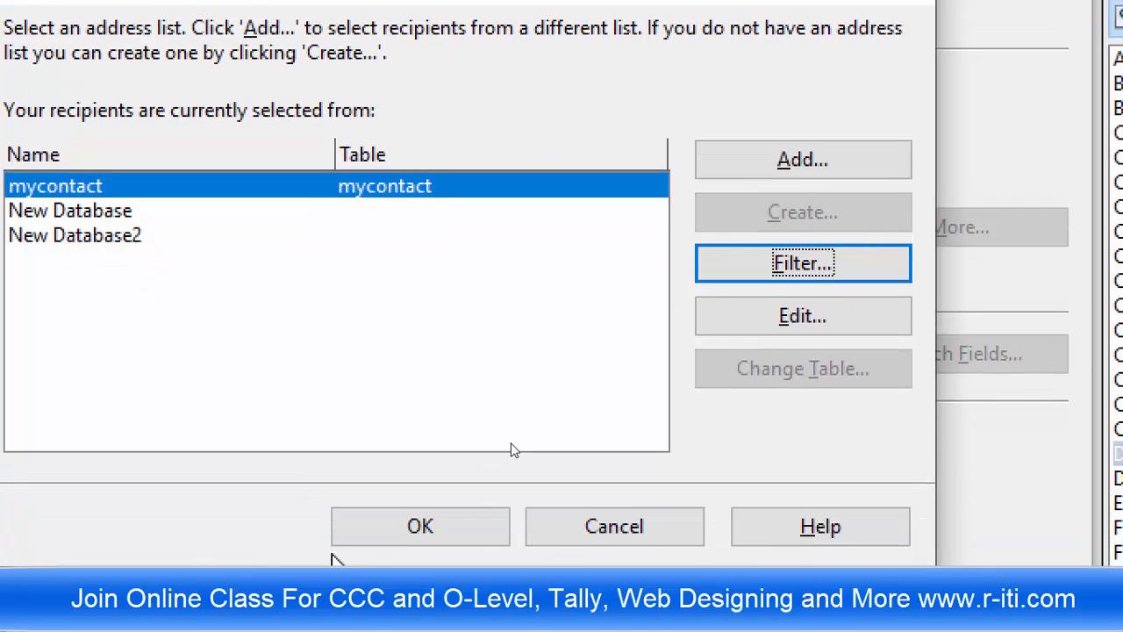
click(389, 524)
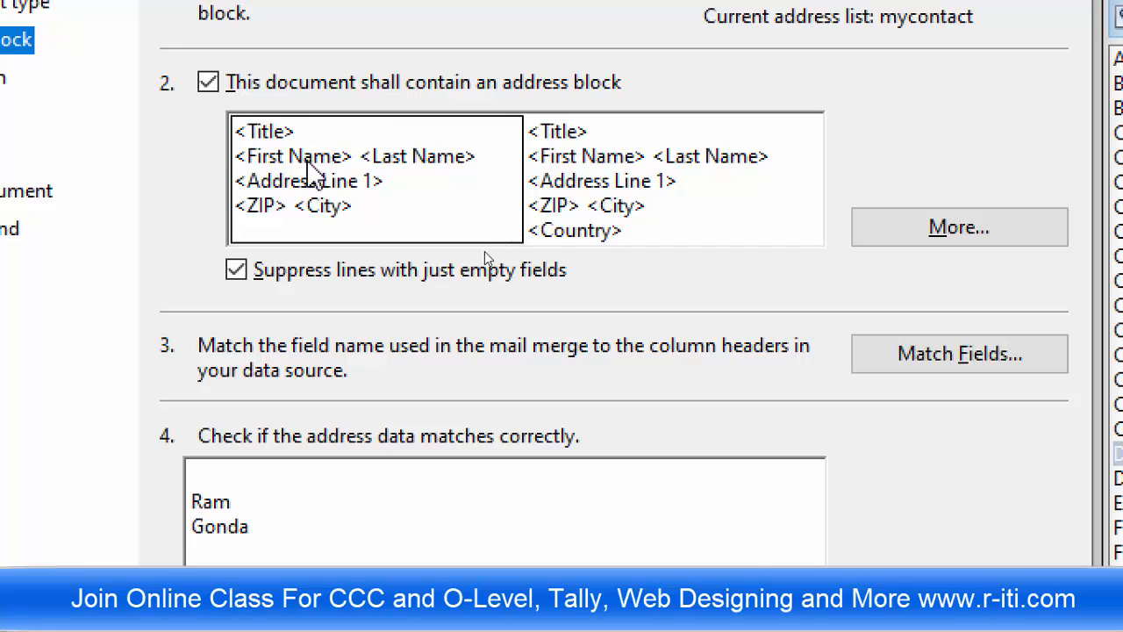
- Turn the document's address block off and on again, and match the Title address element to < none >
click(208, 83)
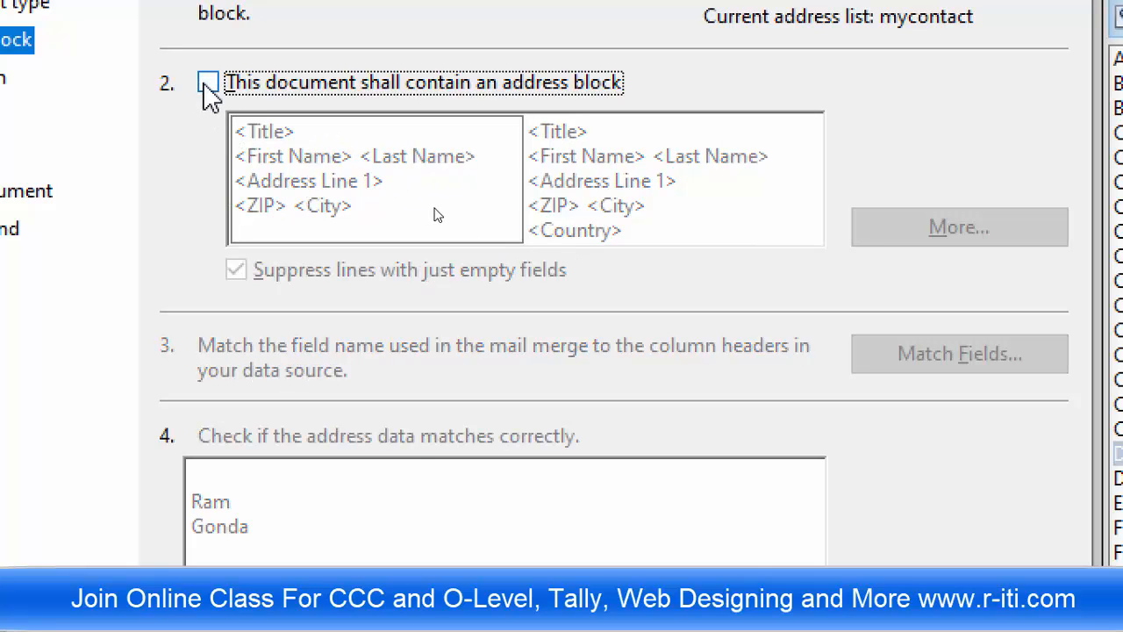
click(208, 83)
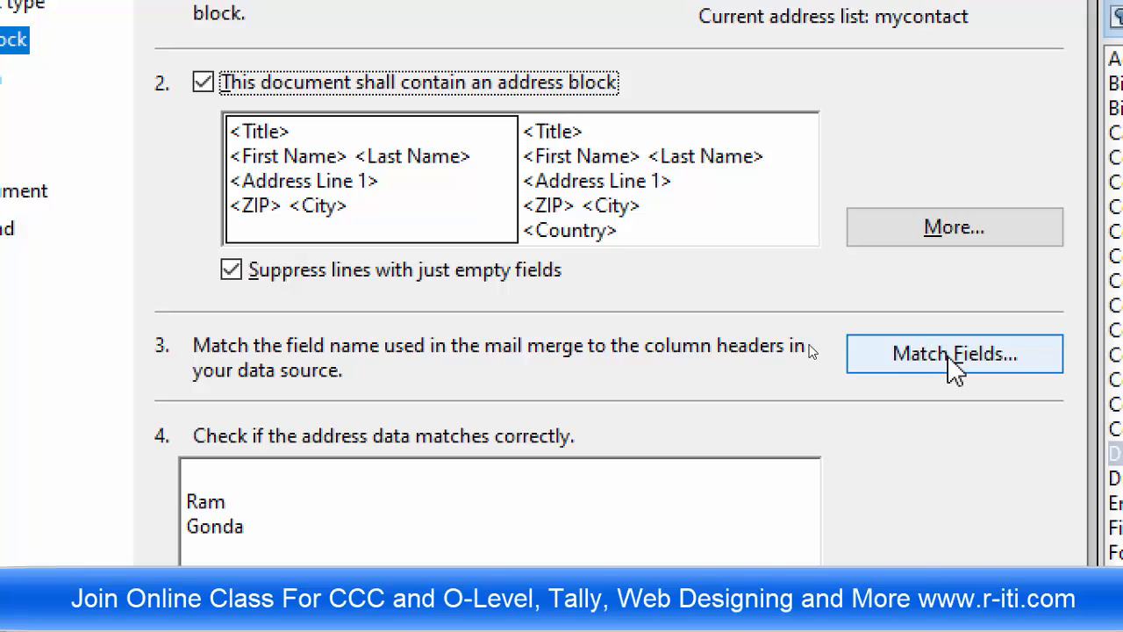
click(955, 361)
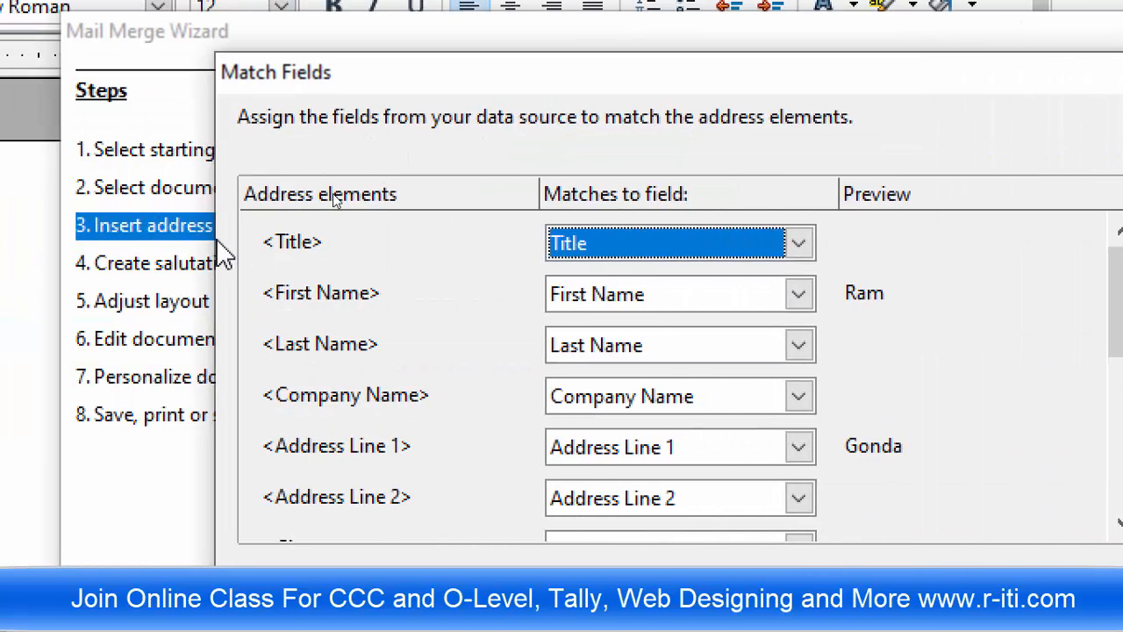
click(794, 246)
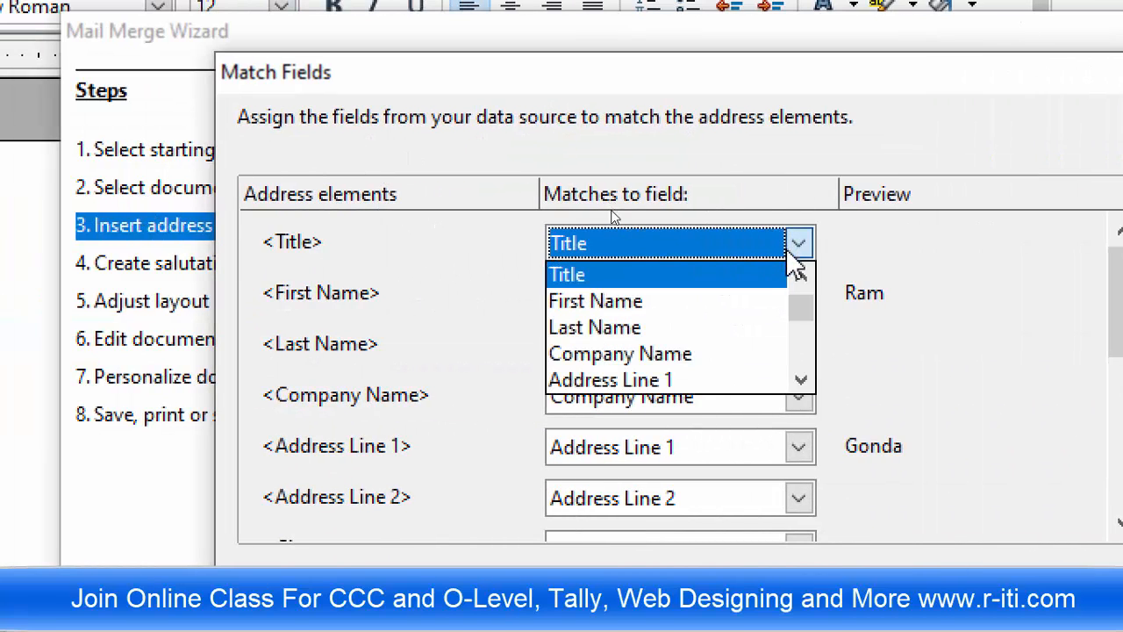
drag(802, 306, 803, 289)
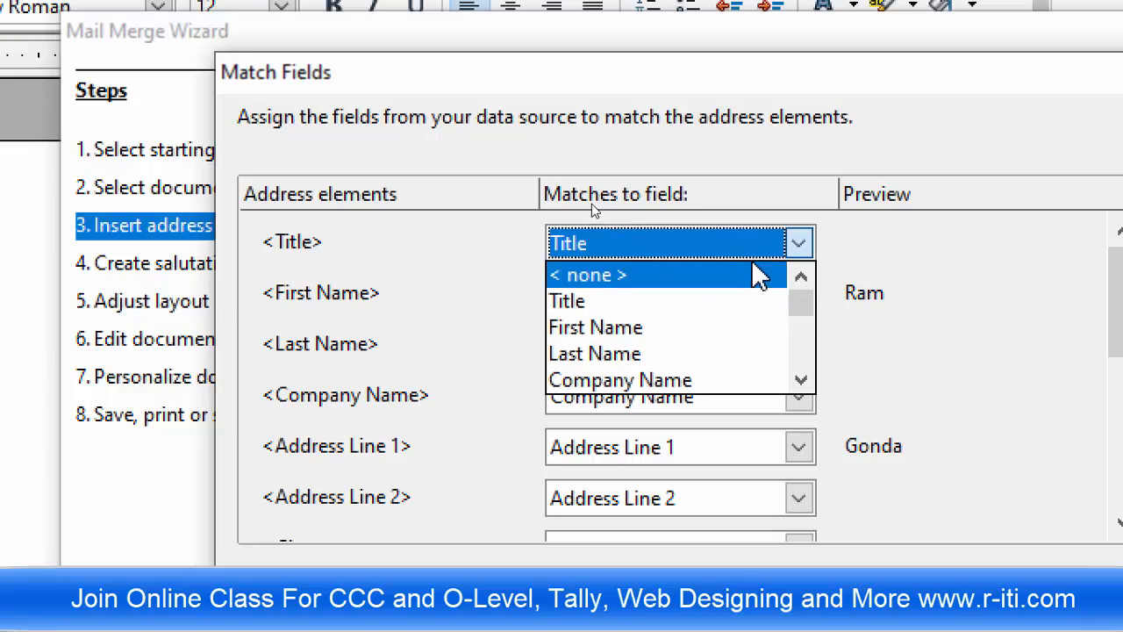
click(562, 279)
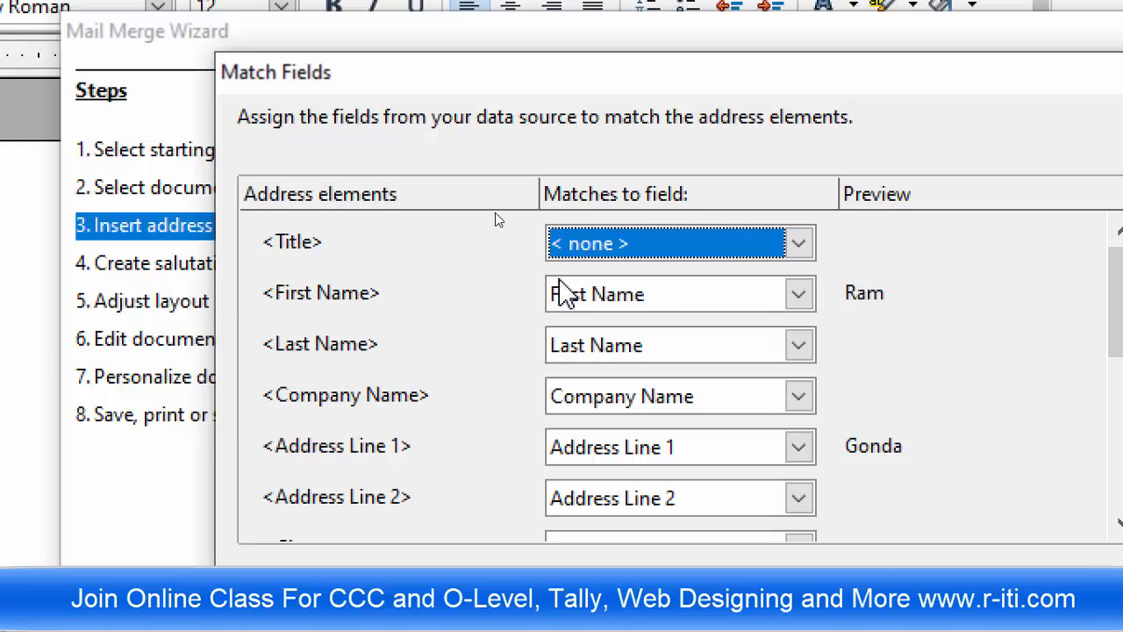
- Match the Last Name address element to < none > and the Company Name element to Address Line 1
click(800, 349)
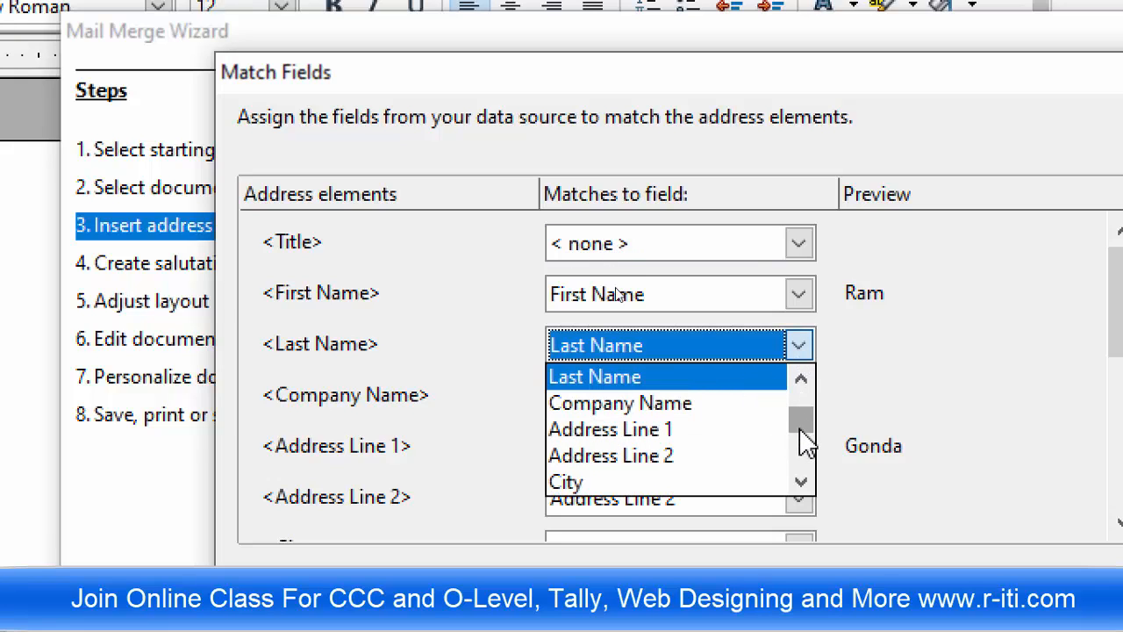
drag(801, 430, 797, 381)
click(779, 376)
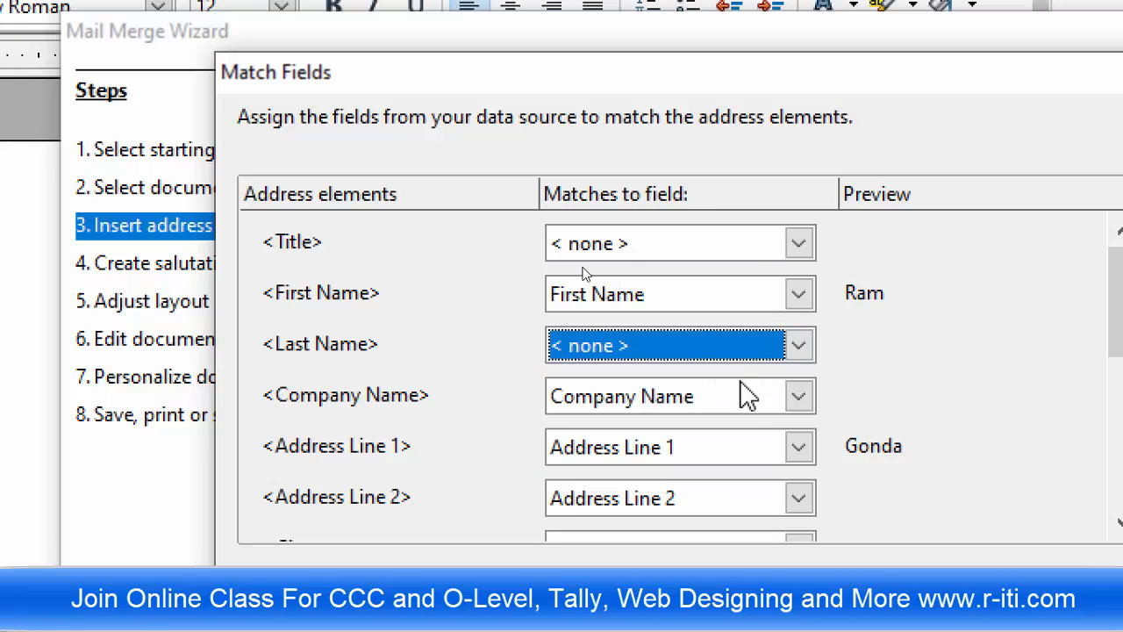
click(801, 397)
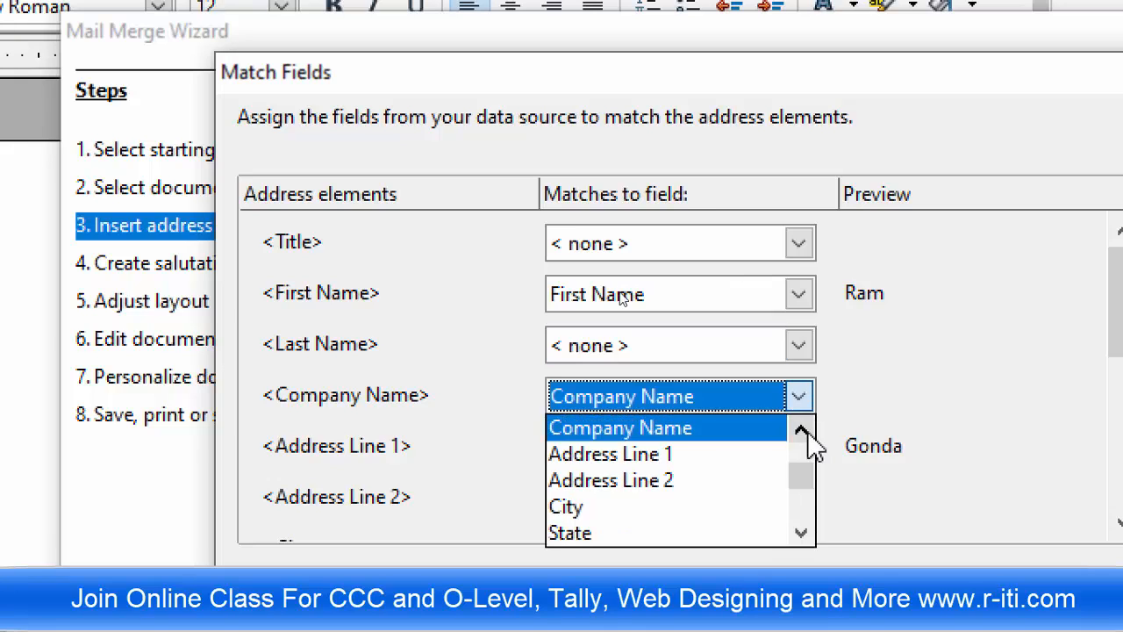
click(708, 450)
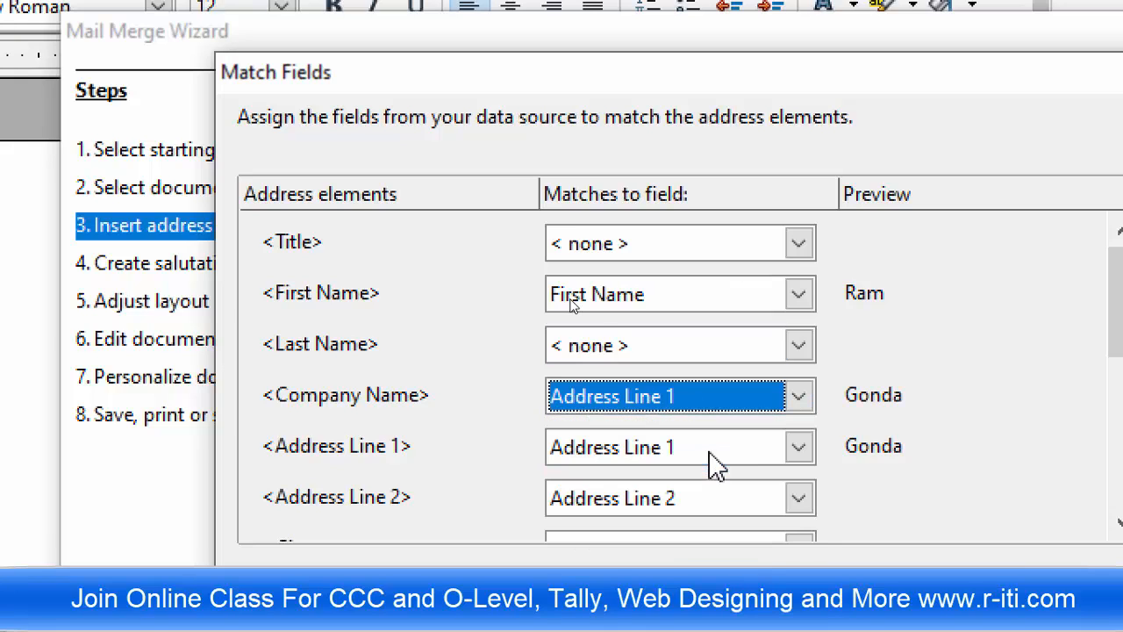
- Match the Address Line 1 address element to the Telephone private field
click(801, 448)
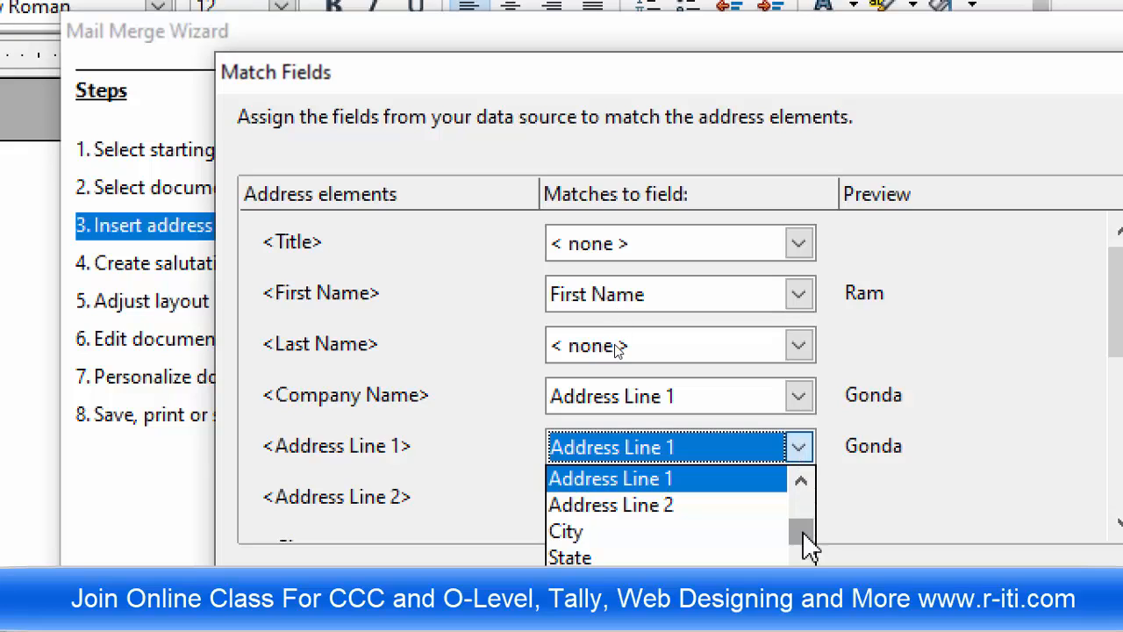
drag(800, 536, 800, 563)
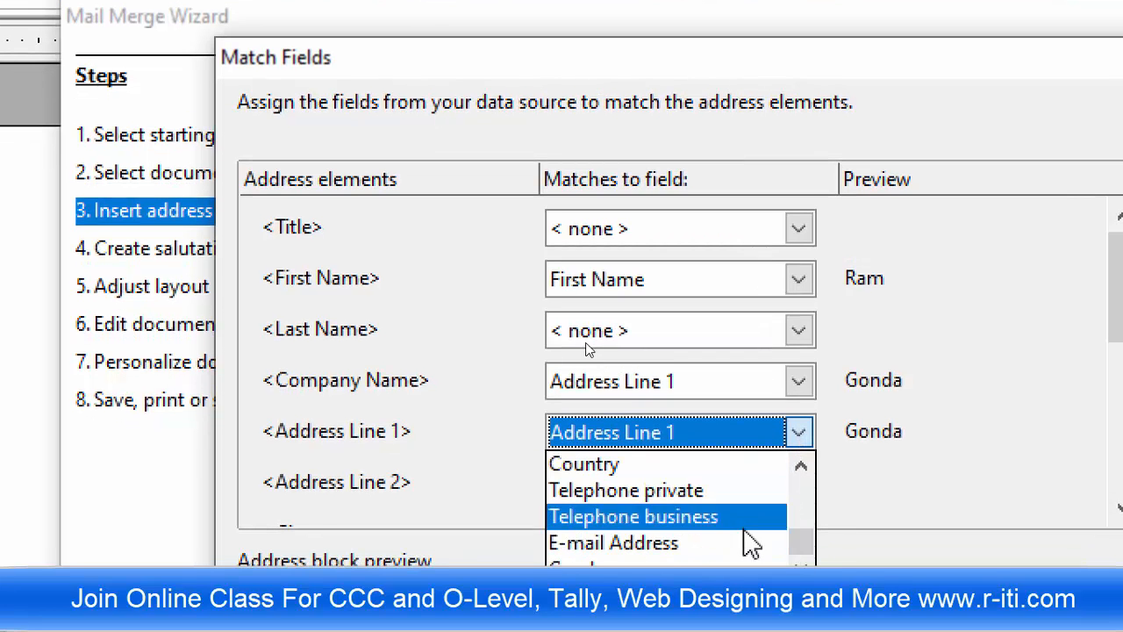
click(724, 492)
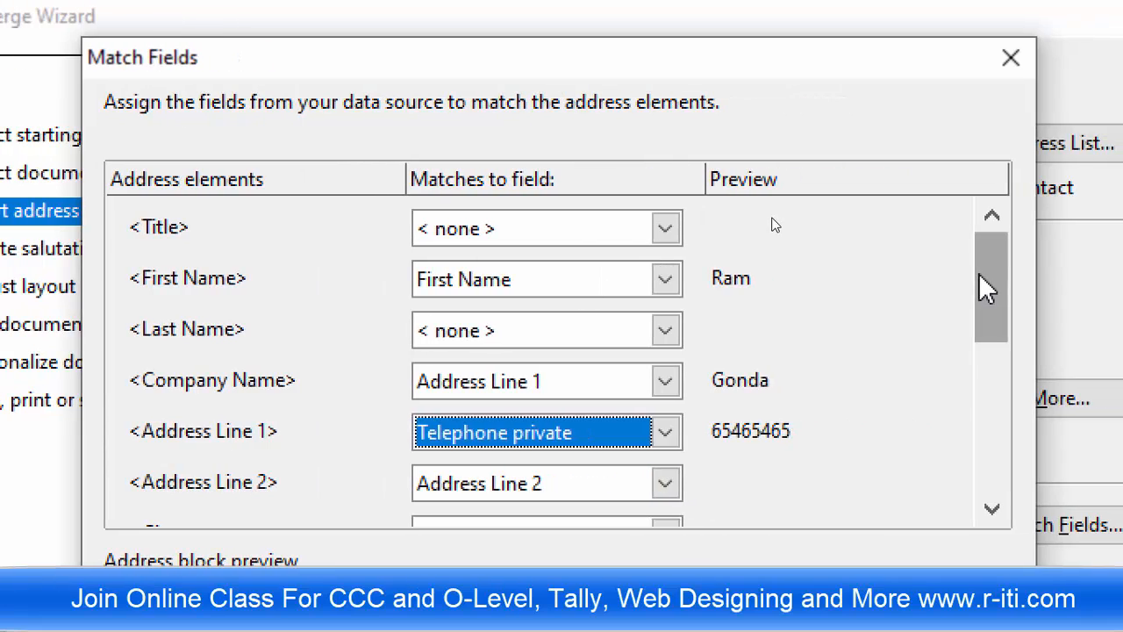
- Match the Telephone private address element to < none >
drag(986, 290, 983, 449)
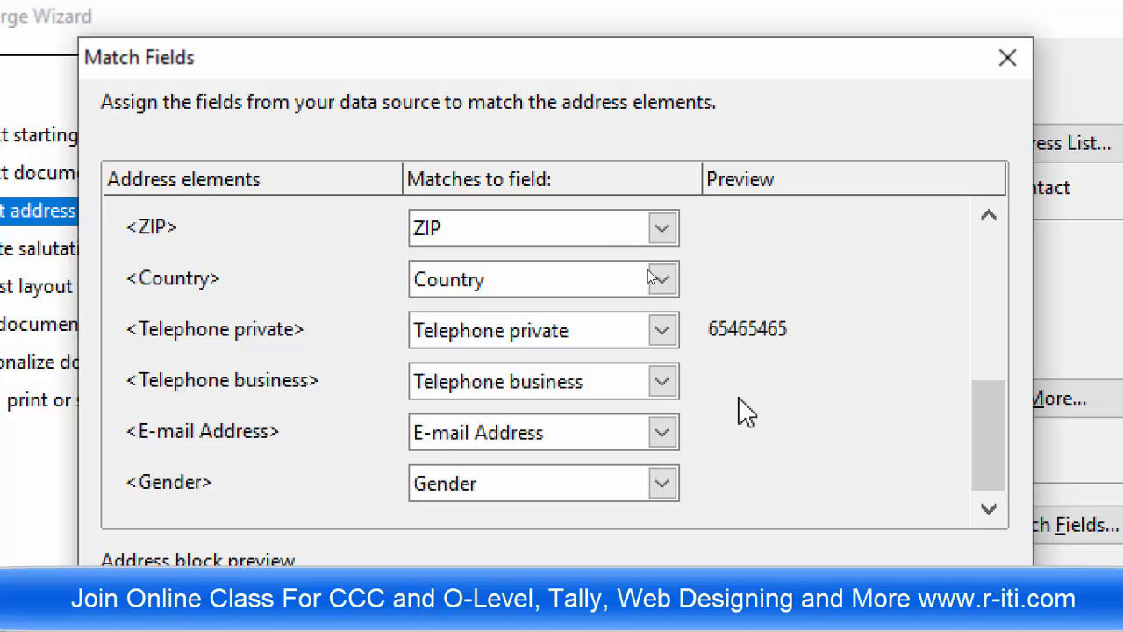
click(672, 335)
scroll(664, 443, up, 4)
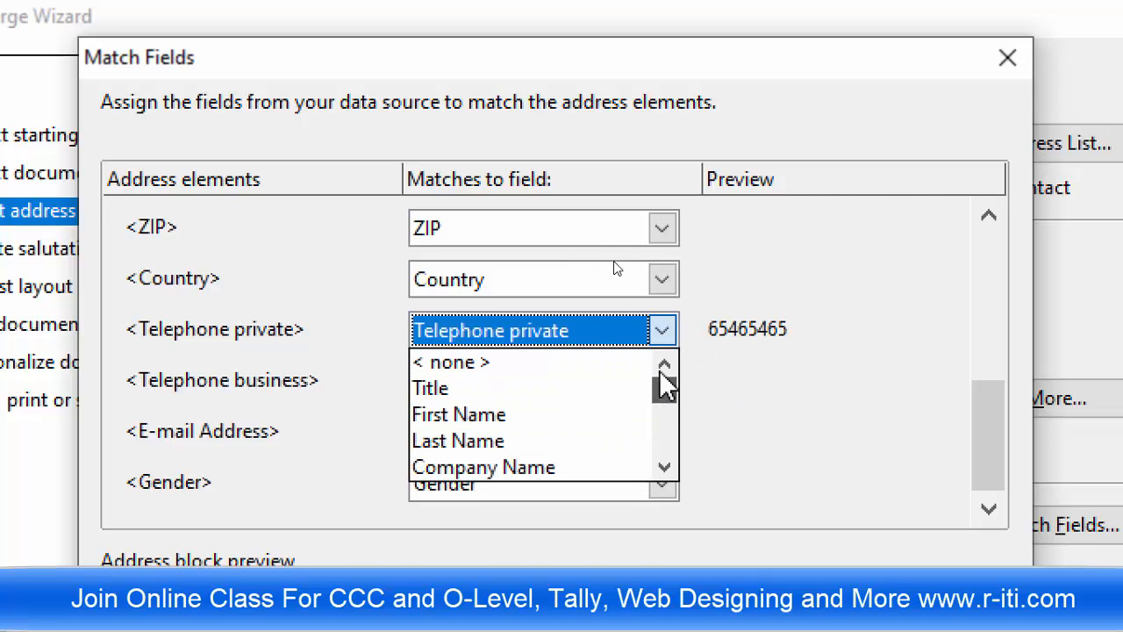
click(583, 368)
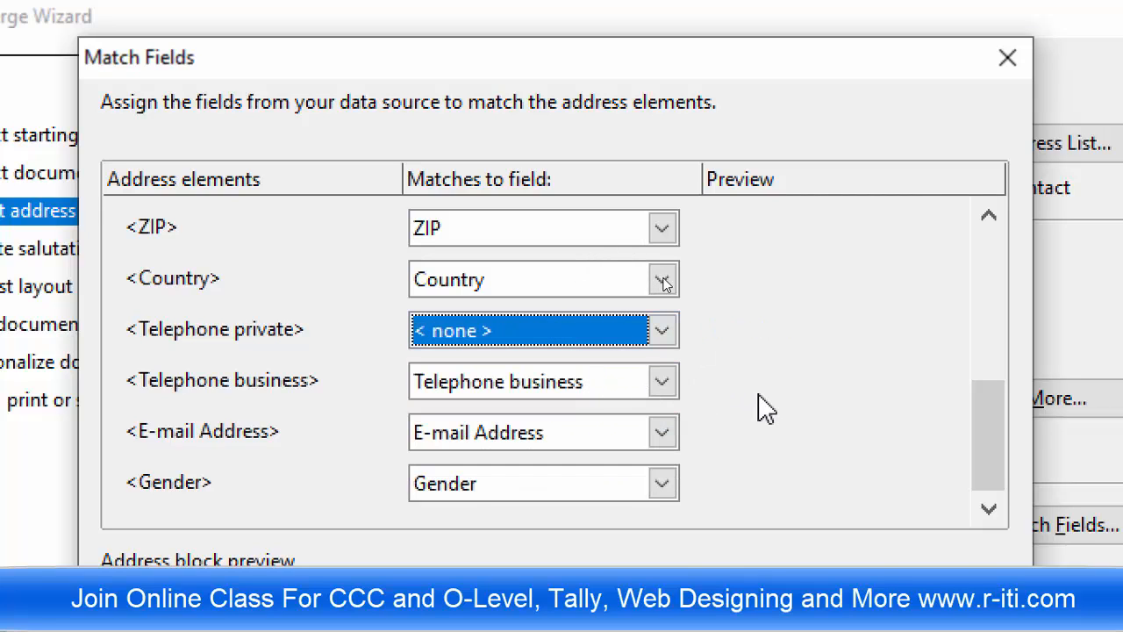
- Check the matched address elements against the address block preview and accept the field assignments
scroll(703, 549, down, 3)
scroll(701, 514, up, 2)
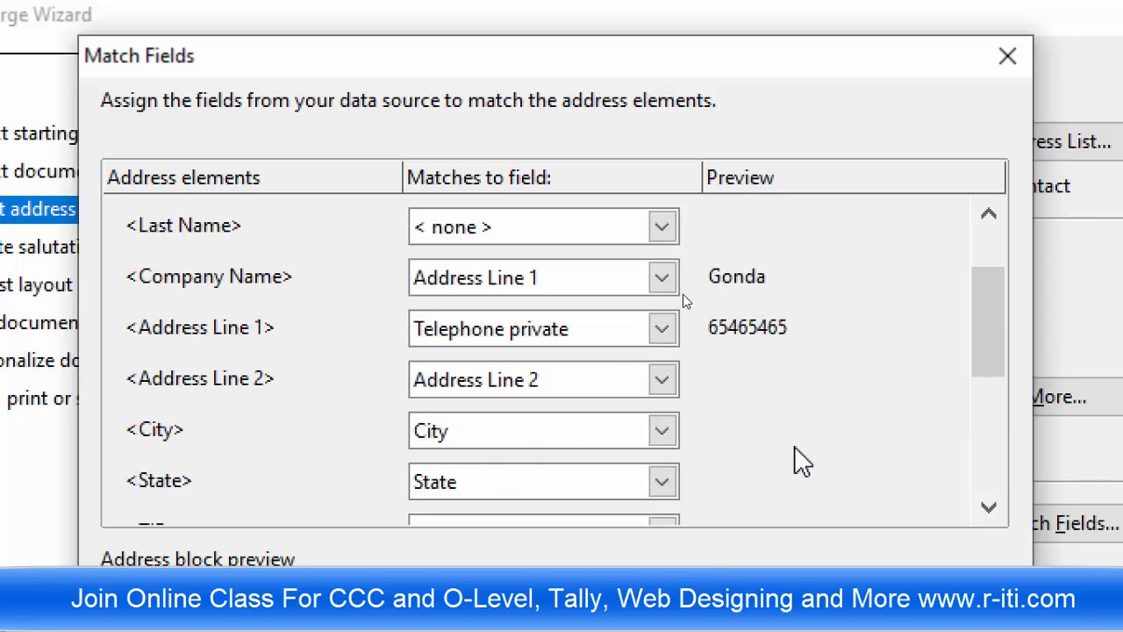
scroll(815, 397, up, 1)
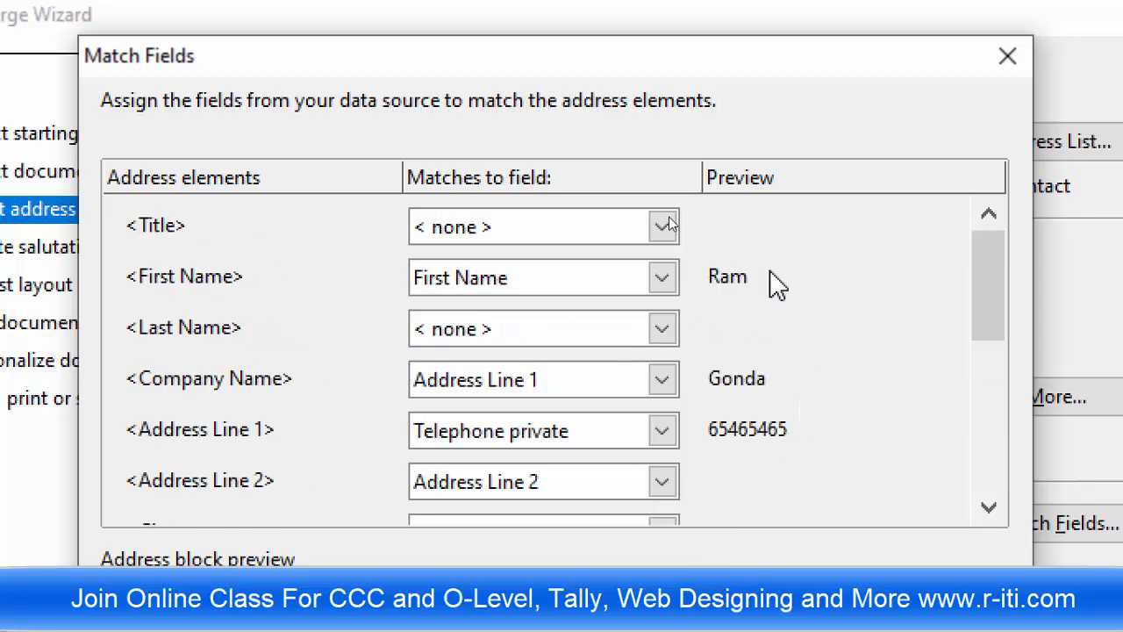
drag(977, 337, 983, 521)
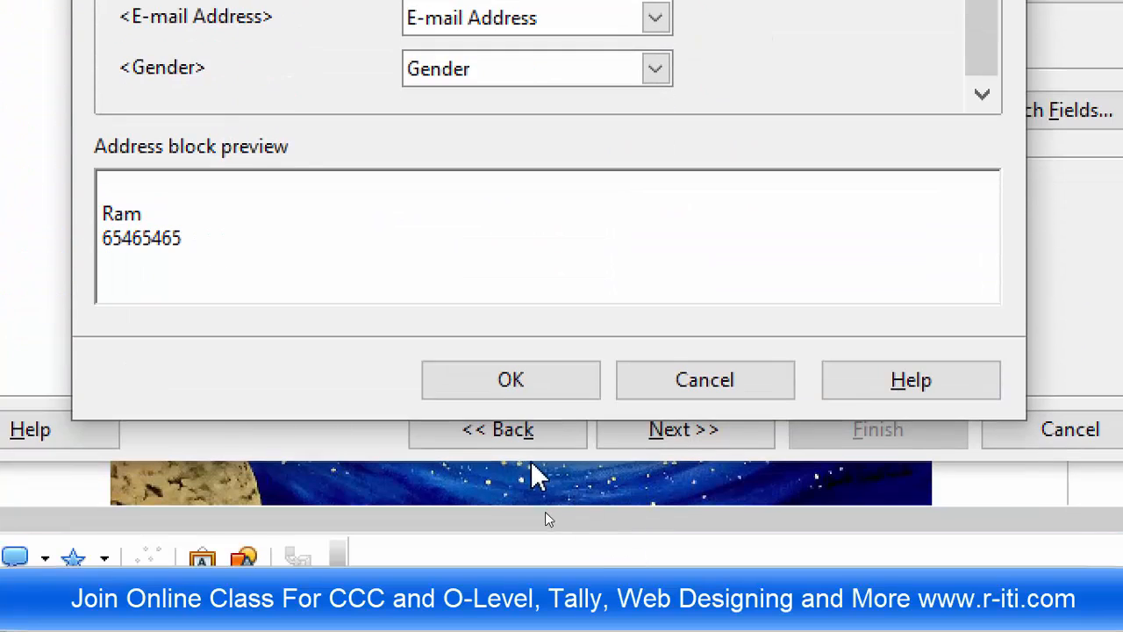
click(501, 437)
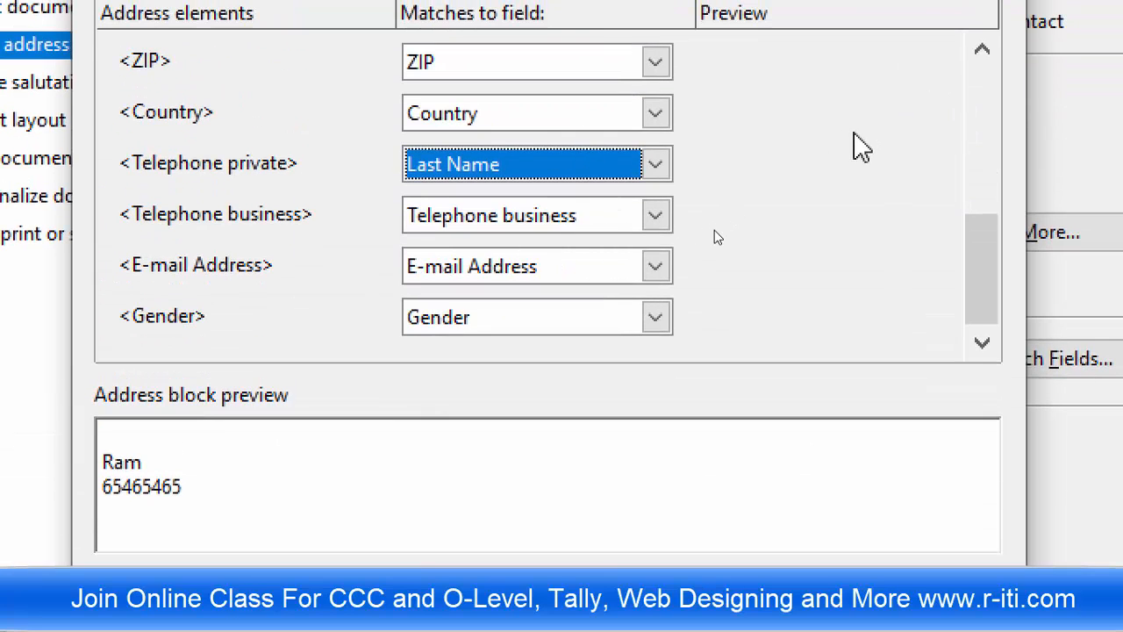
click(656, 166)
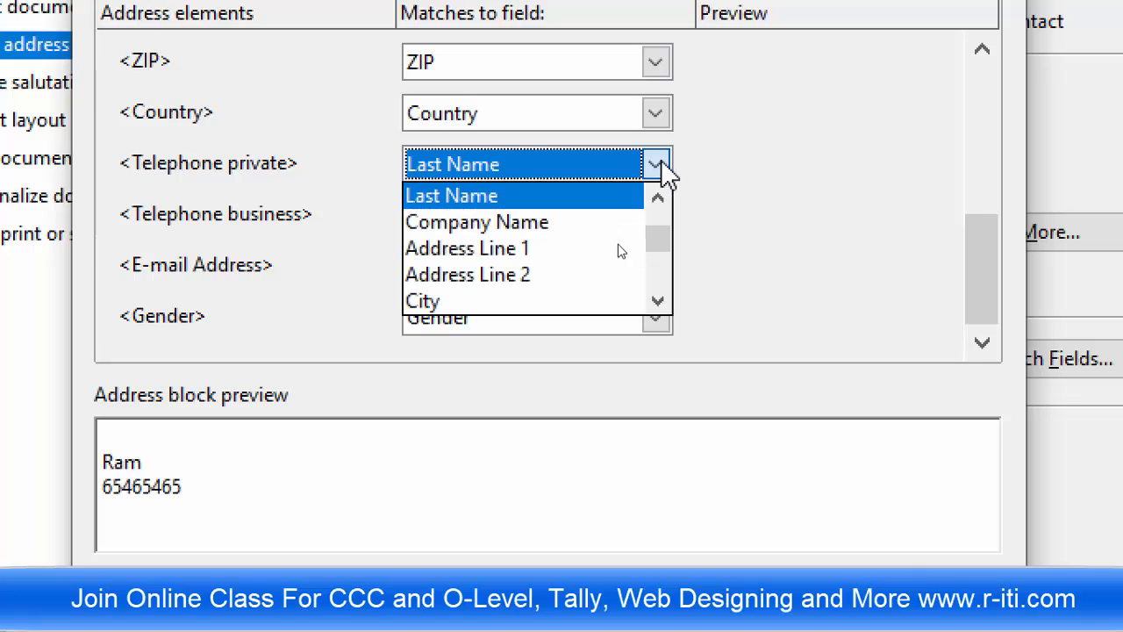
click(808, 174)
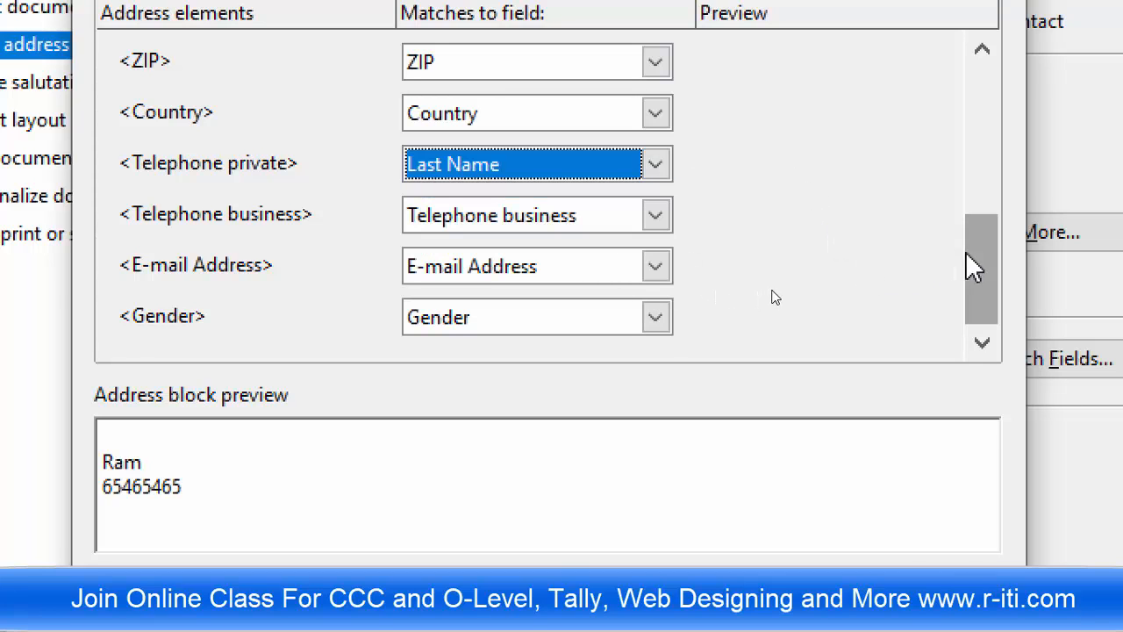
drag(972, 263, 979, 94)
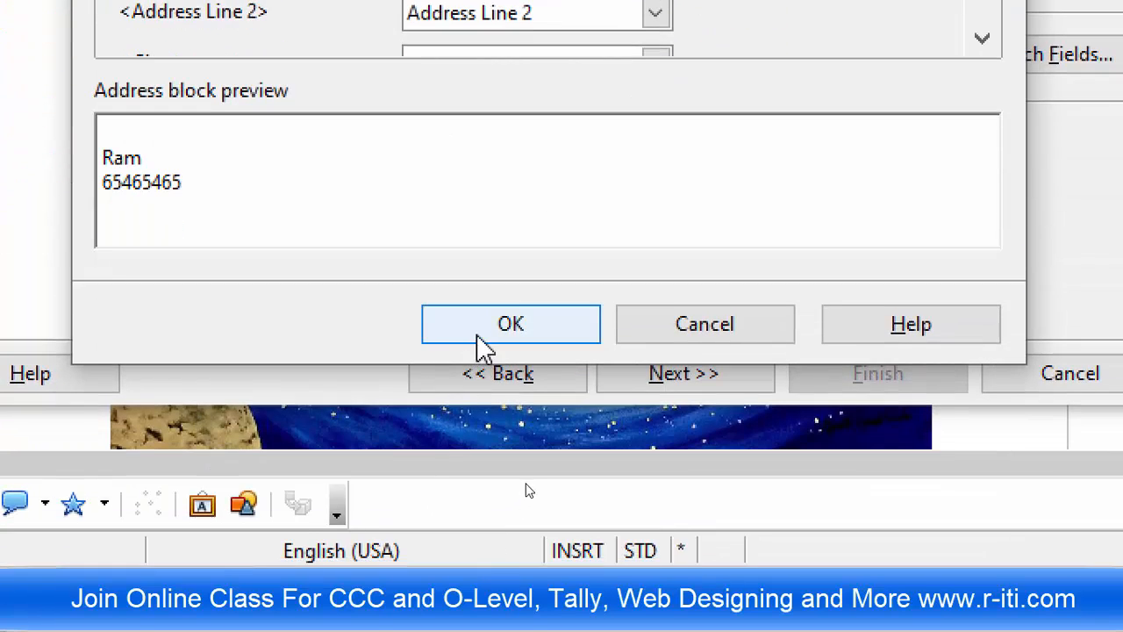
click(479, 472)
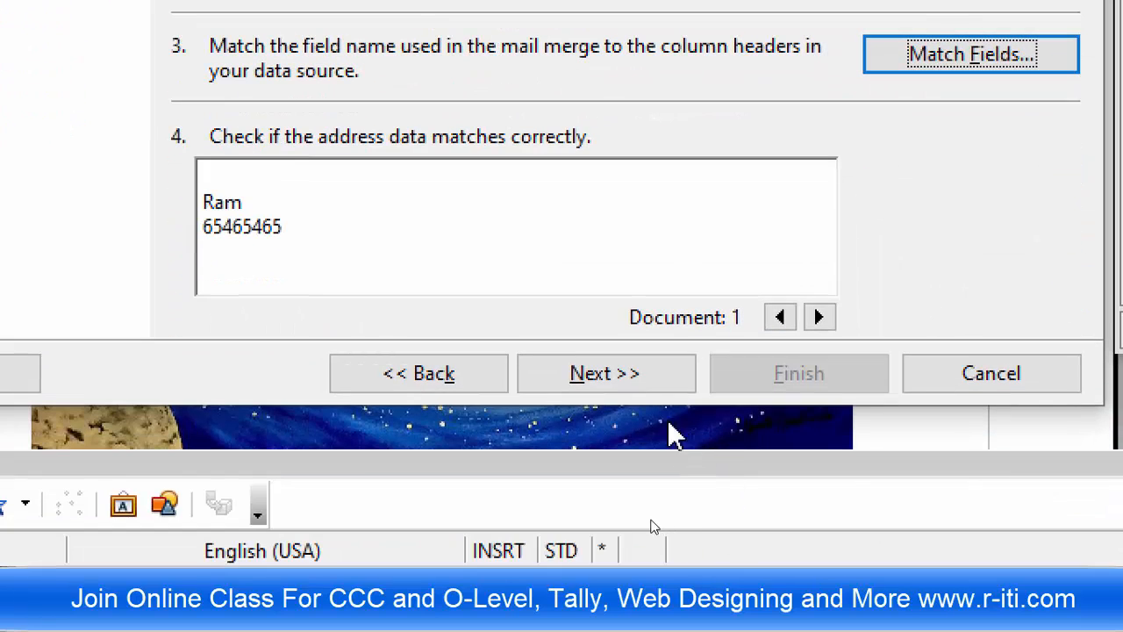
- Keep the personalized male salutation "Dear Mr. <Last Name>," and continue to the layout of address block and salutation
click(621, 381)
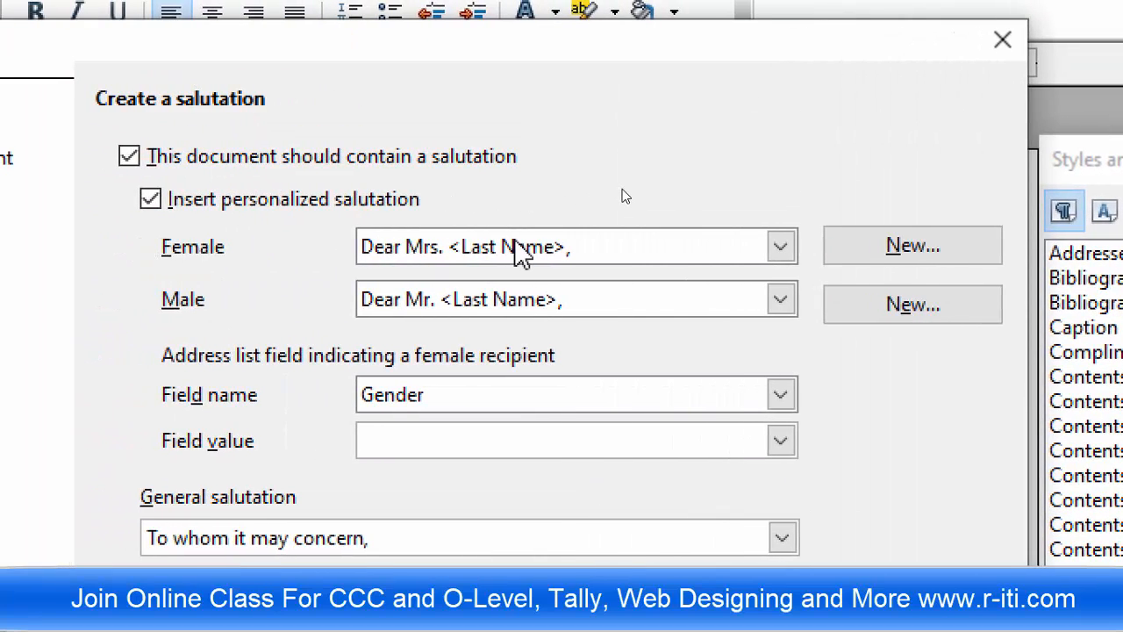
click(531, 303)
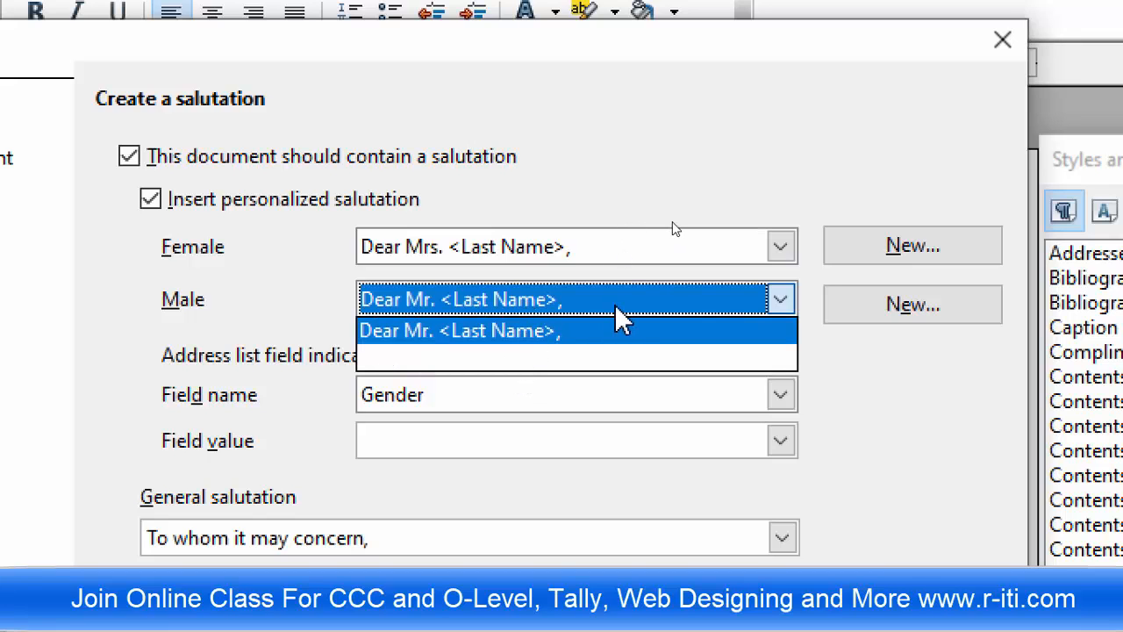
click(778, 314)
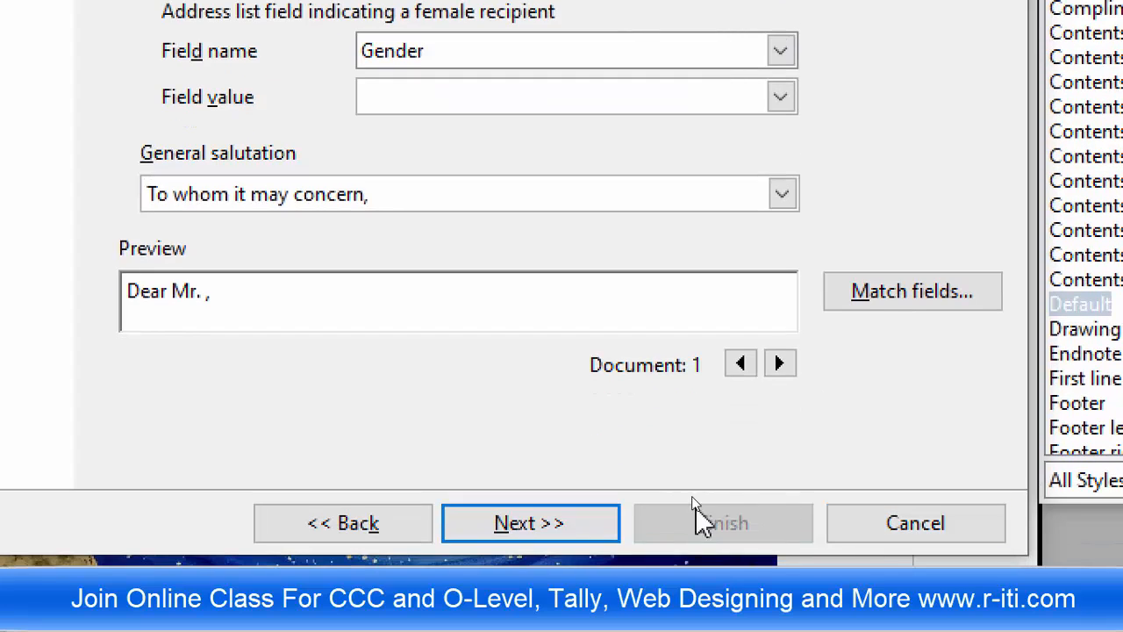
key(Return)
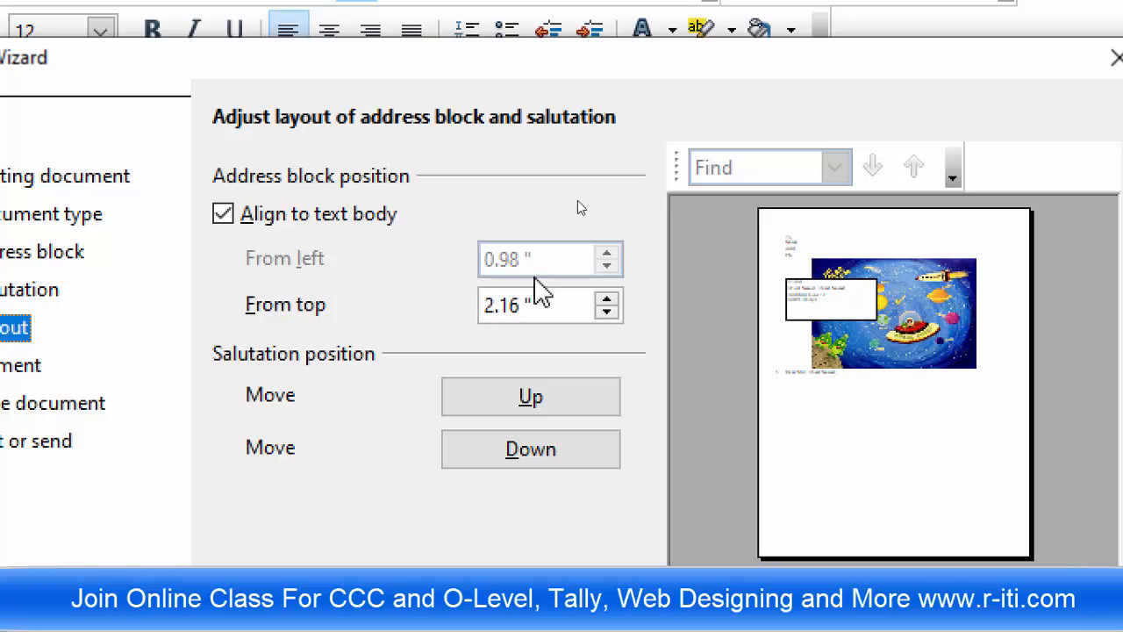
- Adjust the salutation's position in the letter layout by moving it up and down around the picture and address text
click(542, 405)
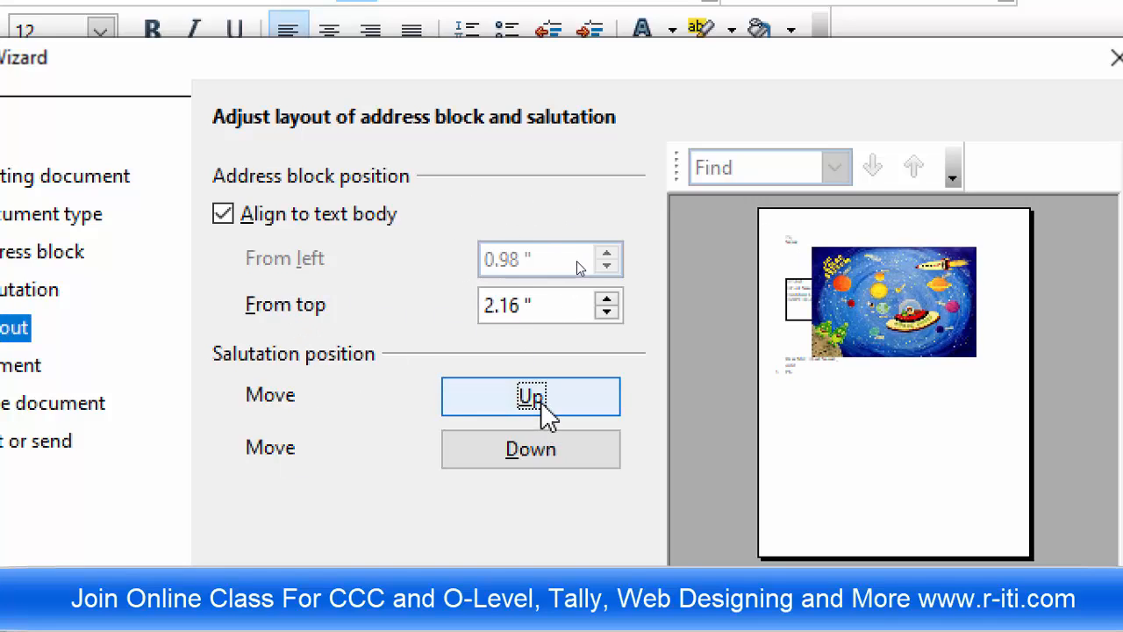
click(536, 461)
click(536, 462)
click(542, 463)
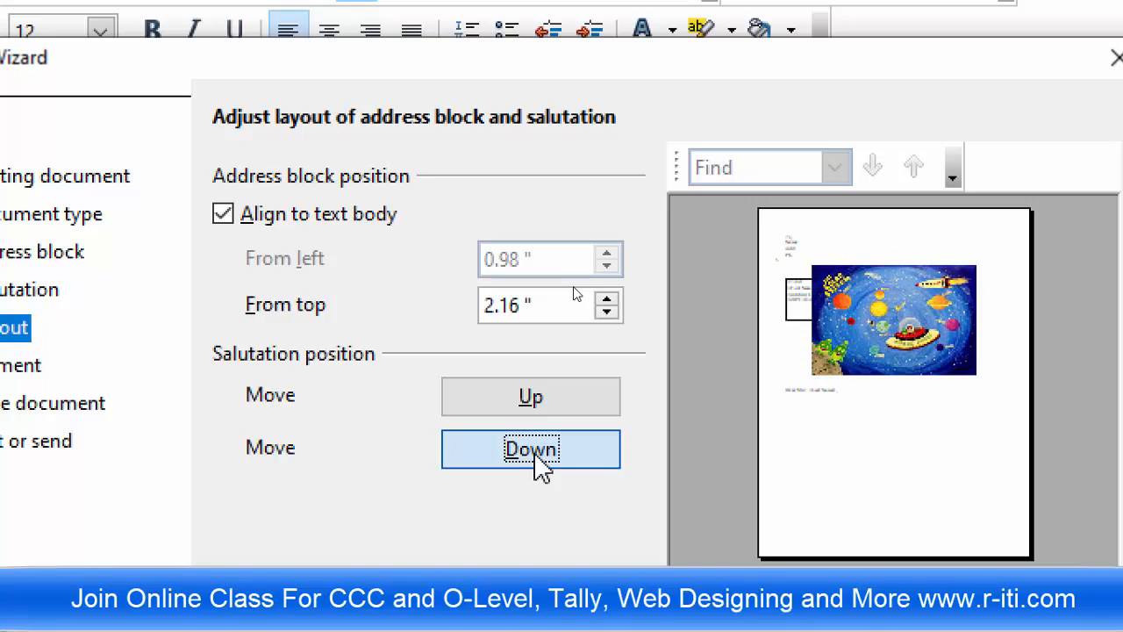
click(533, 402)
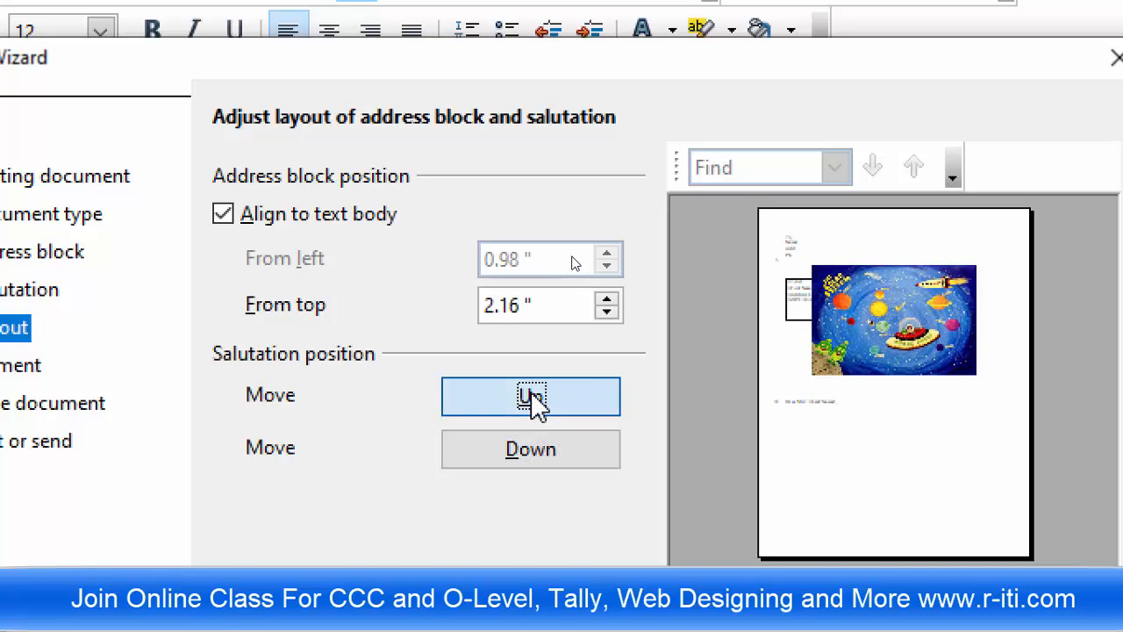
click(532, 401)
click(532, 401)
click(533, 401)
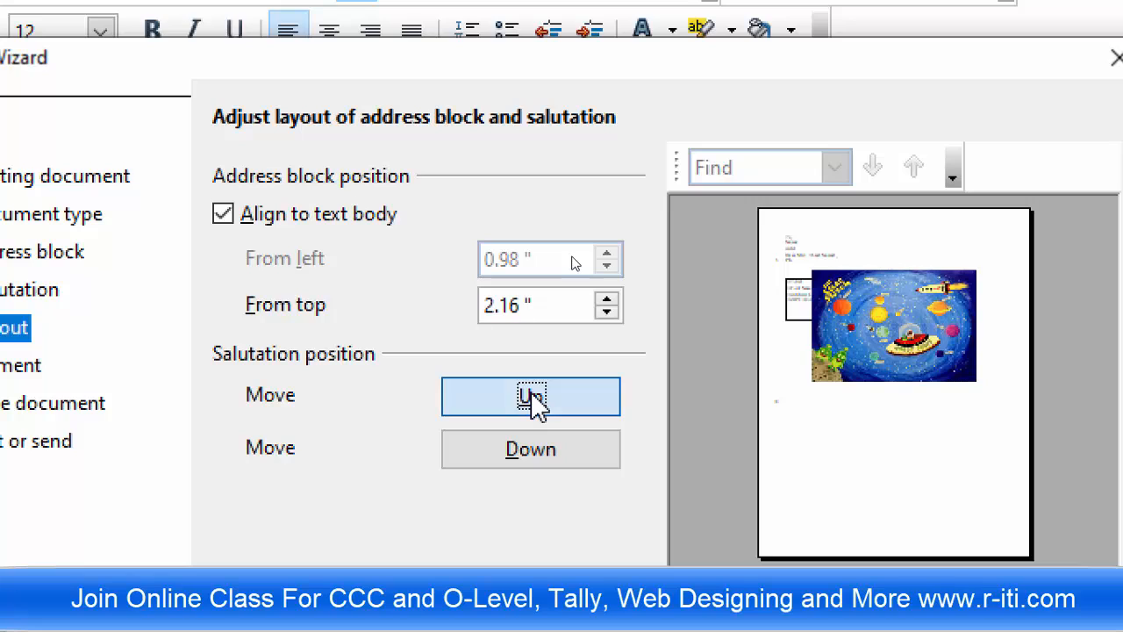
click(532, 402)
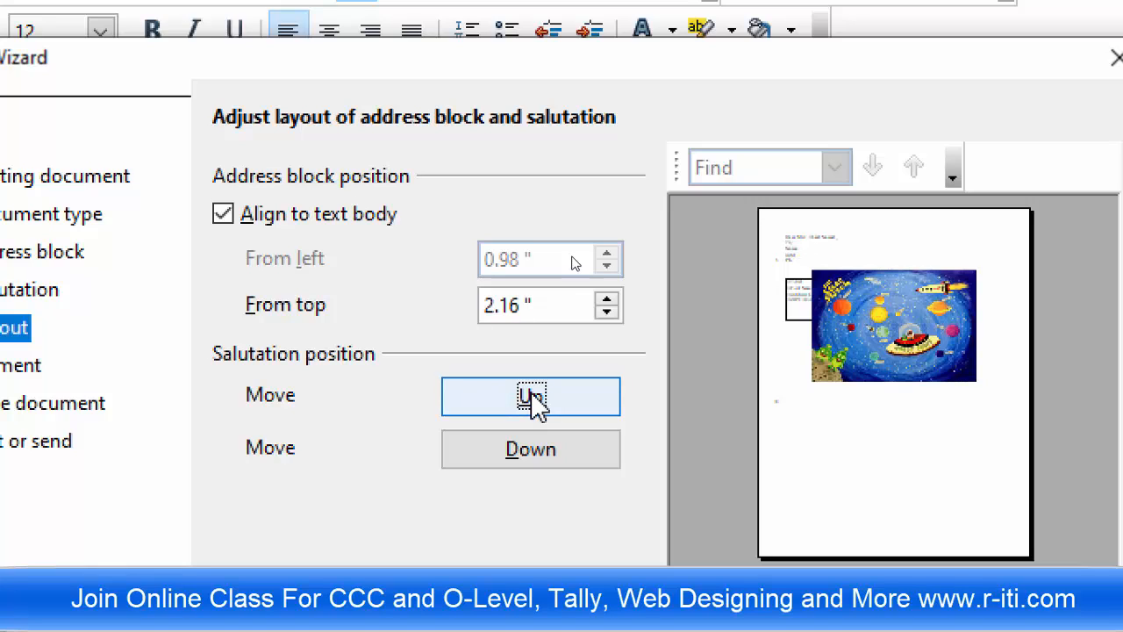
click(530, 459)
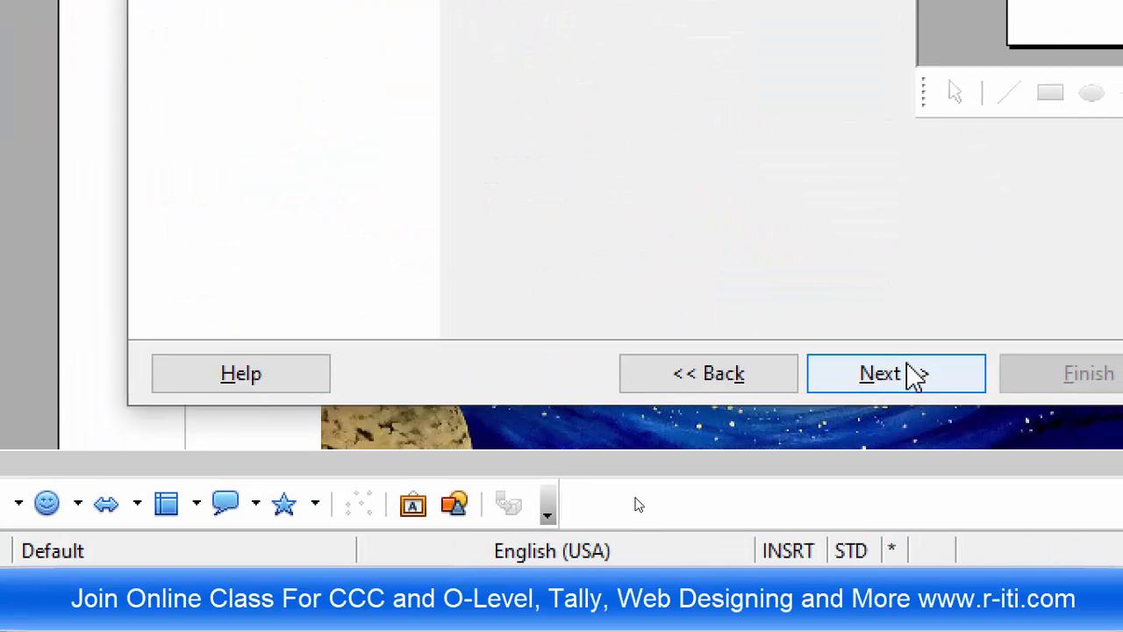
- Advance the mail merge to its save, print or send stage and review the merge fields and salutation lines in the letter
click(916, 375)
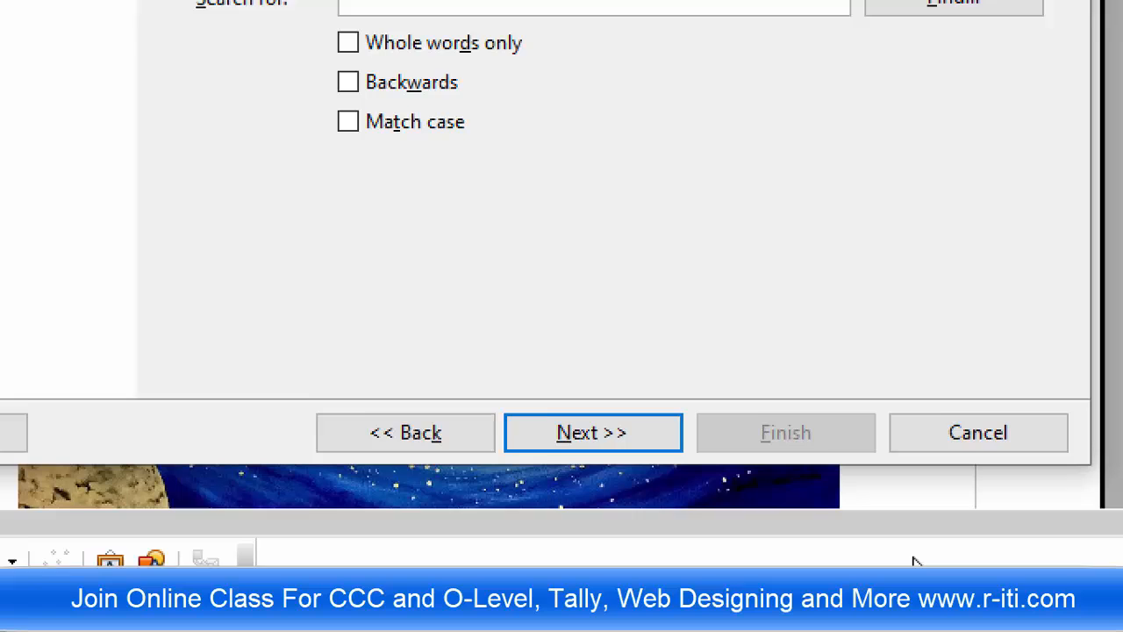
click(667, 430)
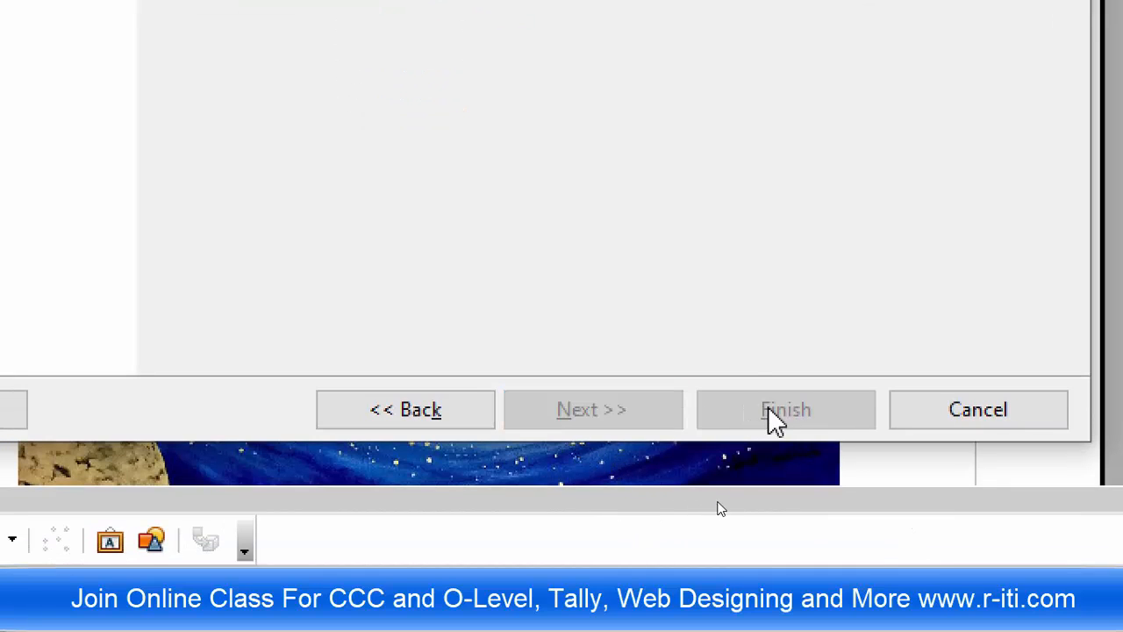
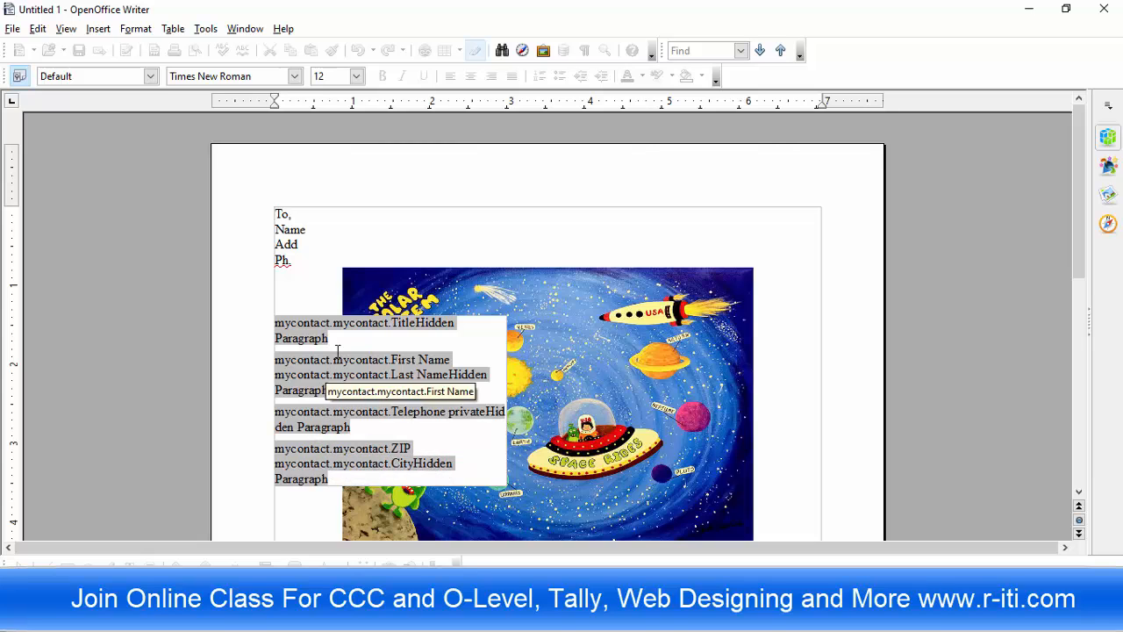
scroll(334, 386, down, 4)
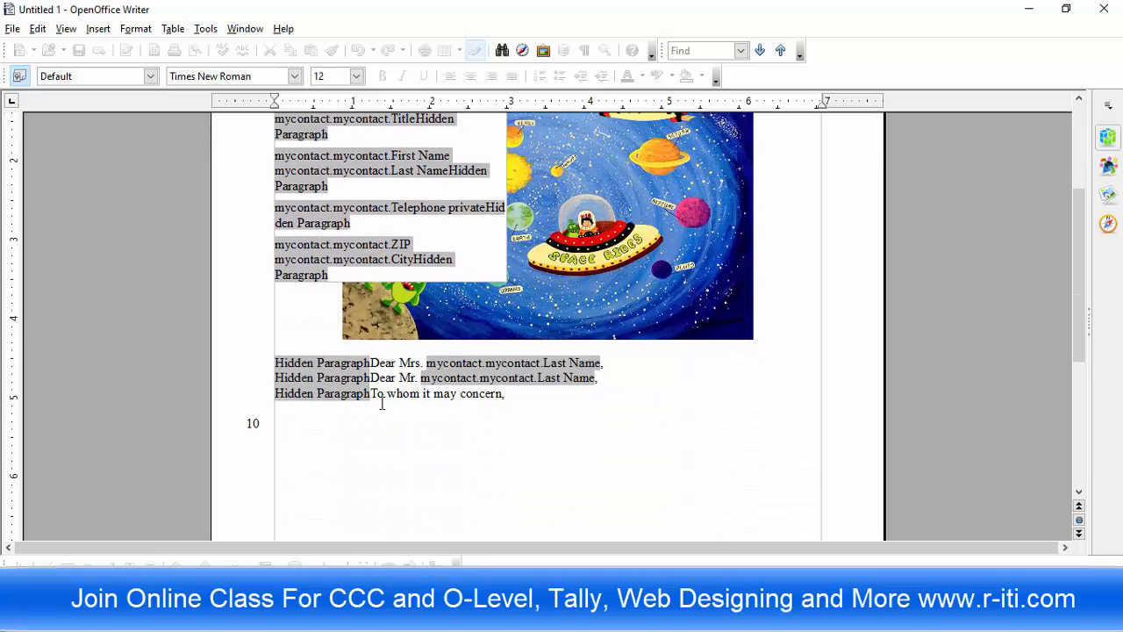
scroll(382, 403, down, 5)
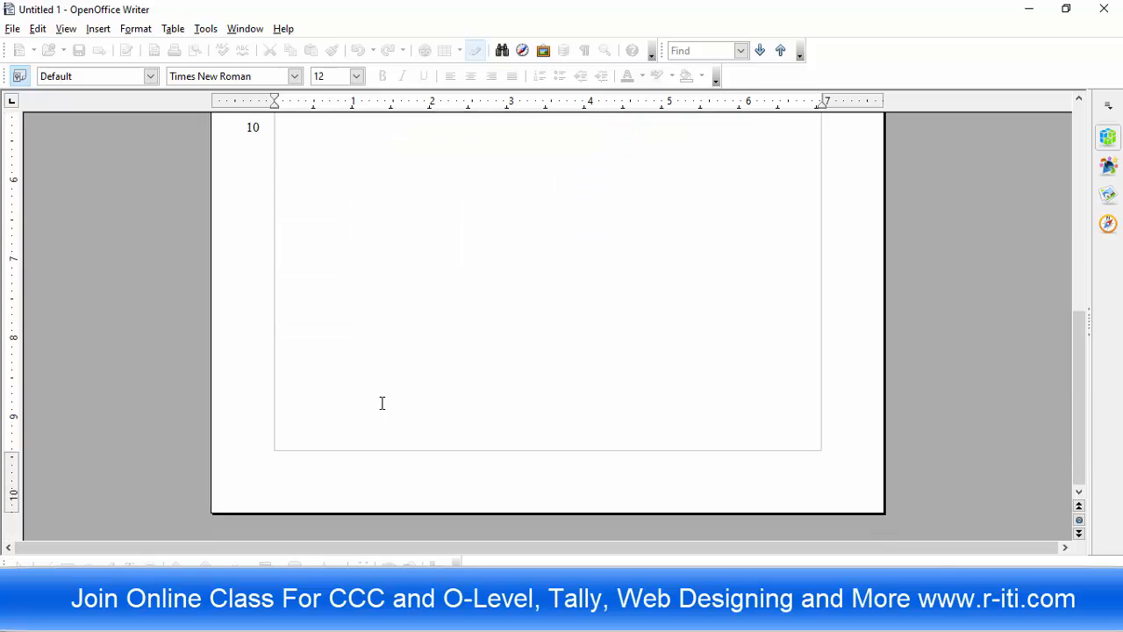
scroll(382, 403, up, 10)
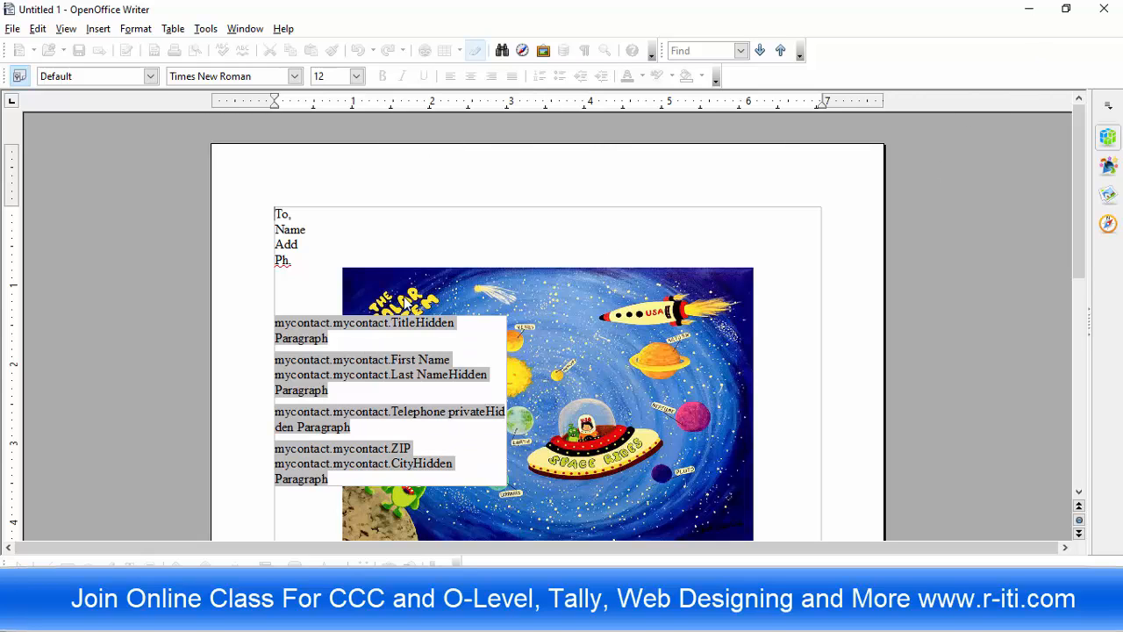
scroll(308, 358, down, 5)
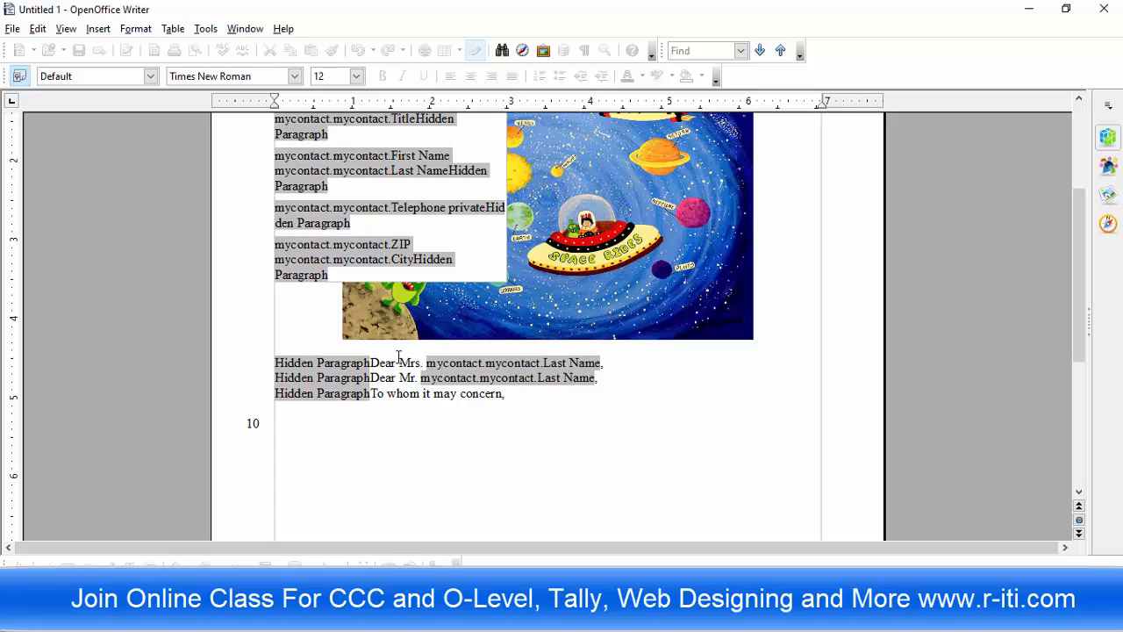
- Close the letter with the solar system picture, discarding its changes, and return the mail merge to the edit document stage
scroll(401, 356, down, 7)
scroll(401, 354, up, 11)
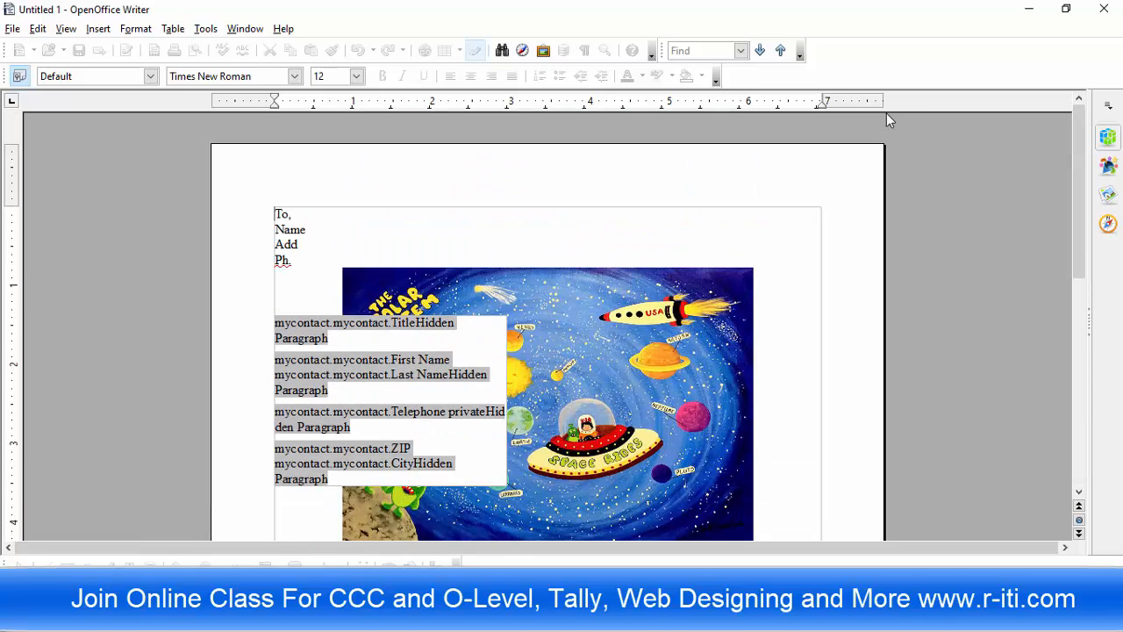
click(1104, 9)
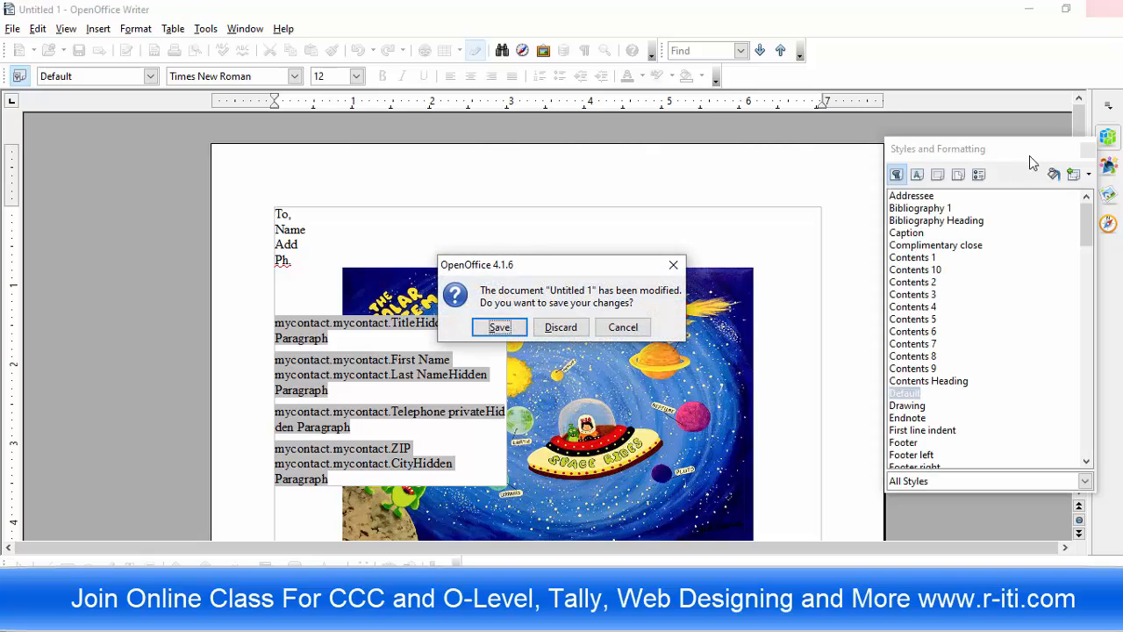
click(561, 327)
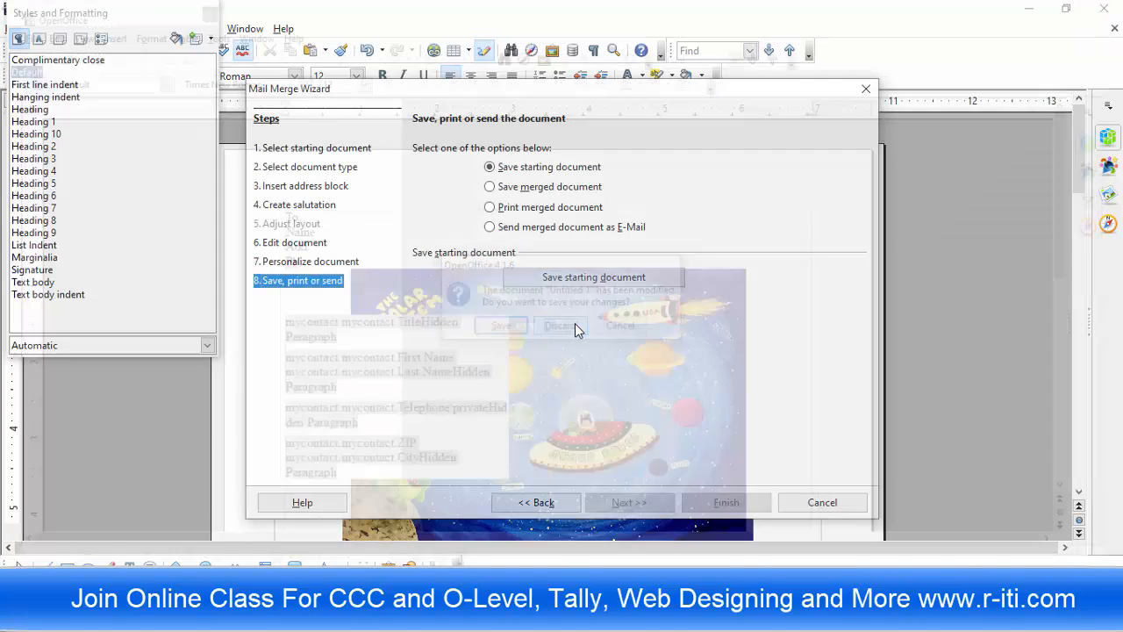
click(292, 263)
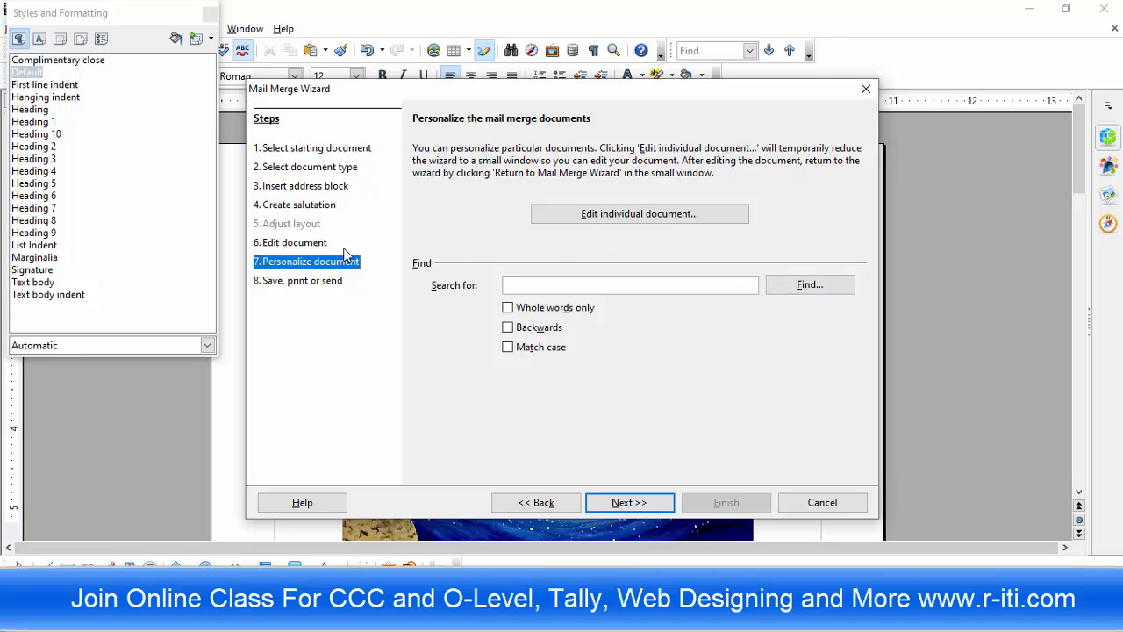
click(321, 246)
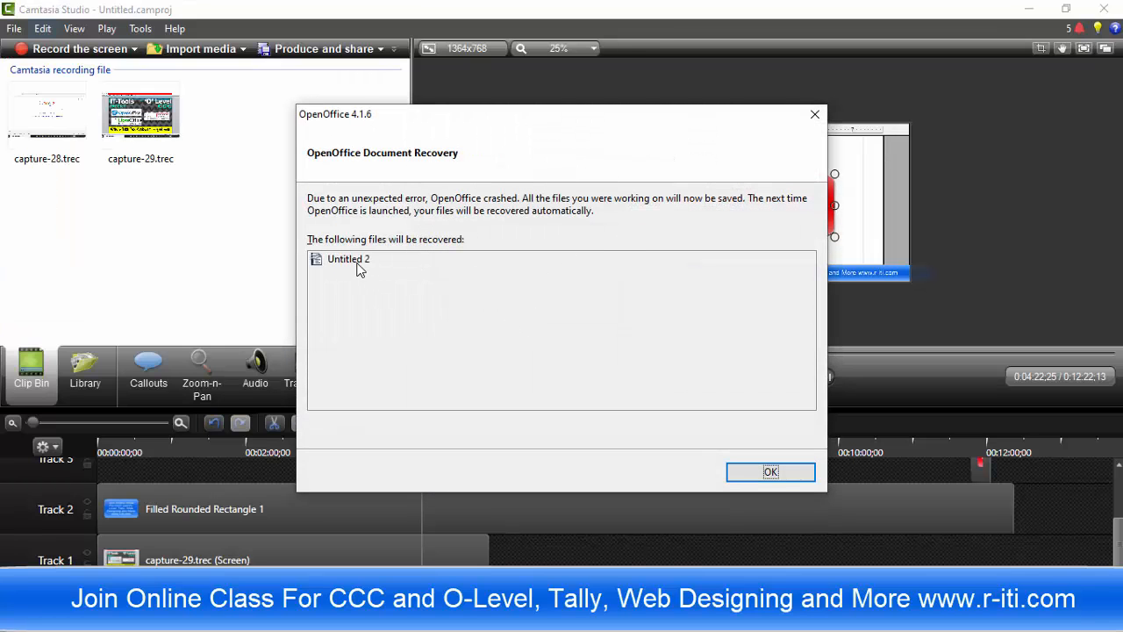
- Run document recovery for Untitled 2 after the crash and save the listed document in the user's Documents folder
click(356, 263)
click(765, 471)
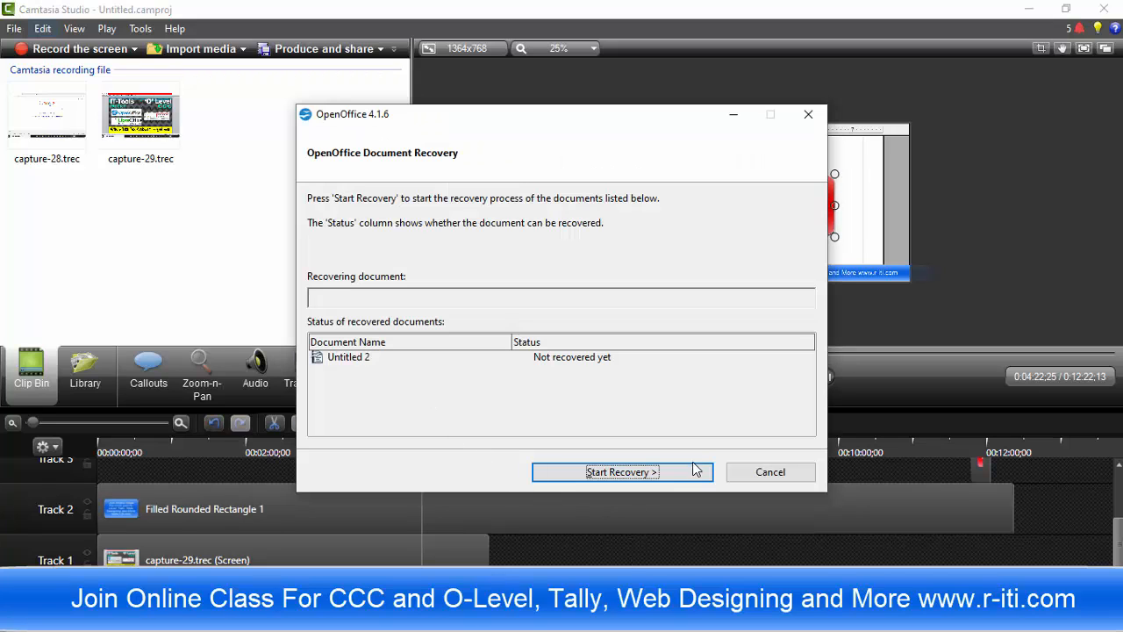
click(623, 473)
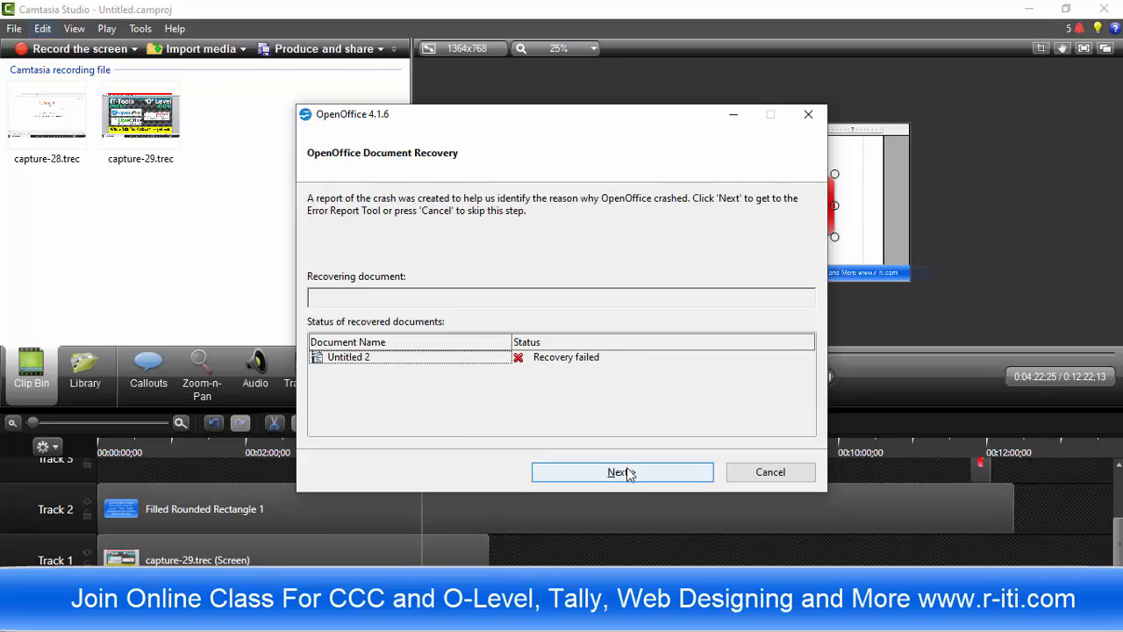
click(401, 359)
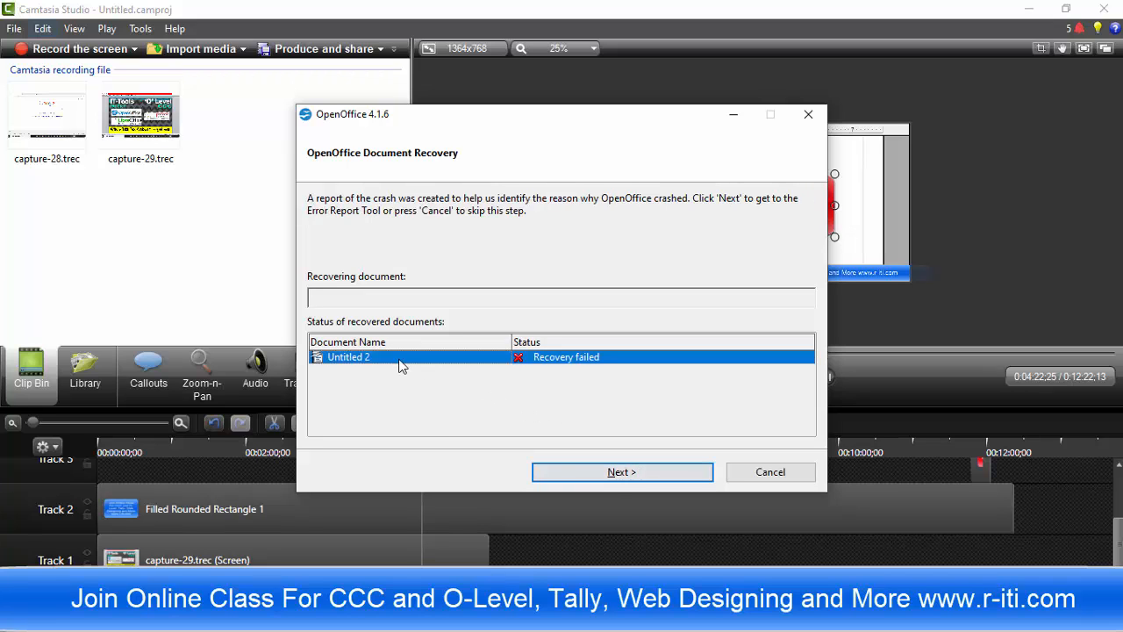
click(616, 474)
click(441, 294)
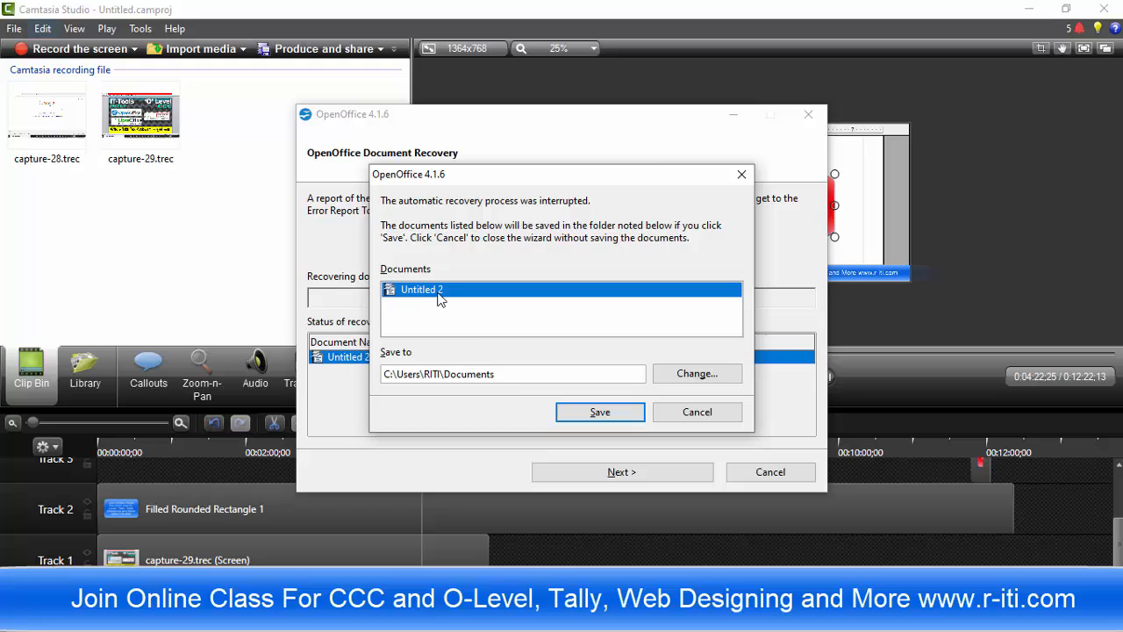
click(598, 413)
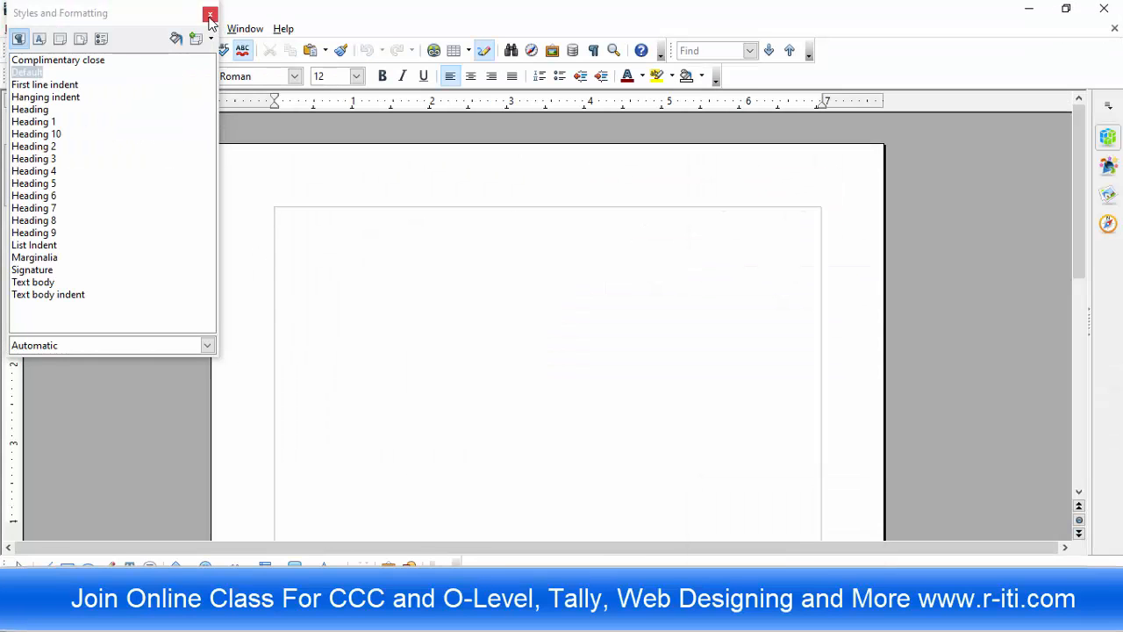
- Close the Styles and Formatting window and start the Mail Merge Wizard for the blank document
click(210, 14)
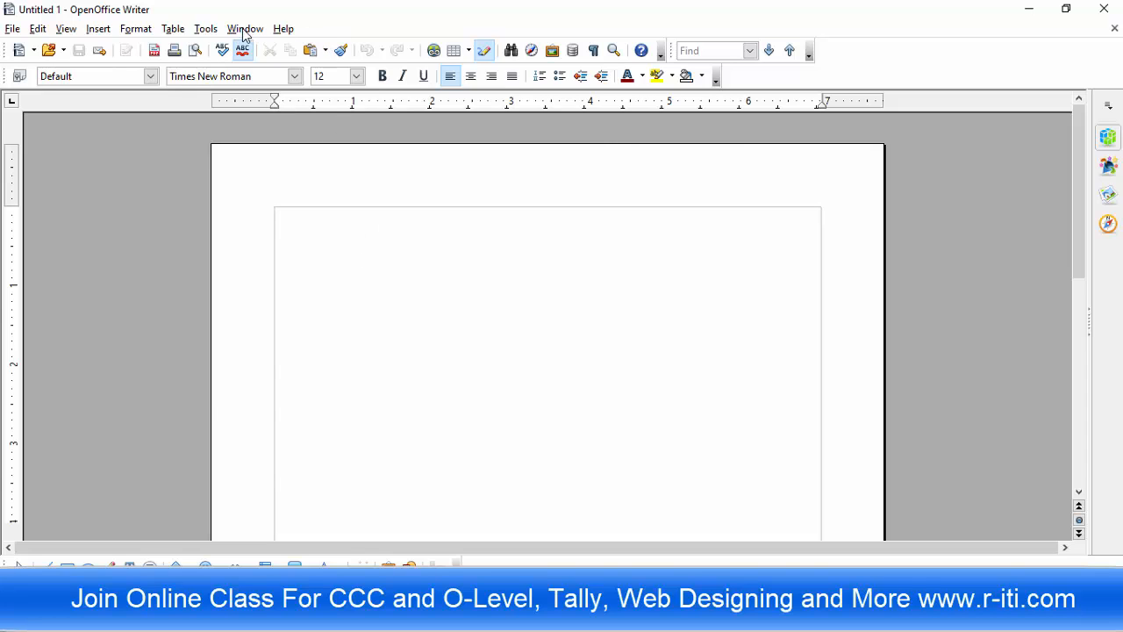
click(208, 29)
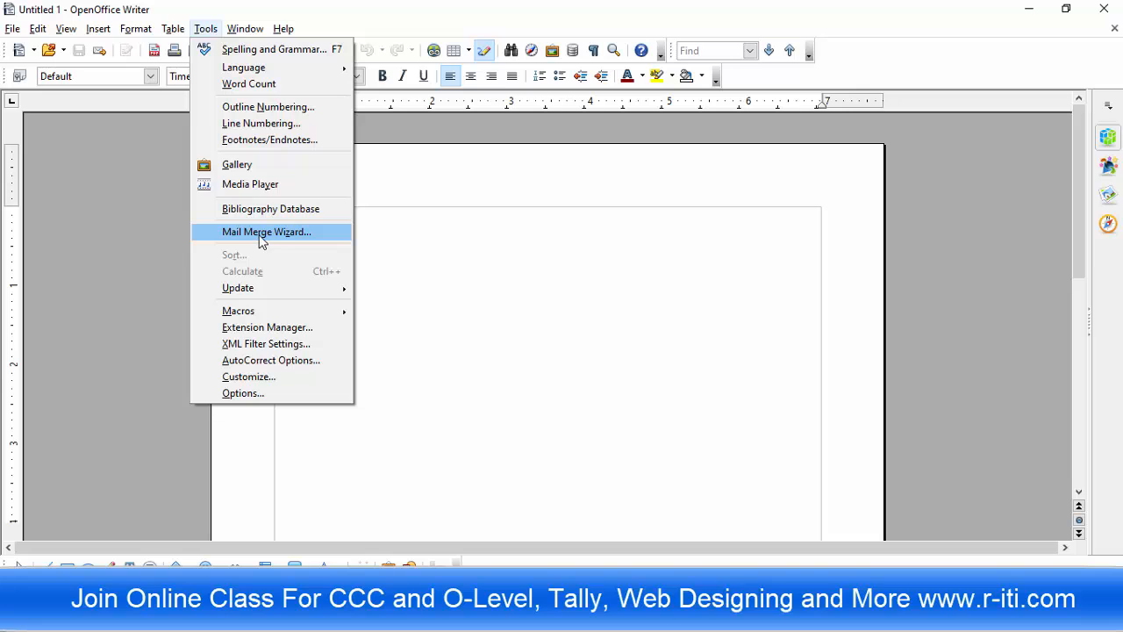
click(365, 249)
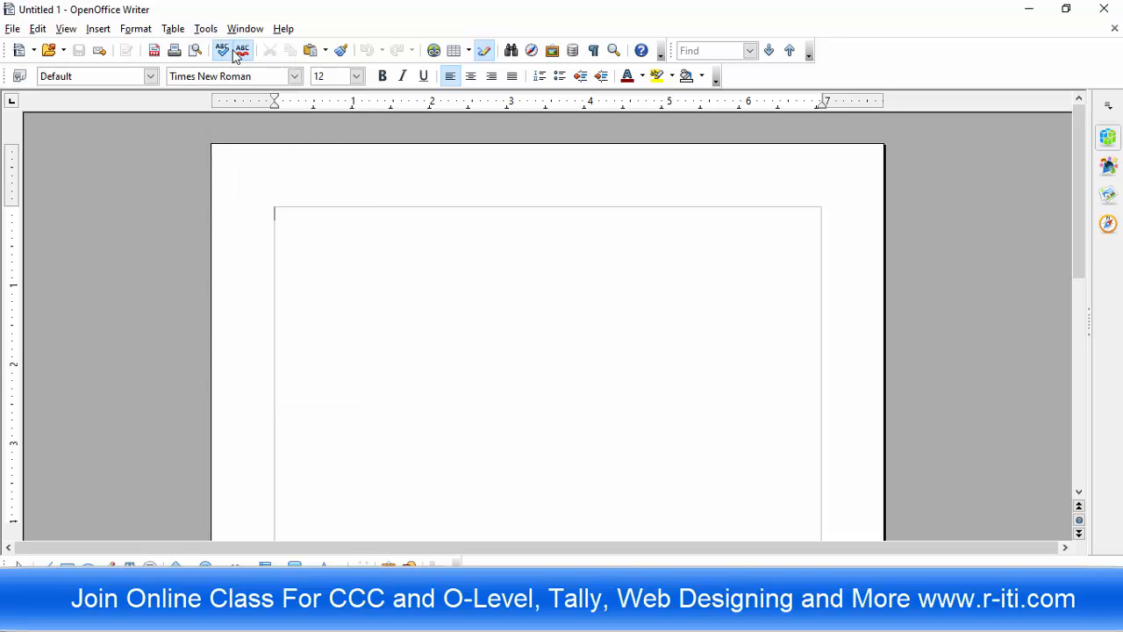
click(207, 30)
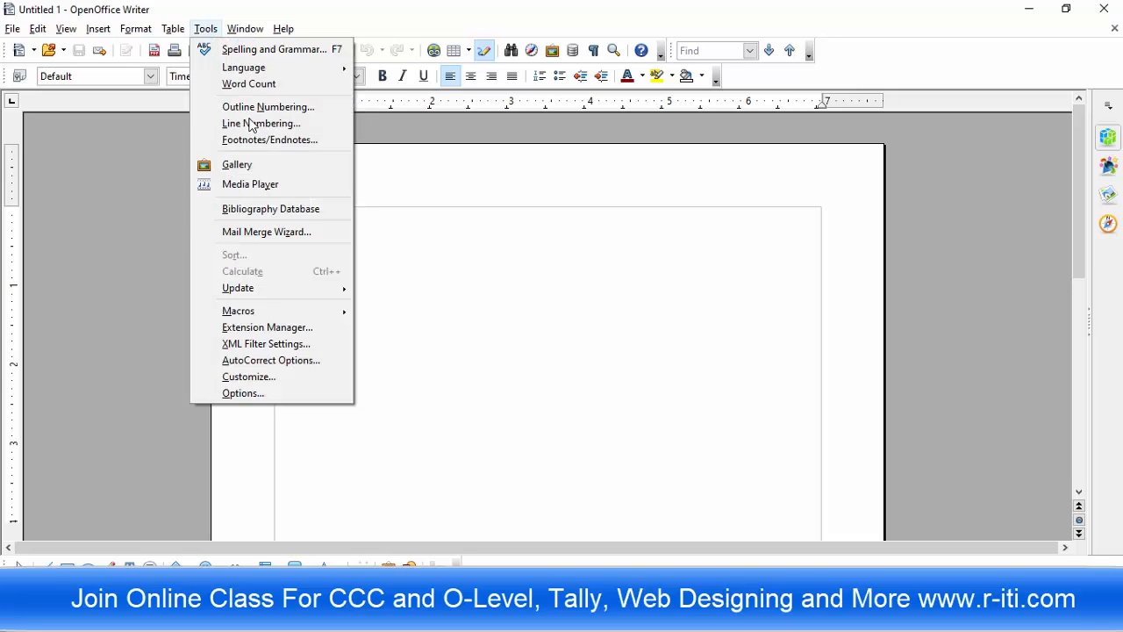
click(274, 234)
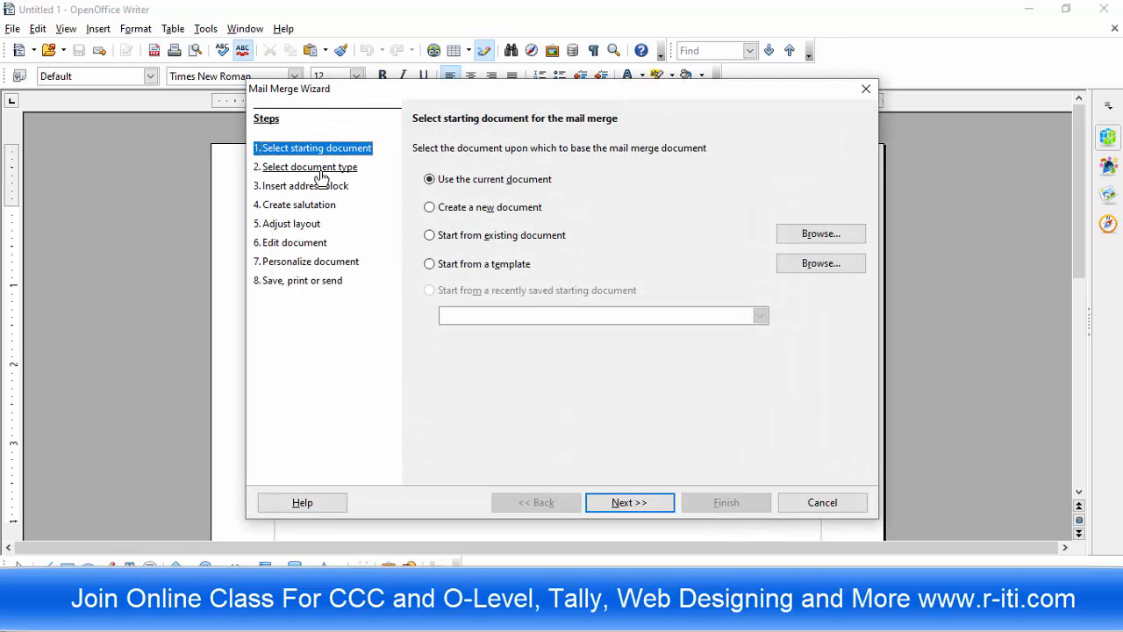
- Advance through the document type and address block stages to the salutation stage, checking the address block and salutation settings
click(318, 168)
click(312, 187)
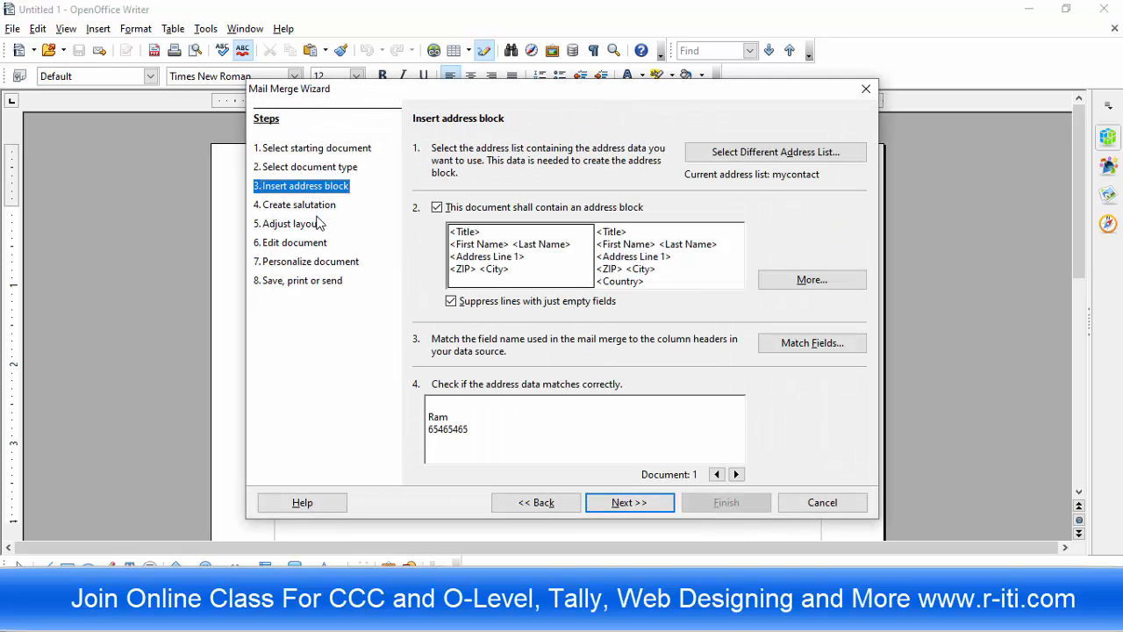
click(321, 207)
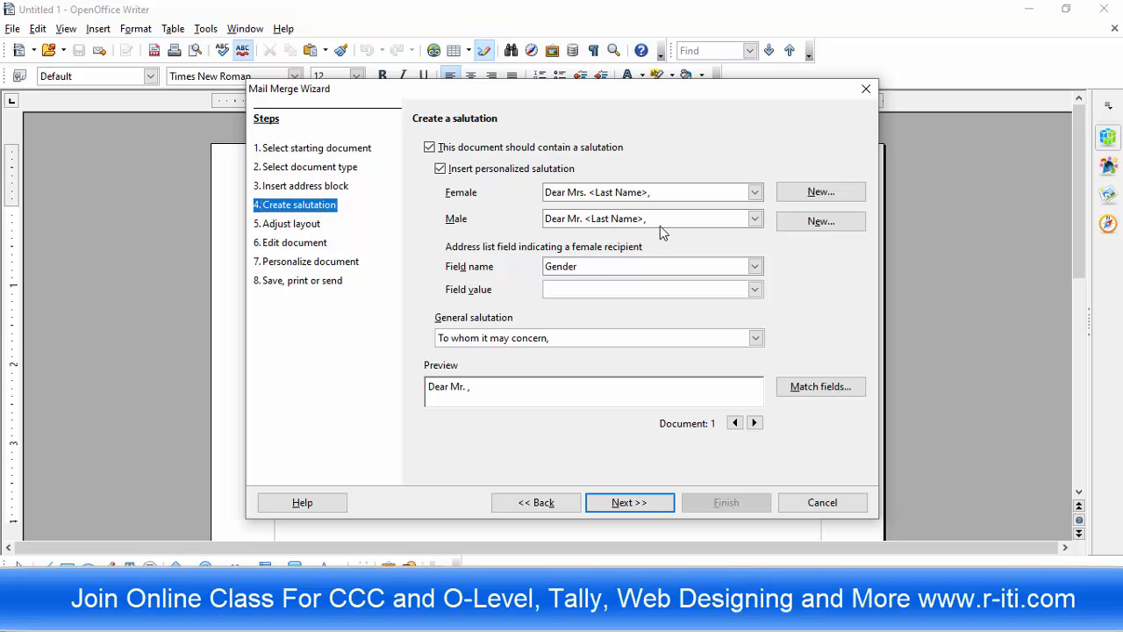
click(327, 187)
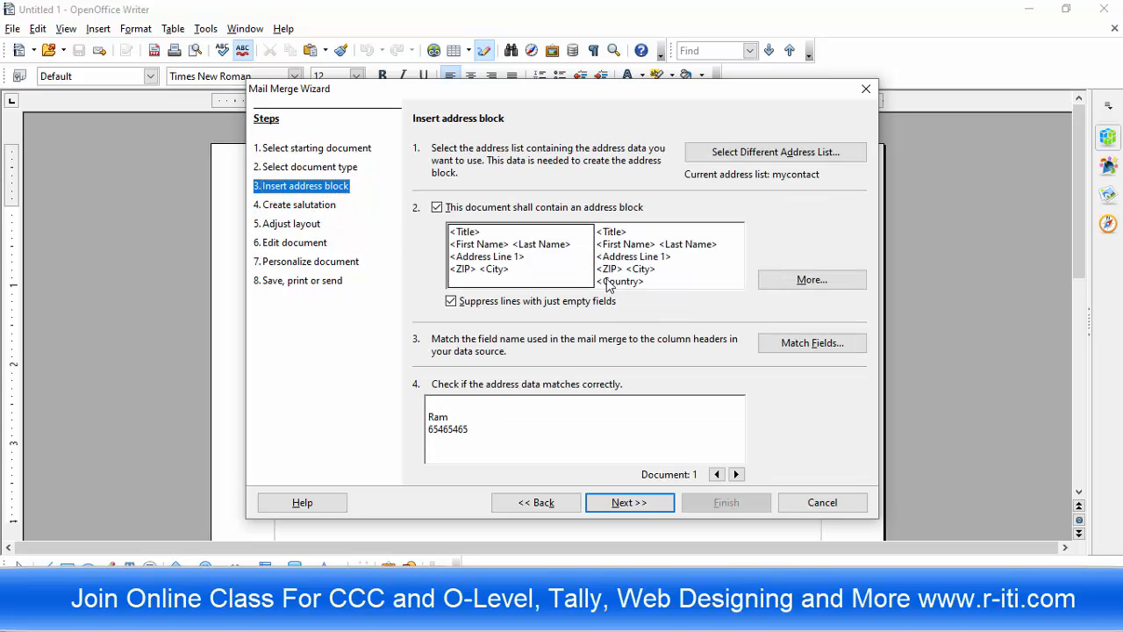
click(318, 208)
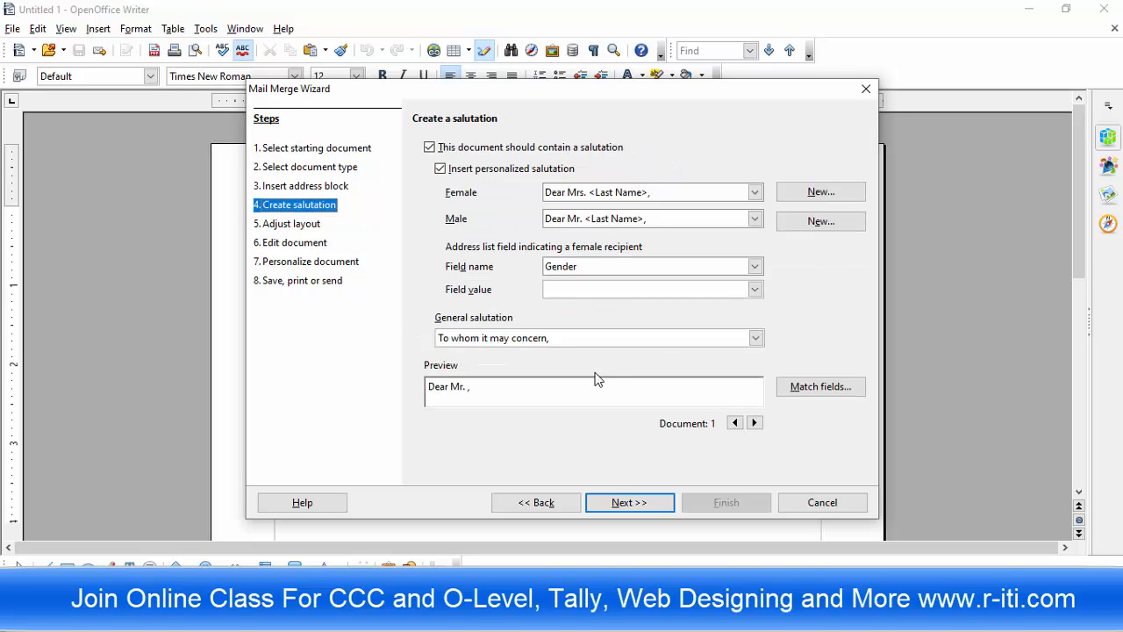
- Continue through the layout and edit document stages to document personalization, and close the Mail Merge Wizard there
click(291, 226)
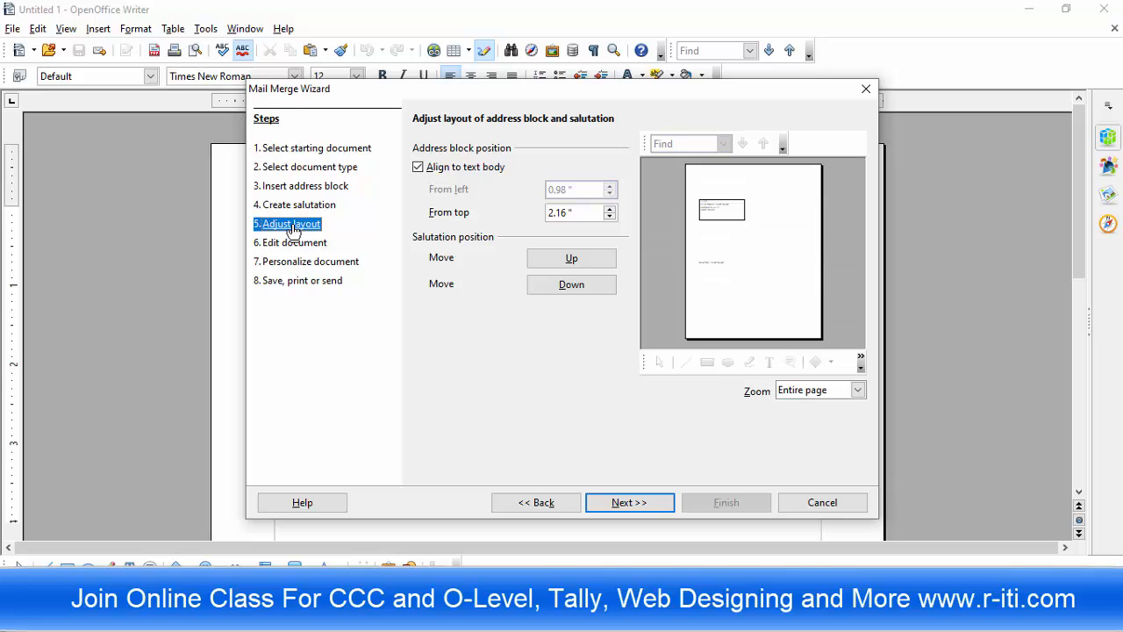
click(294, 243)
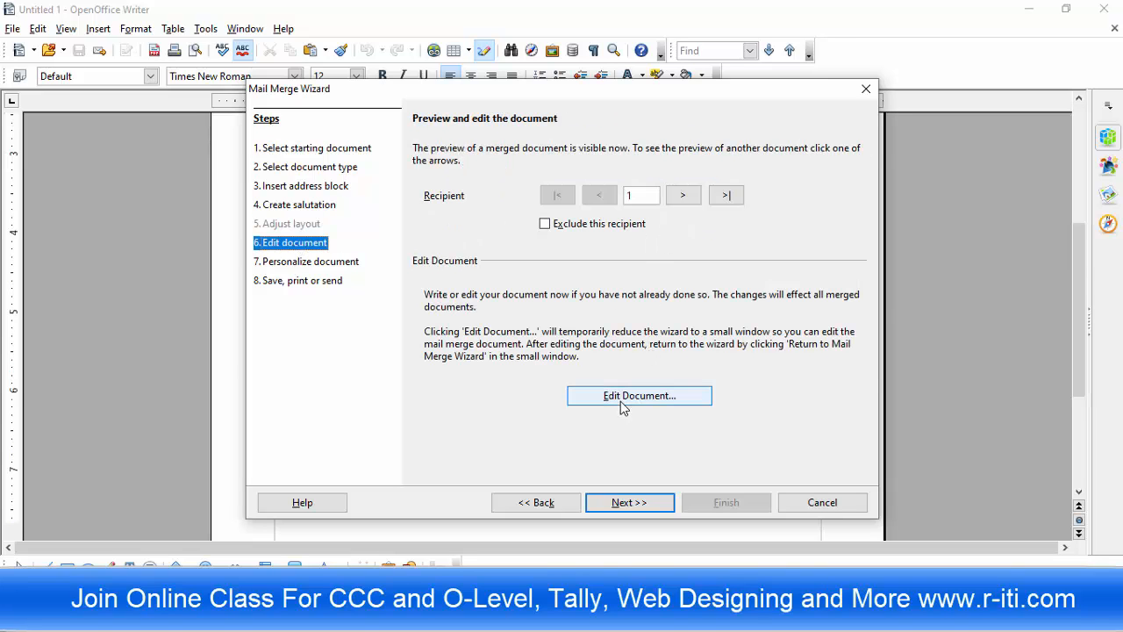
click(333, 264)
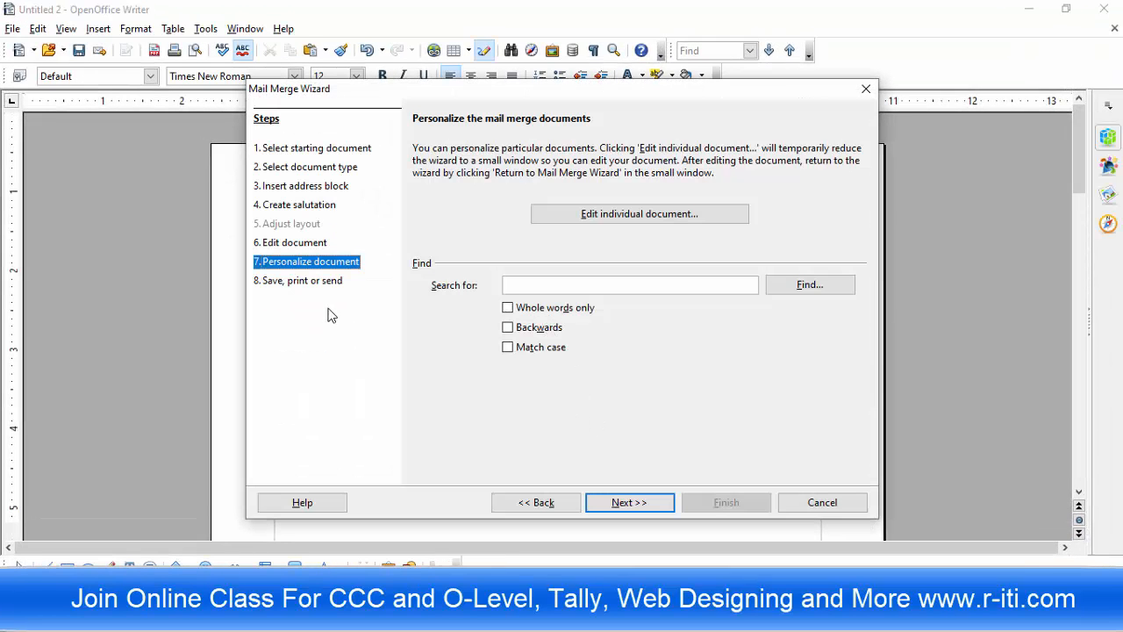
click(822, 502)
- Look over the address block fields and salutation lines in the letter and update the document's fields
scroll(444, 249, down, 10)
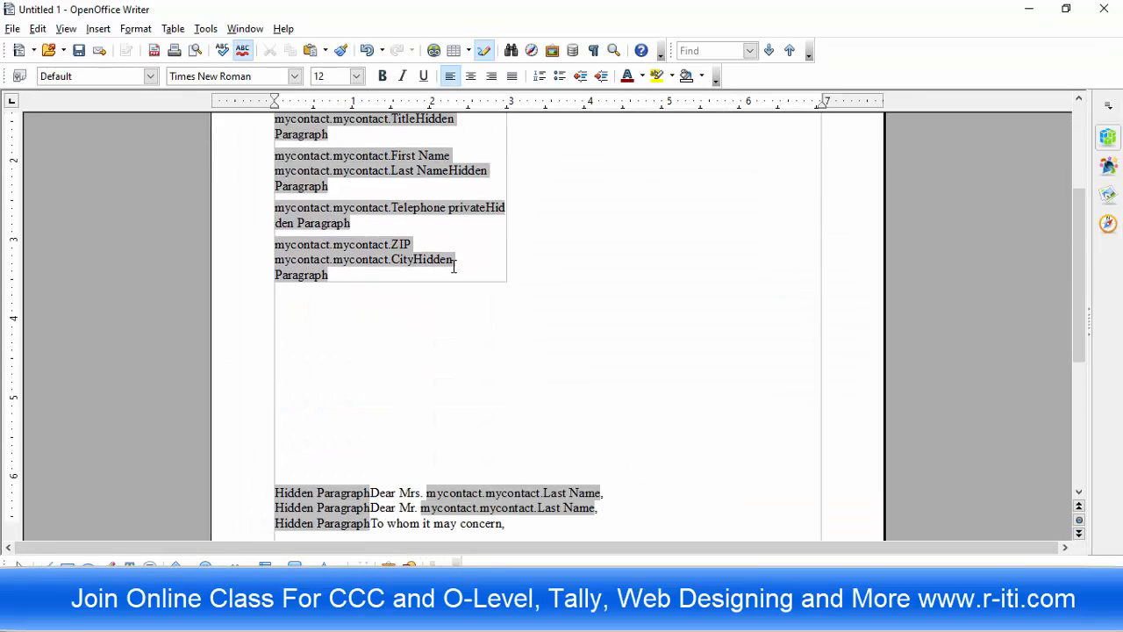
scroll(462, 288, up, 4)
scroll(461, 288, up, 5)
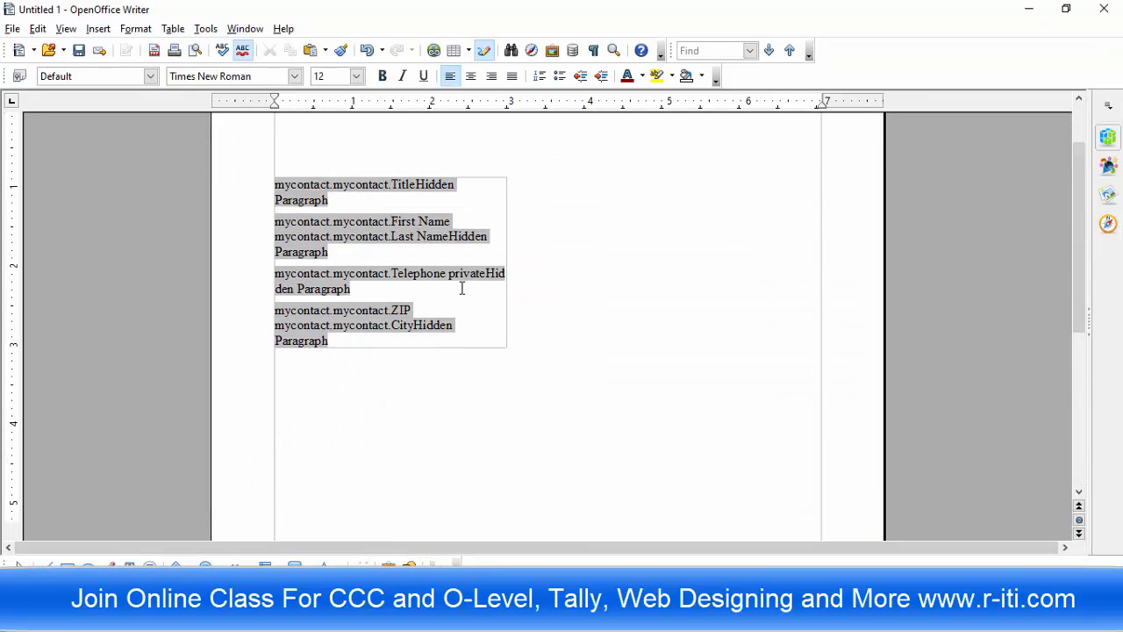
scroll(461, 286, down, 9)
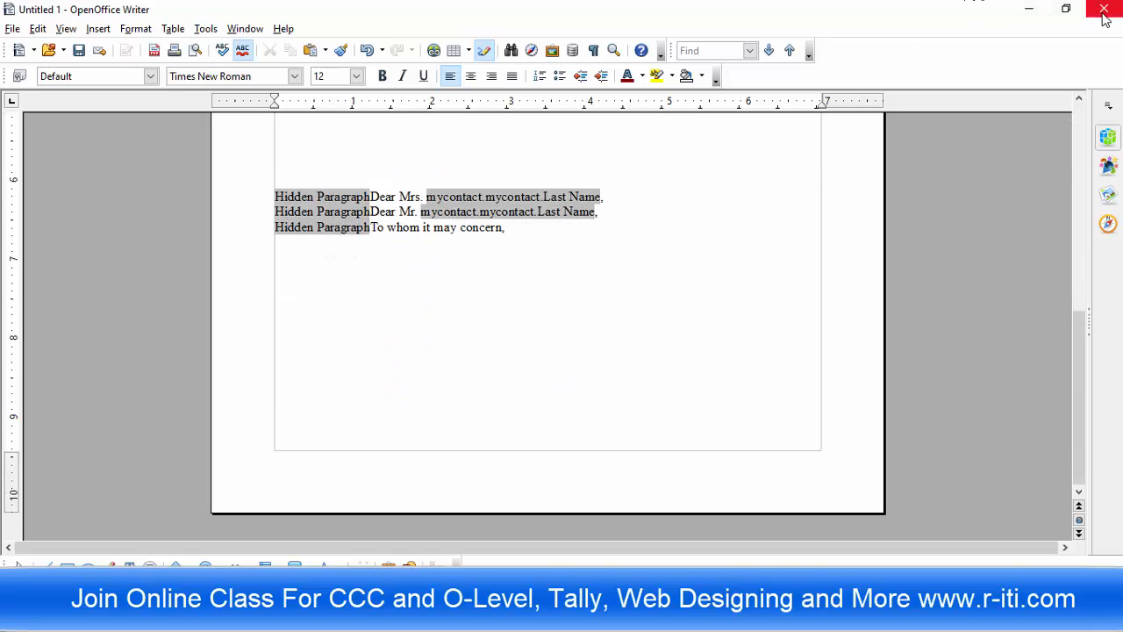
click(213, 32)
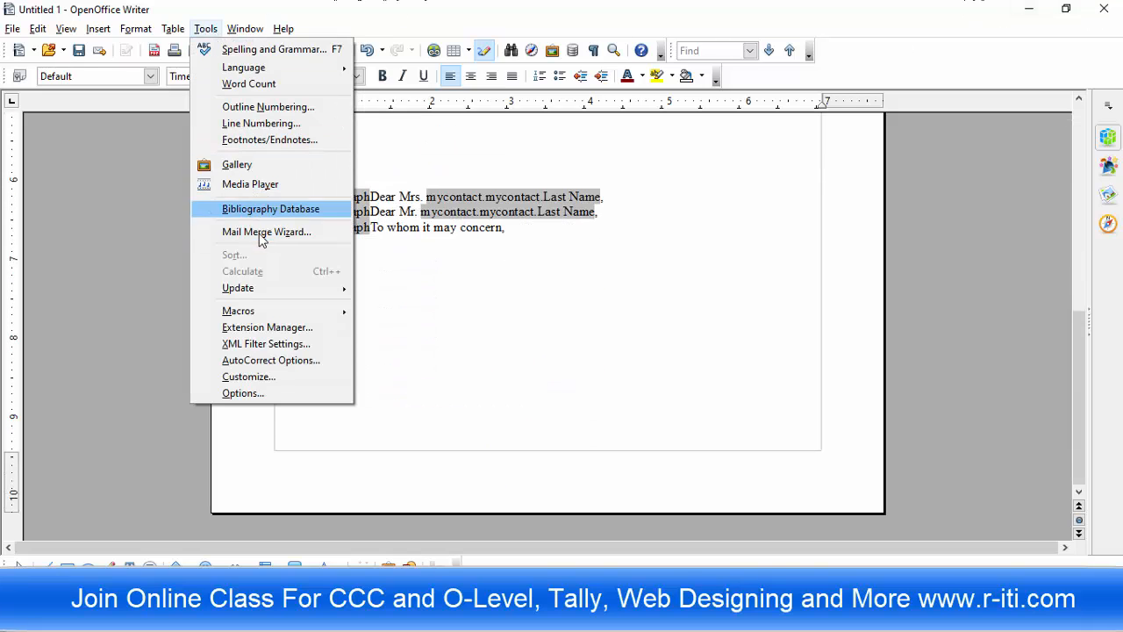
mouse_move(266, 290)
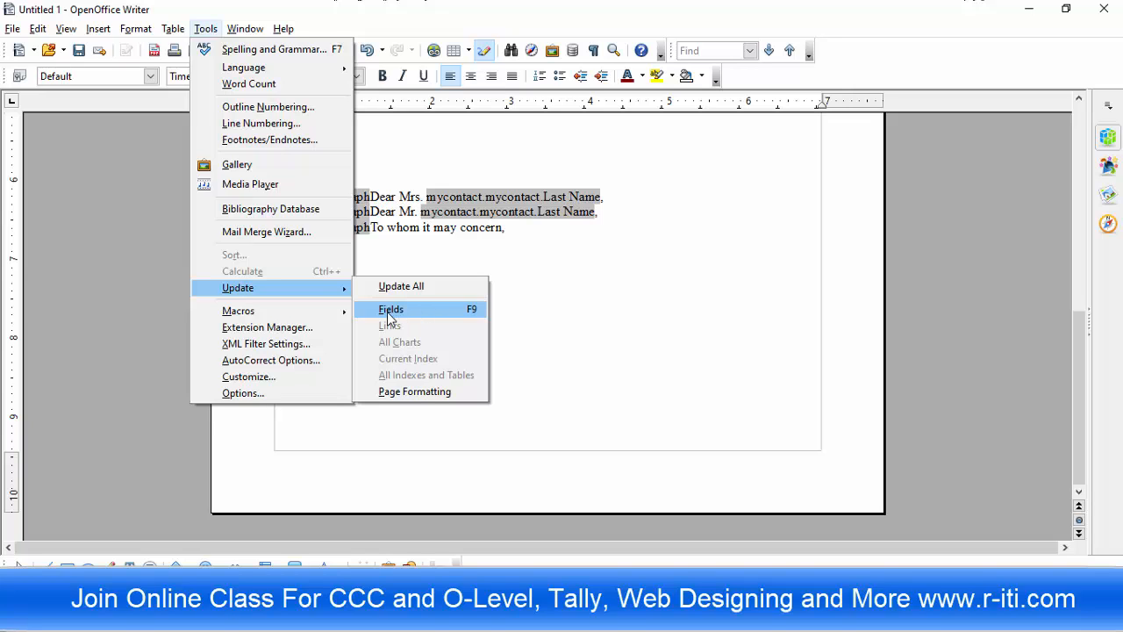
click(465, 323)
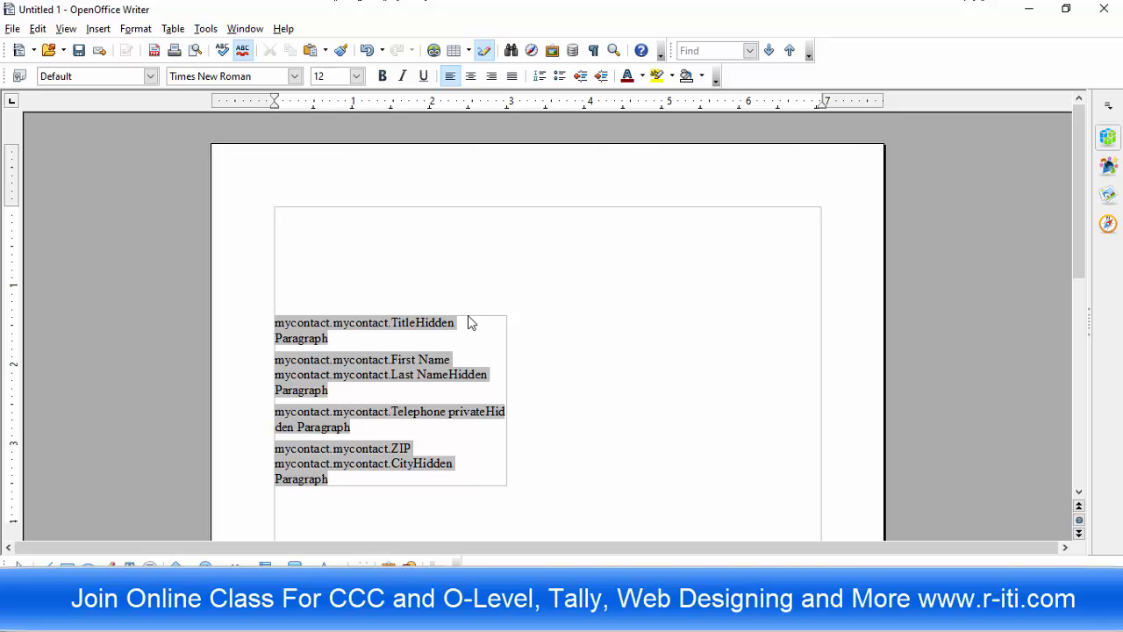
scroll(312, 291, down, 5)
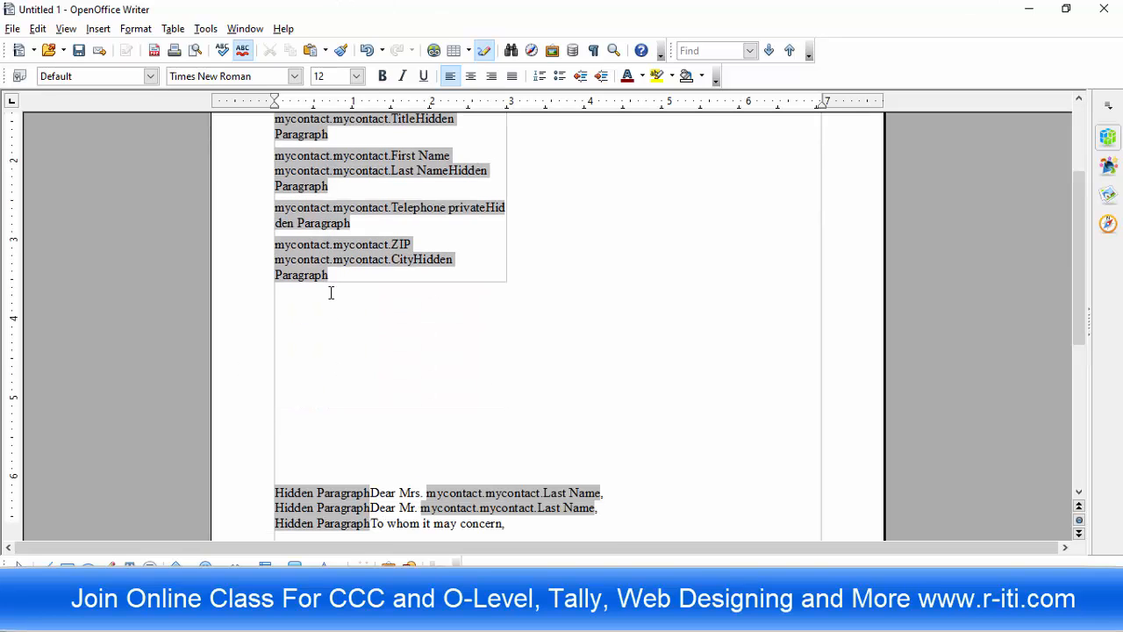
scroll(331, 293, up, 5)
- Examine the available update commands and the macro options for recording, running and organizing macros
click(207, 29)
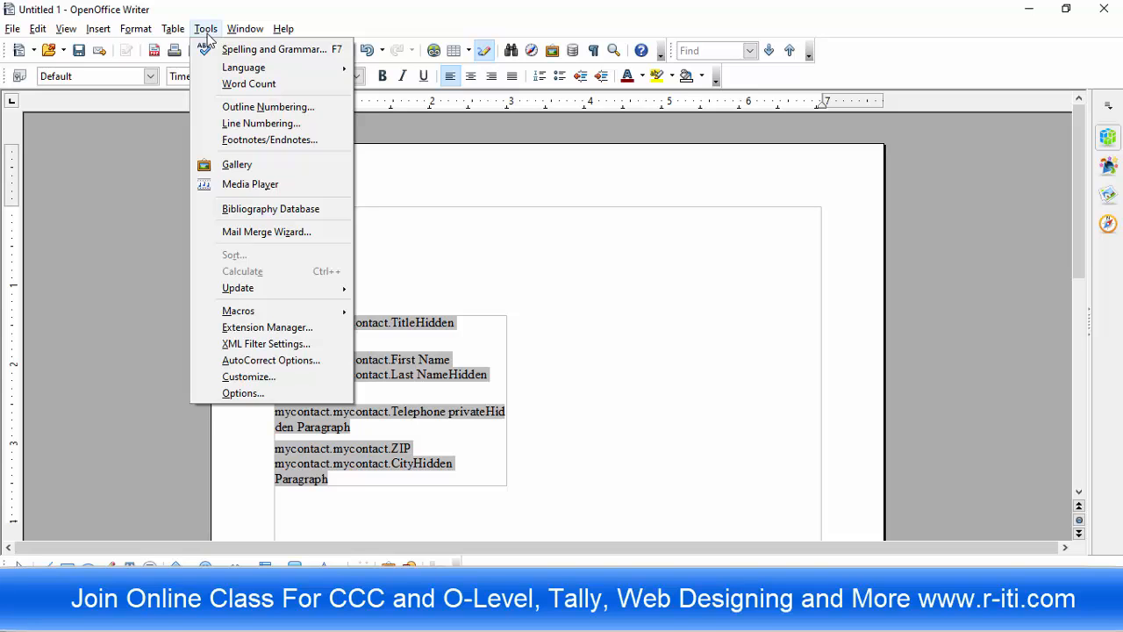
mouse_move(340, 297)
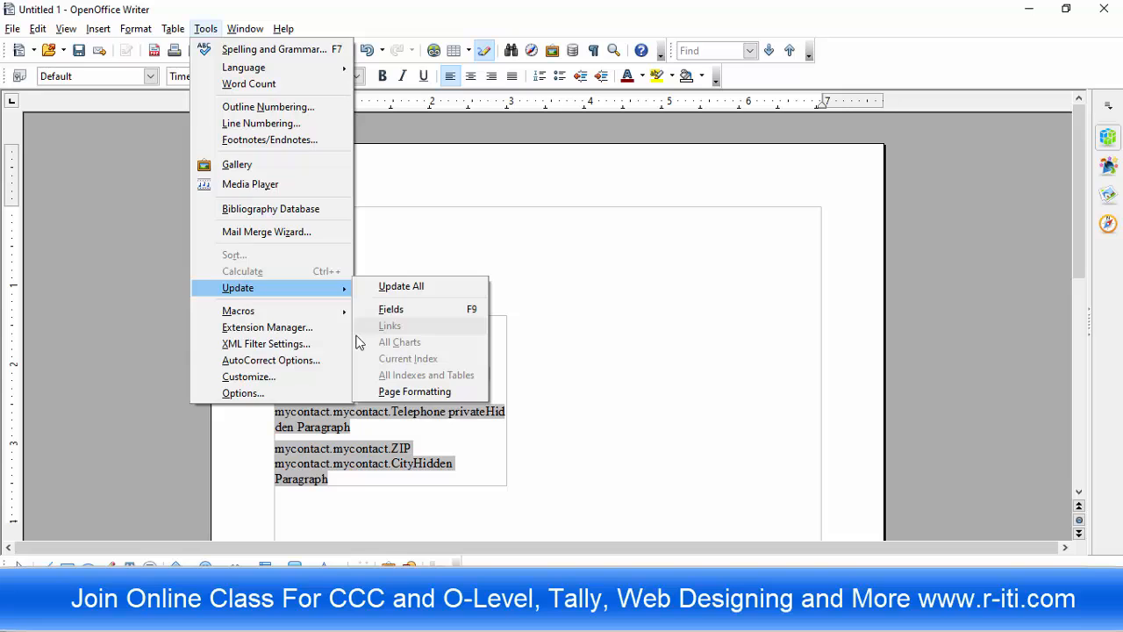
mouse_move(272, 314)
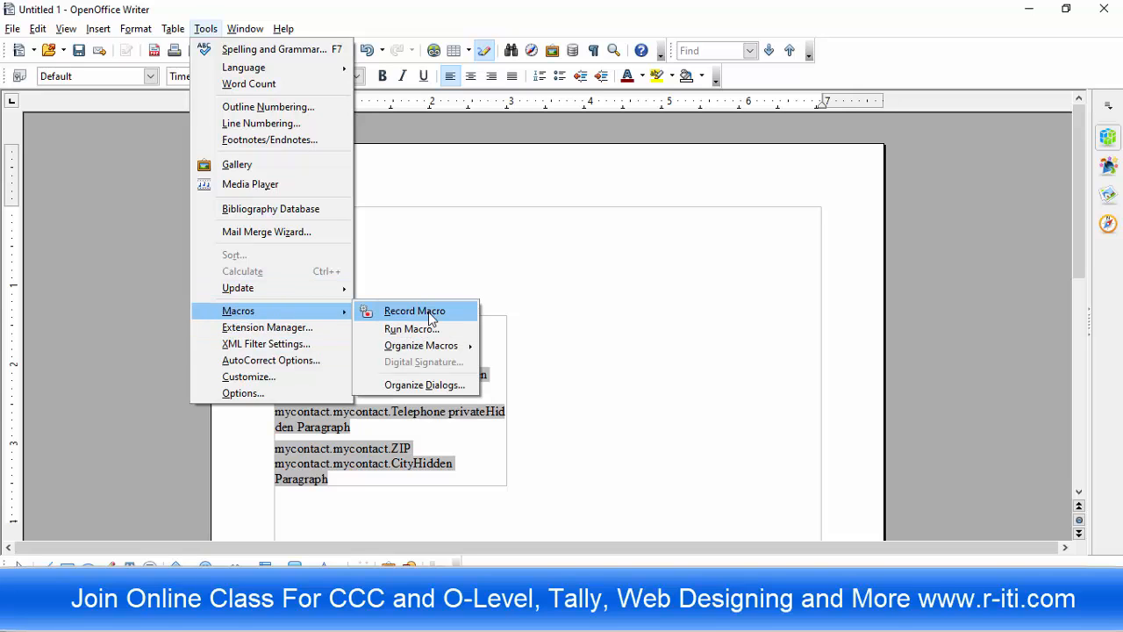
click(570, 334)
scroll(679, 468, down, 5)
scroll(683, 471, up, 1)
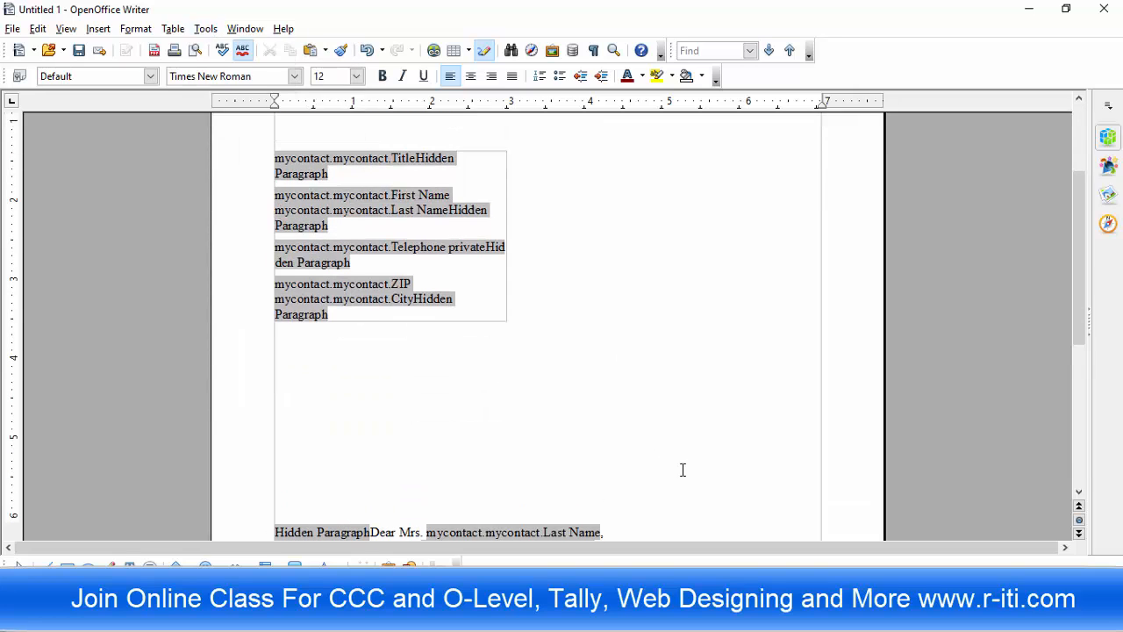
scroll(349, 346, down, 6)
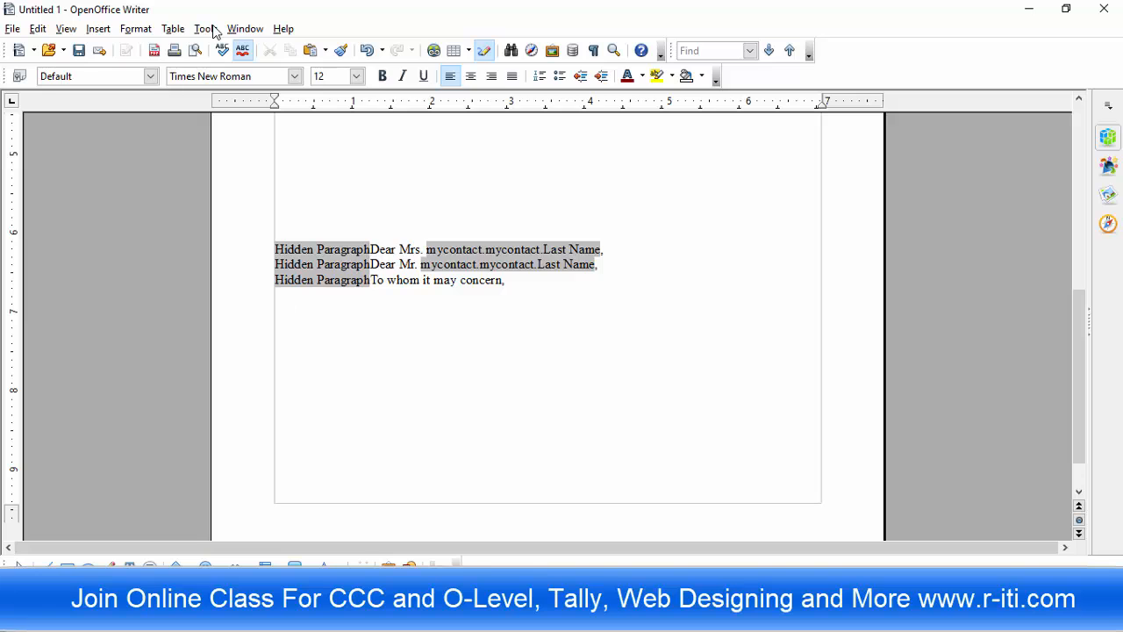
click(211, 29)
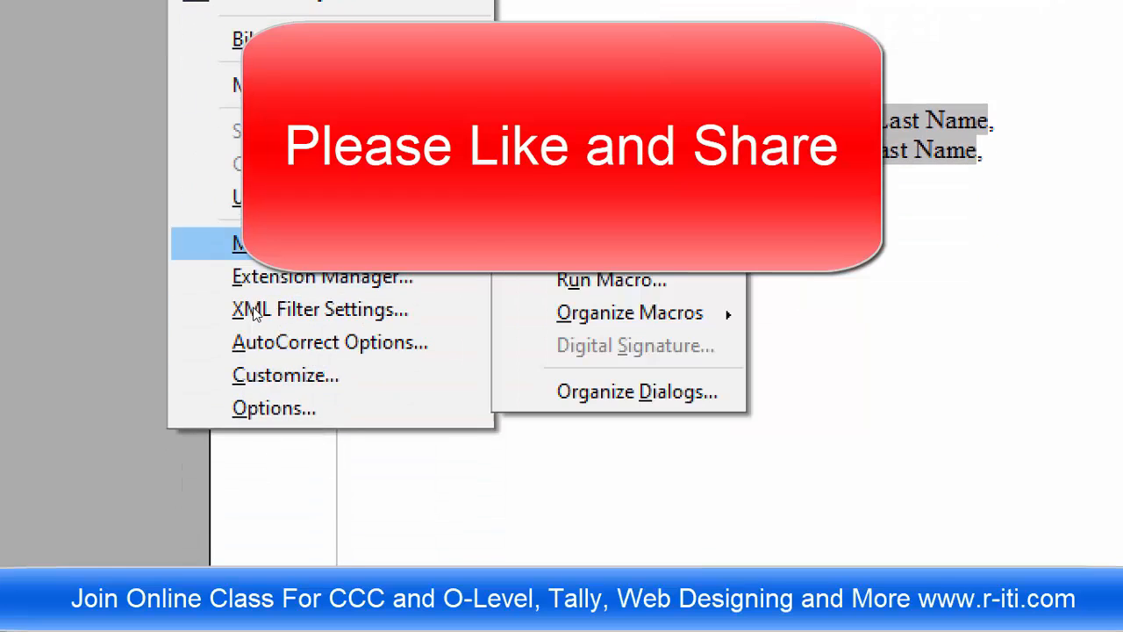
- Start recording a macro and enter the text "Rajesh IT Institute" below the salutation lines
click(434, 307)
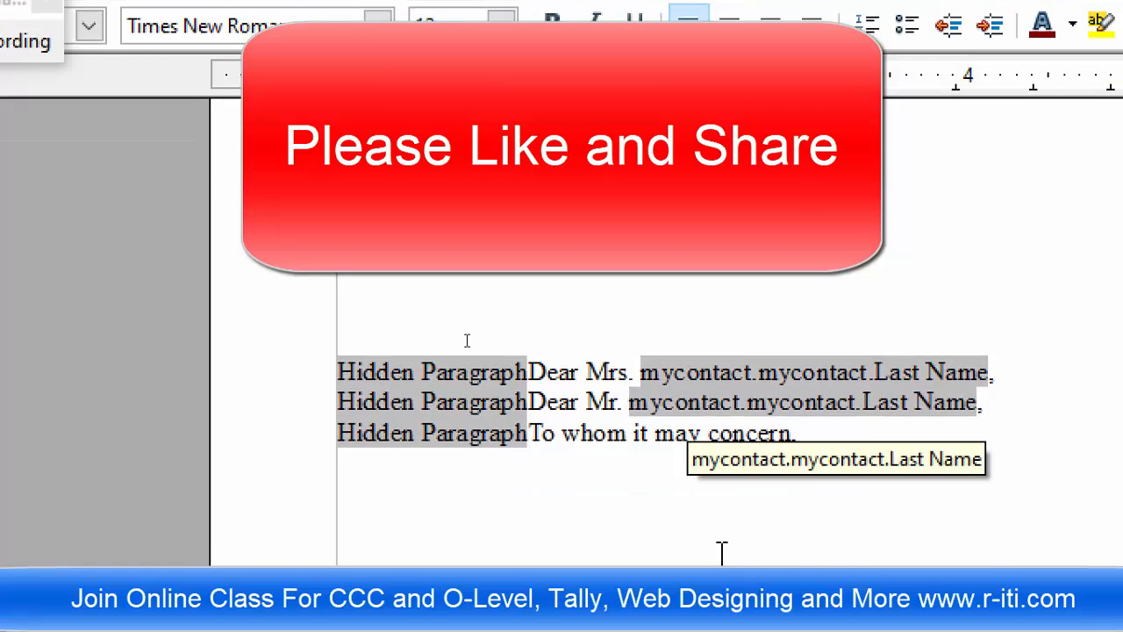
text(Ra)
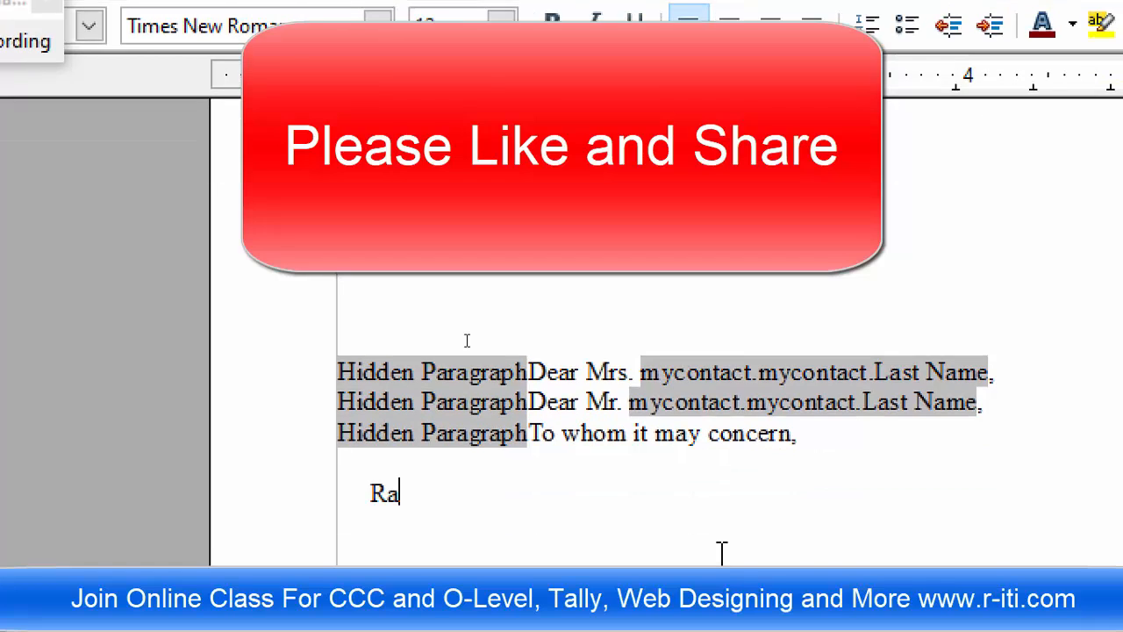
text(jesh IT I)
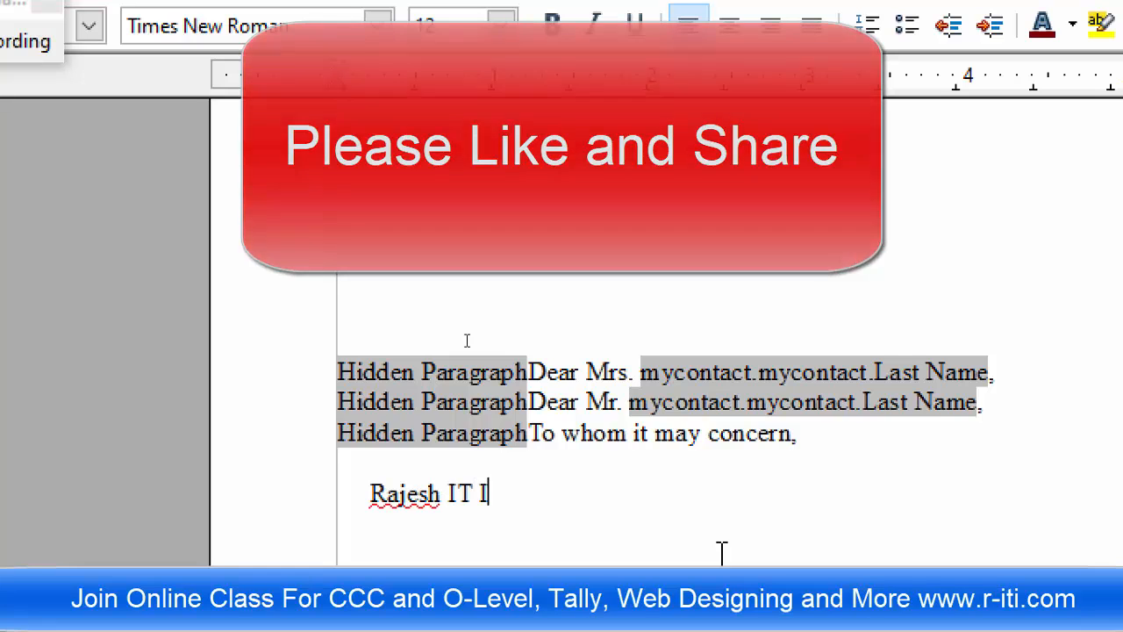
text(nstit)
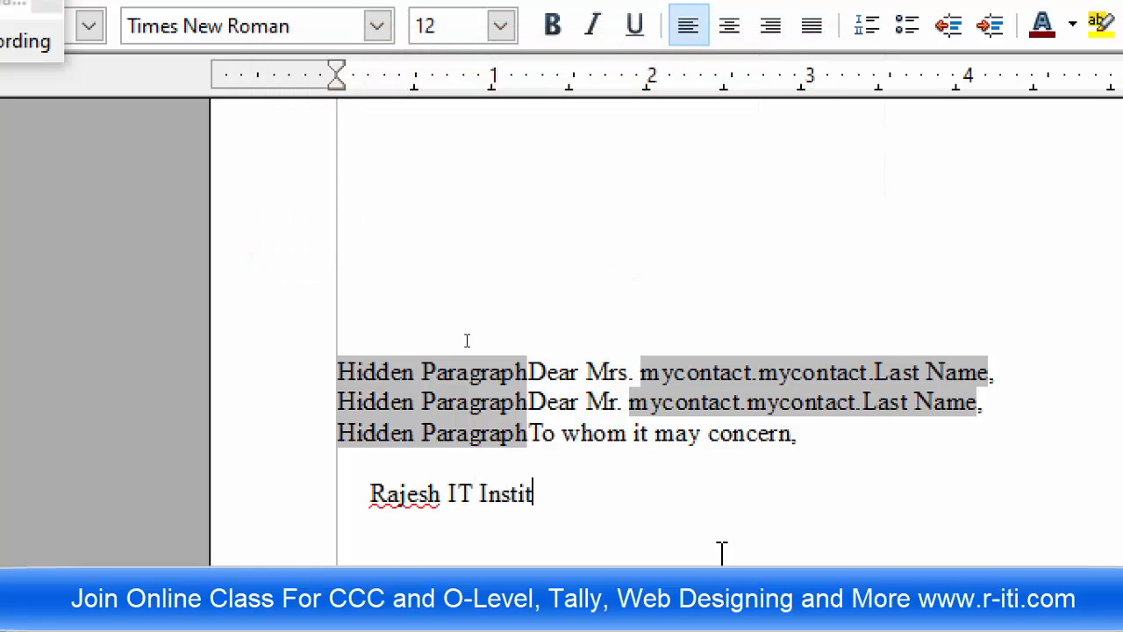
text(ute)
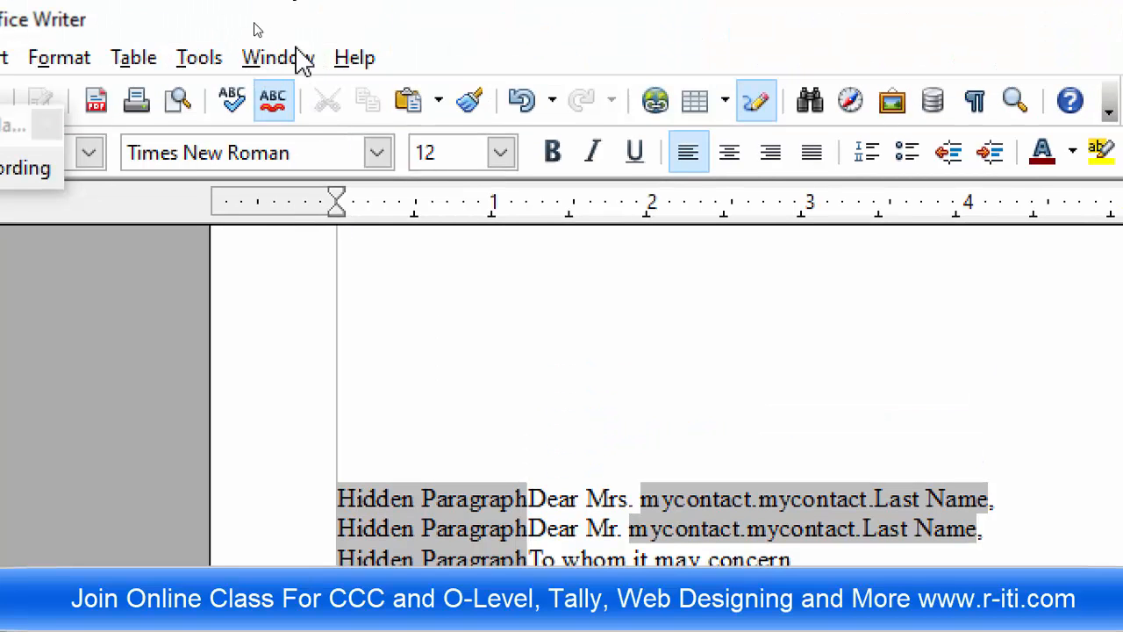
- End the macro recording and save it as Main in Module1 of the Standard library, overwriting the existing macro
click(299, 58)
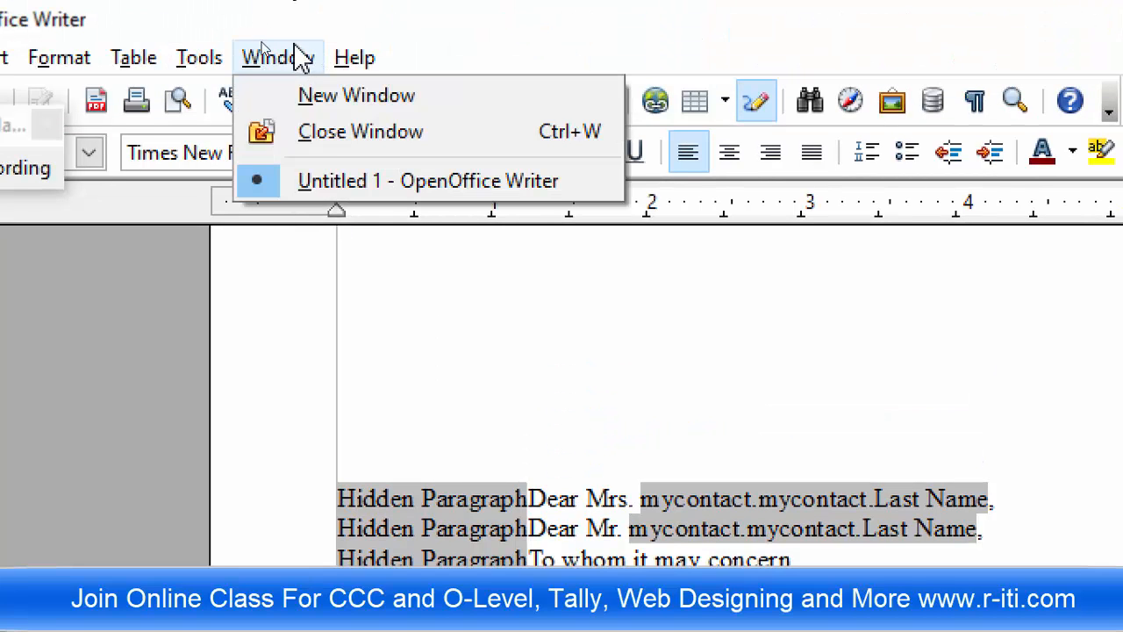
mouse_move(210, 62)
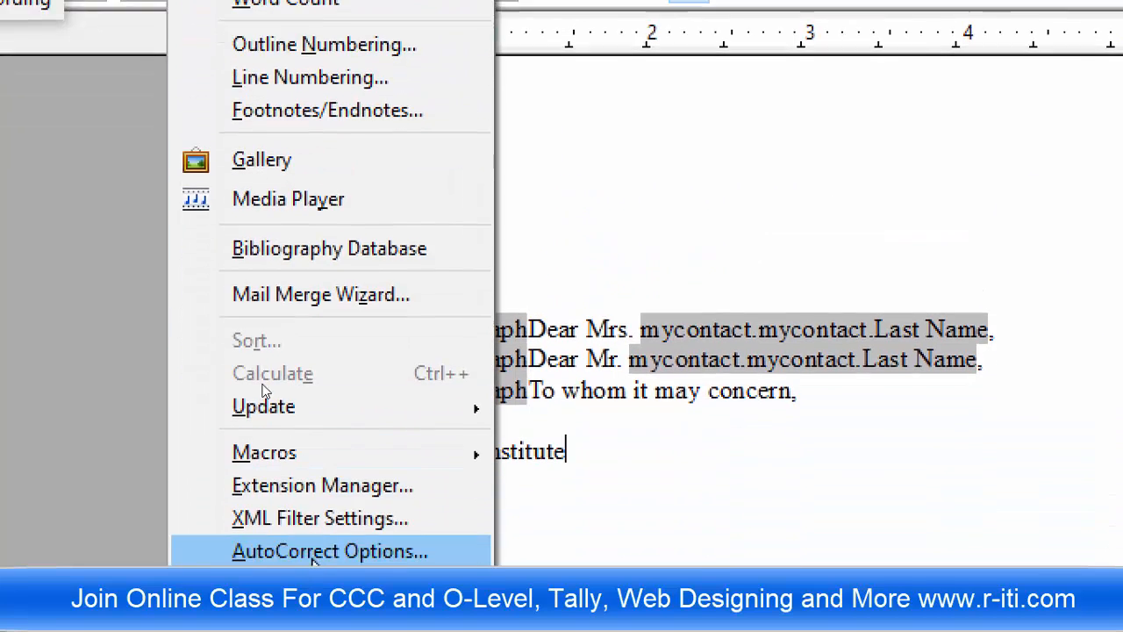
mouse_move(301, 402)
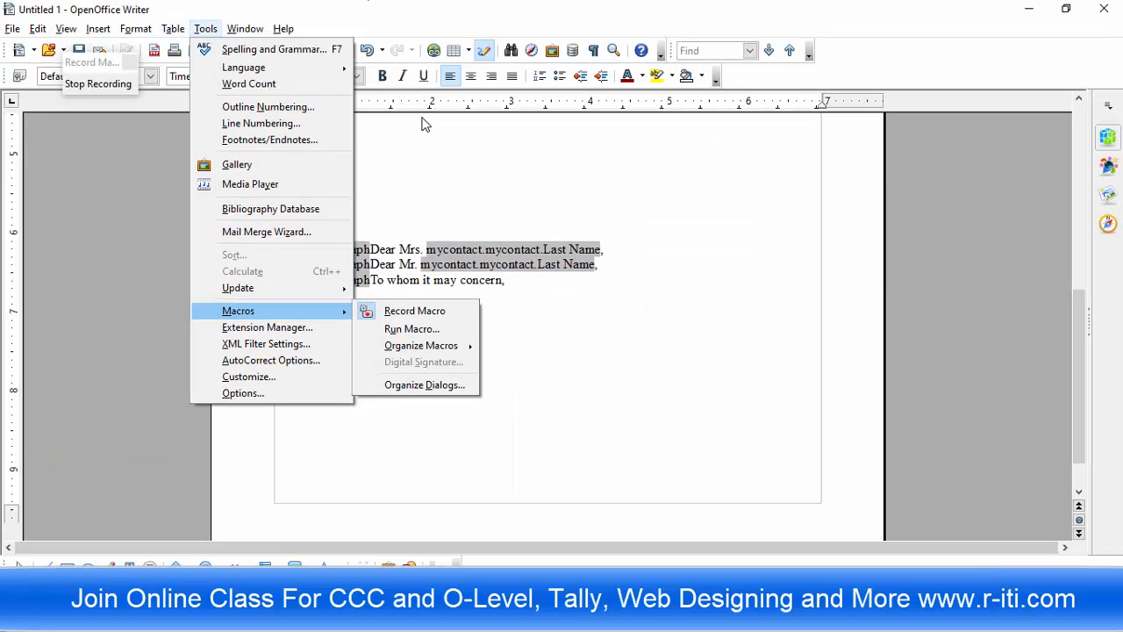
click(400, 312)
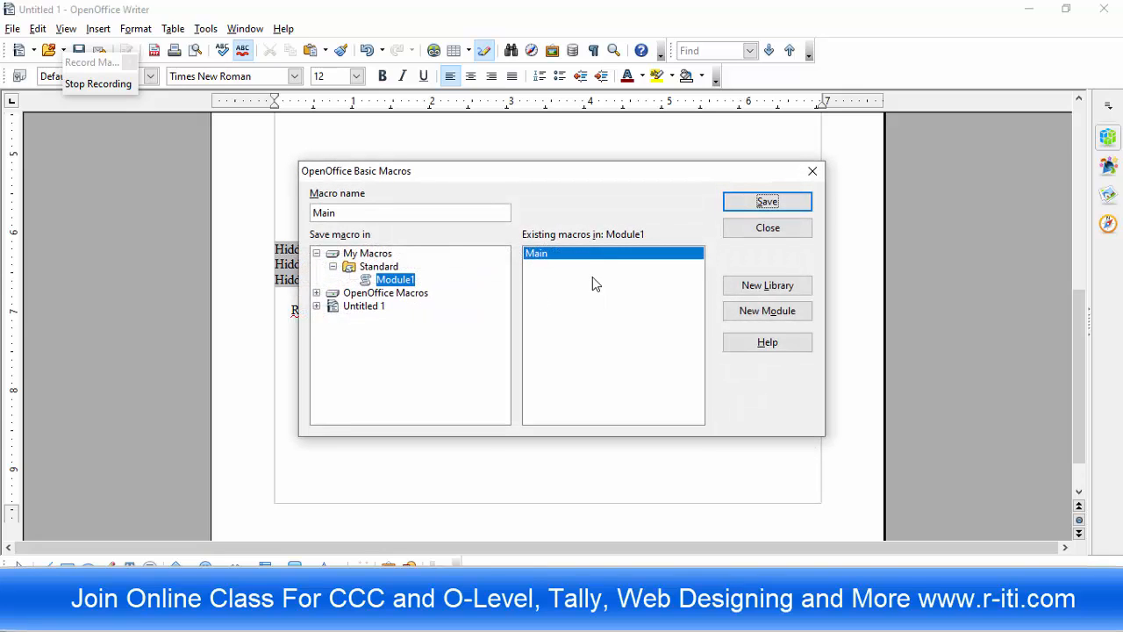
click(763, 204)
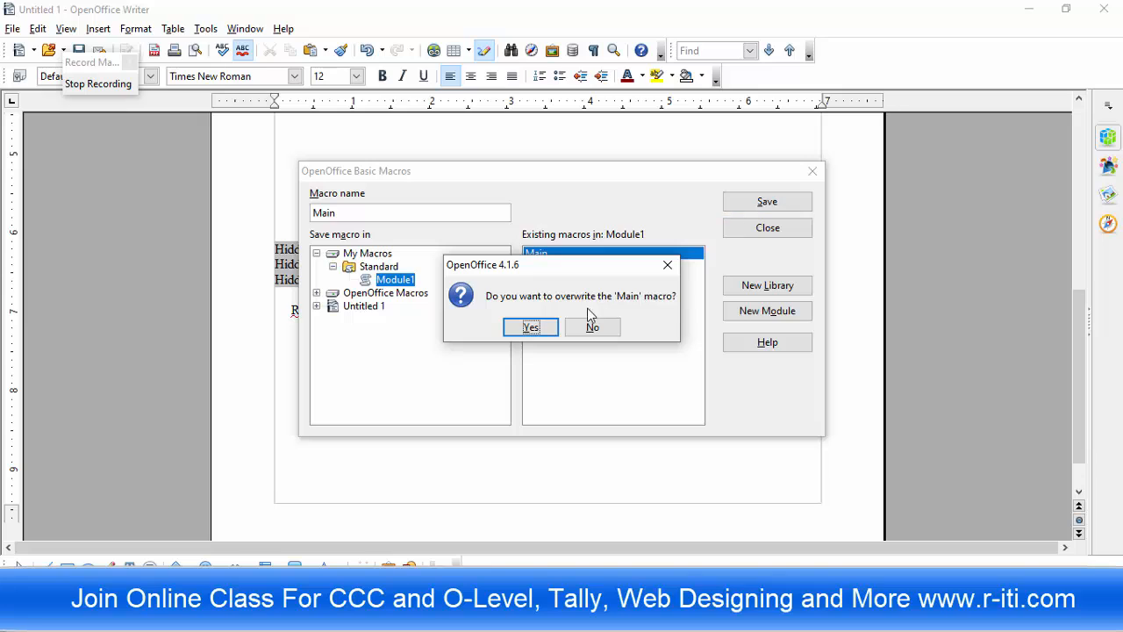
click(535, 326)
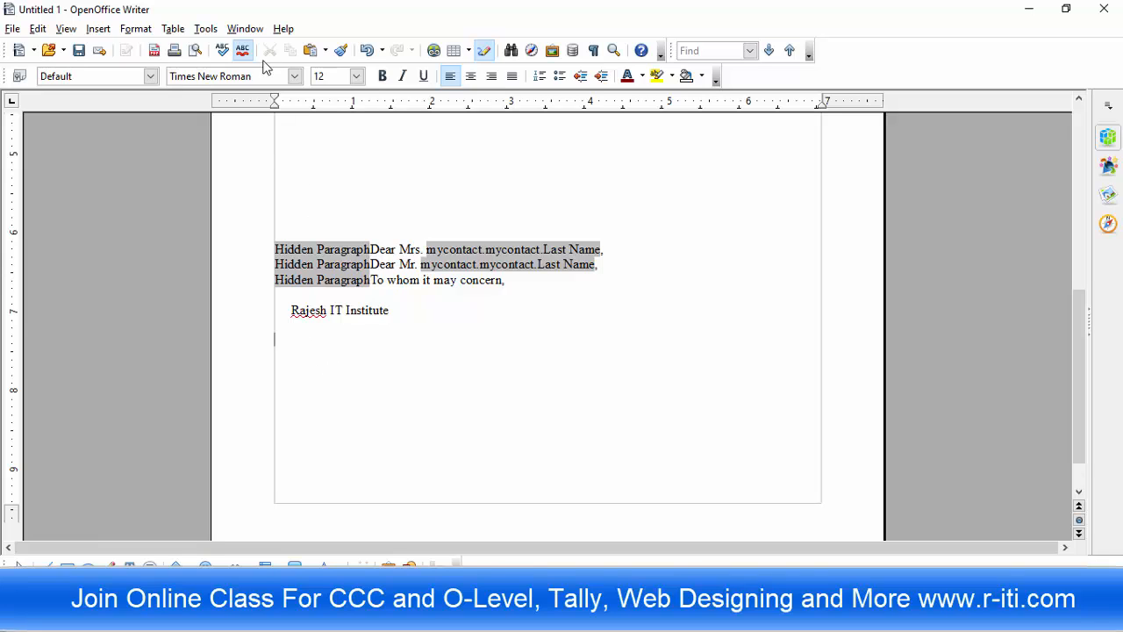
- Run the Main macro from My Macros, Standard, Module1 on the empty line below the text, dismissing the Java notice
click(205, 28)
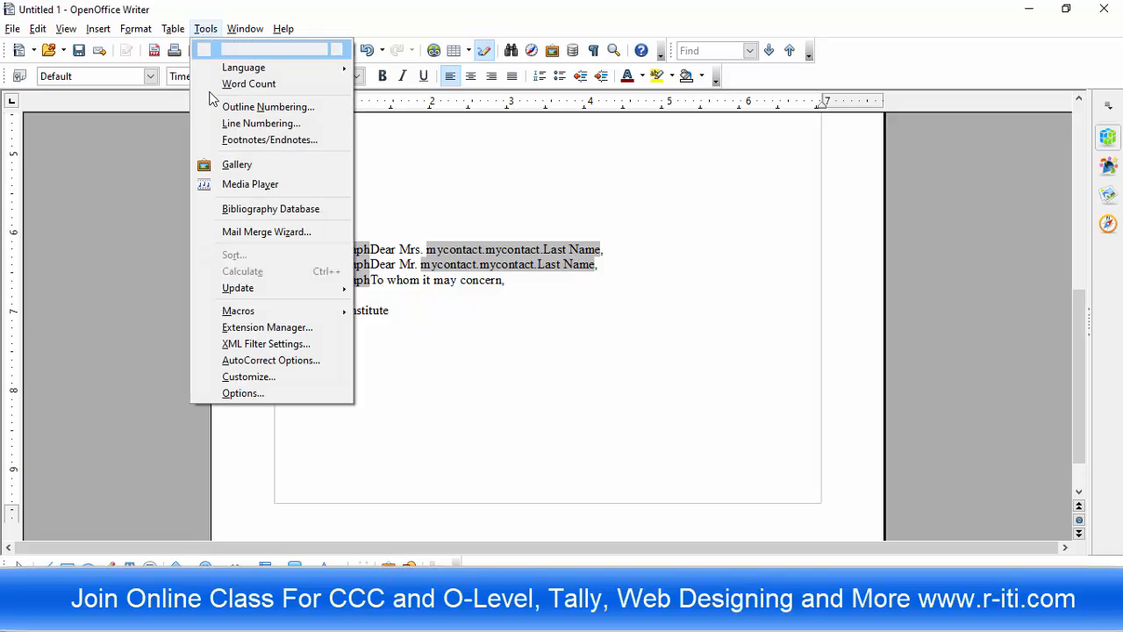
mouse_move(255, 314)
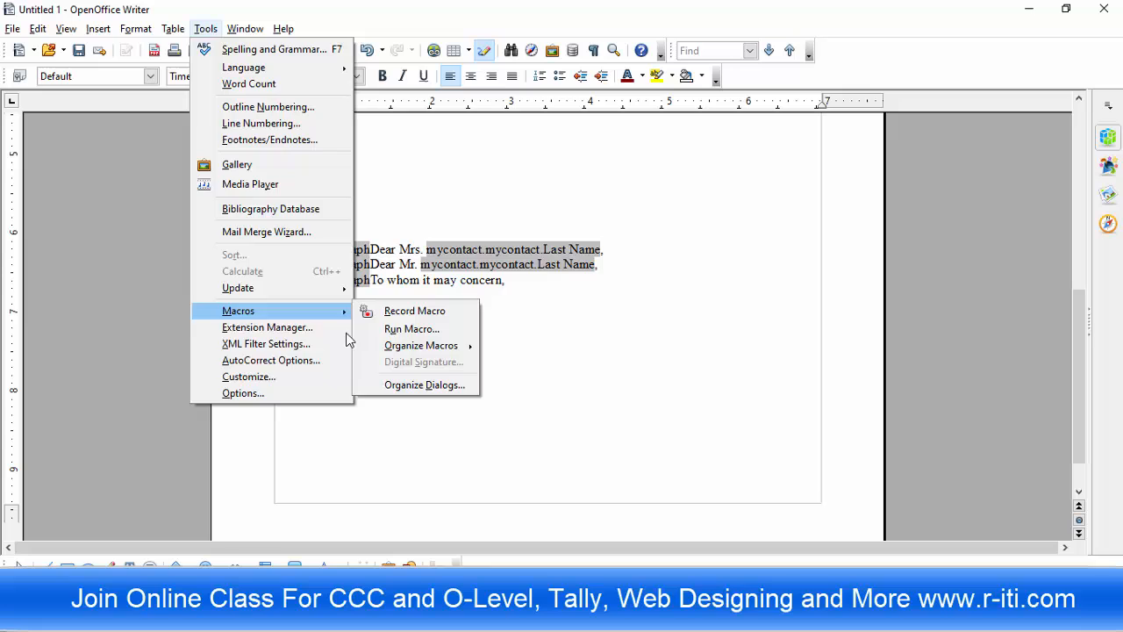
click(426, 334)
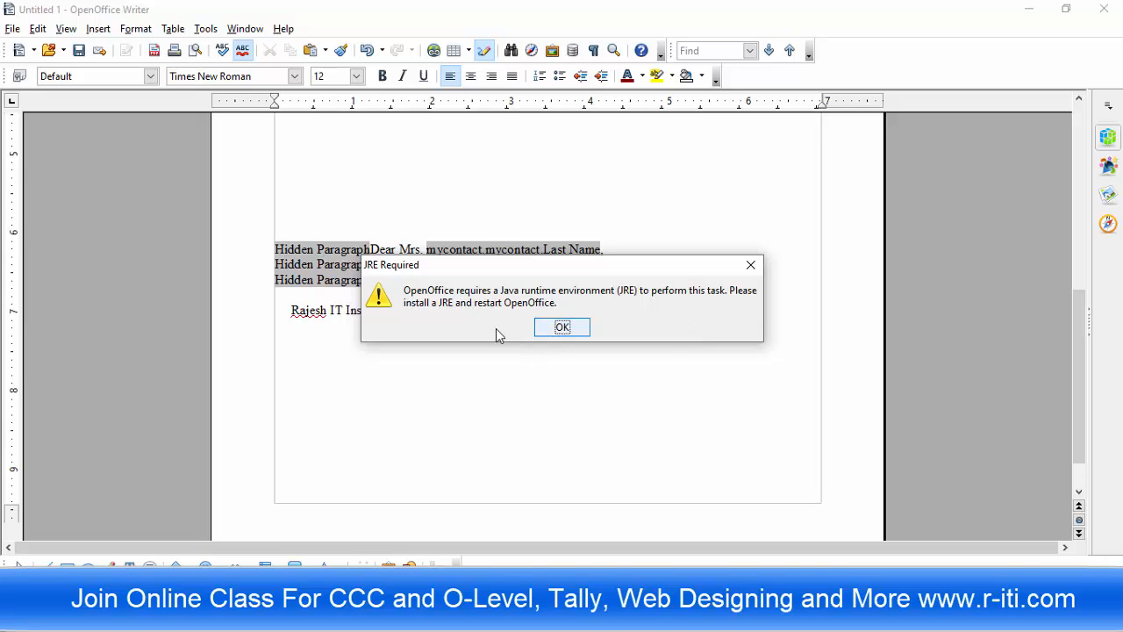
click(567, 332)
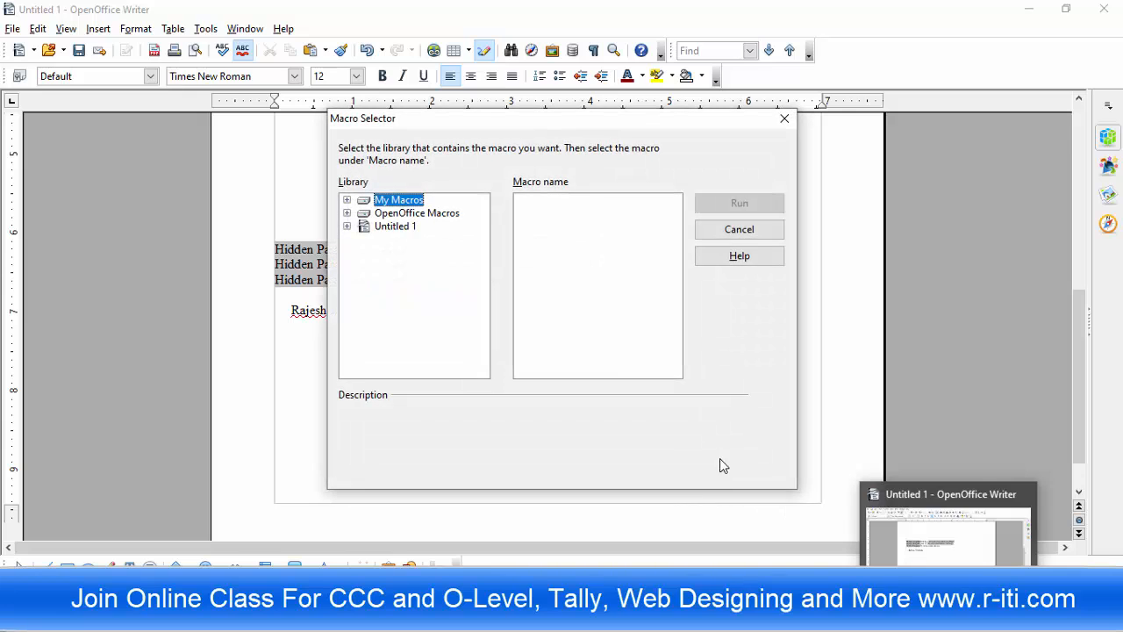
click(346, 200)
click(363, 213)
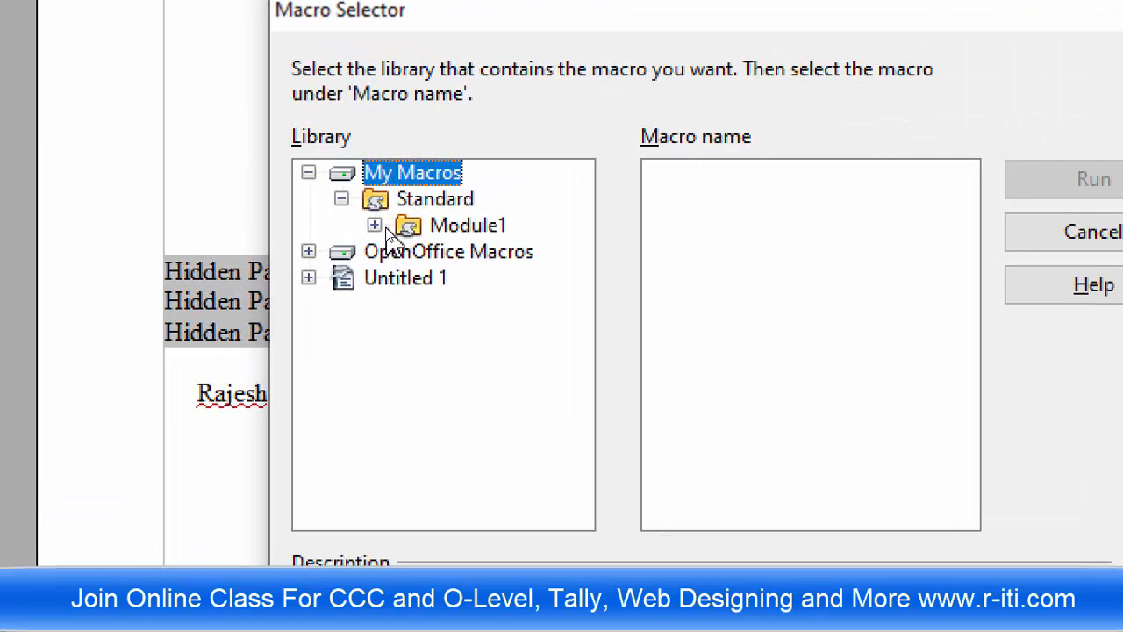
click(375, 227)
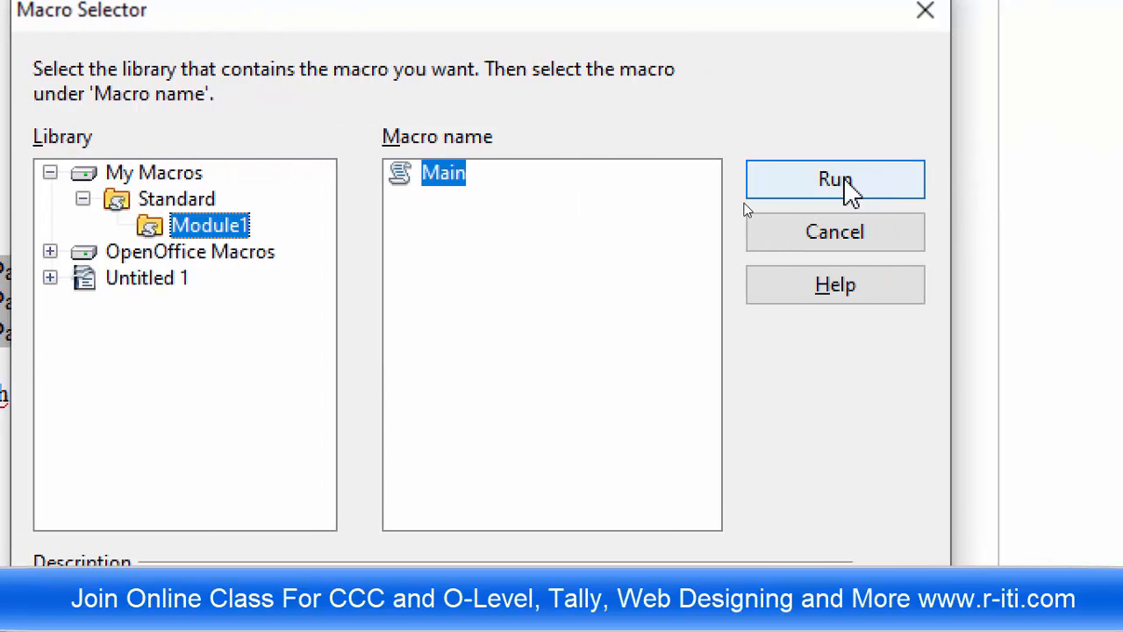
click(1097, 182)
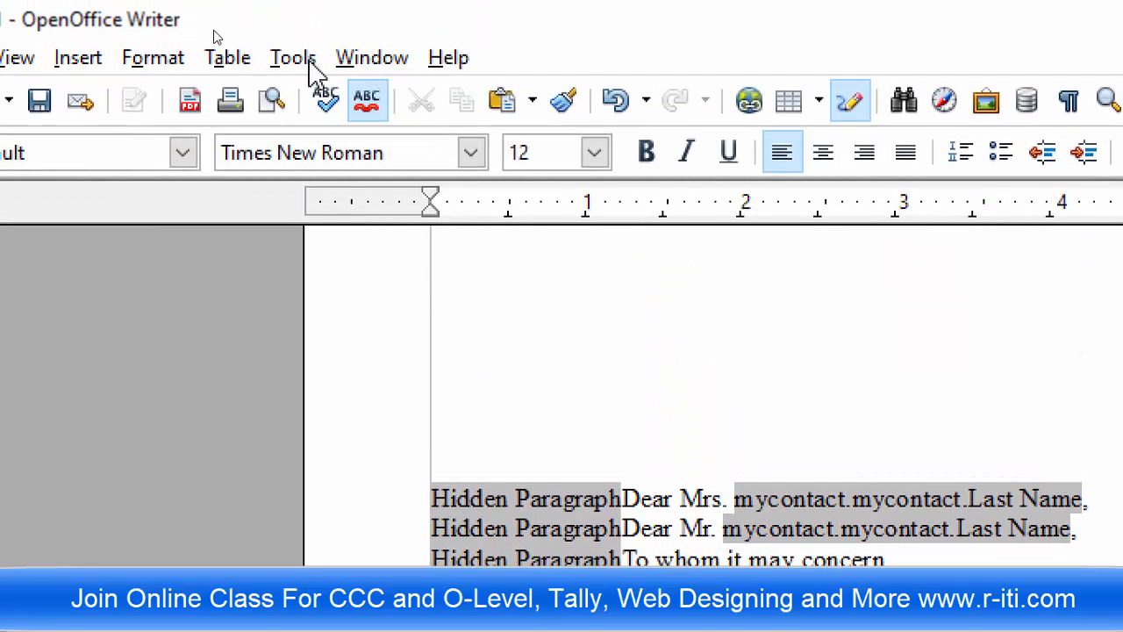
- Run the Main macro from Module1 a second time to insert the institute name again, dismissing the Java notice
click(307, 63)
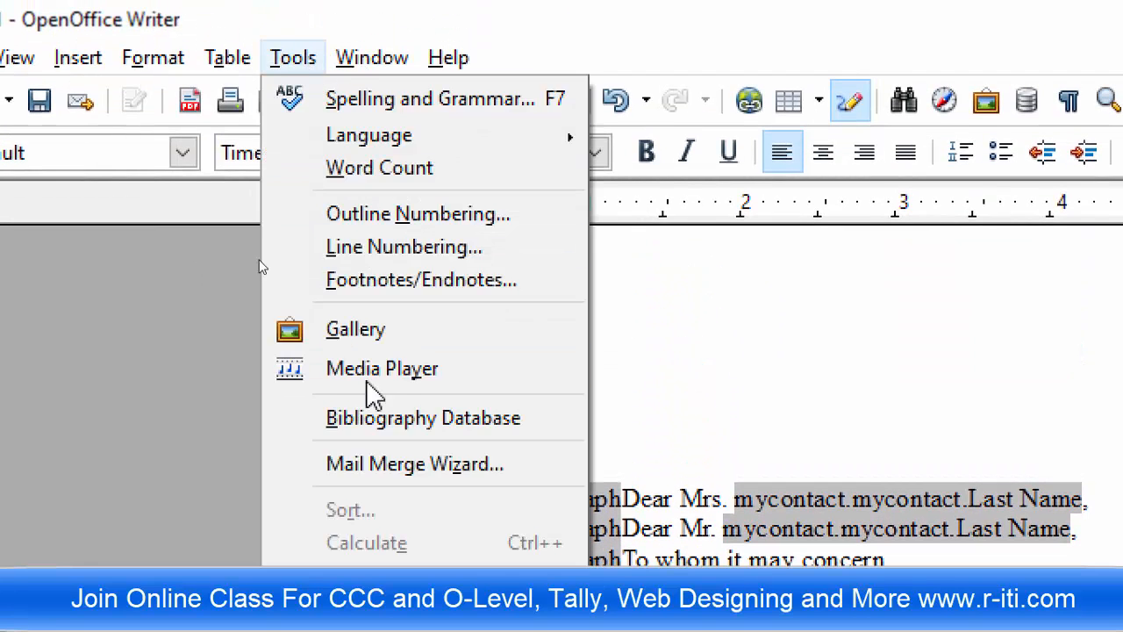
mouse_move(556, 429)
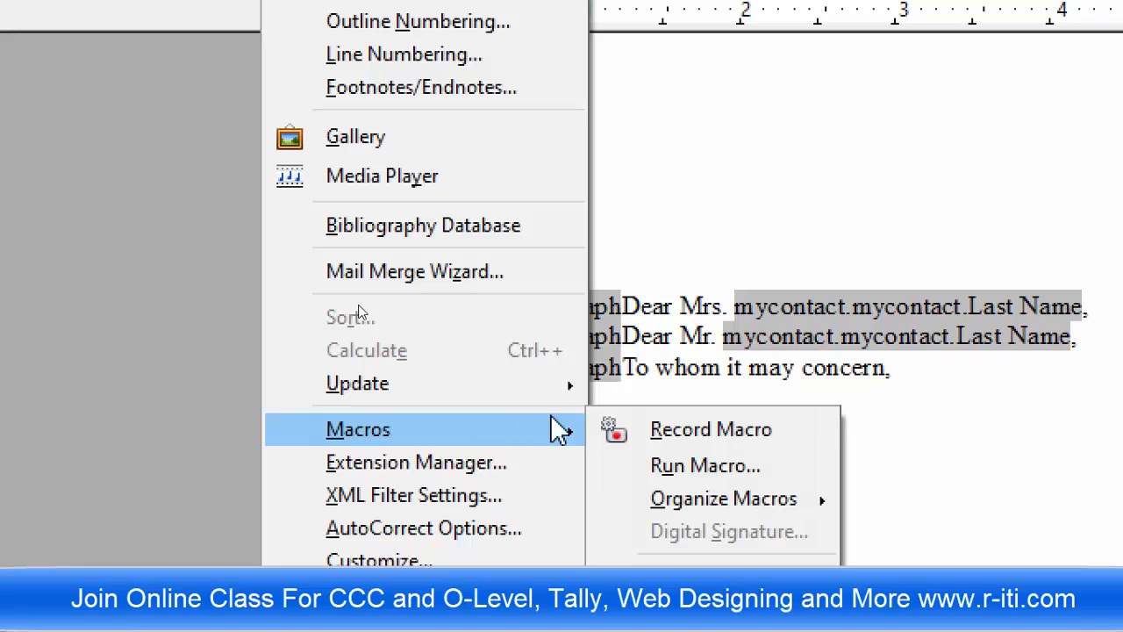
click(711, 466)
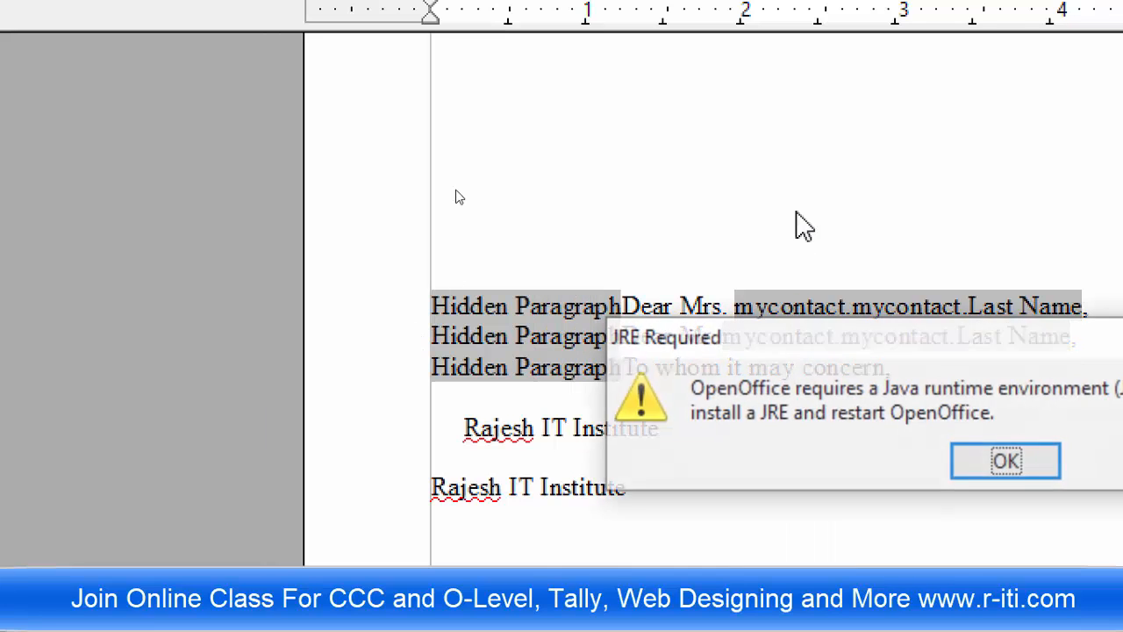
click(1006, 463)
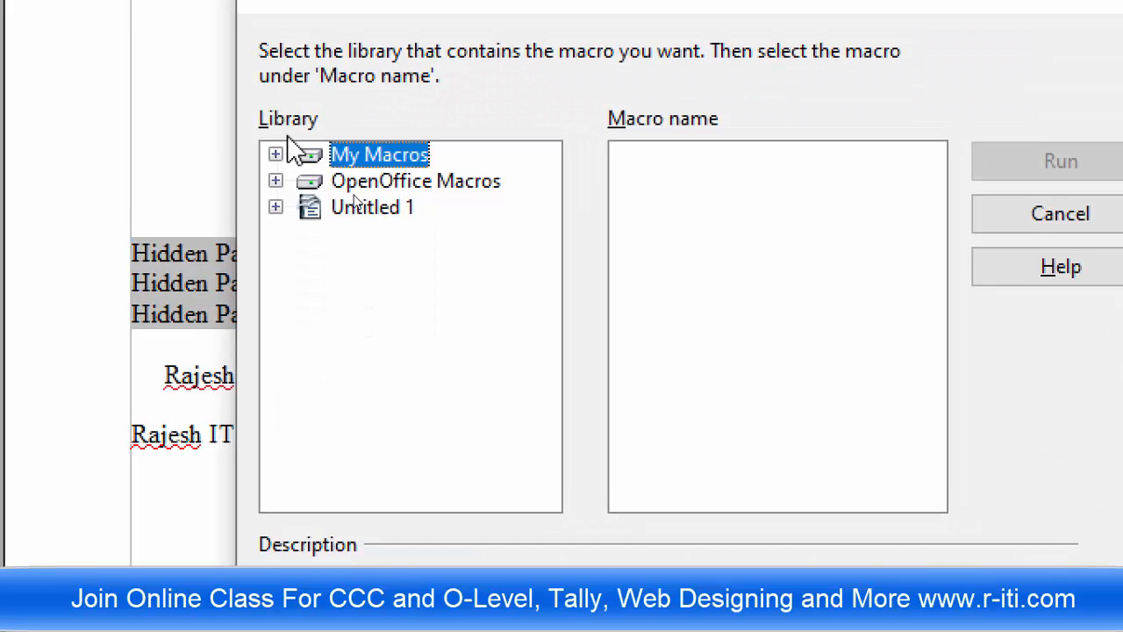
click(275, 154)
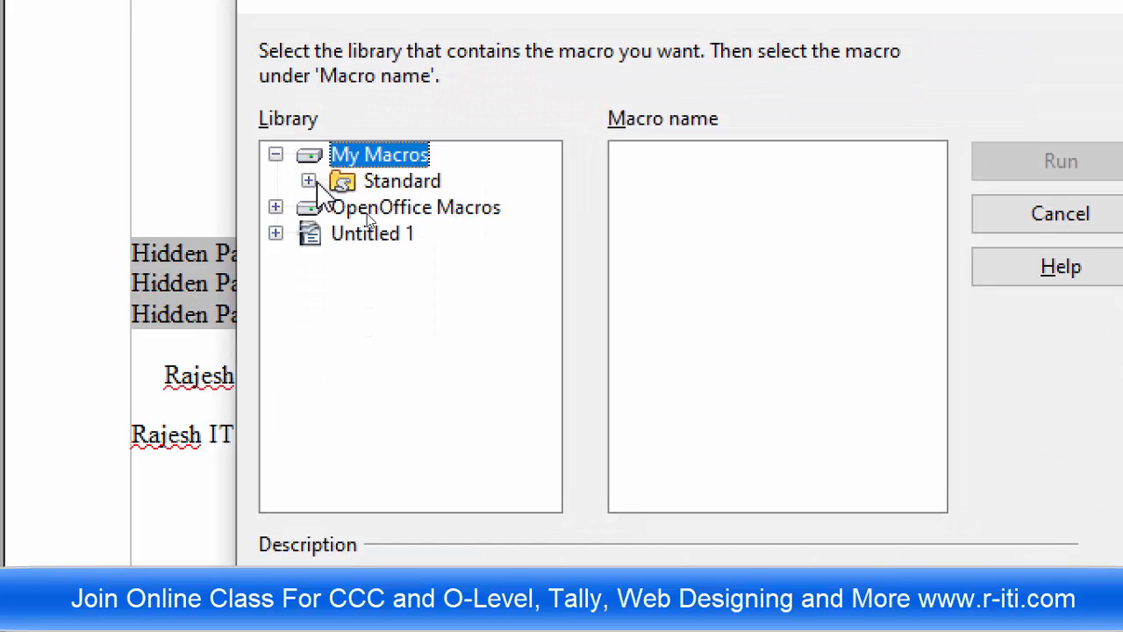
click(308, 181)
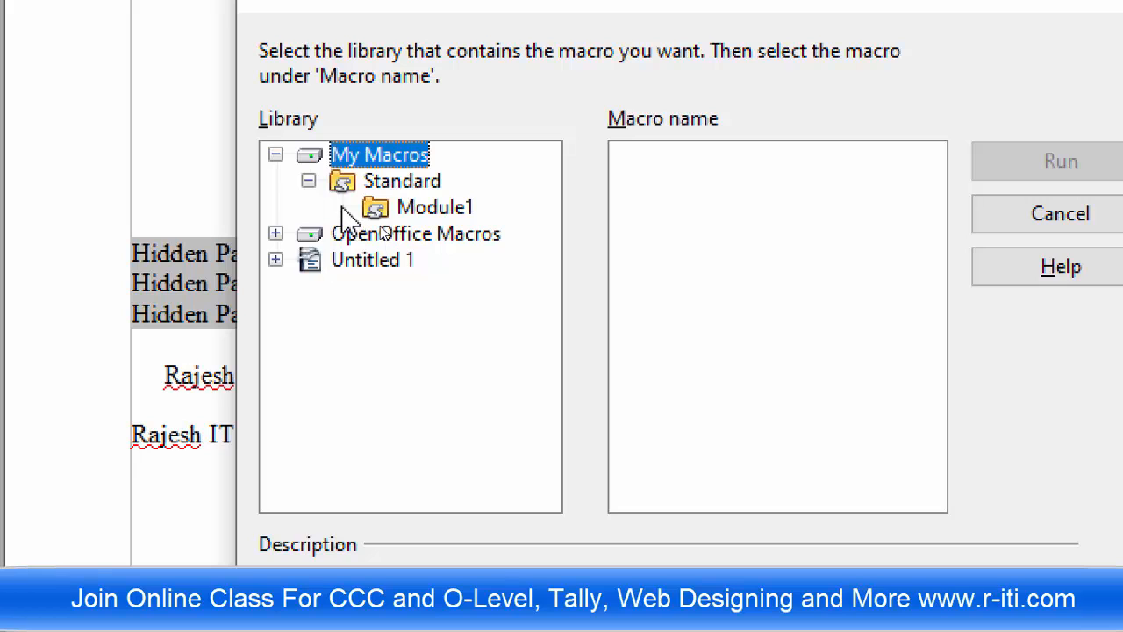
click(435, 211)
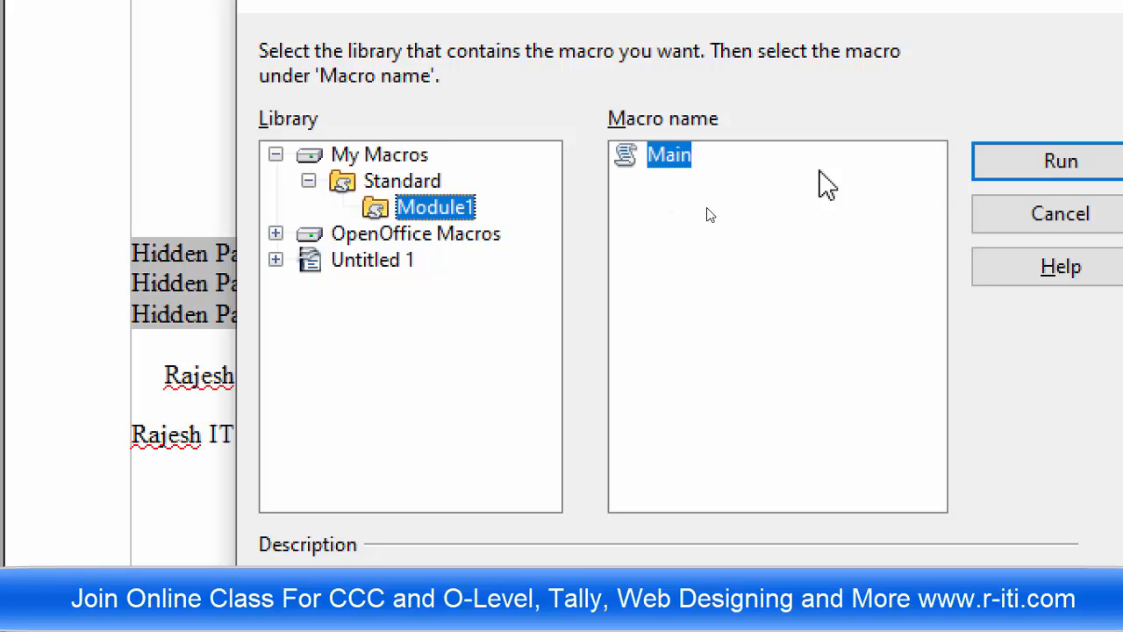
click(961, 170)
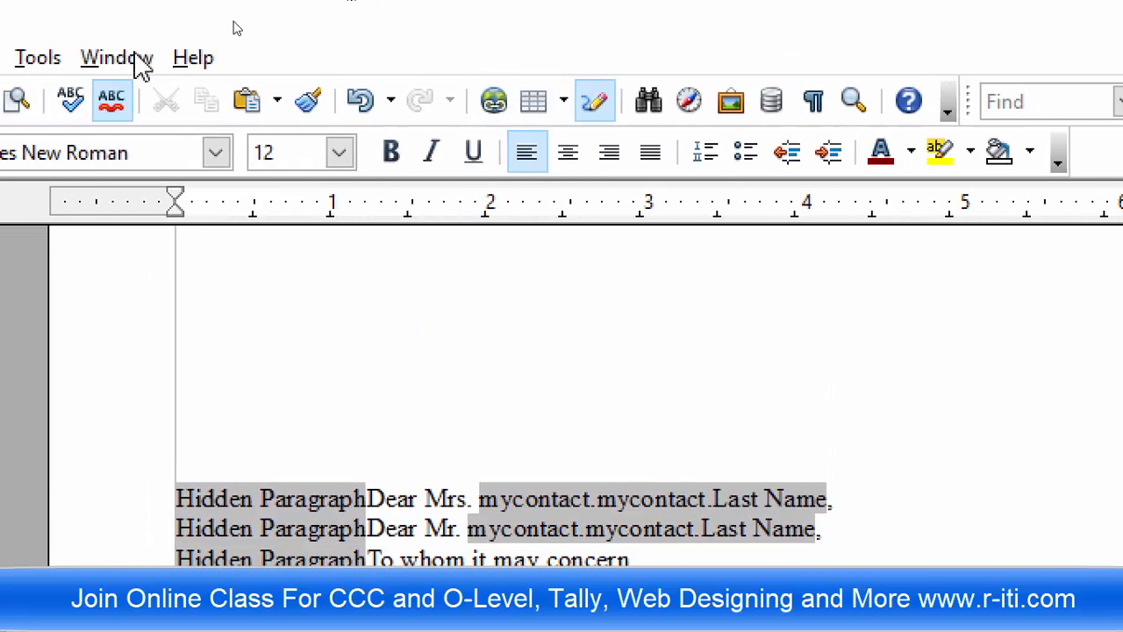
- Look over the Extension Manager and the XML Filter Settings, closing each without changes
click(38, 57)
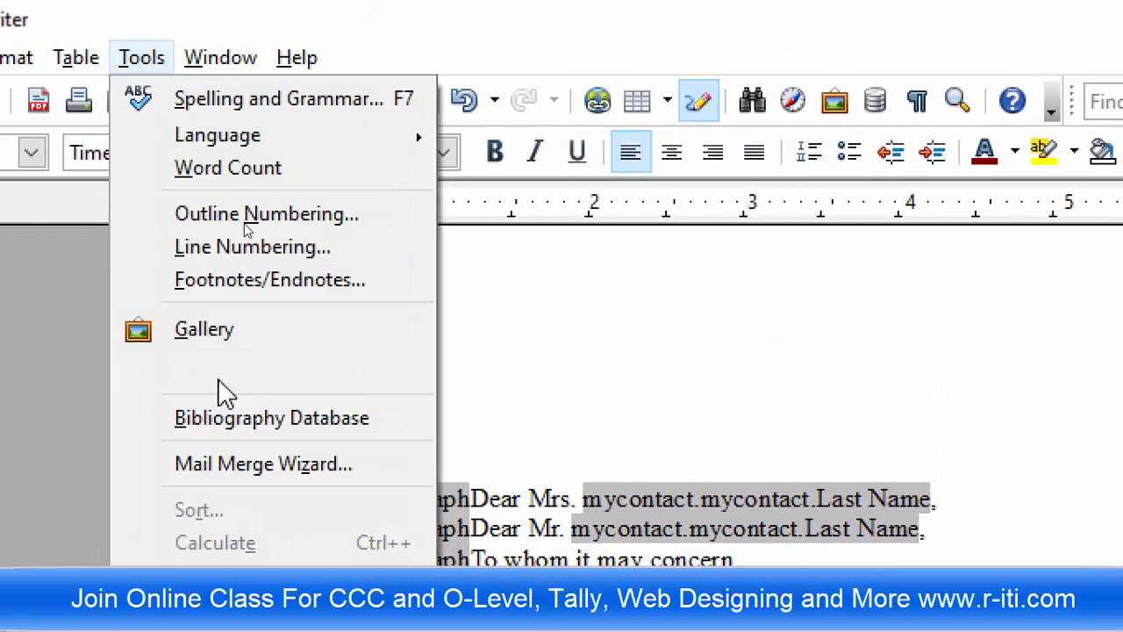
mouse_move(254, 623)
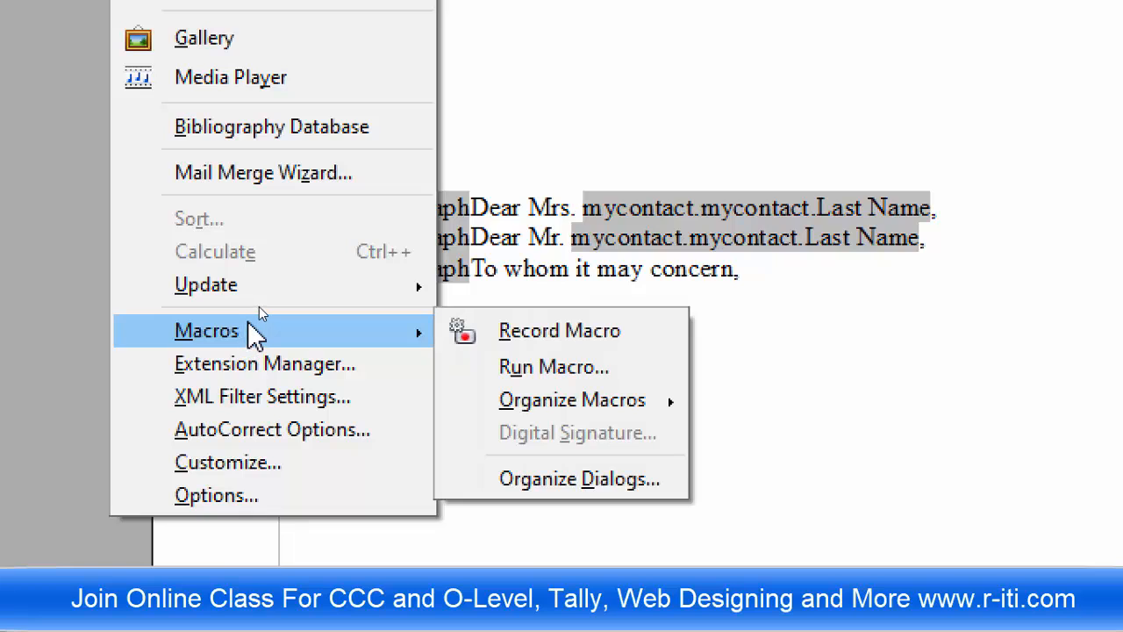
click(225, 360)
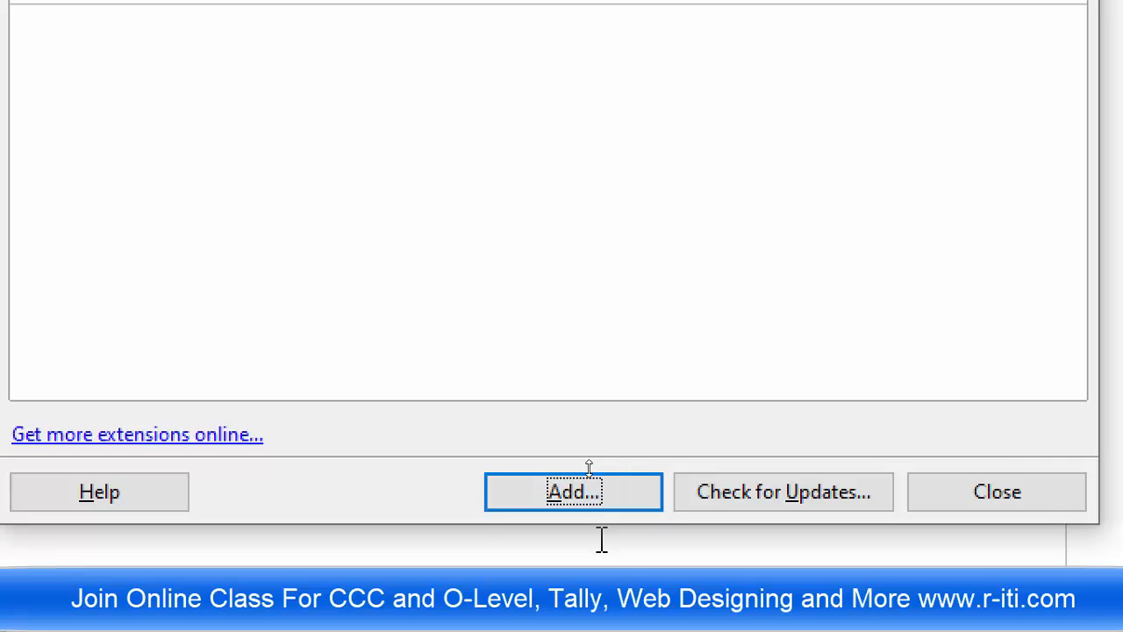
click(1009, 504)
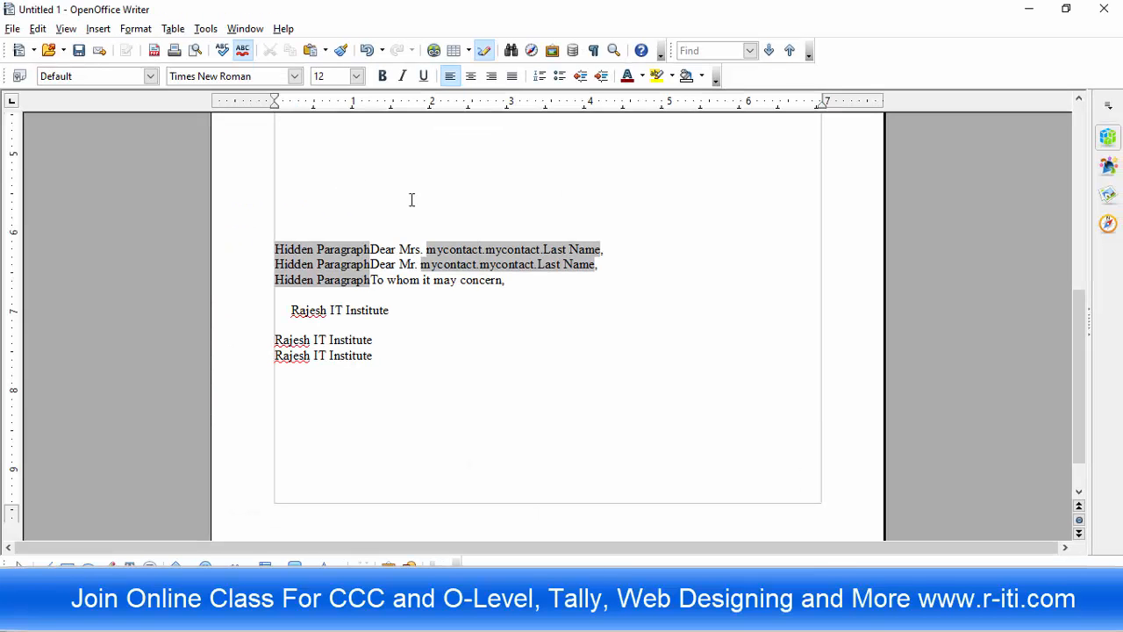
click(209, 29)
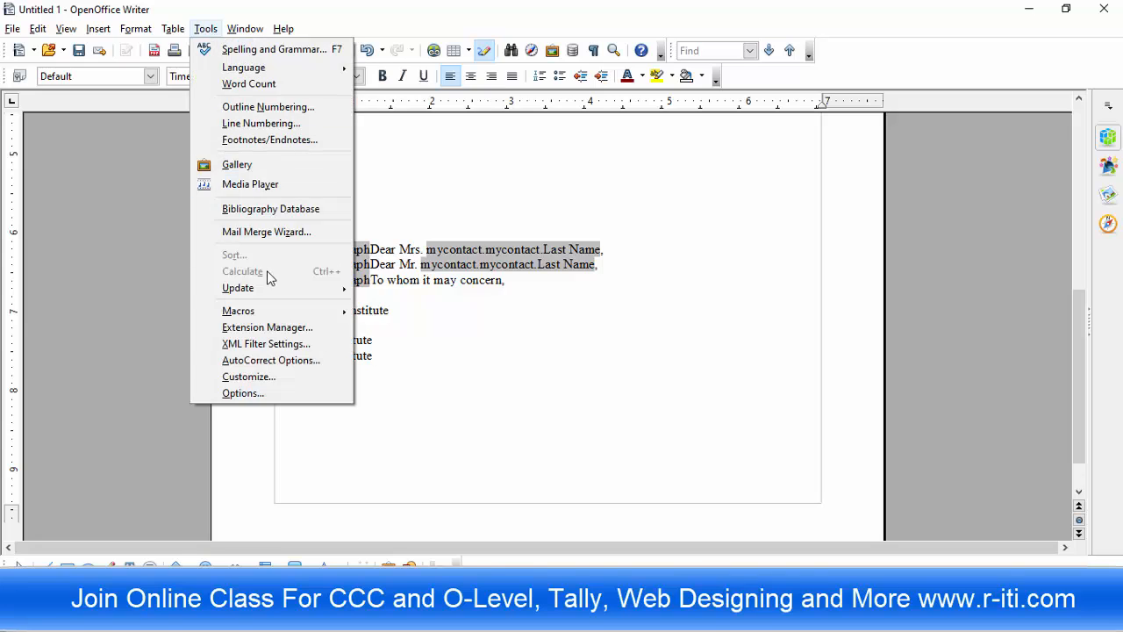
click(269, 344)
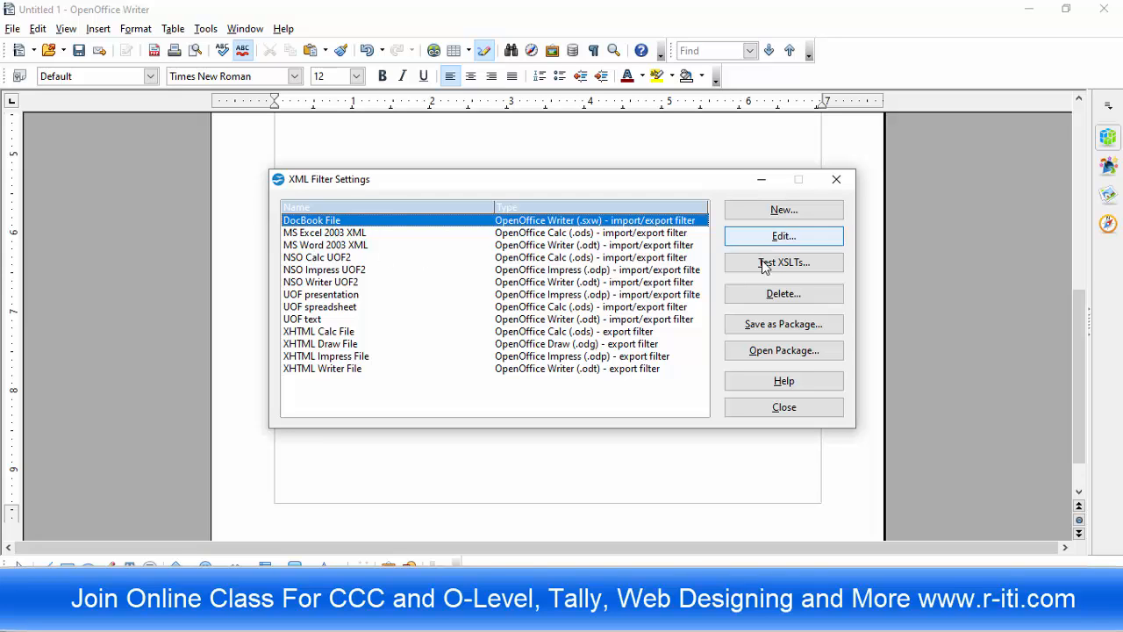
click(791, 409)
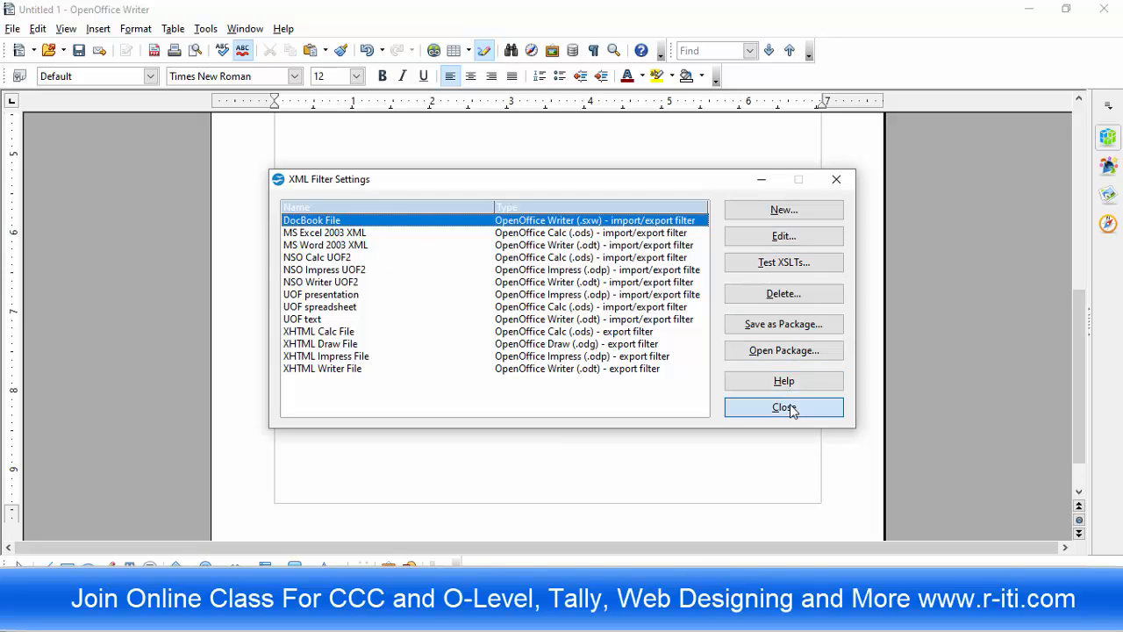
- Look over the replacement table in the AutoCorrect options and cancel without changes
click(206, 29)
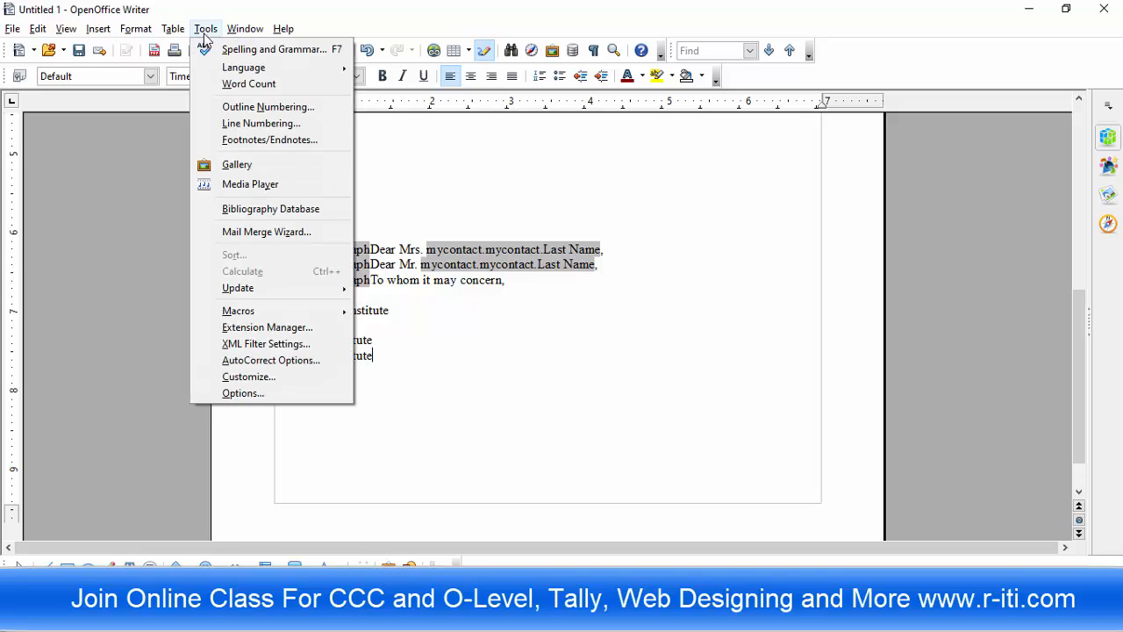
click(231, 361)
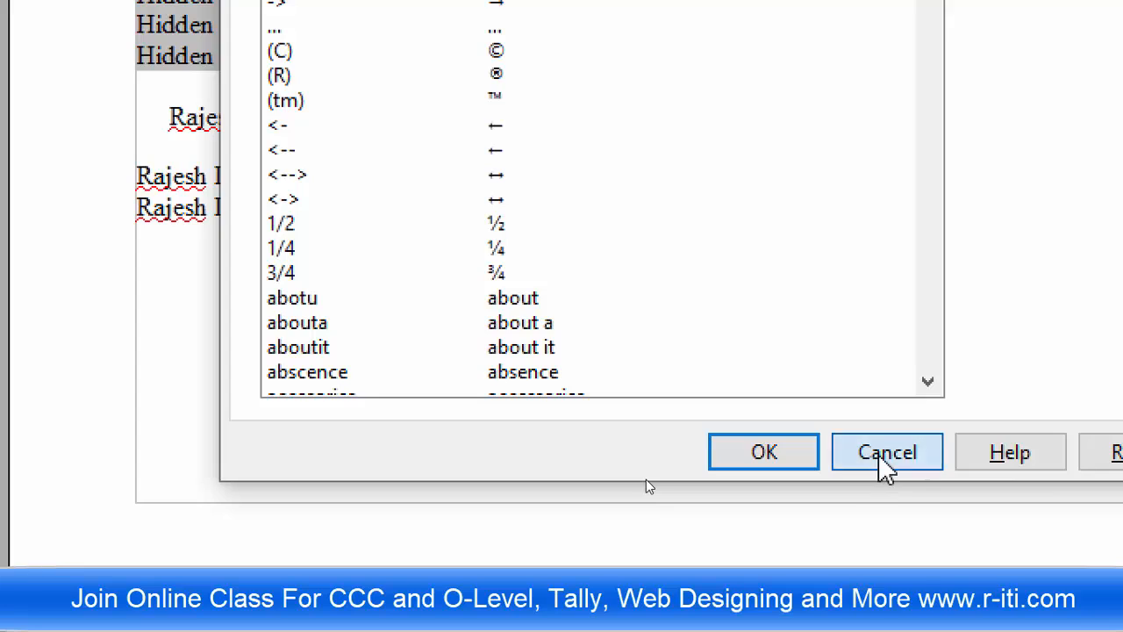
click(883, 556)
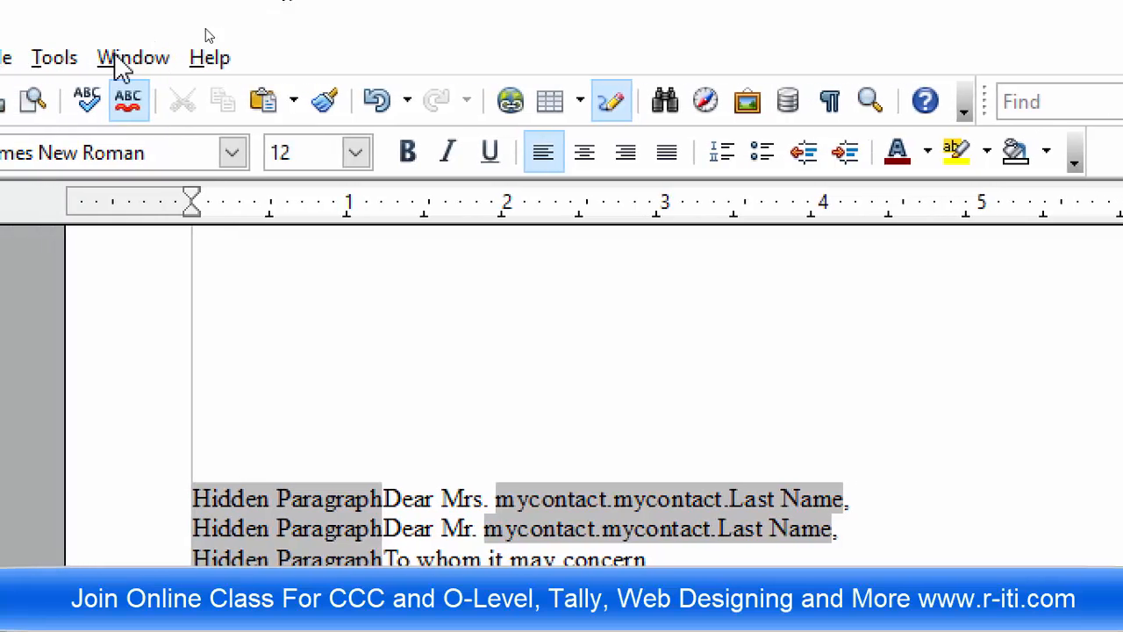
- Start a new custom menu for Writer and name it RITI
click(5, 57)
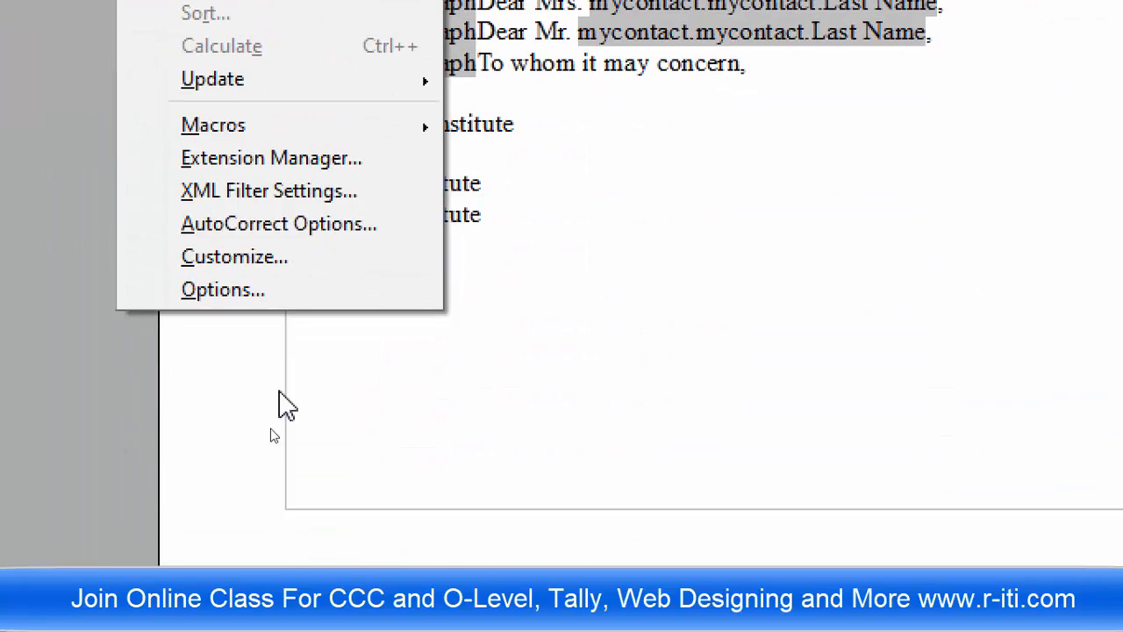
click(263, 257)
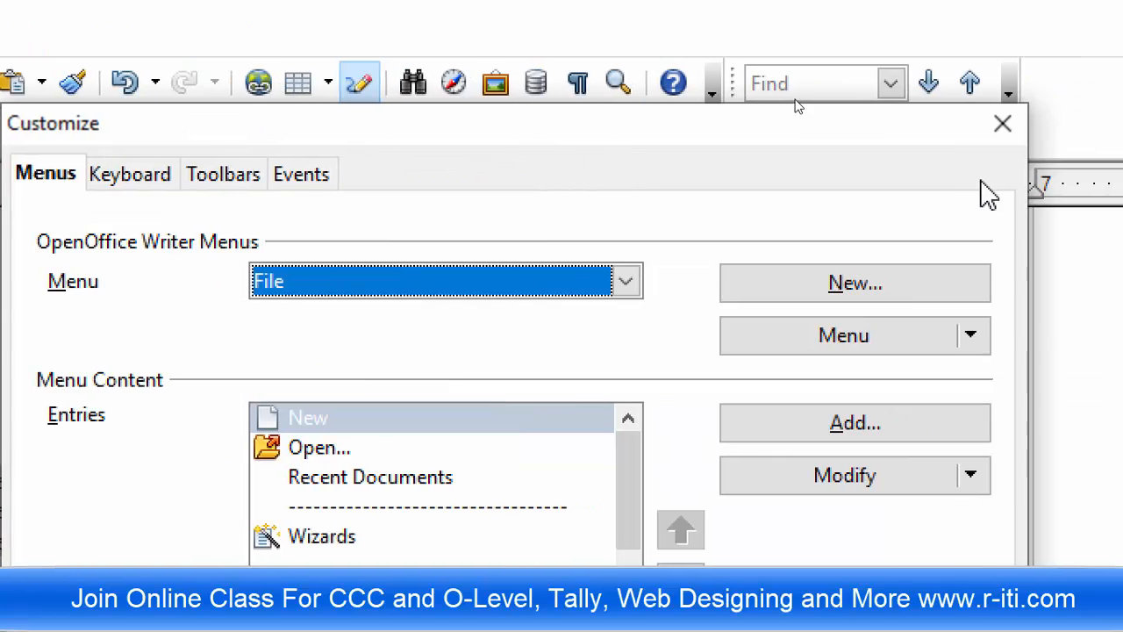
click(339, 289)
click(326, 283)
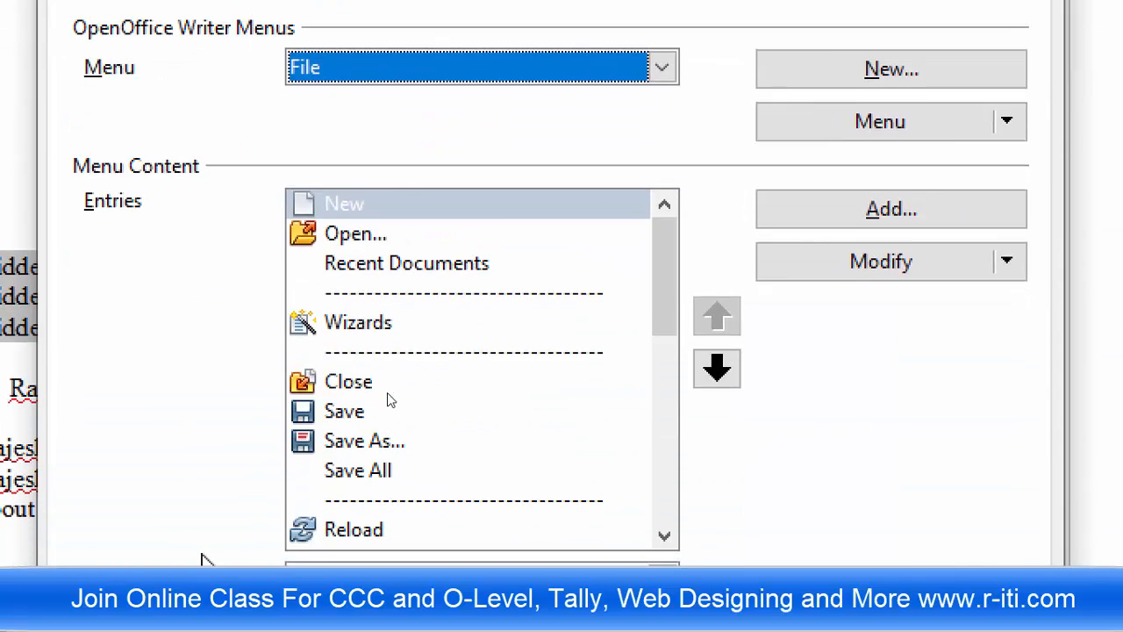
click(895, 73)
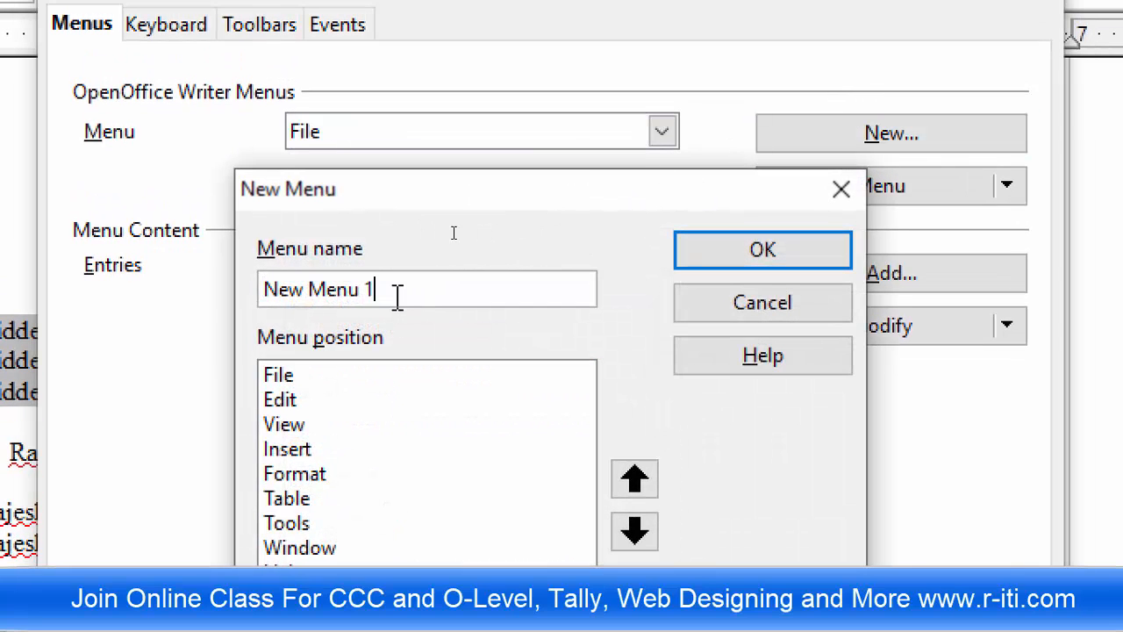
drag(398, 298, 183, 314)
text(RITI)
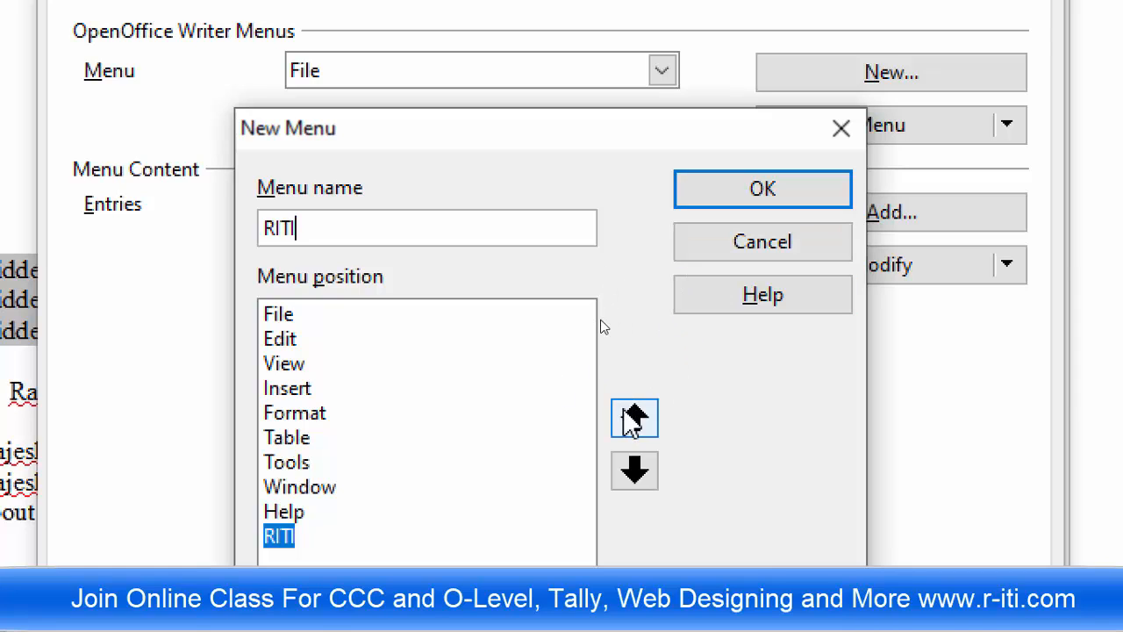
- Move the RITI menu up to the first position, ahead of File, and confirm the new menu
click(634, 418)
click(635, 417)
click(634, 418)
click(634, 418)
click(635, 417)
click(634, 418)
click(634, 417)
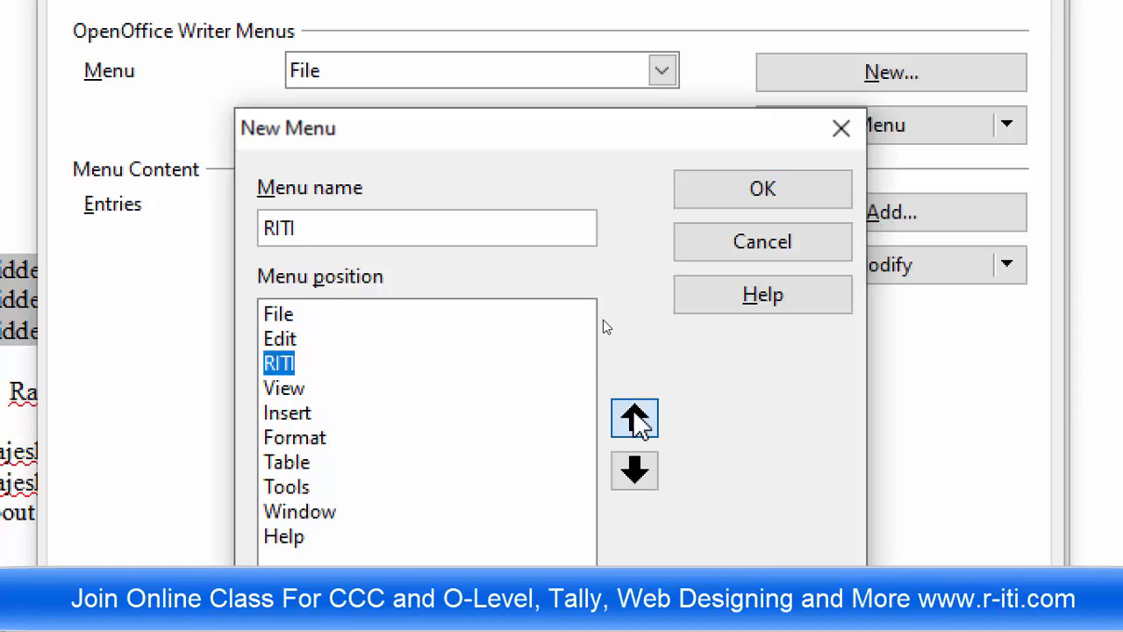
click(634, 418)
click(635, 417)
click(794, 189)
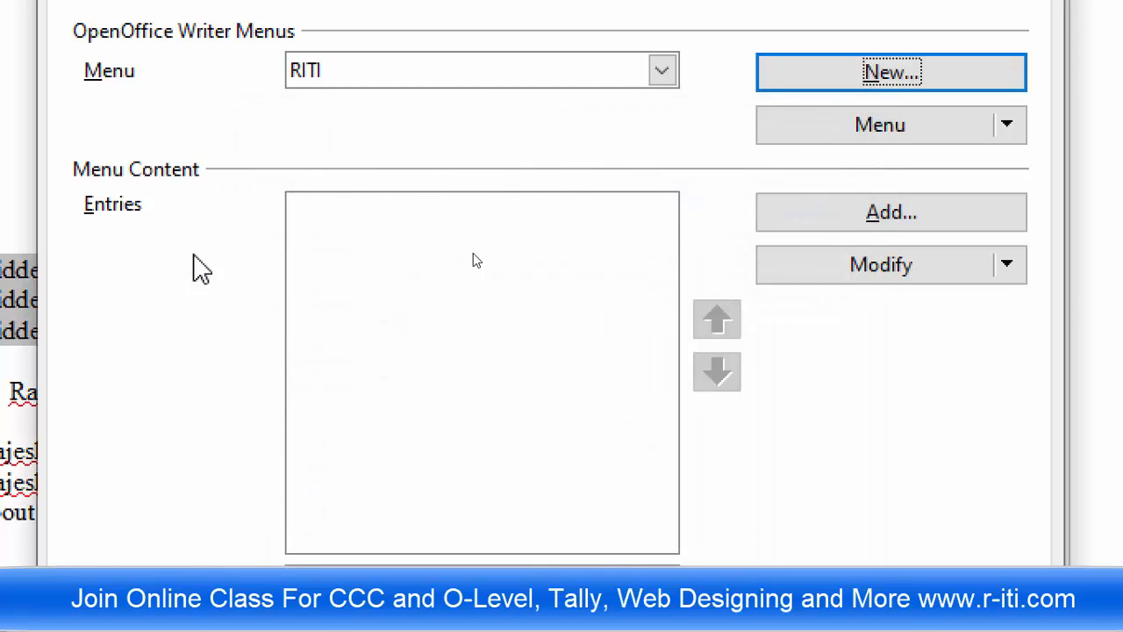
- Add the Data Sources and Full Screen commands from the View category to the RITI menu
click(840, 224)
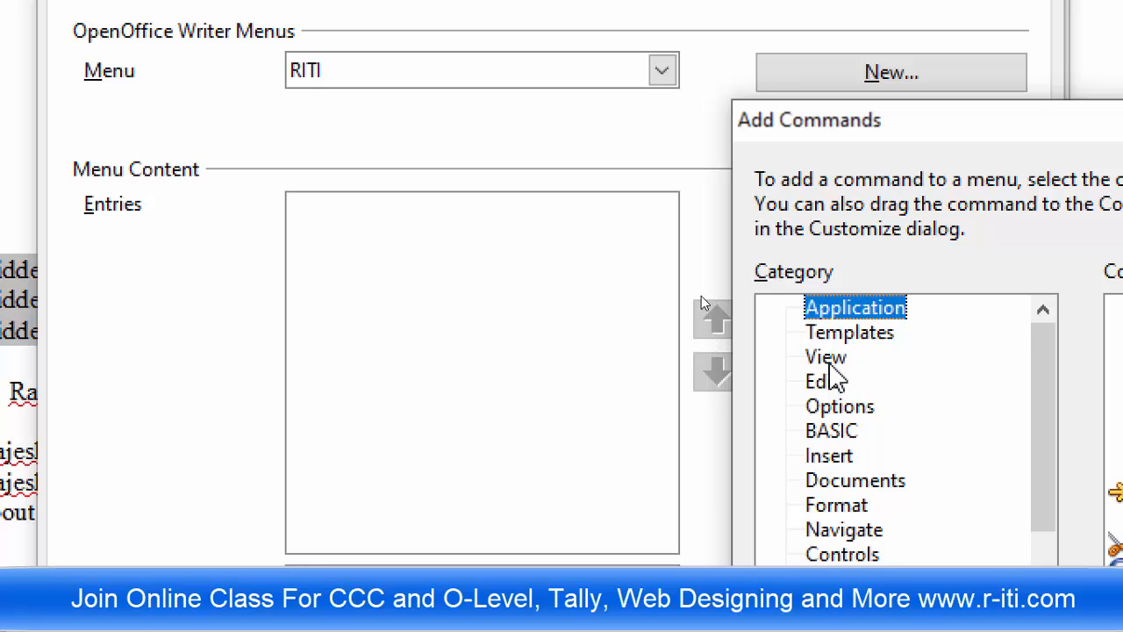
click(830, 362)
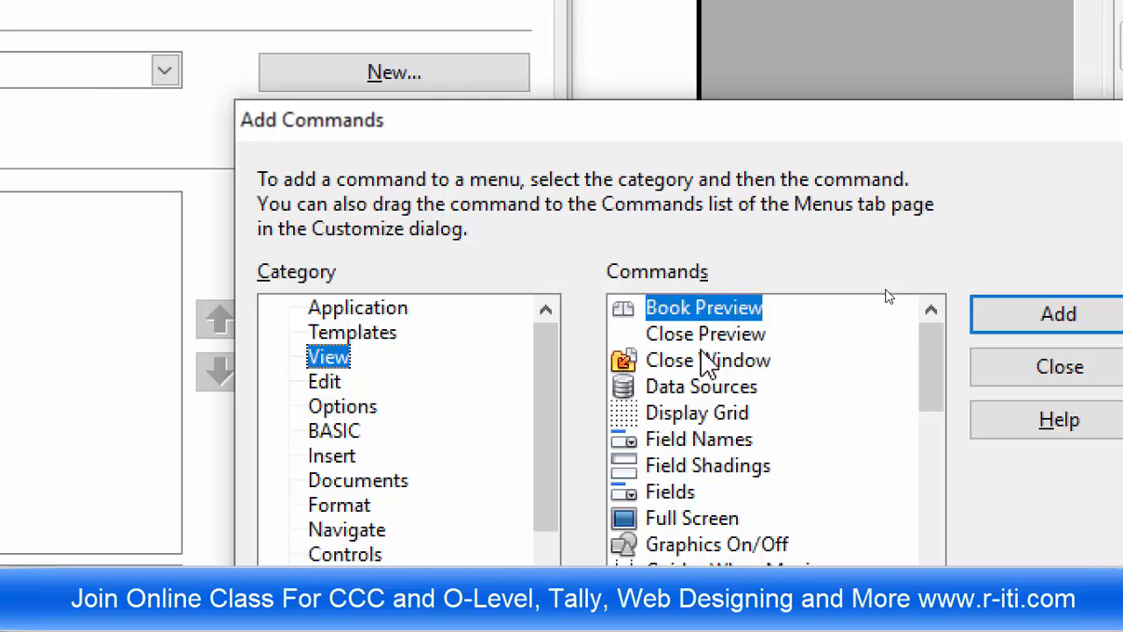
click(678, 387)
click(993, 325)
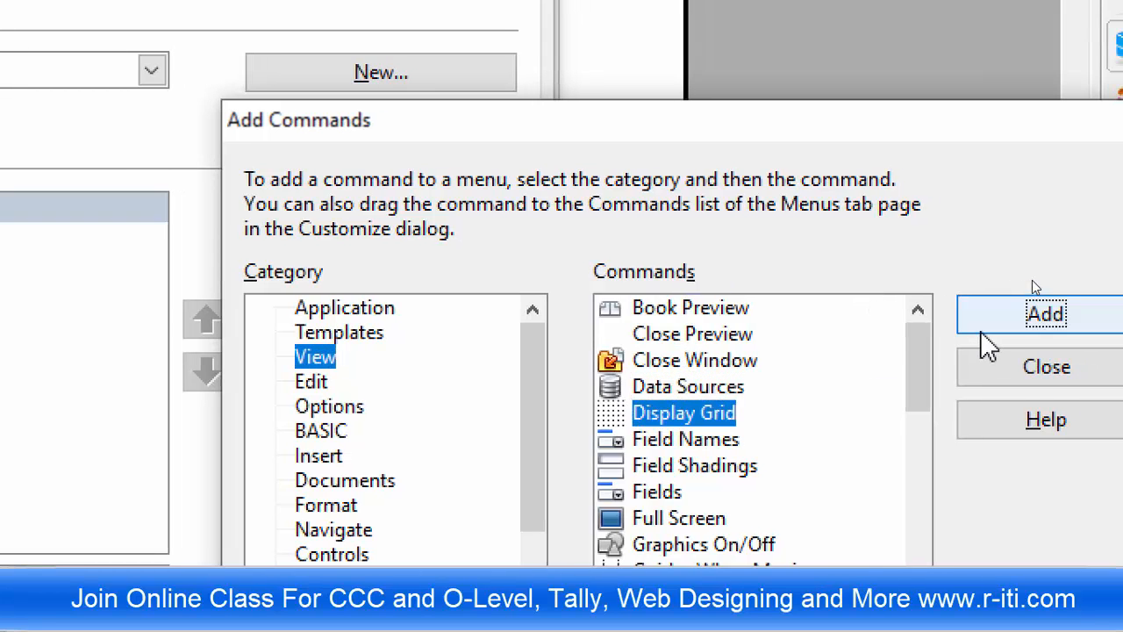
click(667, 520)
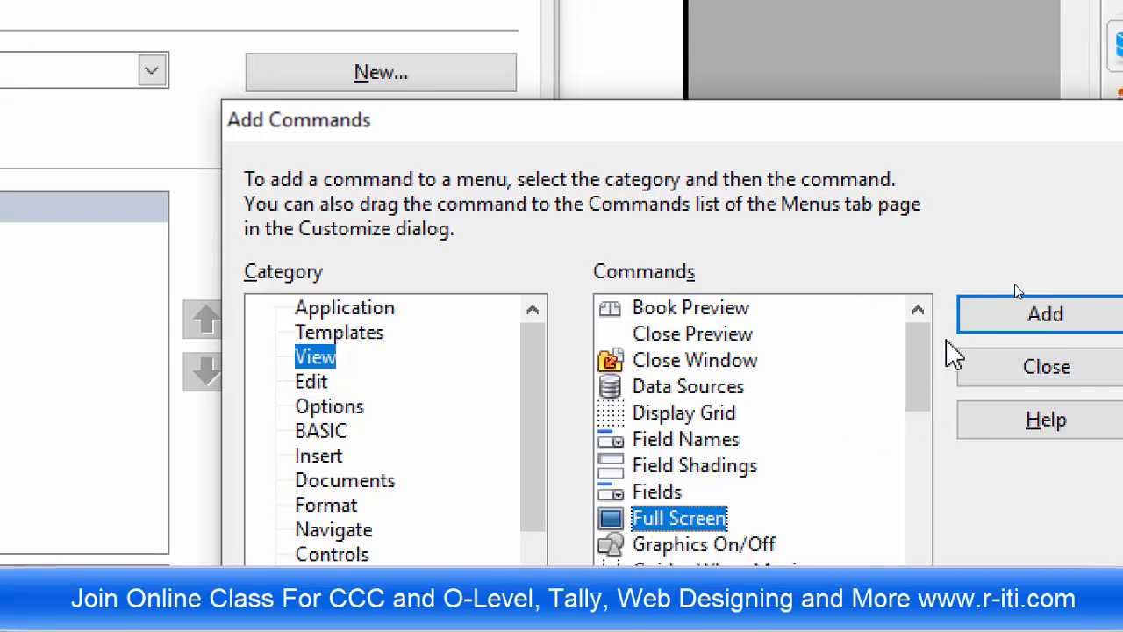
click(990, 326)
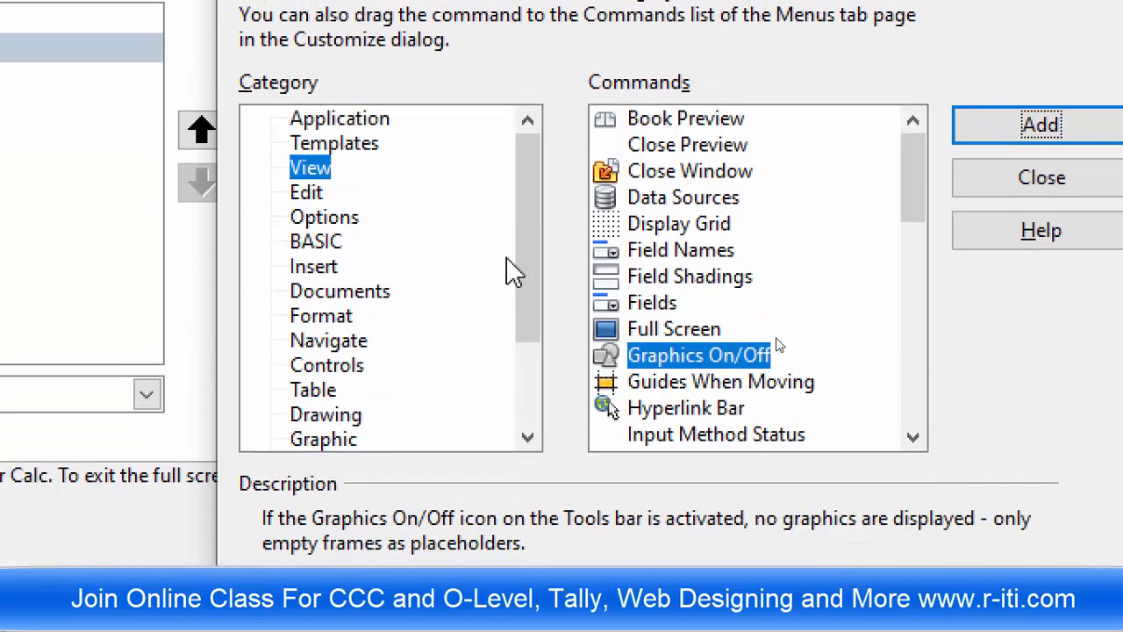
- Add the Copy and Cut commands from the Edit category to the RITI menu
click(303, 383)
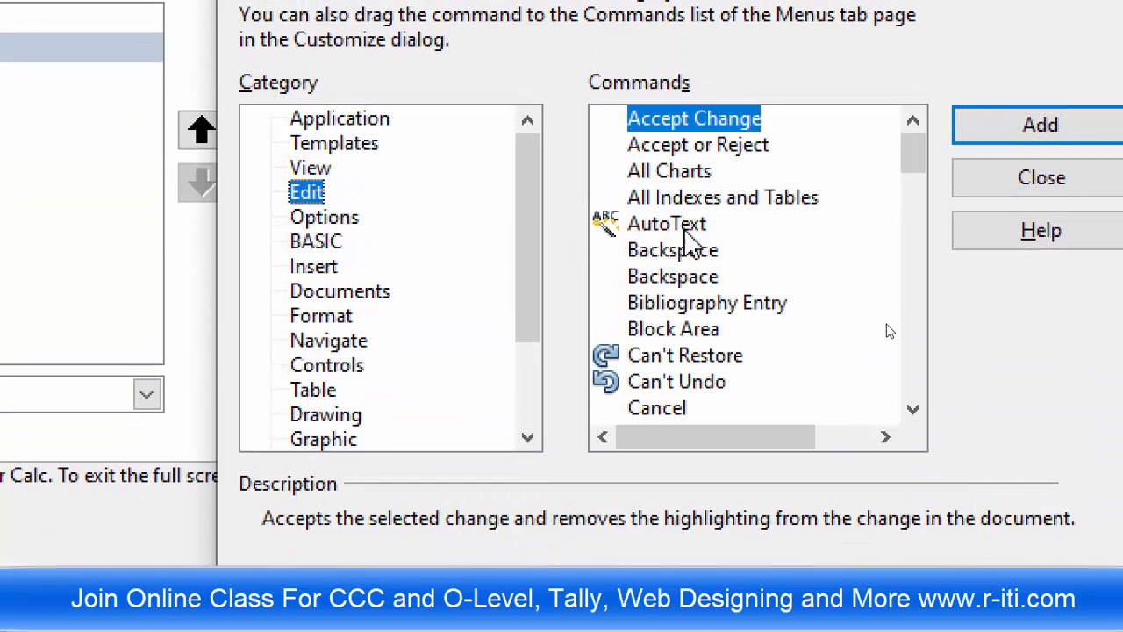
scroll(693, 245, down, 2)
click(660, 331)
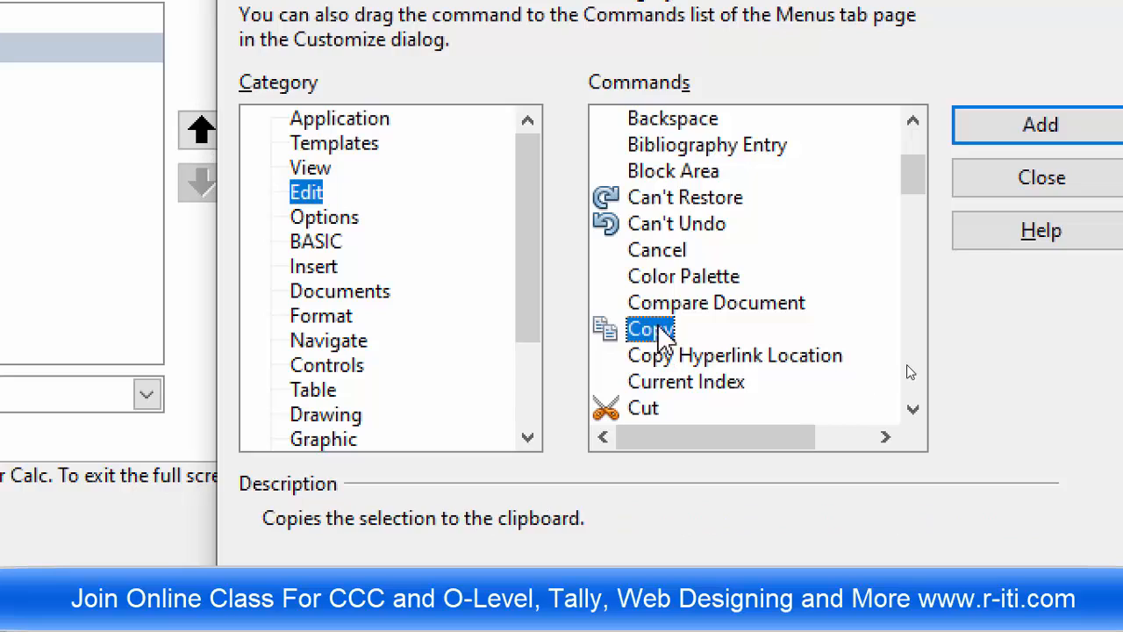
click(803, 356)
click(651, 409)
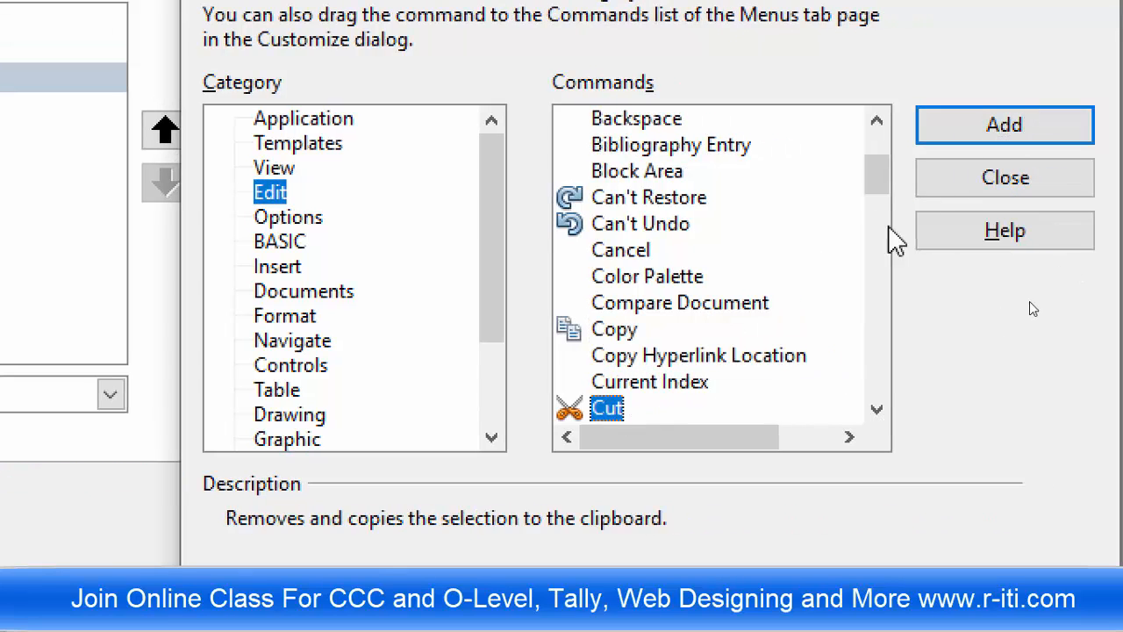
click(947, 133)
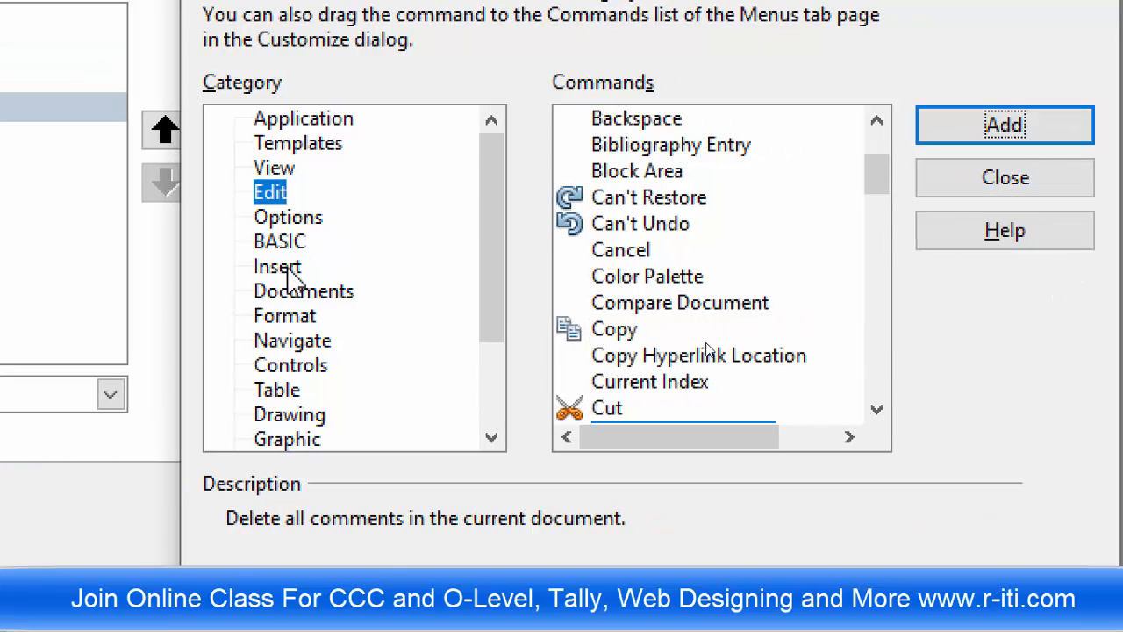
- Add Align Left, Align Right and Alignment from the Format category to the RITI menu and apply the customization
click(283, 318)
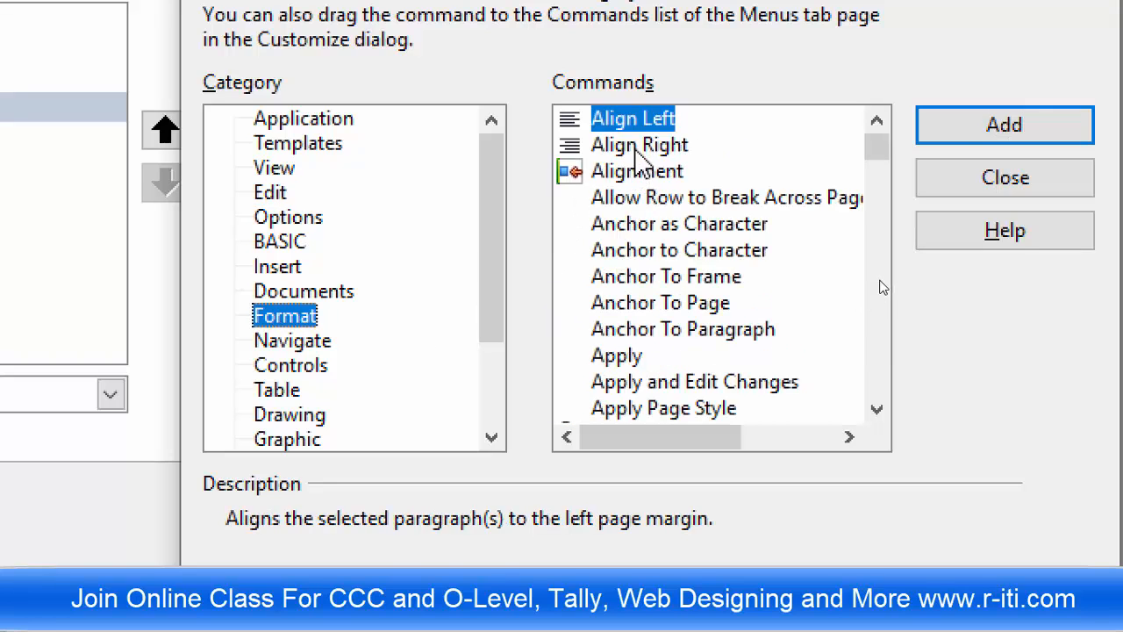
click(974, 142)
click(974, 142)
click(974, 142)
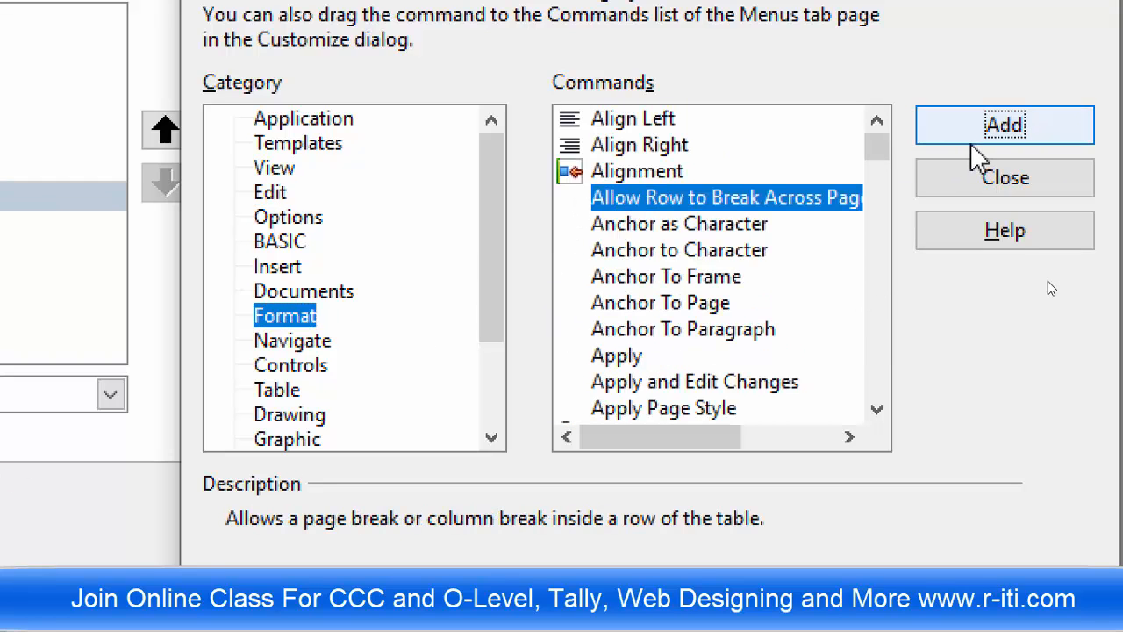
click(972, 172)
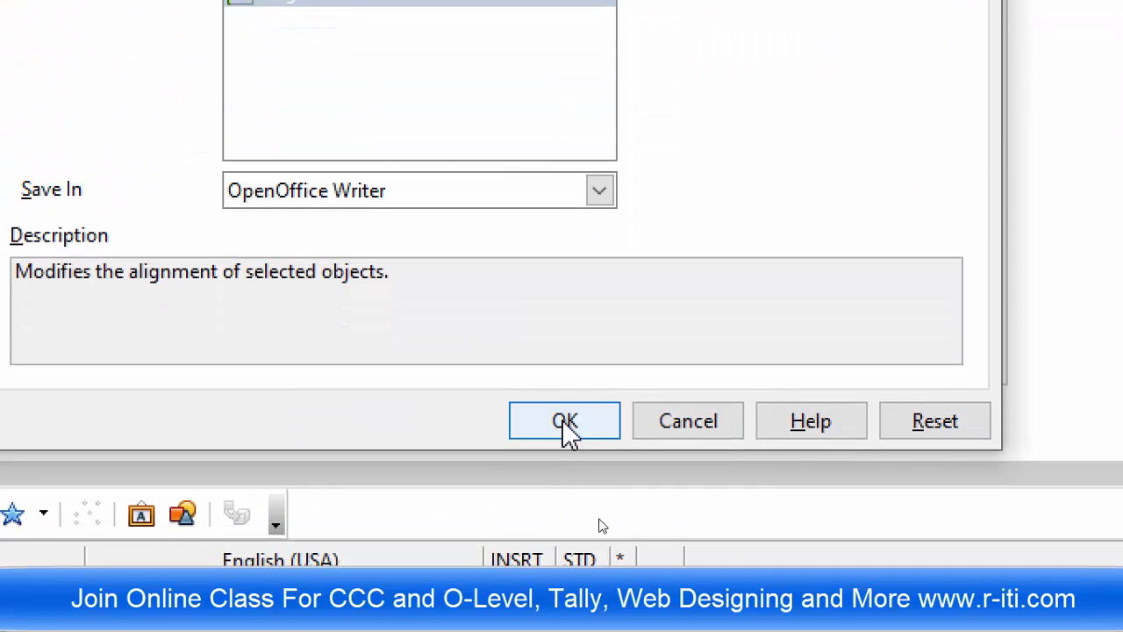
click(566, 424)
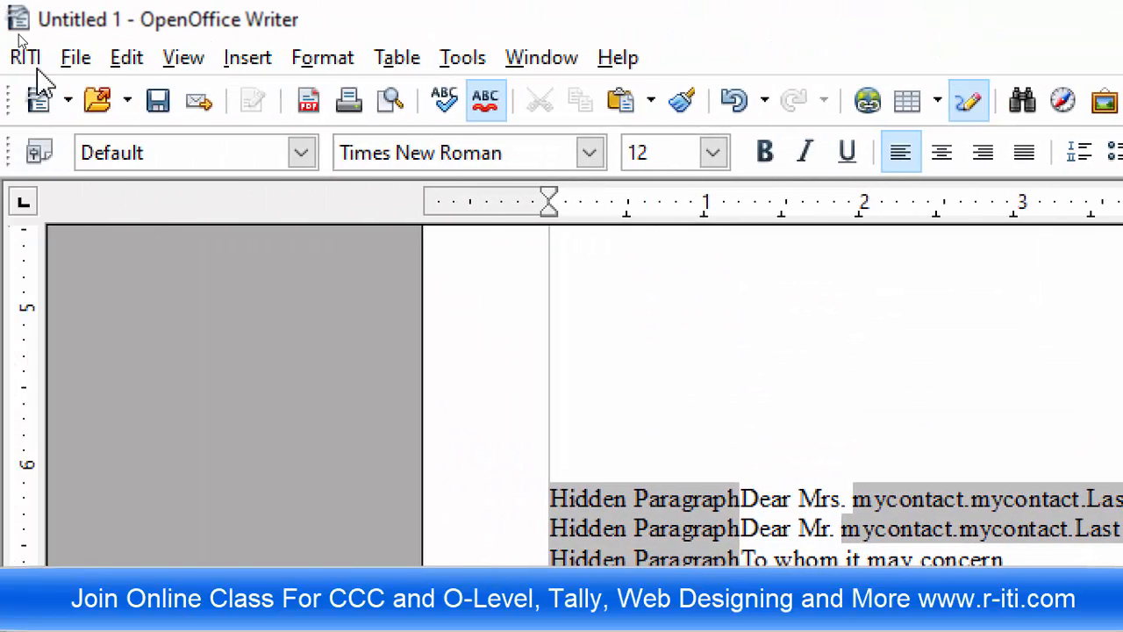
- View the commands of the new RITI menu and look over the Options dialog, closing it without changes
click(25, 58)
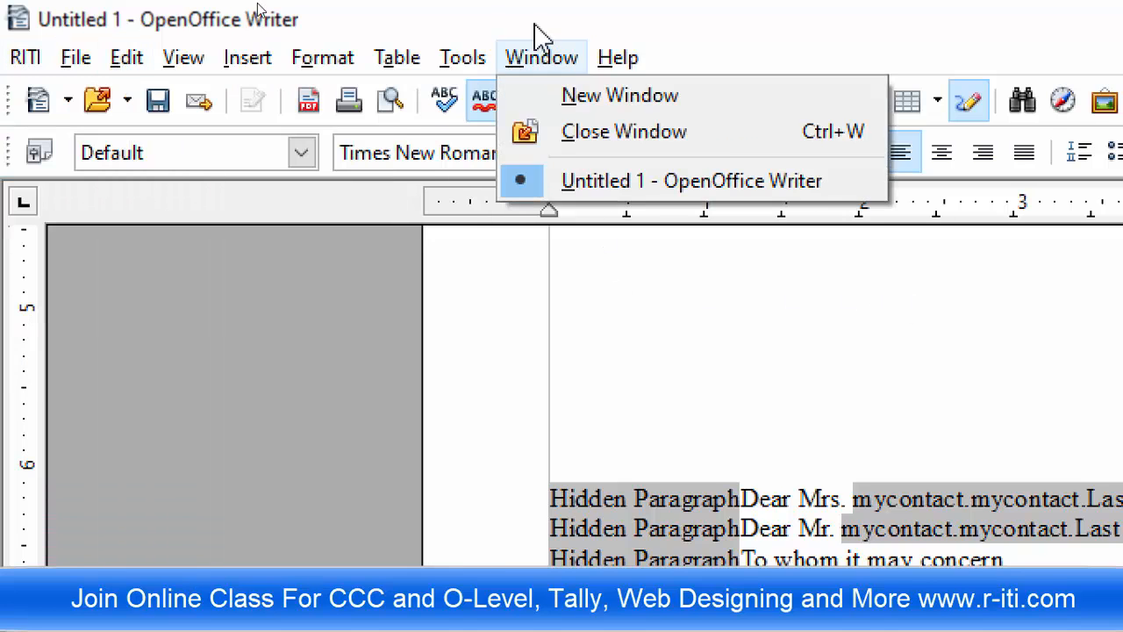
mouse_move(476, 54)
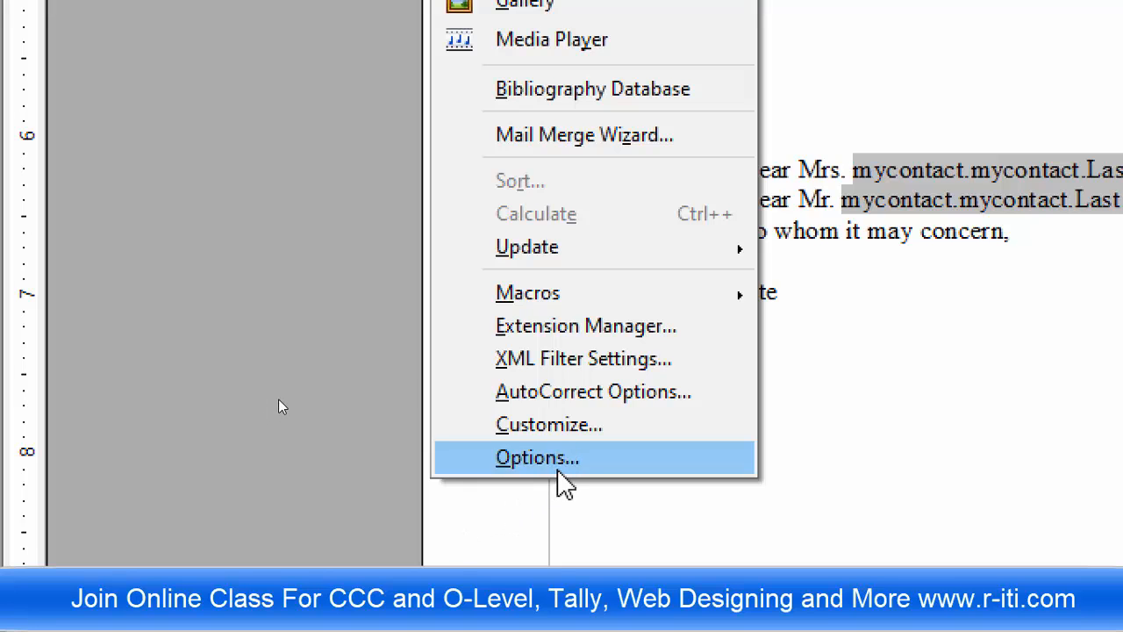
click(559, 469)
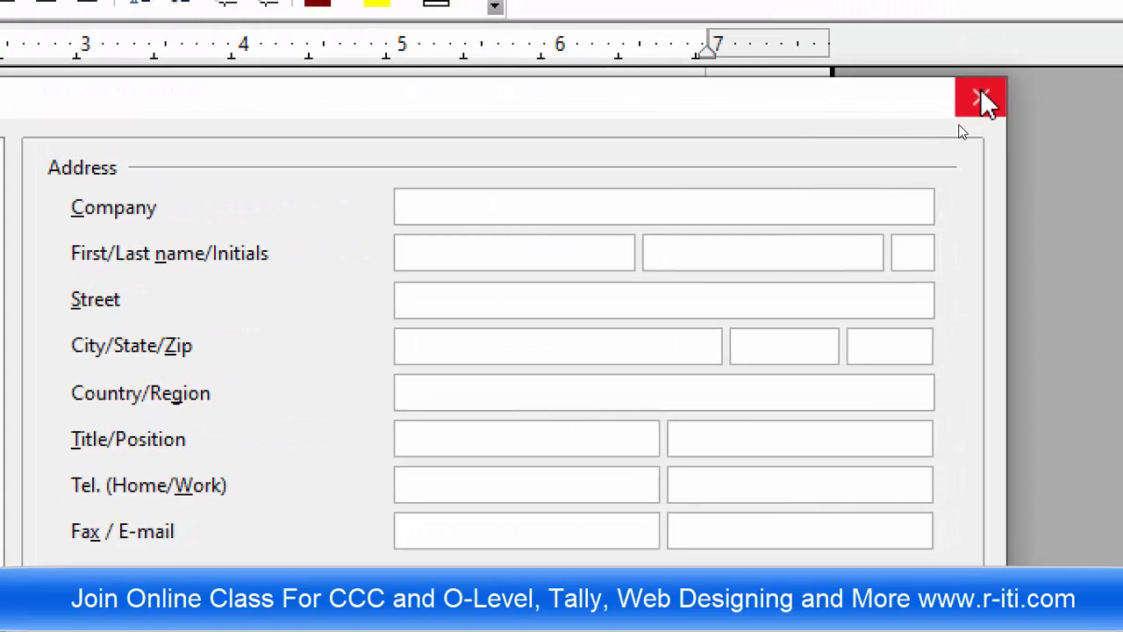
click(1023, 88)
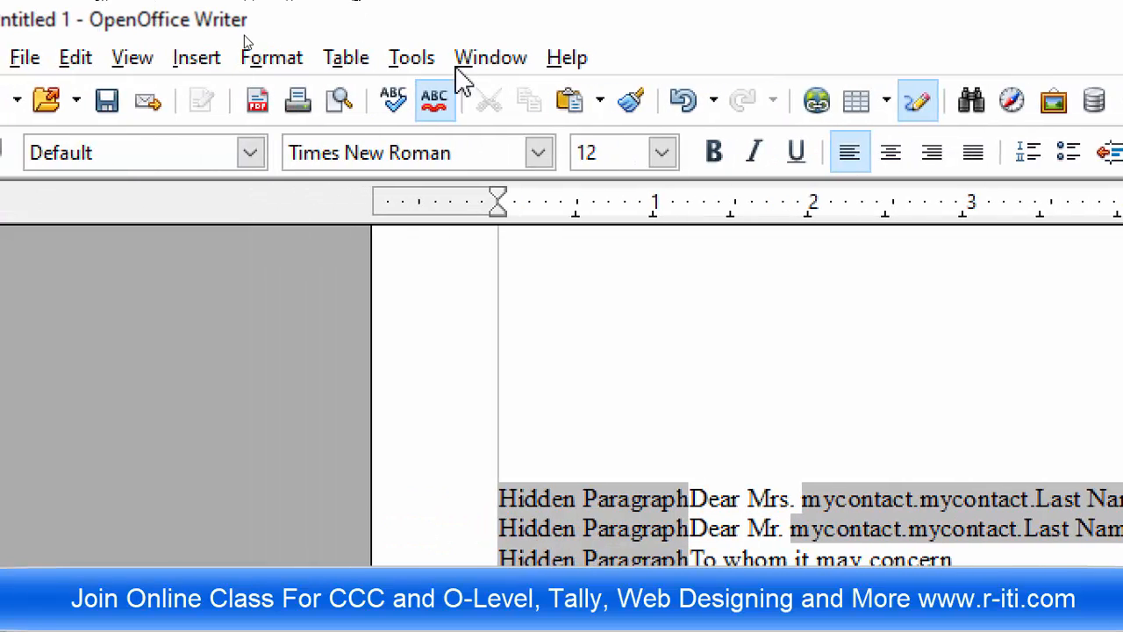
- Look over the window commands, and read the 3D text creation topic from the OpenOffice Help index
click(0, 59)
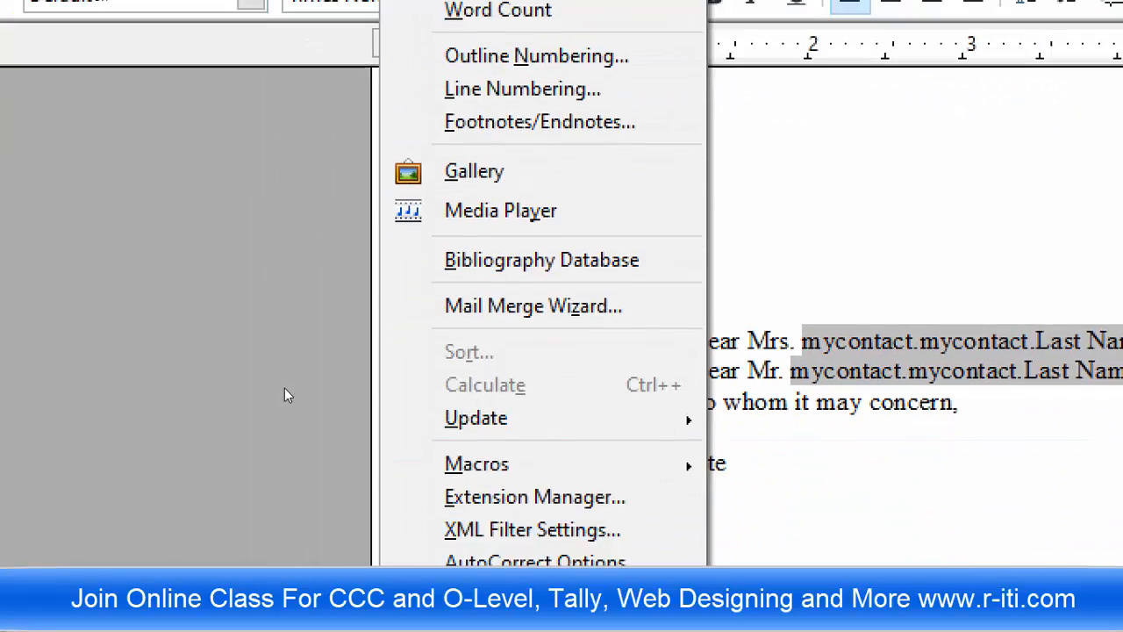
mouse_move(492, 55)
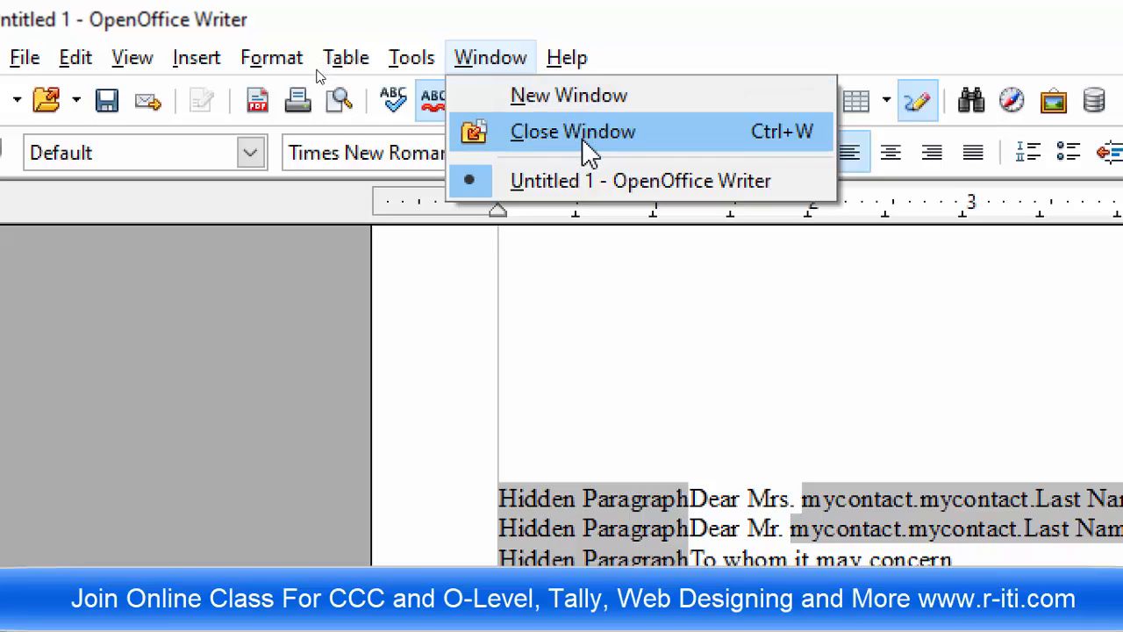
click(567, 63)
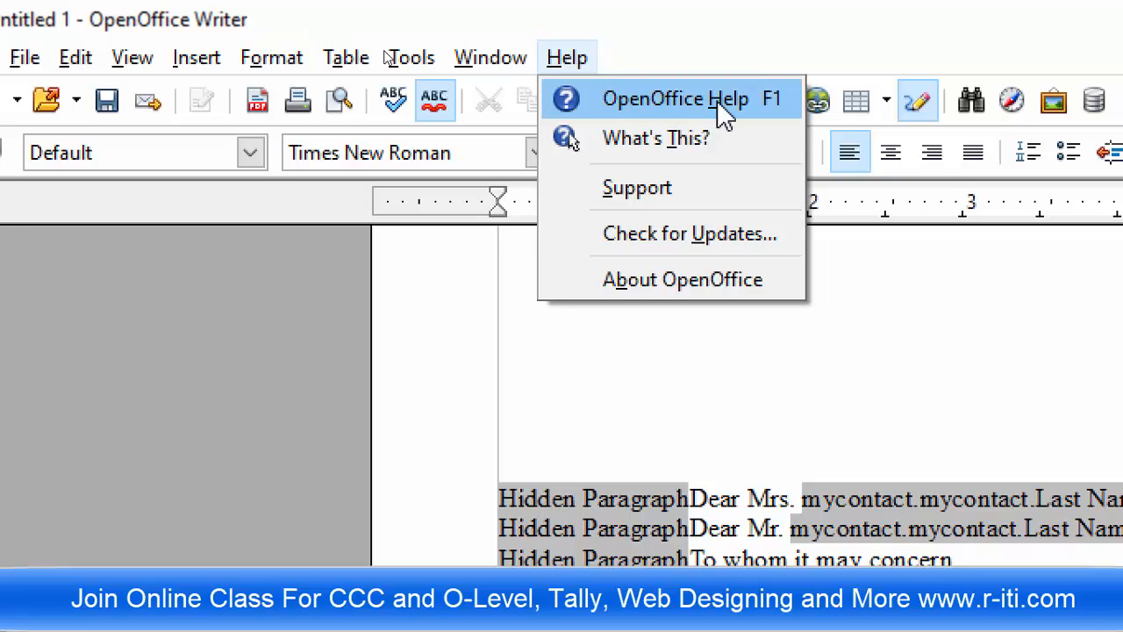
click(719, 101)
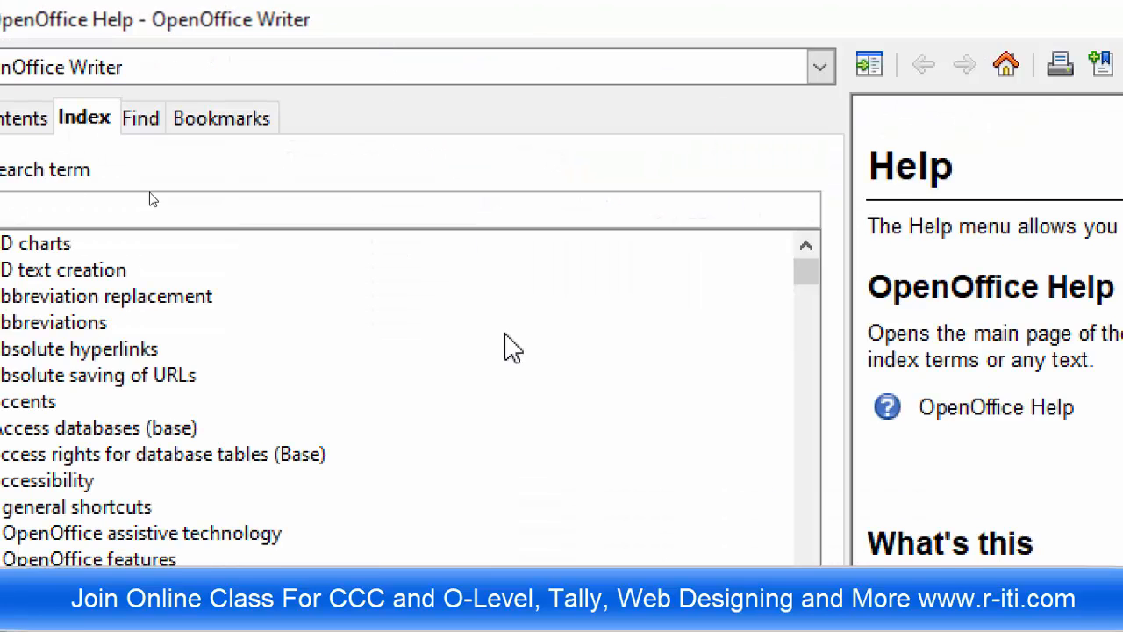
click(97, 244)
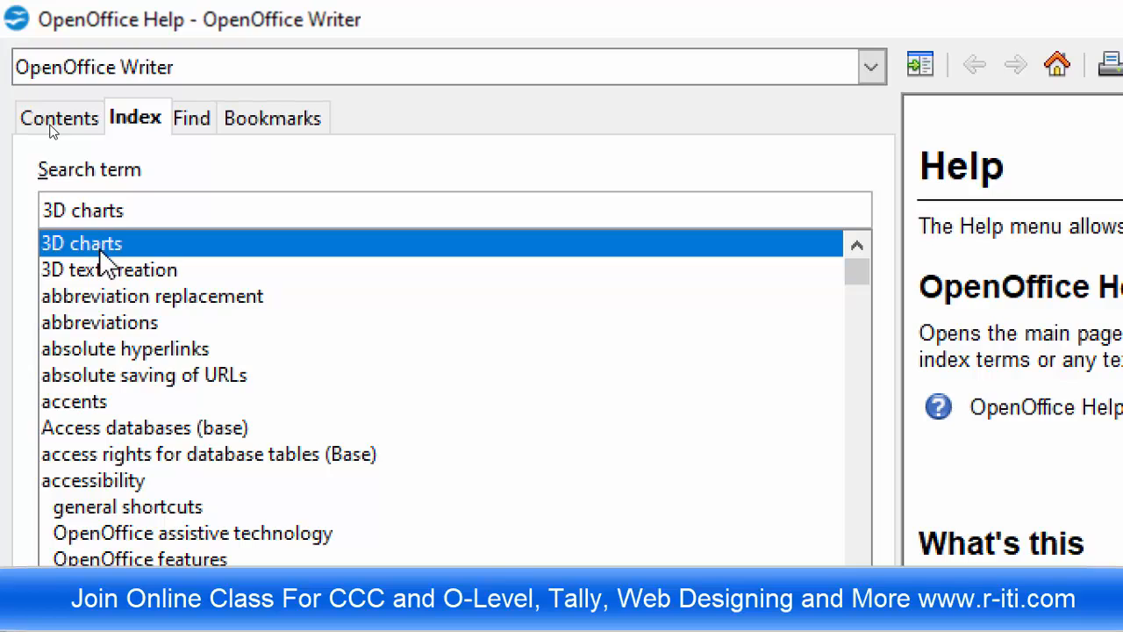
double_click(105, 270)
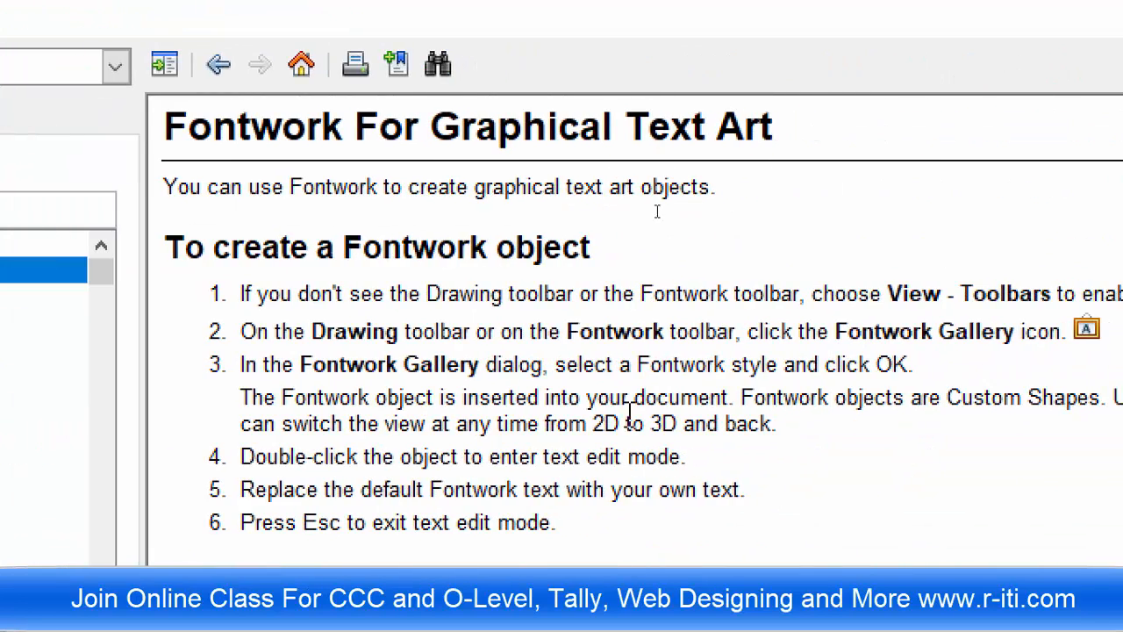
scroll(469, 393, down, 1)
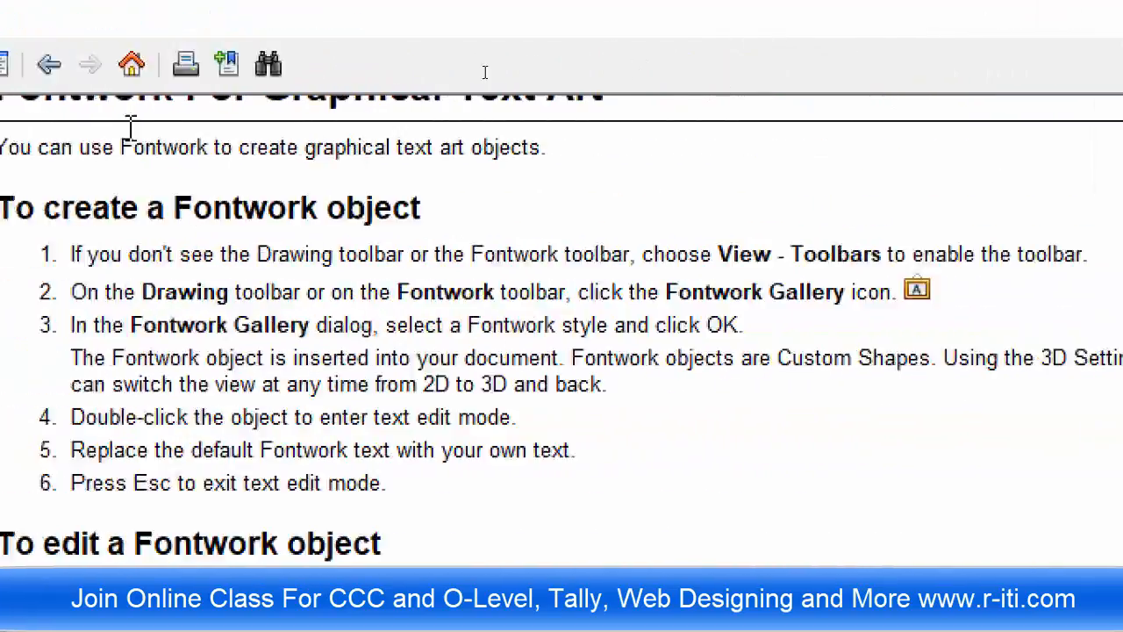
scroll(81, 298, down, 13)
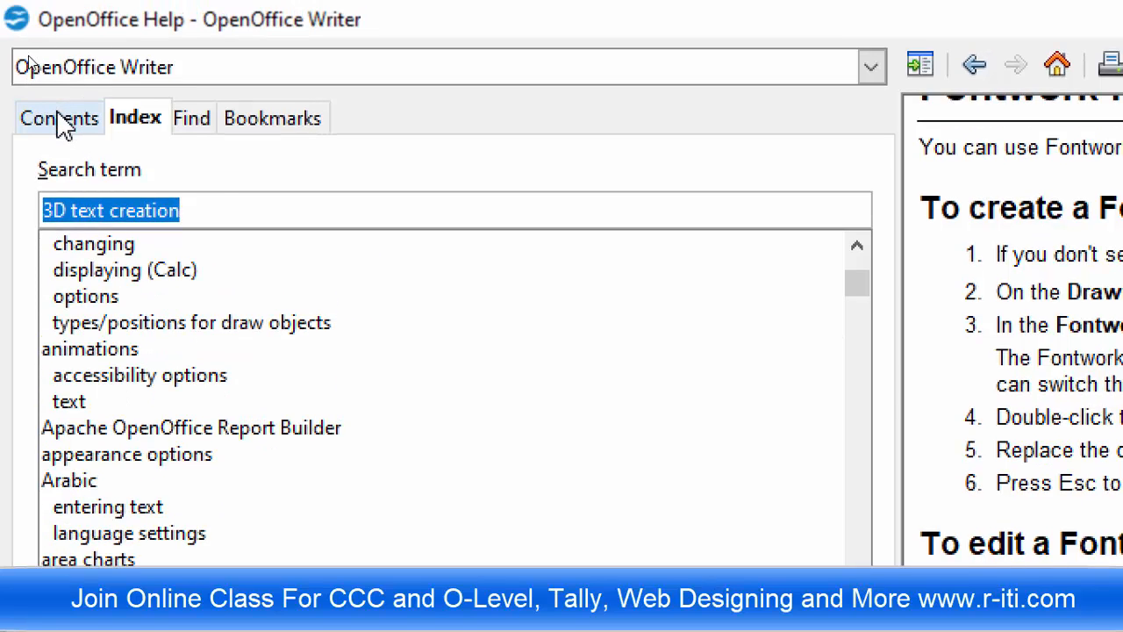
- Browse the HTML Documents section of the Help contents and read the HTML Filters and Forms topic
click(58, 114)
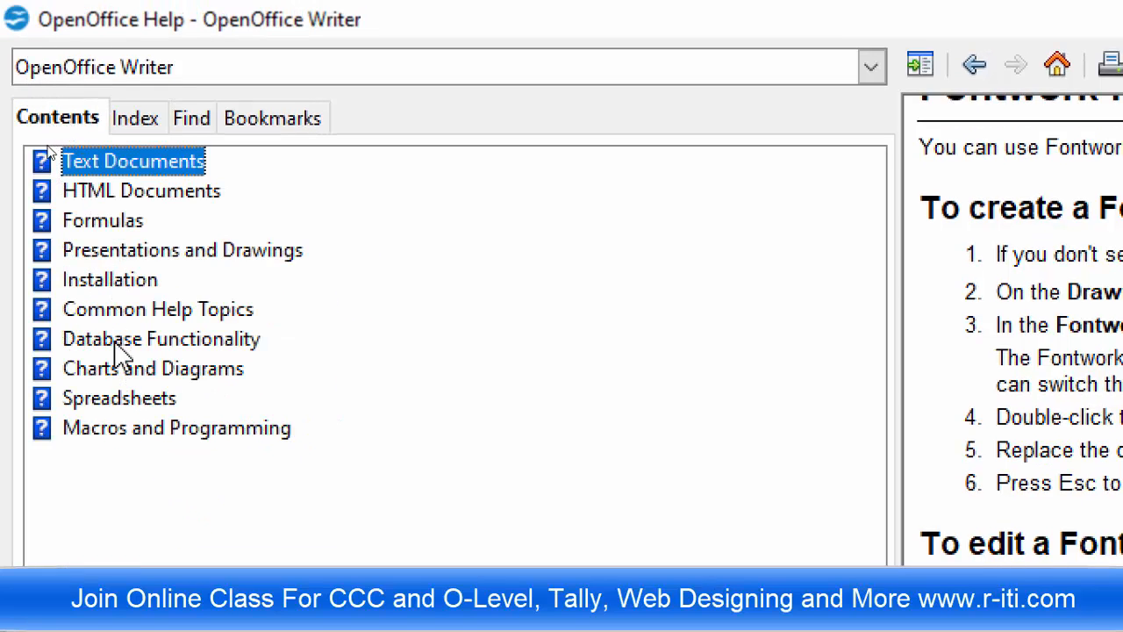
double_click(86, 192)
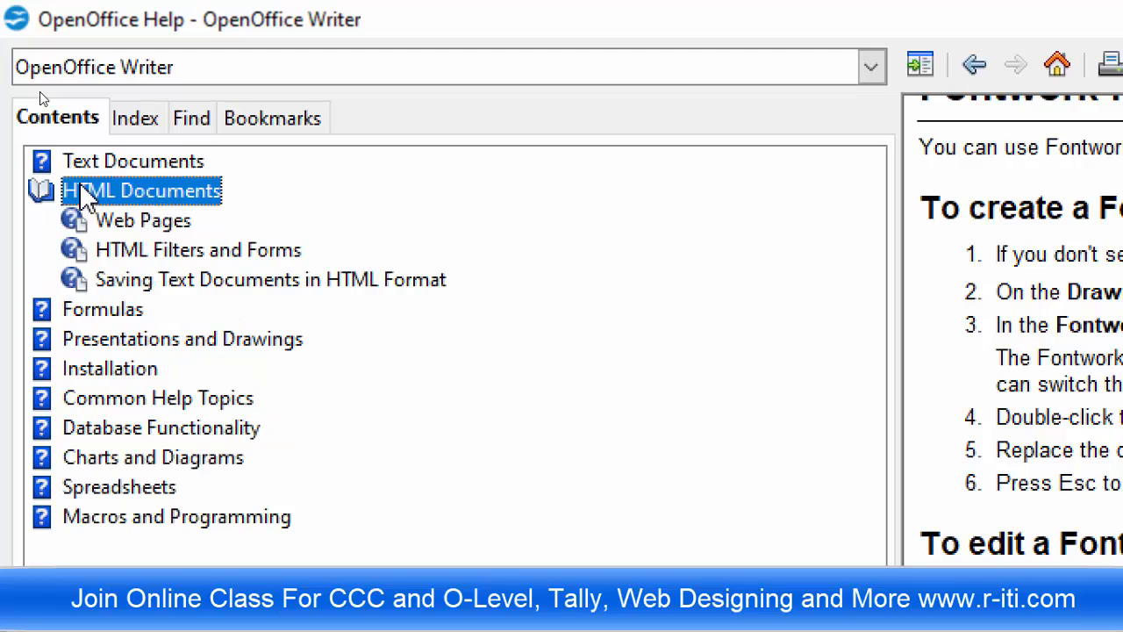
click(120, 230)
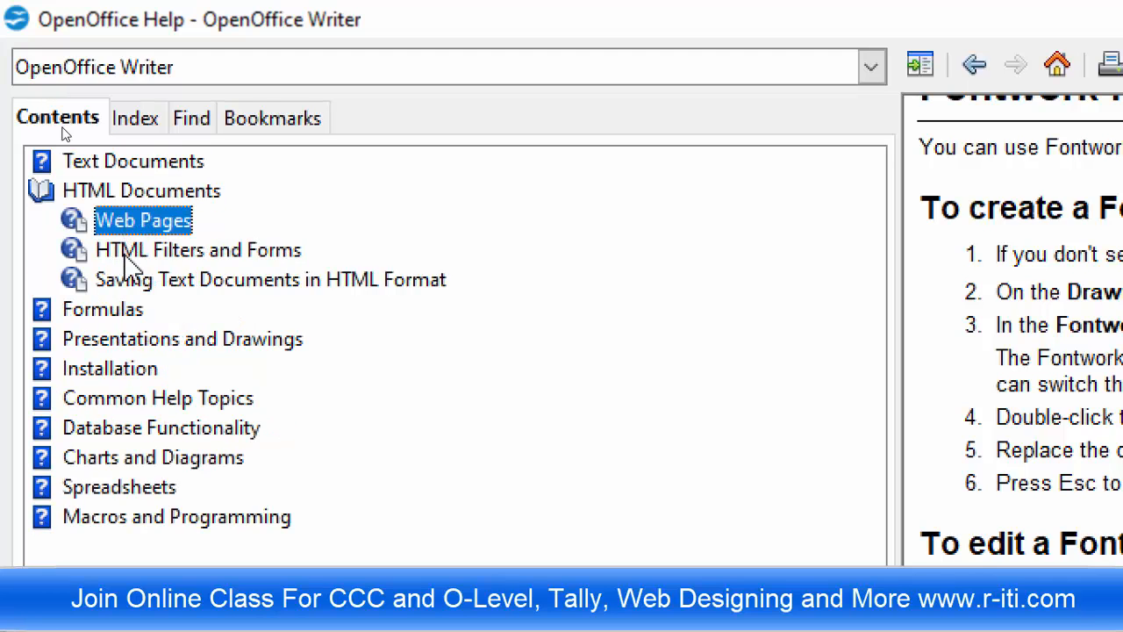
click(123, 253)
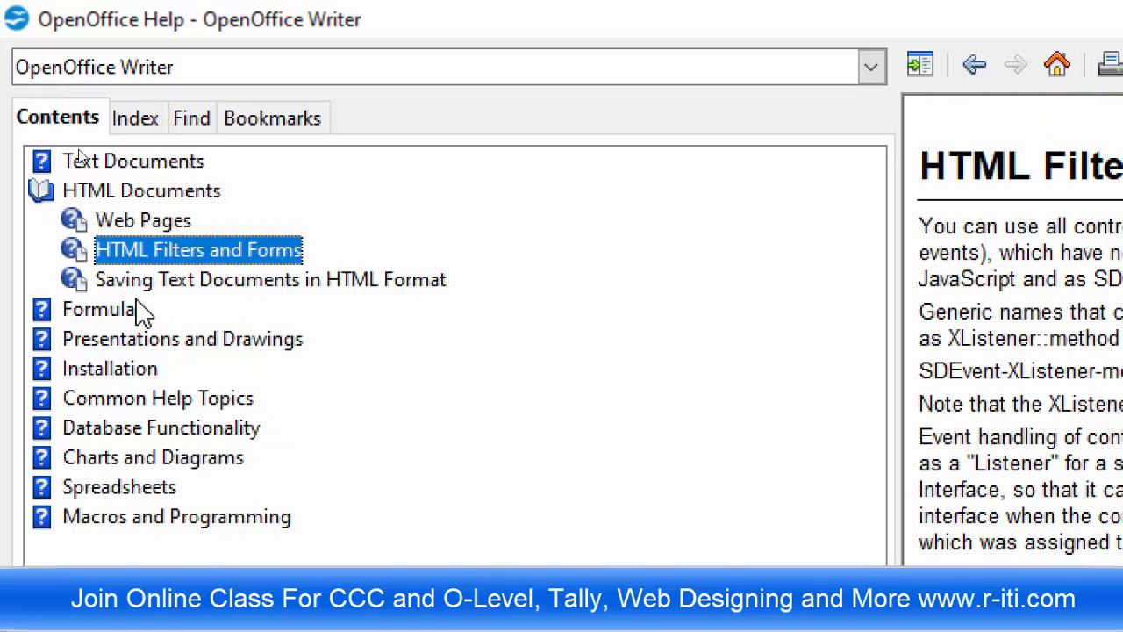
- Expand General Information and User Interface Usage under Formulas in the Help contents and view the OpenOffice Math Help welcome page
double_click(105, 310)
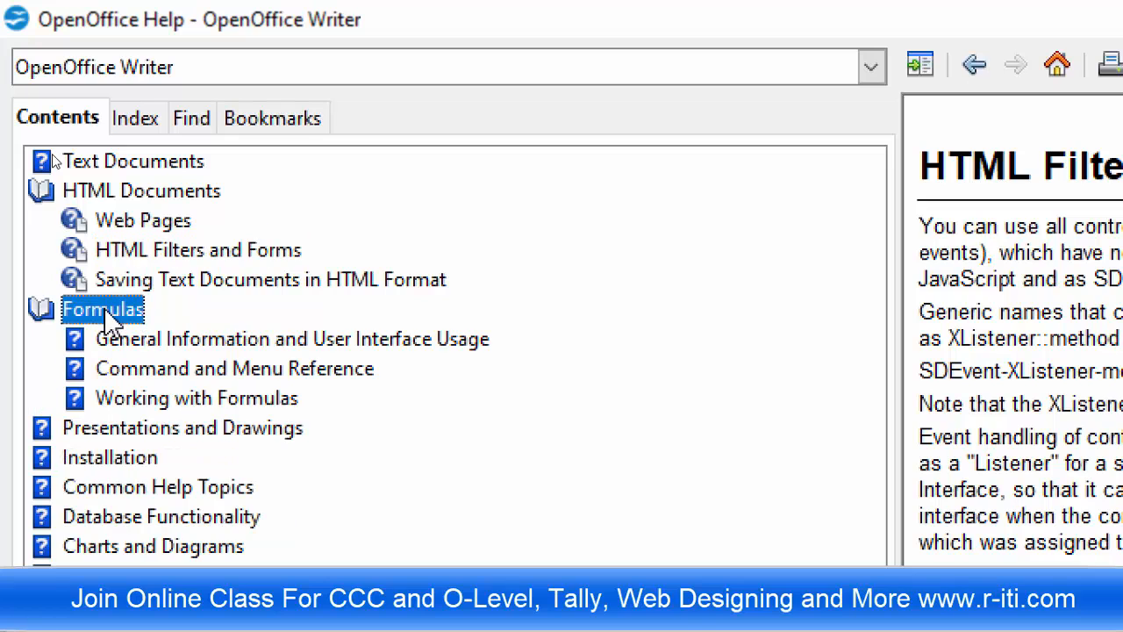
double_click(161, 342)
click(165, 377)
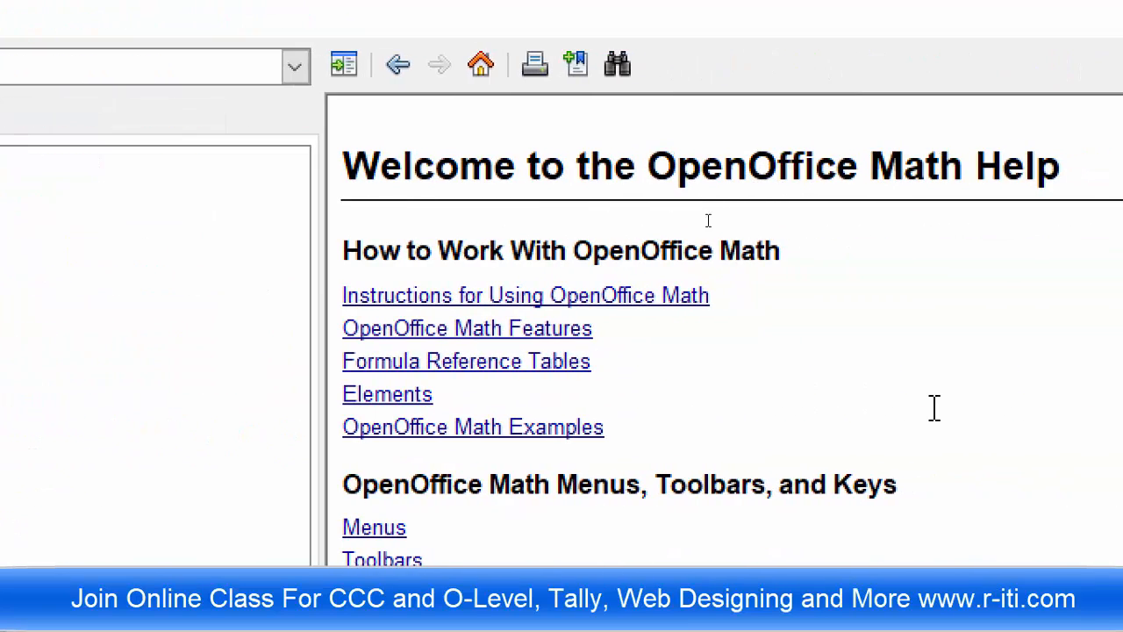
- Follow the Math Help links from Menus through File to the Reload topic, read it and close the Help window
click(360, 527)
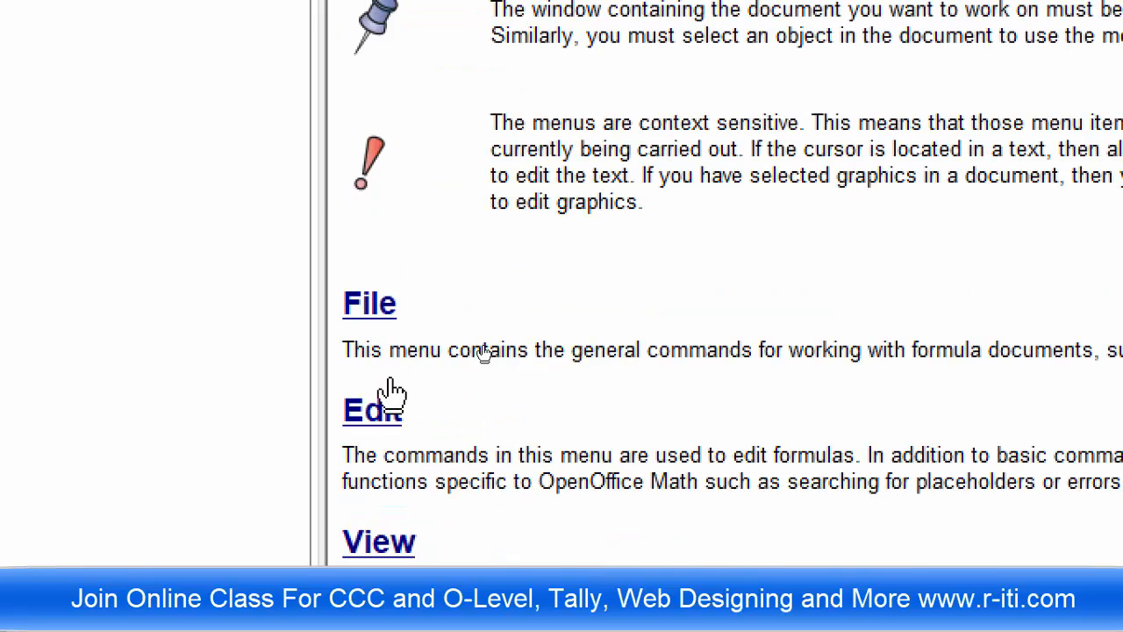
click(367, 307)
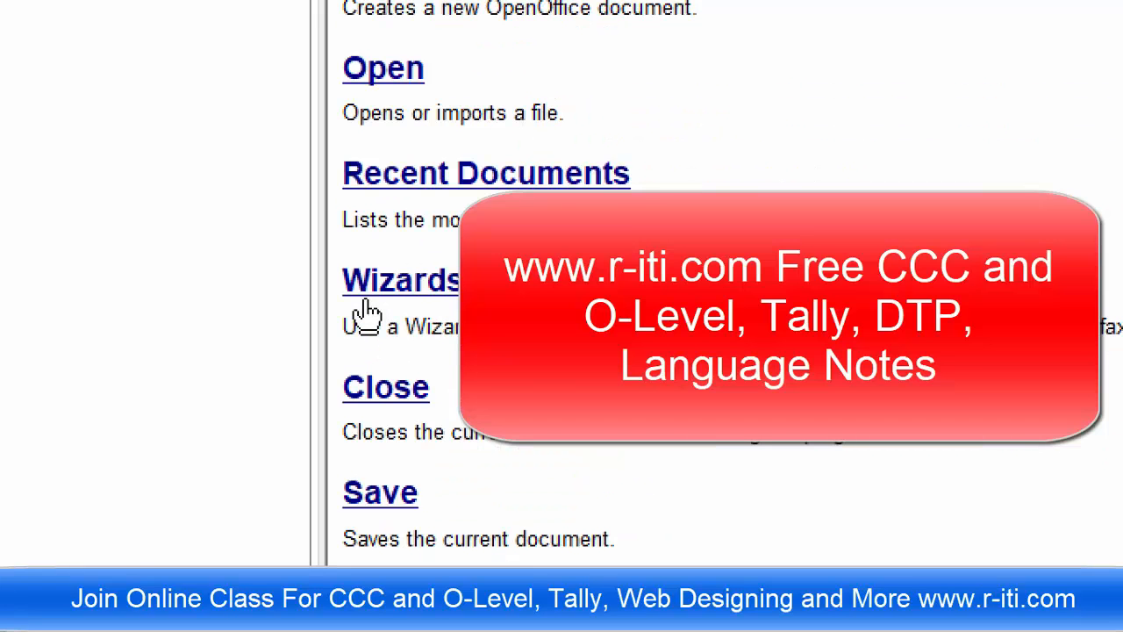
scroll(379, 85, up, 1)
scroll(395, 373, down, 1)
scroll(395, 373, down, 6)
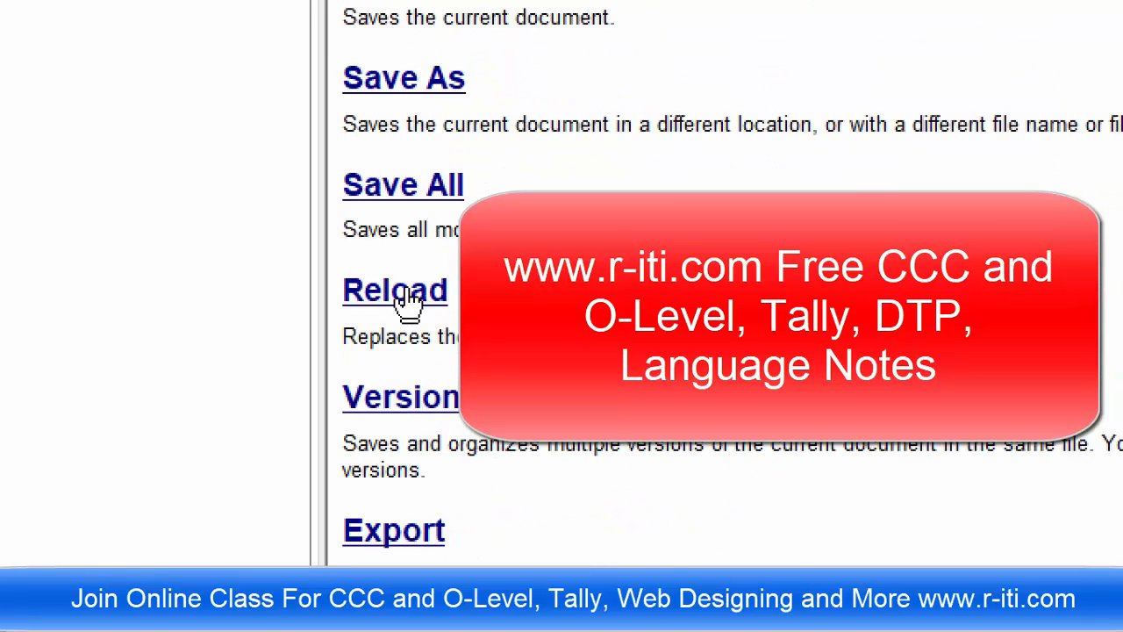
click(408, 294)
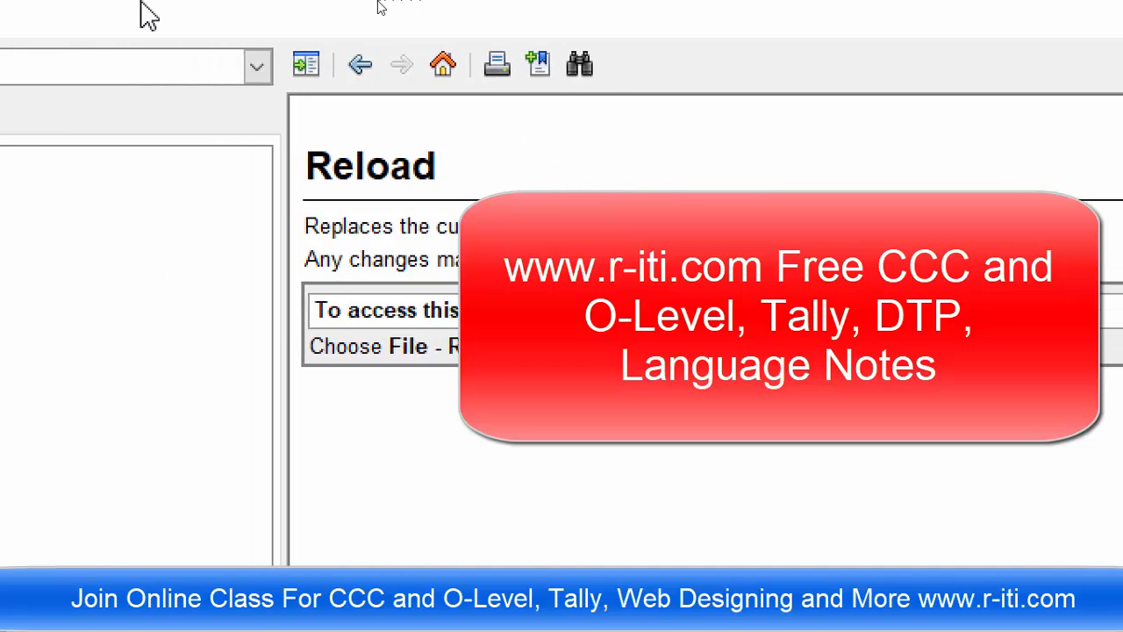
click(1095, 22)
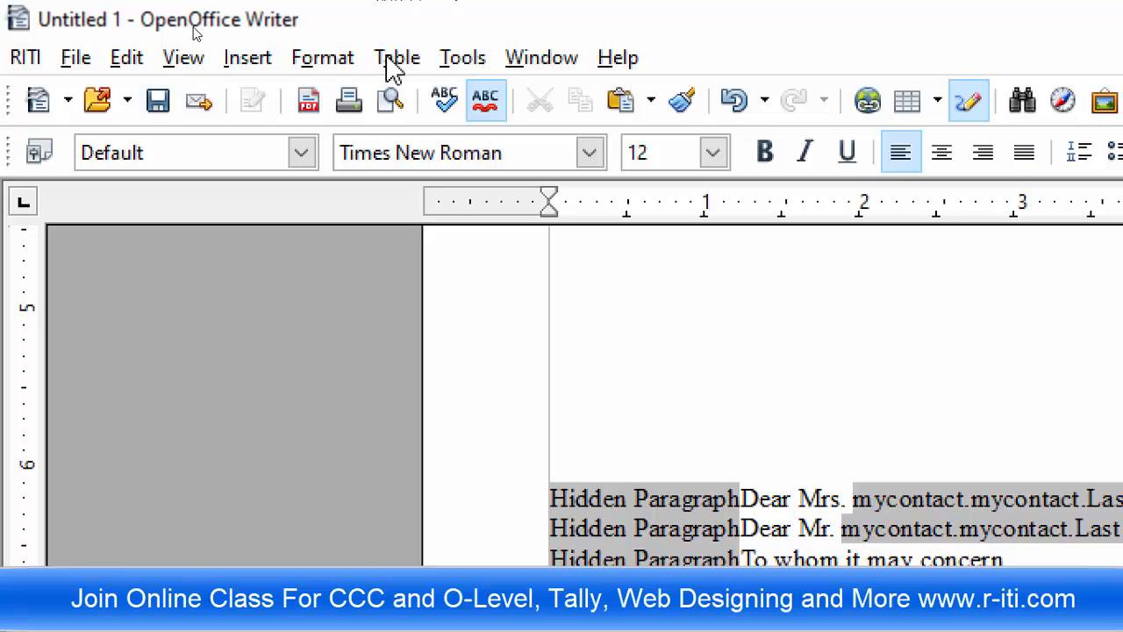
click(233, 59)
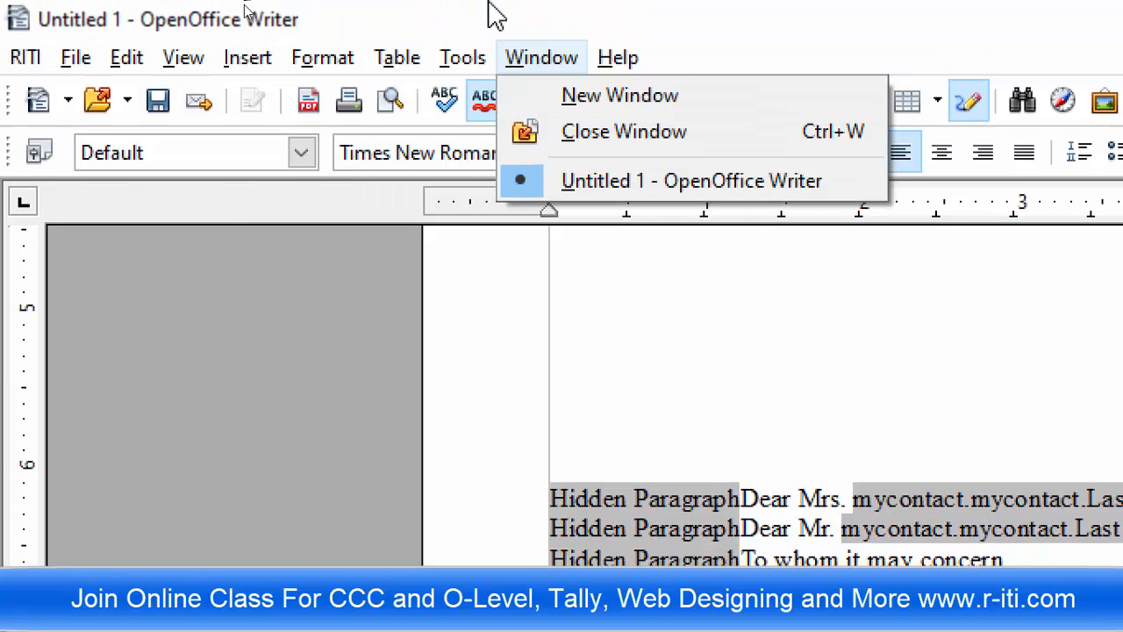
mouse_move(473, 61)
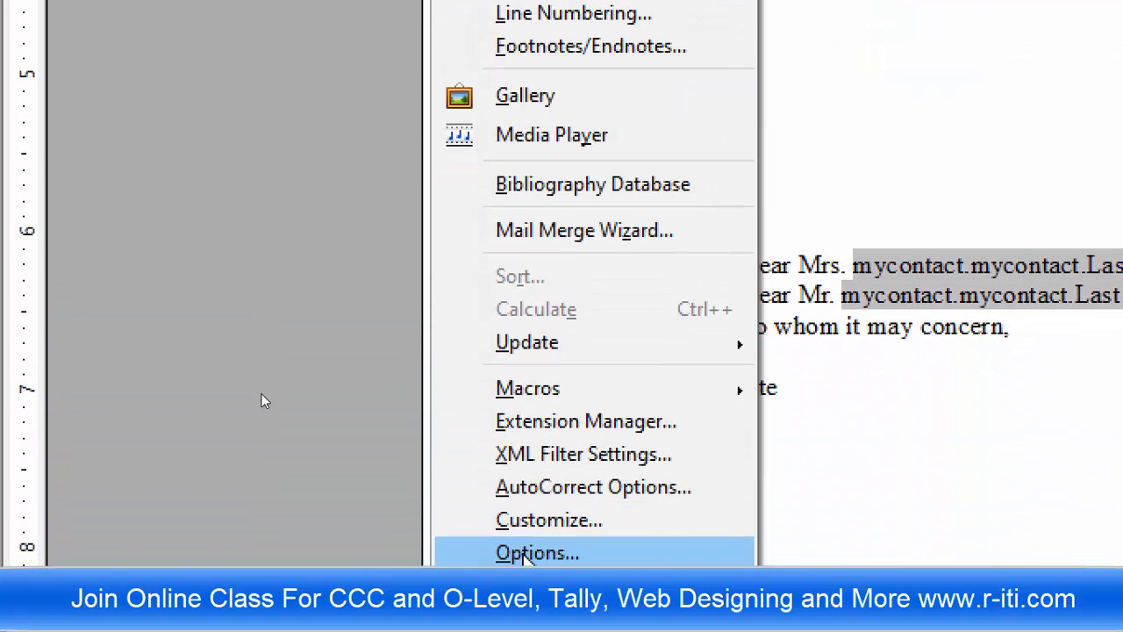